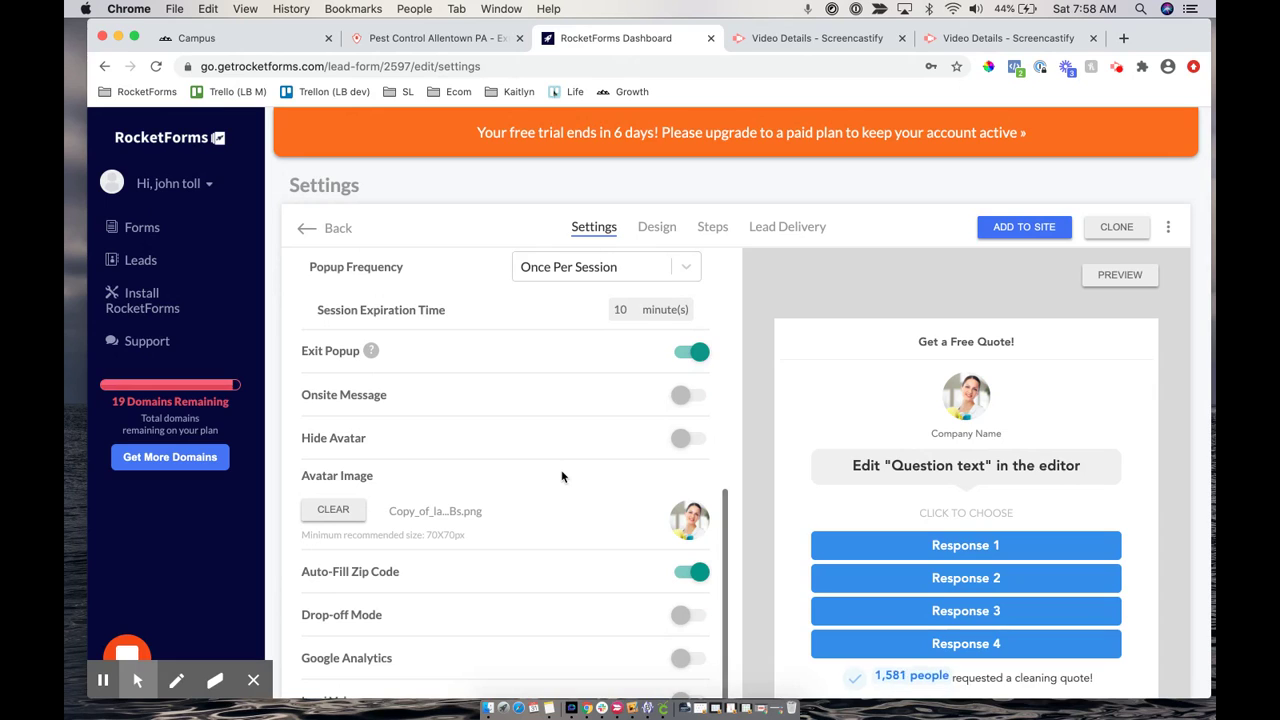
# Look through the RocketForm Tutorial form's general settings, then open its Design settings
pyautogui.scroll(-5, 562, 477)
pyautogui.scroll(4, 562, 477)
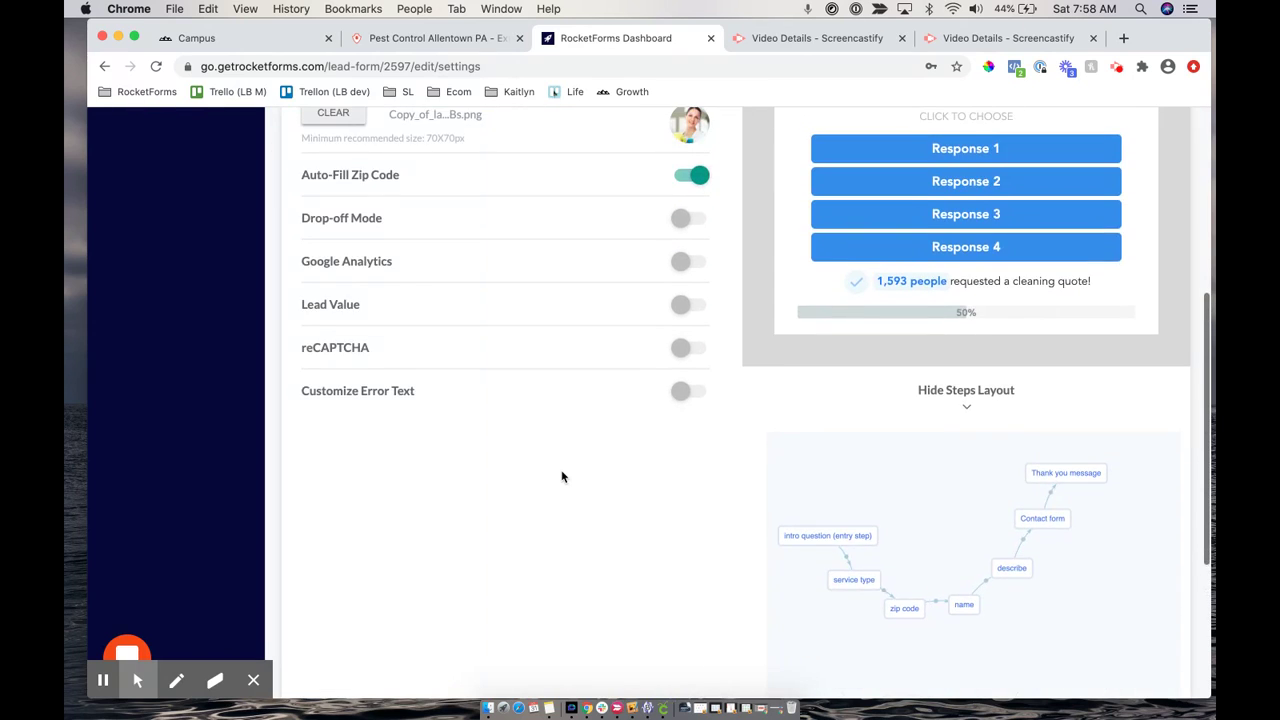
pyautogui.scroll(7, 562, 477)
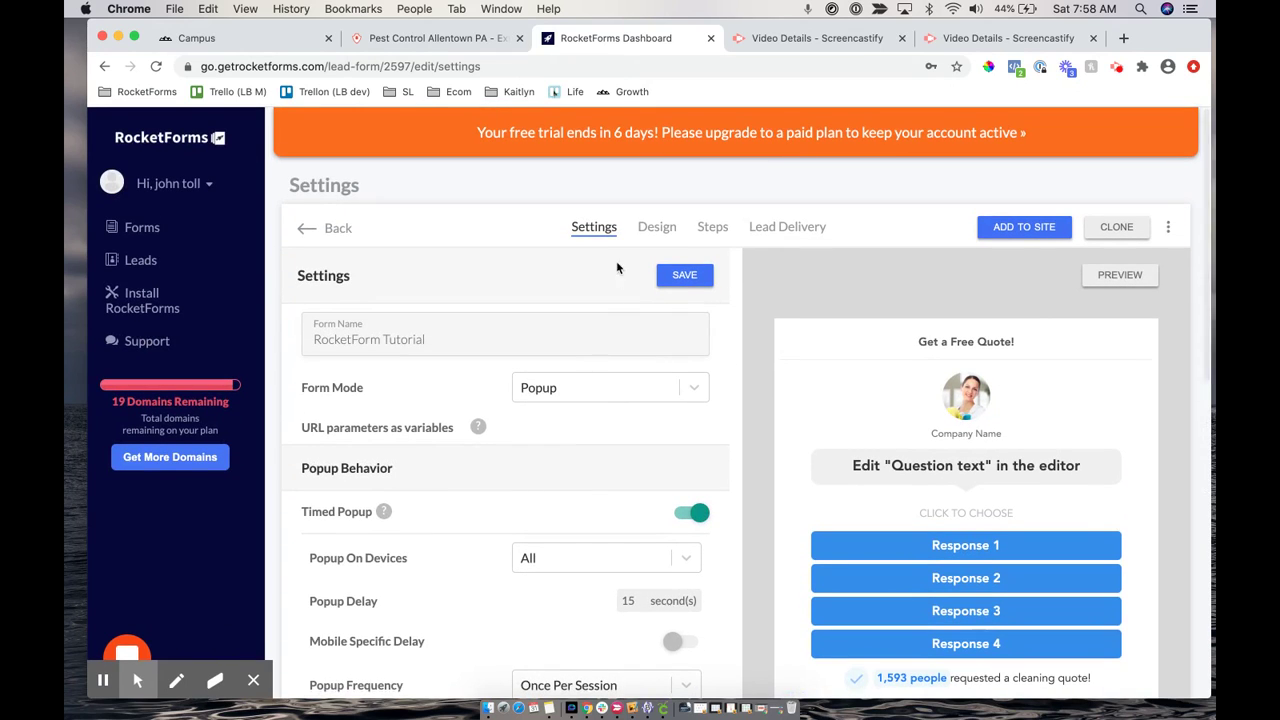
pyautogui.click(656, 229)
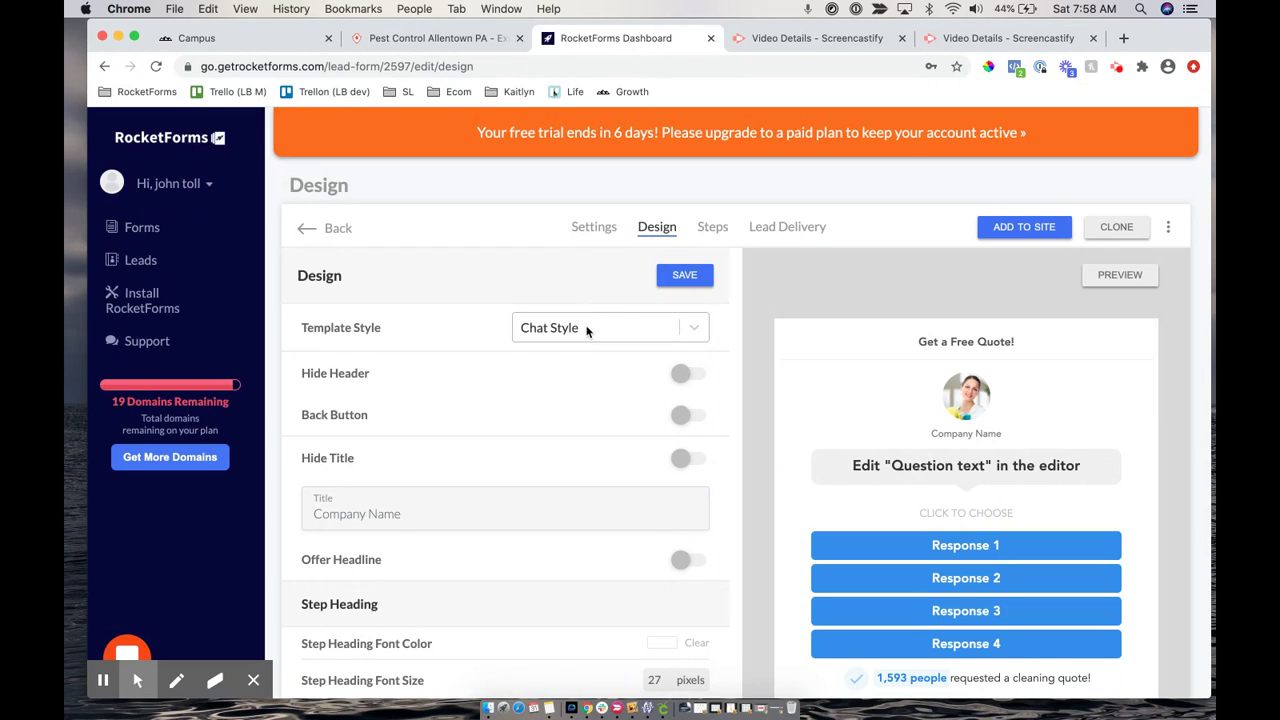
# Switch to the pest control landing page and advance its quote form through Pest & Insect Control to the zip code question
pyautogui.click(418, 38)
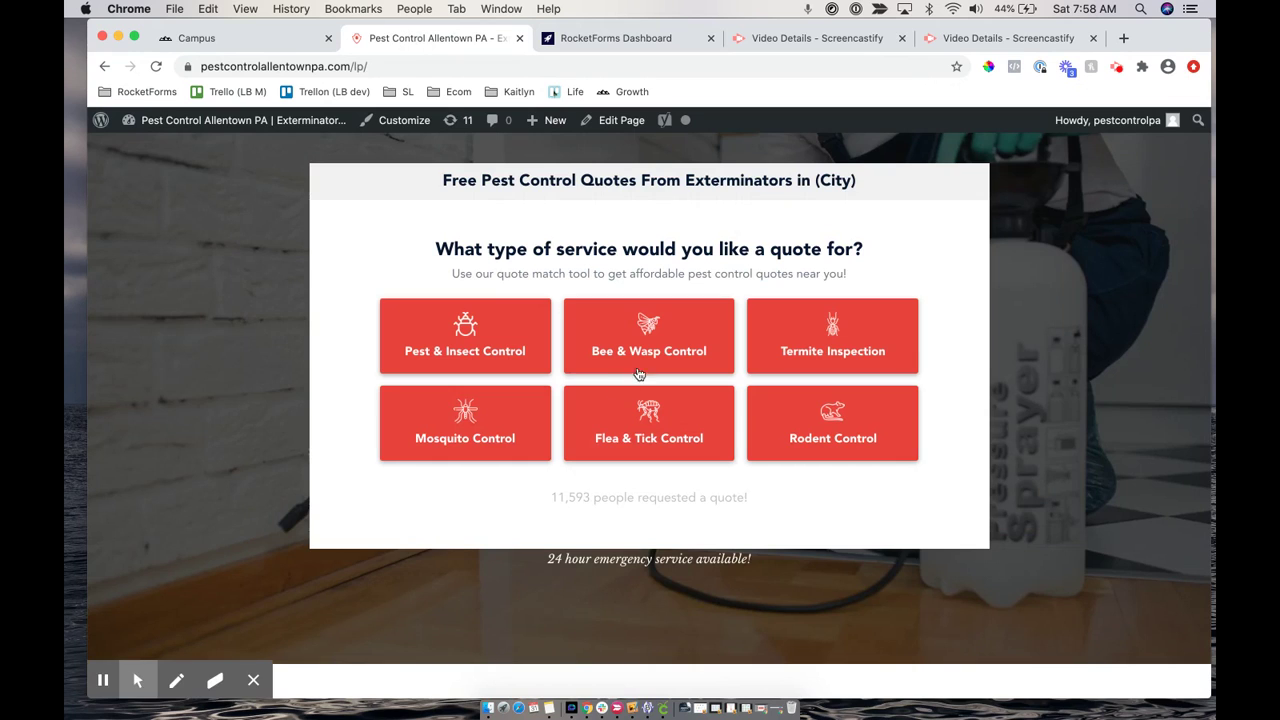
pyautogui.click(462, 340)
pyautogui.click(530, 326)
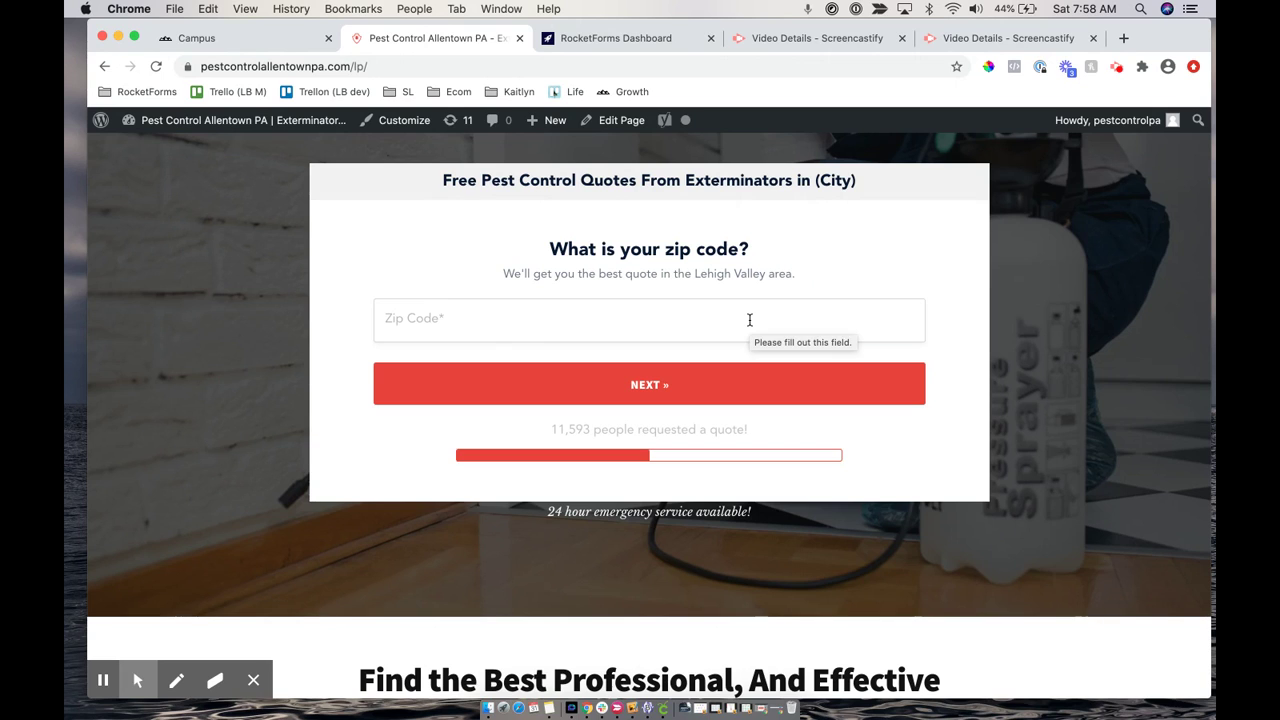
# Go to the pest control site's home page and choose Termite Inspection in the Get a Fast Free Quote popup
pyautogui.scroll(2, 749, 320)
pyautogui.click(302, 149)
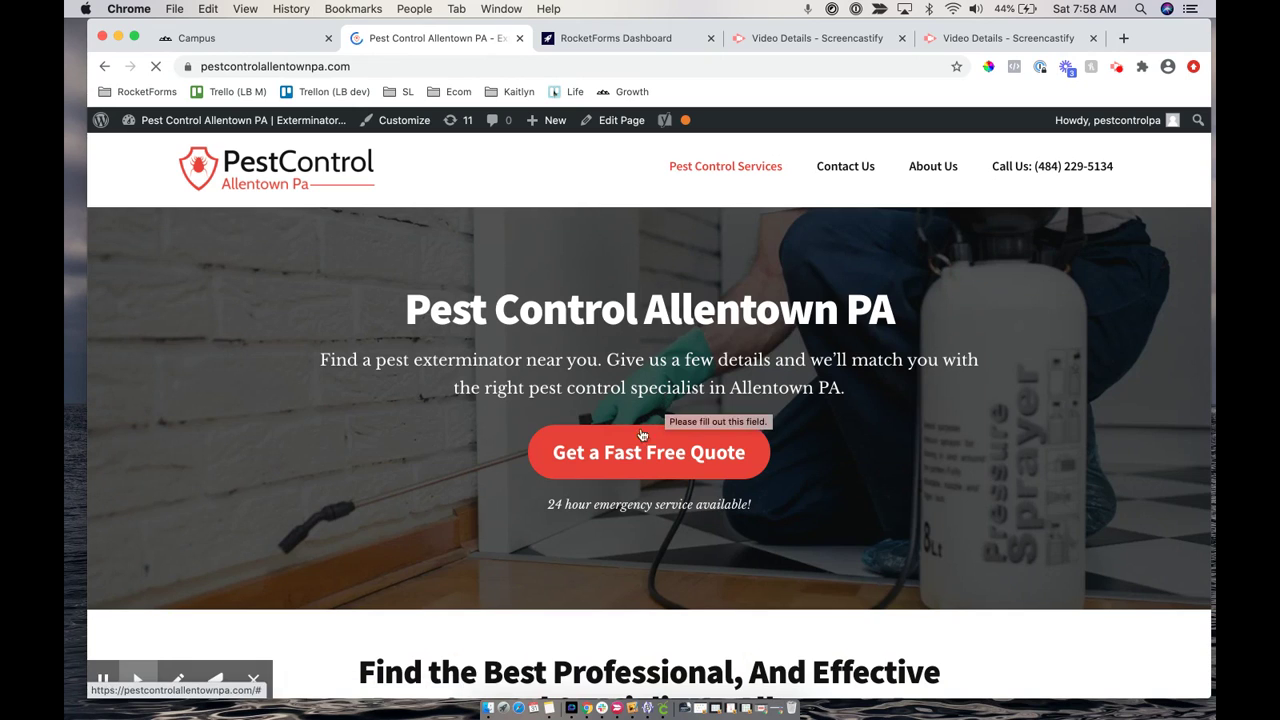
pyautogui.click(603, 451)
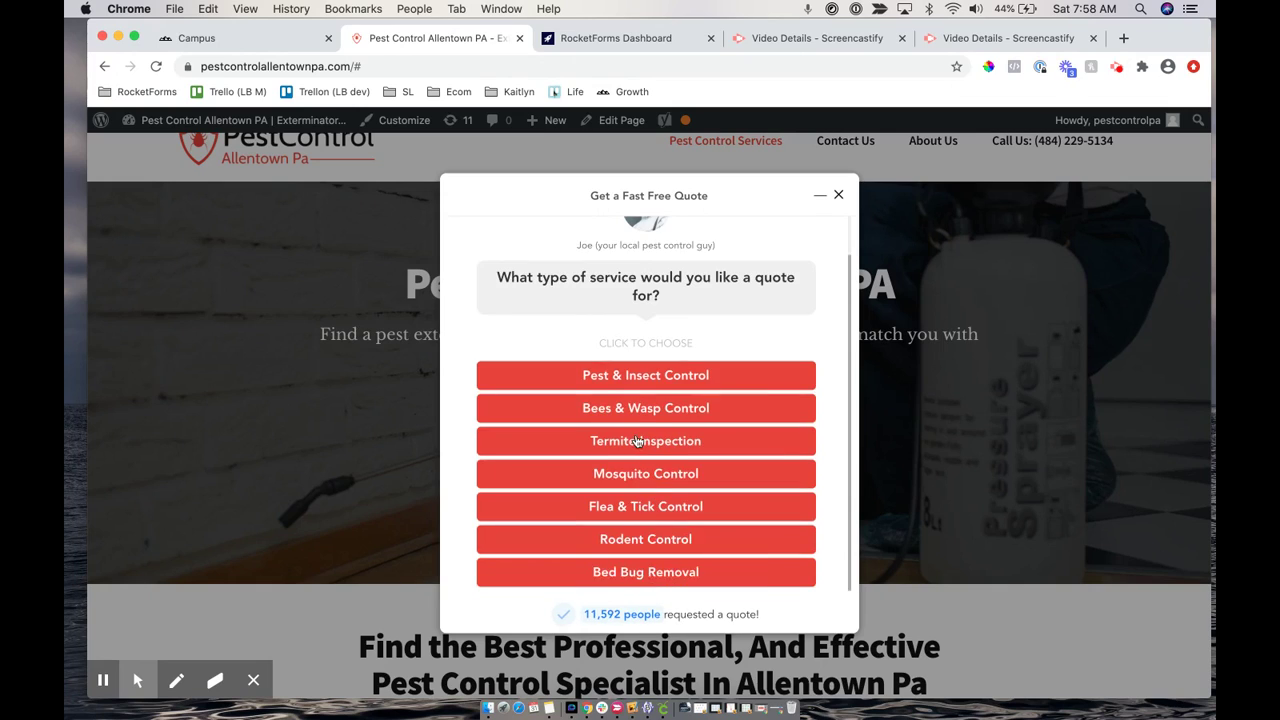
pyautogui.click(641, 441)
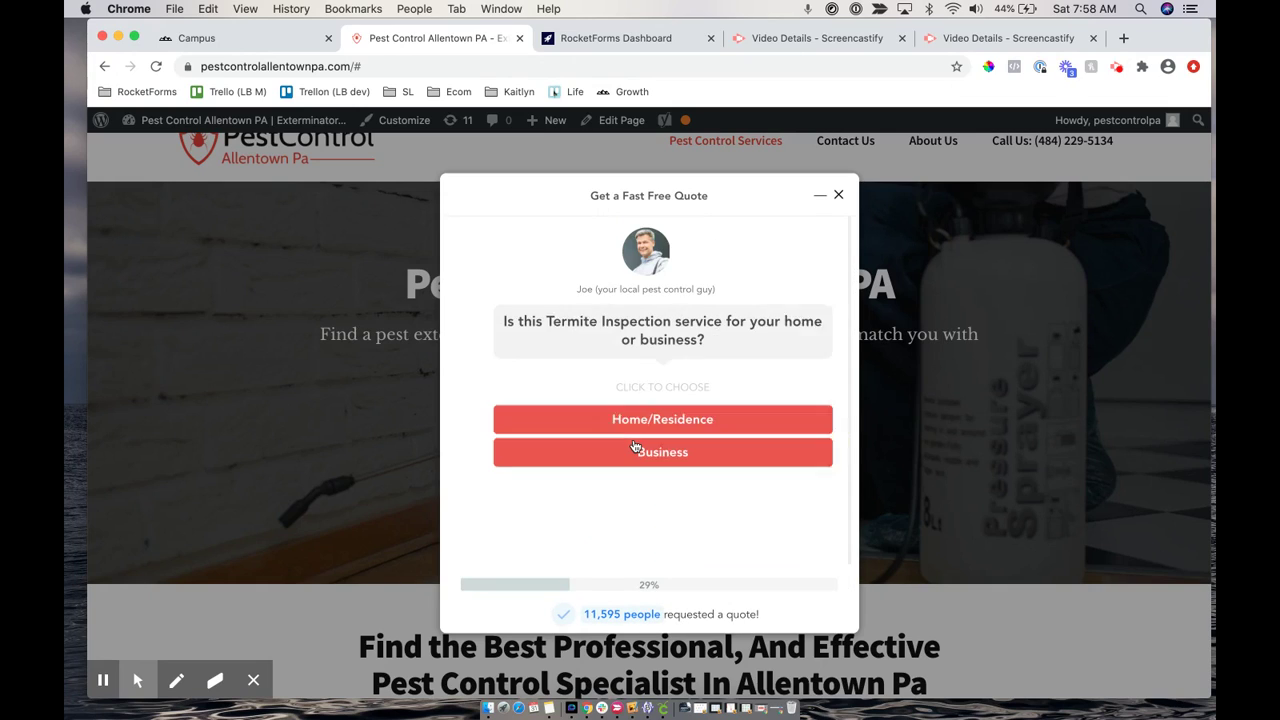
# Return to the RocketForms design settings and change the template style to Enhanced Form
pyautogui.click(599, 38)
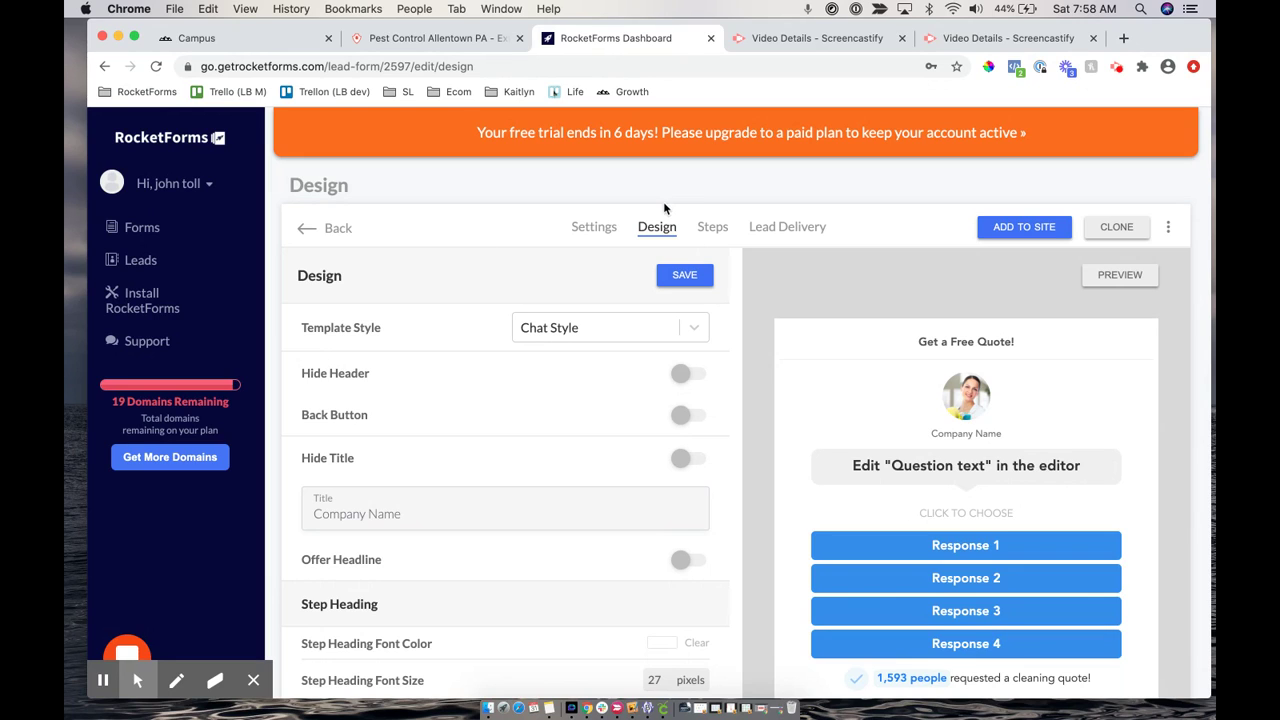
pyautogui.moveTo(300, 328); pyautogui.dragTo(385, 327)
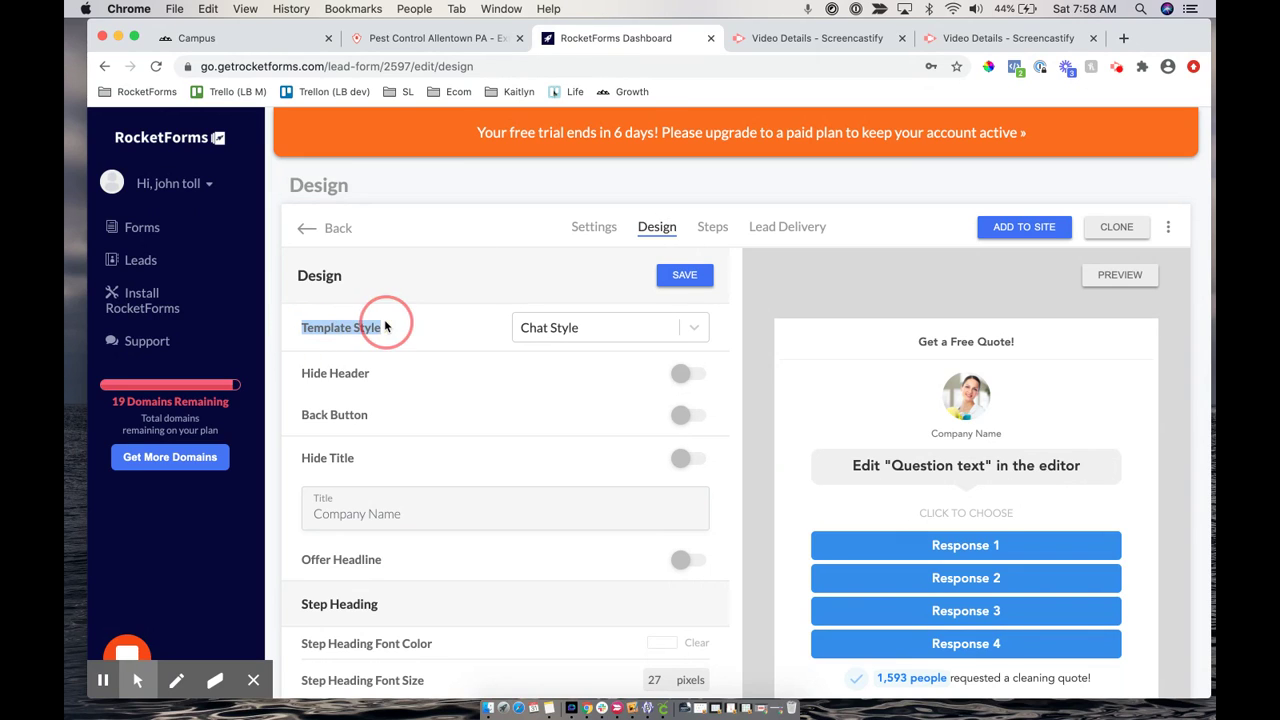
pyautogui.click(530, 327)
pyautogui.click(566, 368)
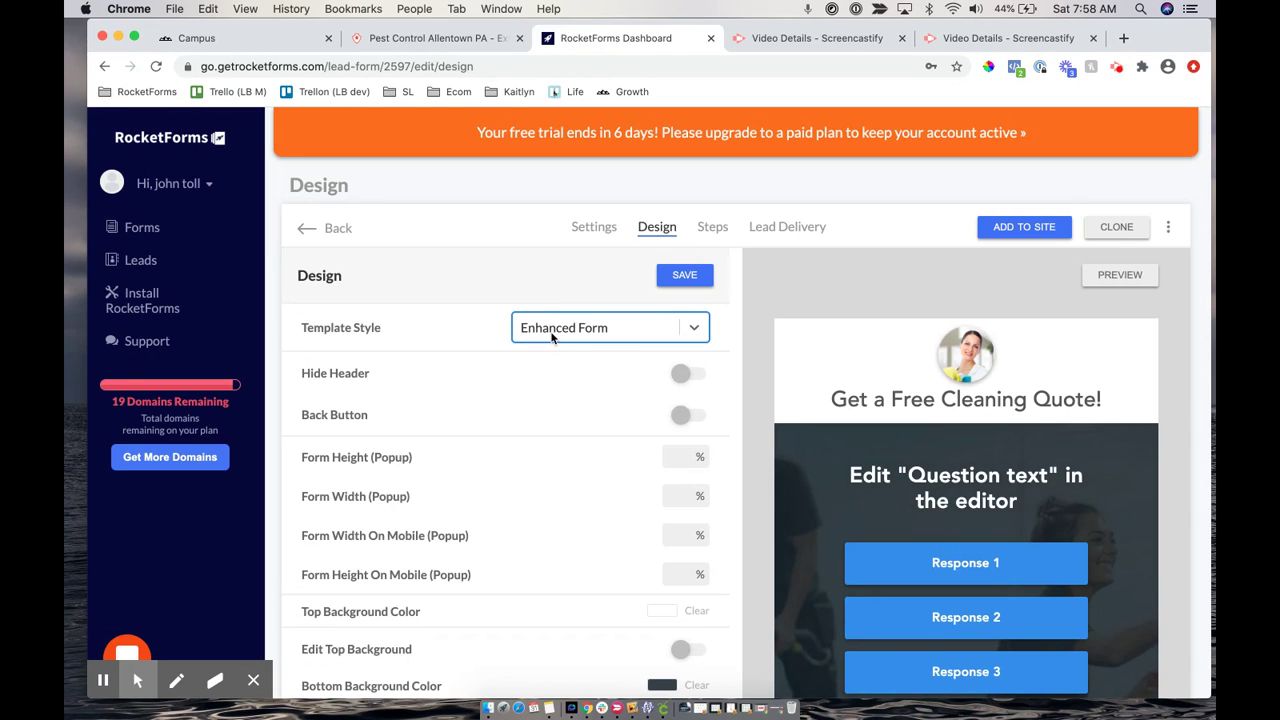
# Look over the Enhanced Form options and set the template style back to Chat Style
pyautogui.scroll(-3, 722, 565)
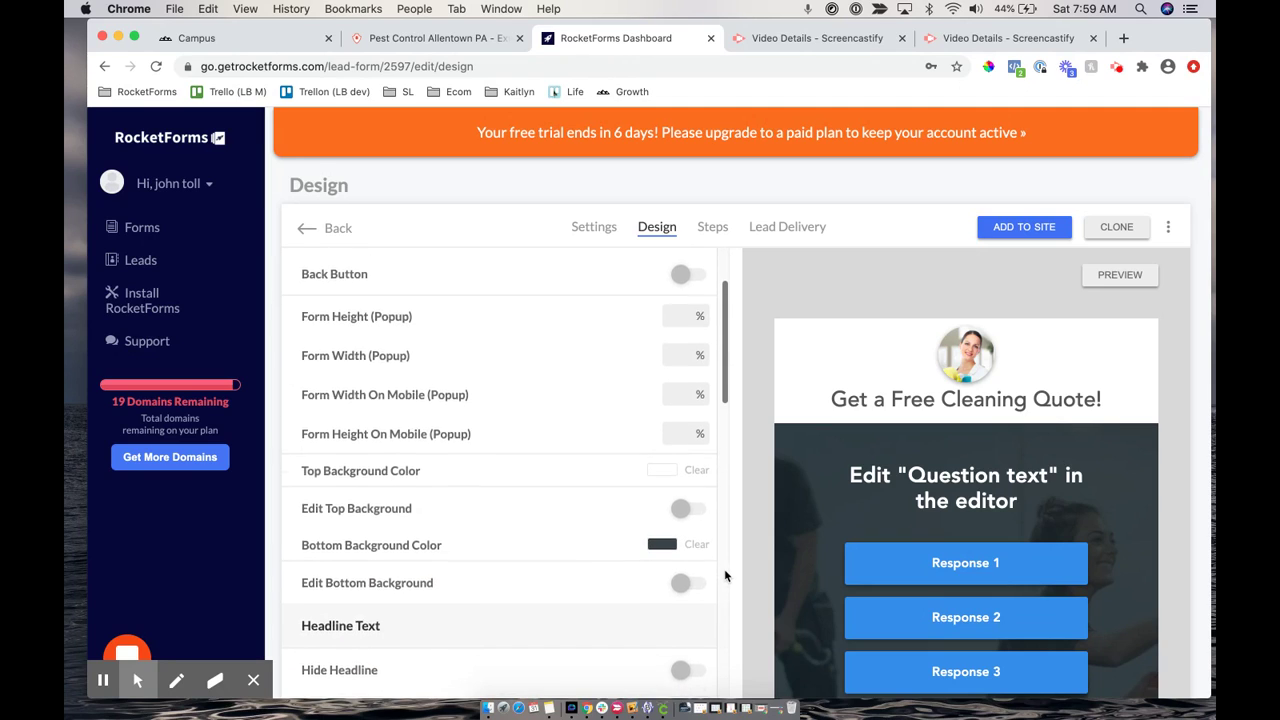
pyautogui.scroll(3, 726, 576)
pyautogui.click(596, 338)
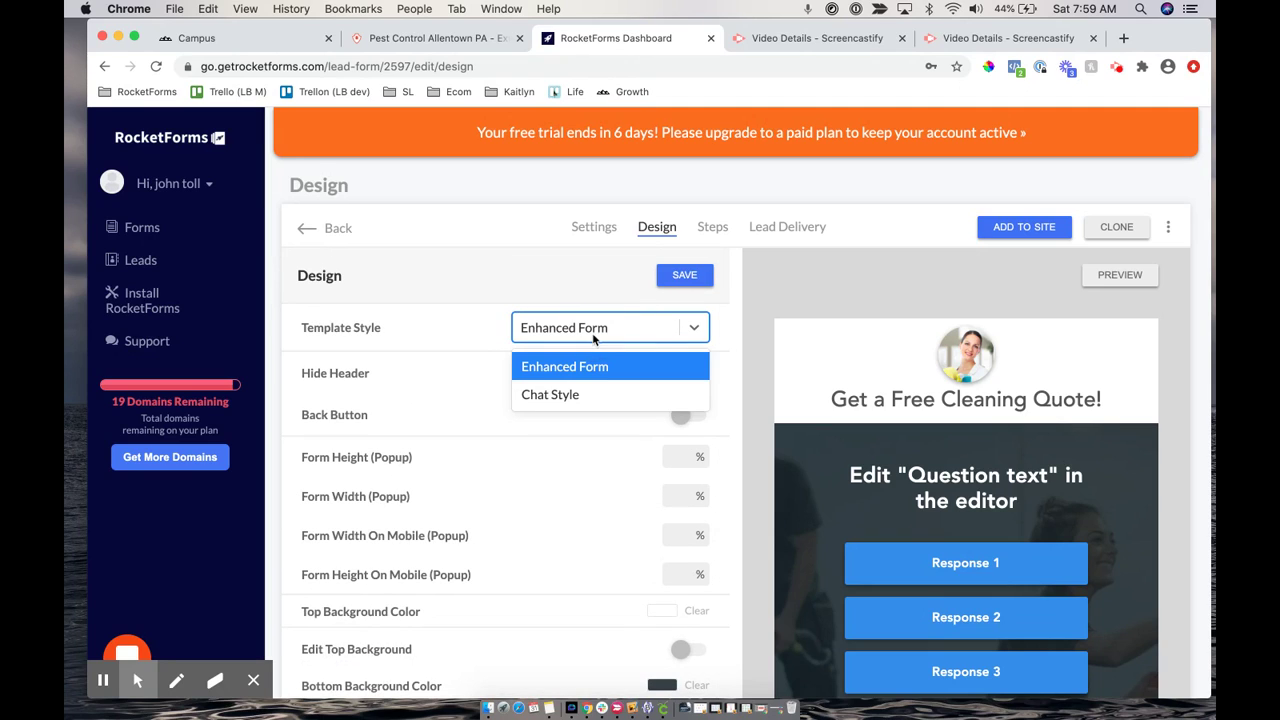
pyautogui.click(549, 396)
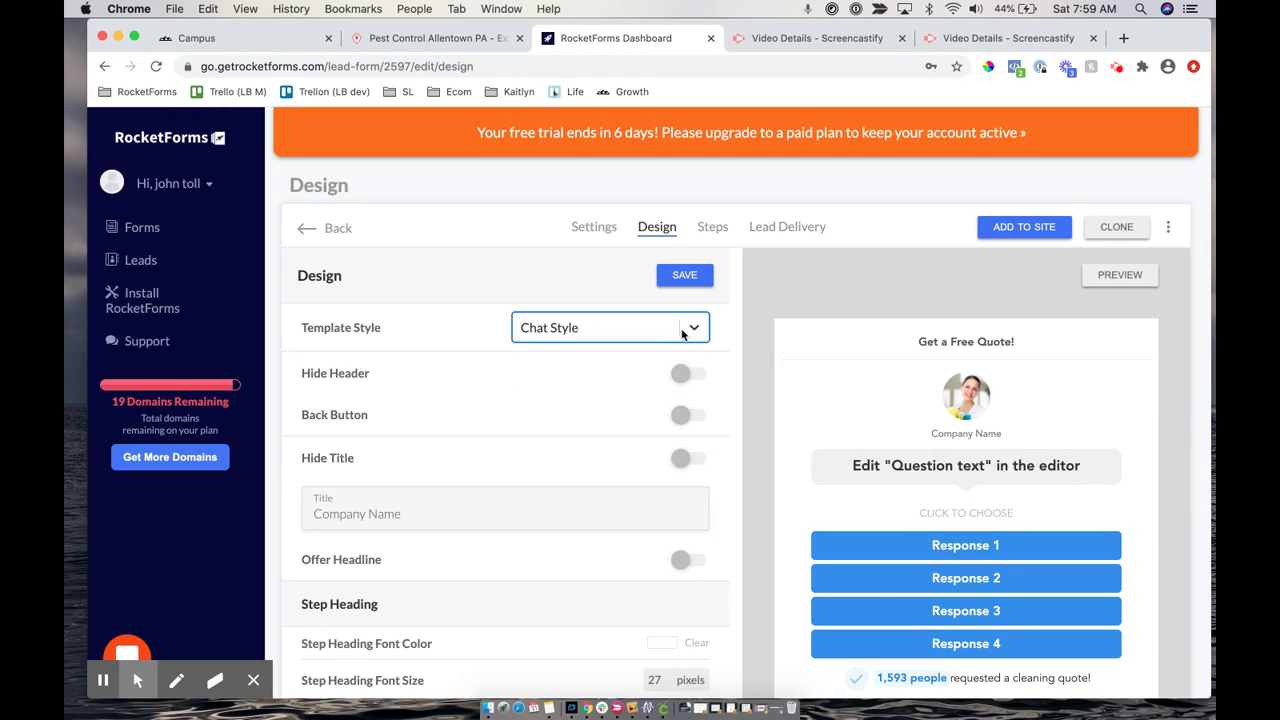
# Look over the Chat Style design options and preview the form
pyautogui.scroll(-2, 484, 377)
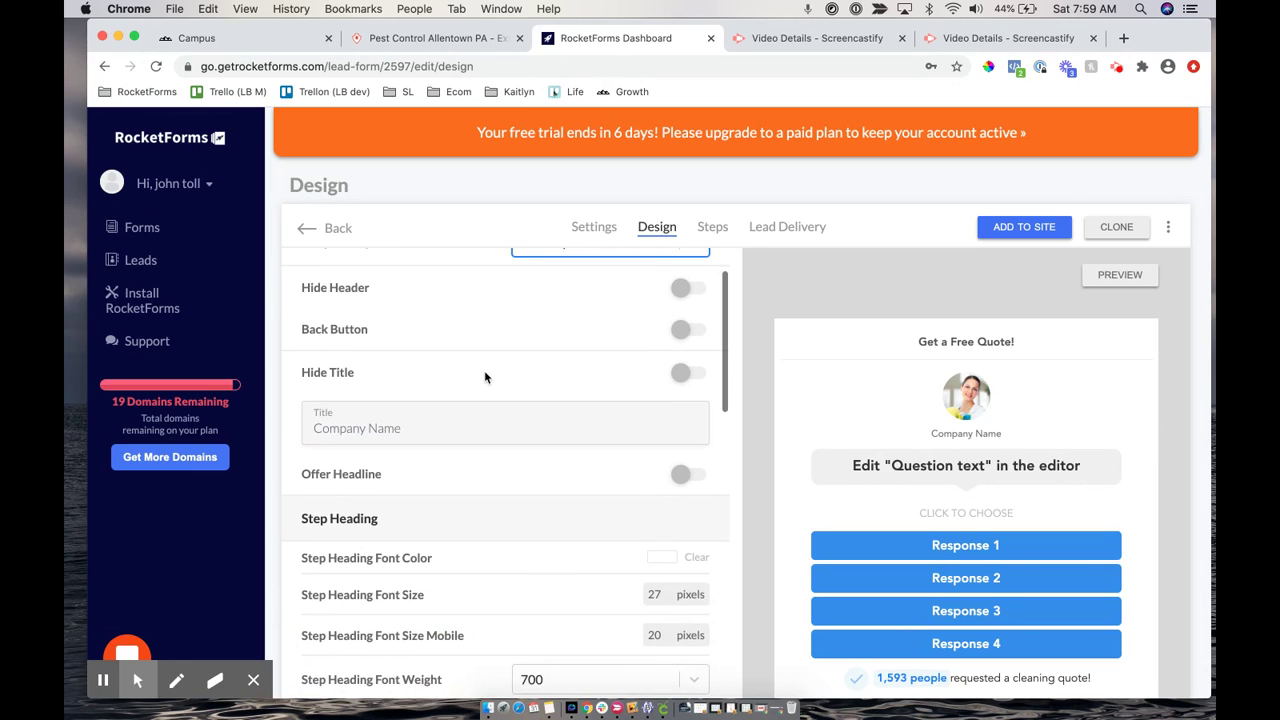
pyautogui.scroll(2, 484, 377)
pyautogui.scroll(-1, 484, 377)
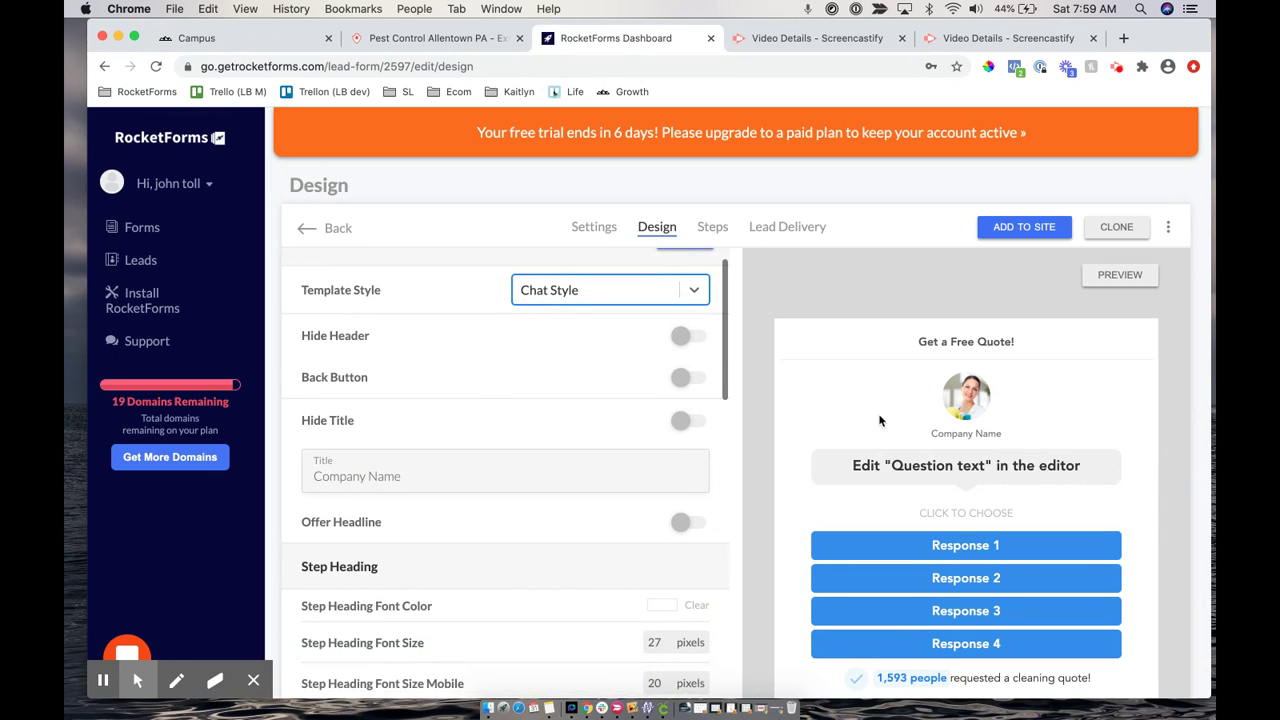
pyautogui.scroll(-1, 965, 511)
pyautogui.scroll(1, 965, 511)
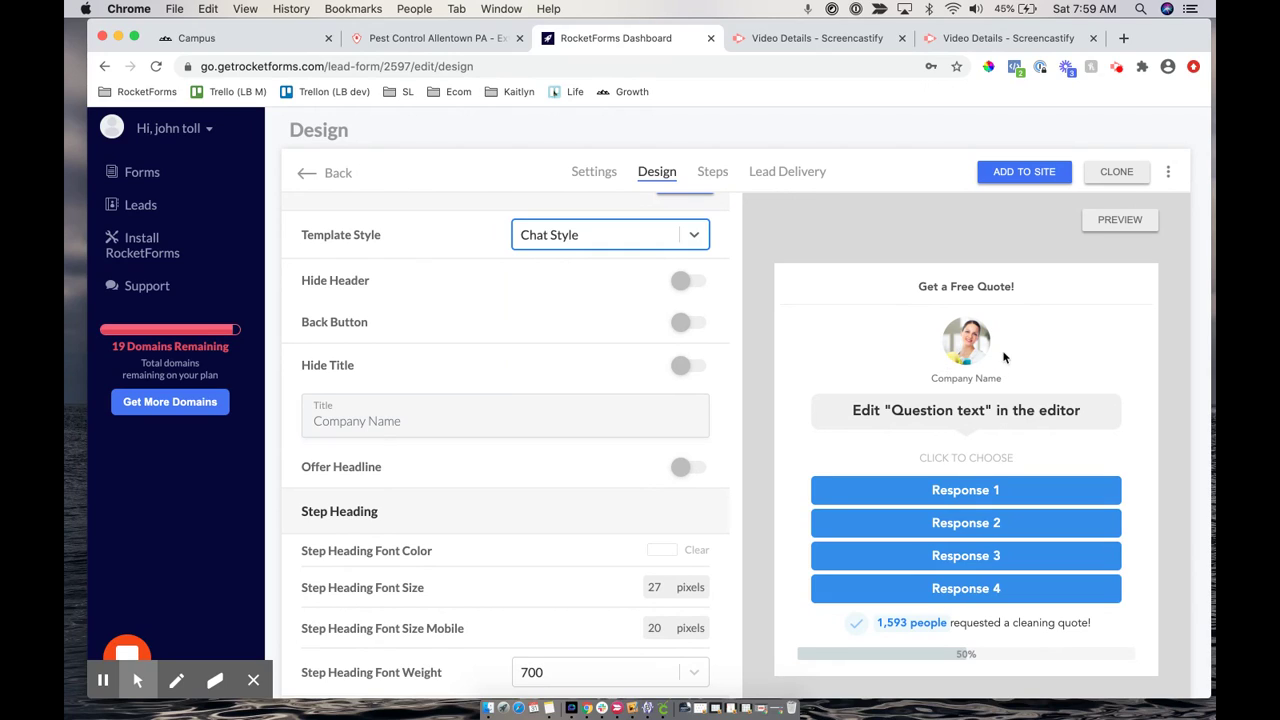
pyautogui.click(1135, 228)
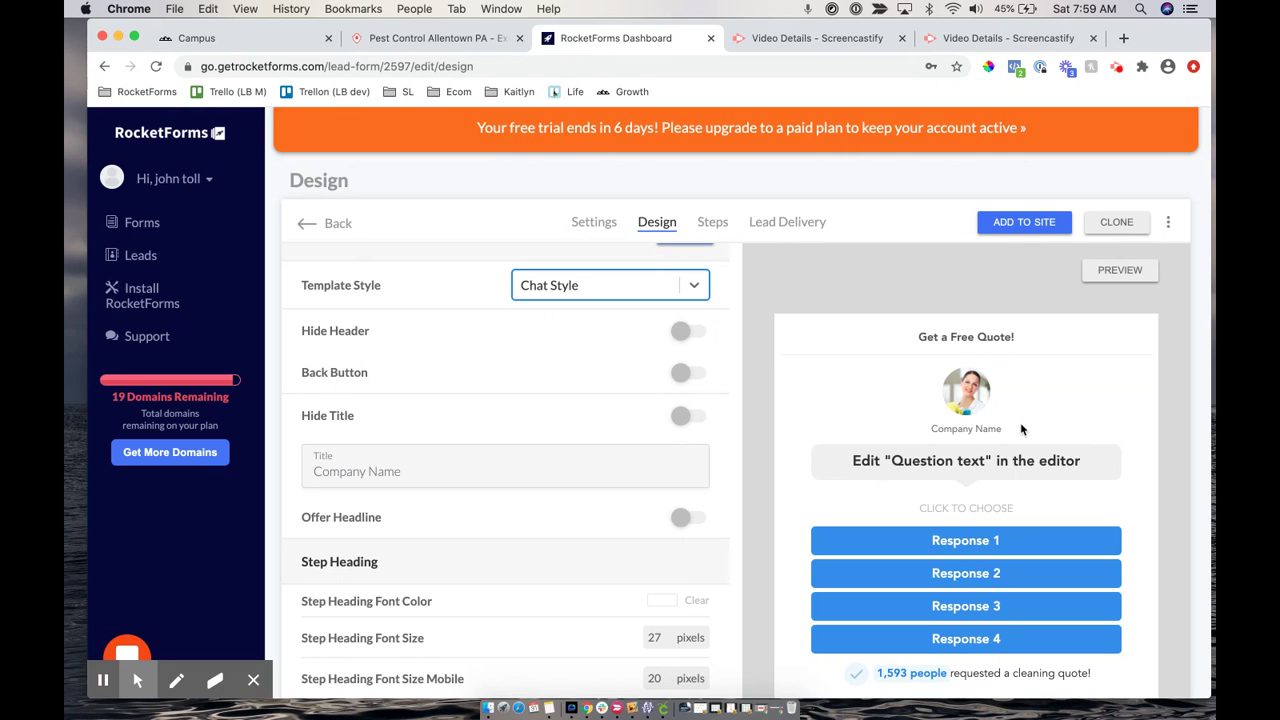
# Shift the steps layout diagram downward and open its zip code step in the editor and form preview
pyautogui.scroll(-5, 1021, 425)
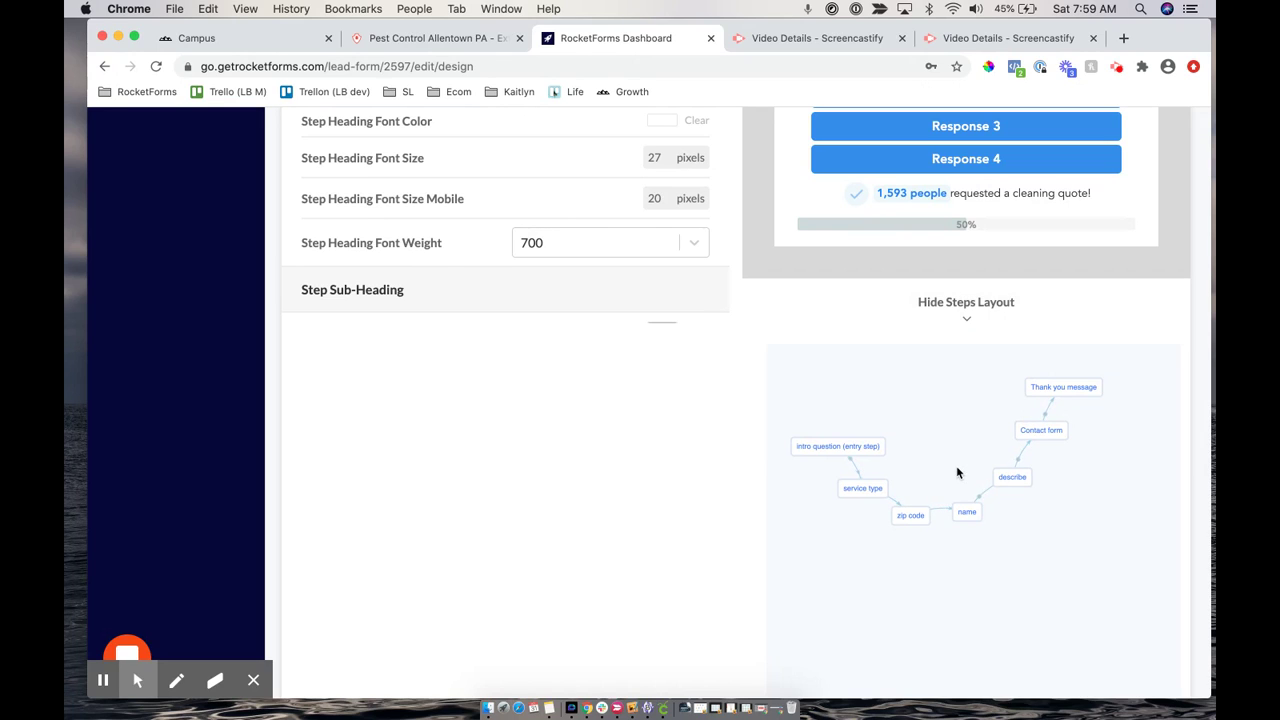
pyautogui.moveTo(815, 448); pyautogui.dragTo(822, 553)
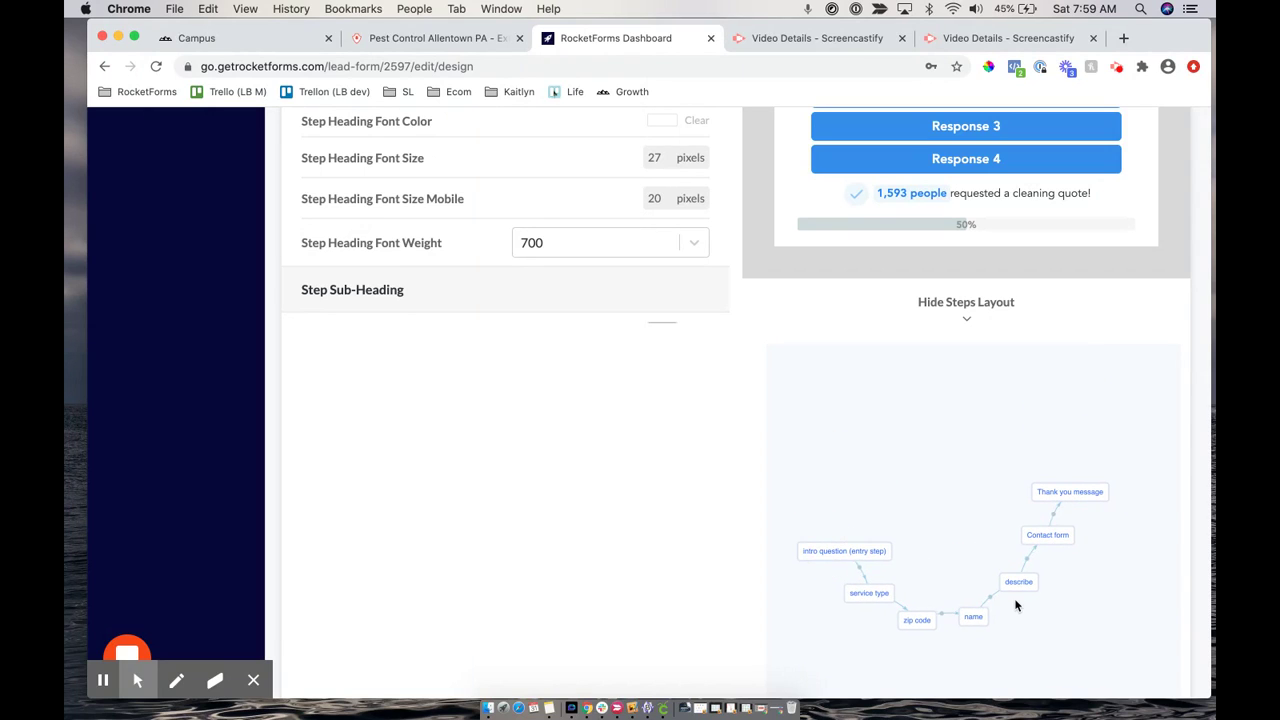
pyautogui.click(918, 621)
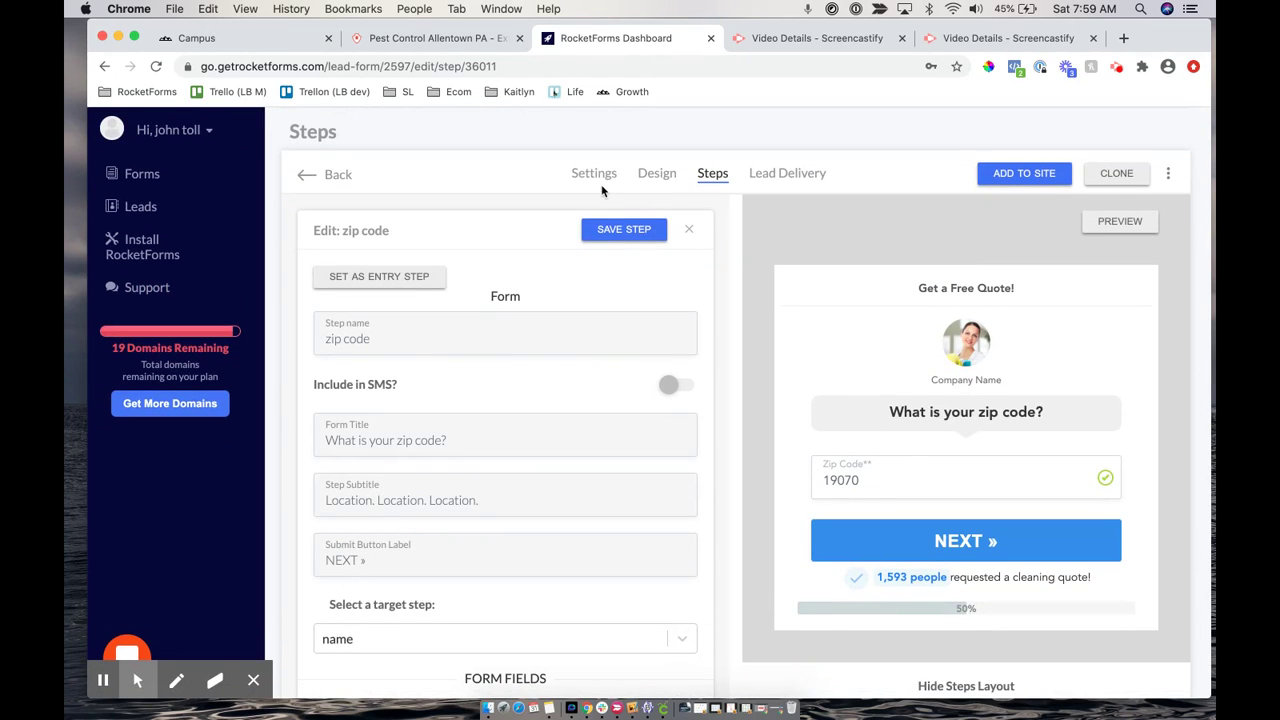
# Return to the Design settings and turn on the Back Button for the form
pyautogui.click(656, 174)
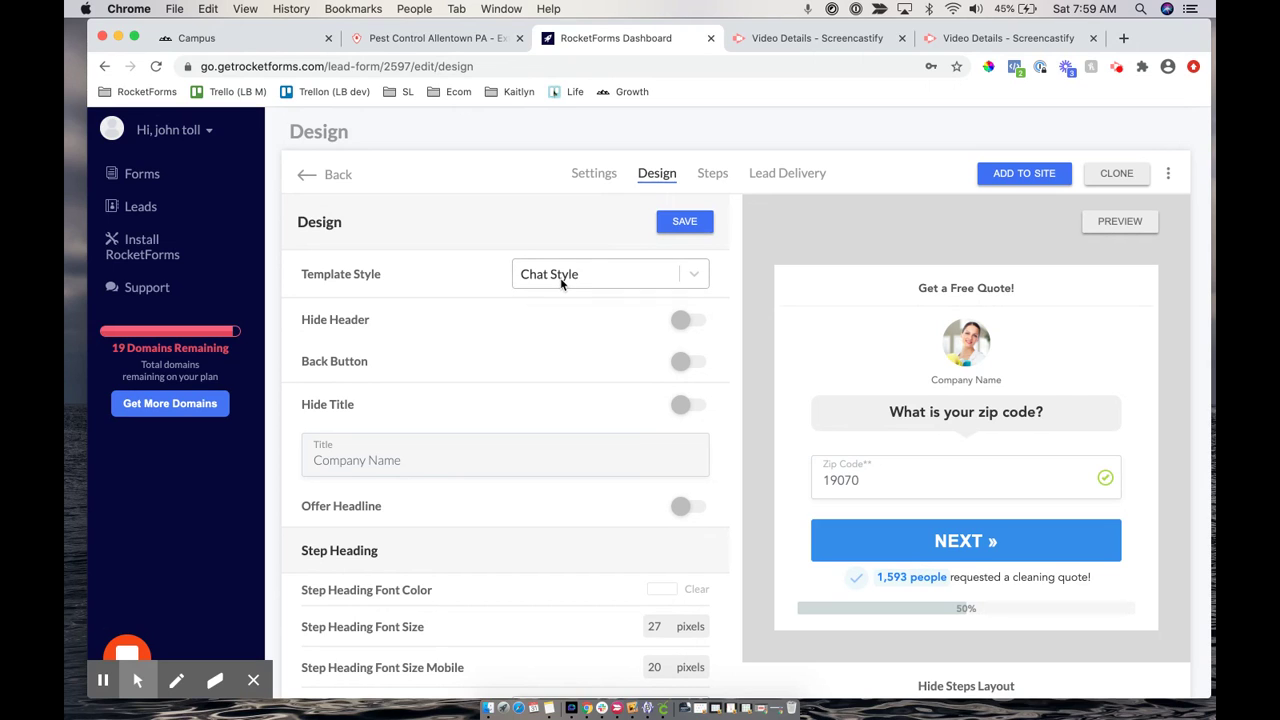
pyautogui.scroll(-3, 514, 455)
pyautogui.scroll(3, 514, 457)
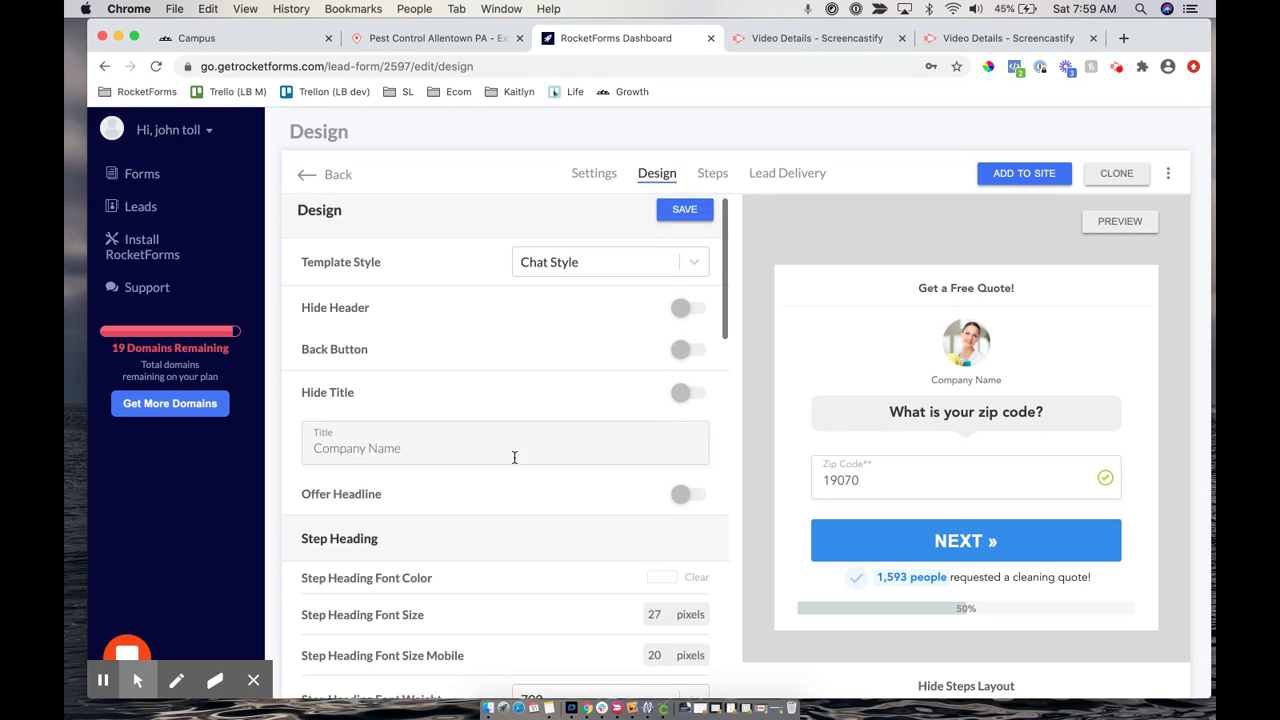
pyautogui.moveTo(293, 306); pyautogui.dragTo(355, 303)
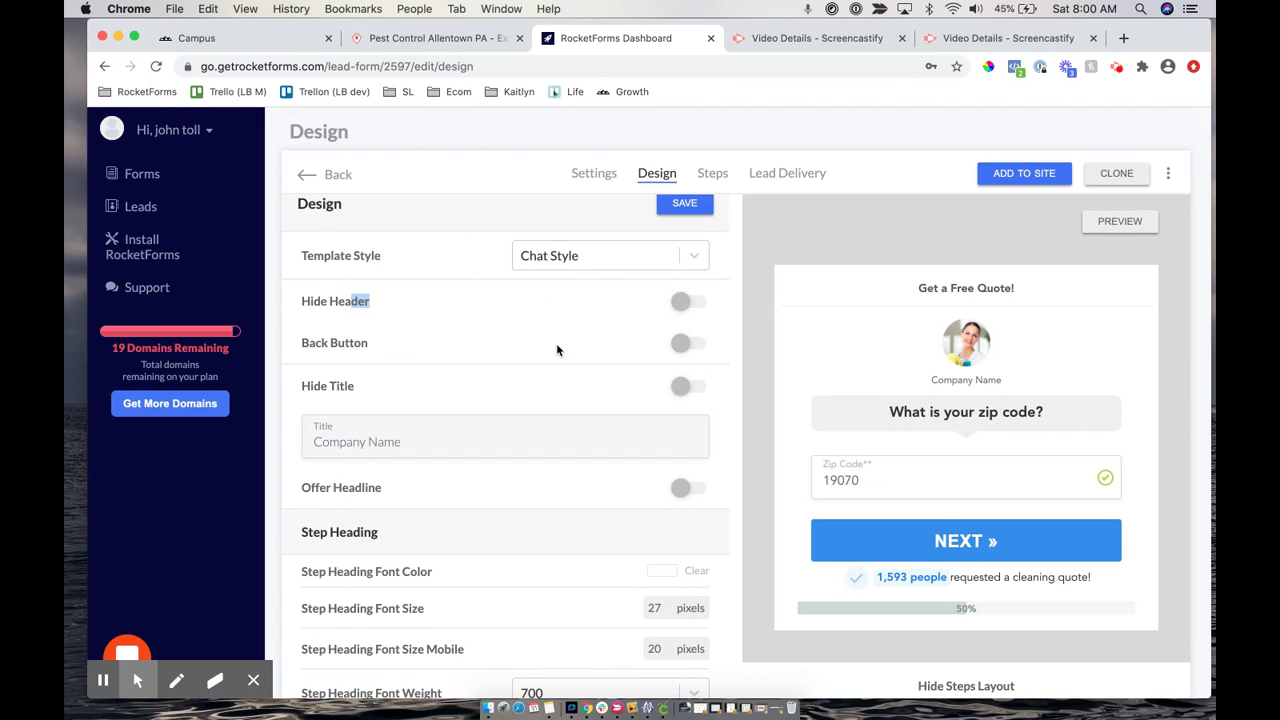
pyautogui.rightClick(311, 300)
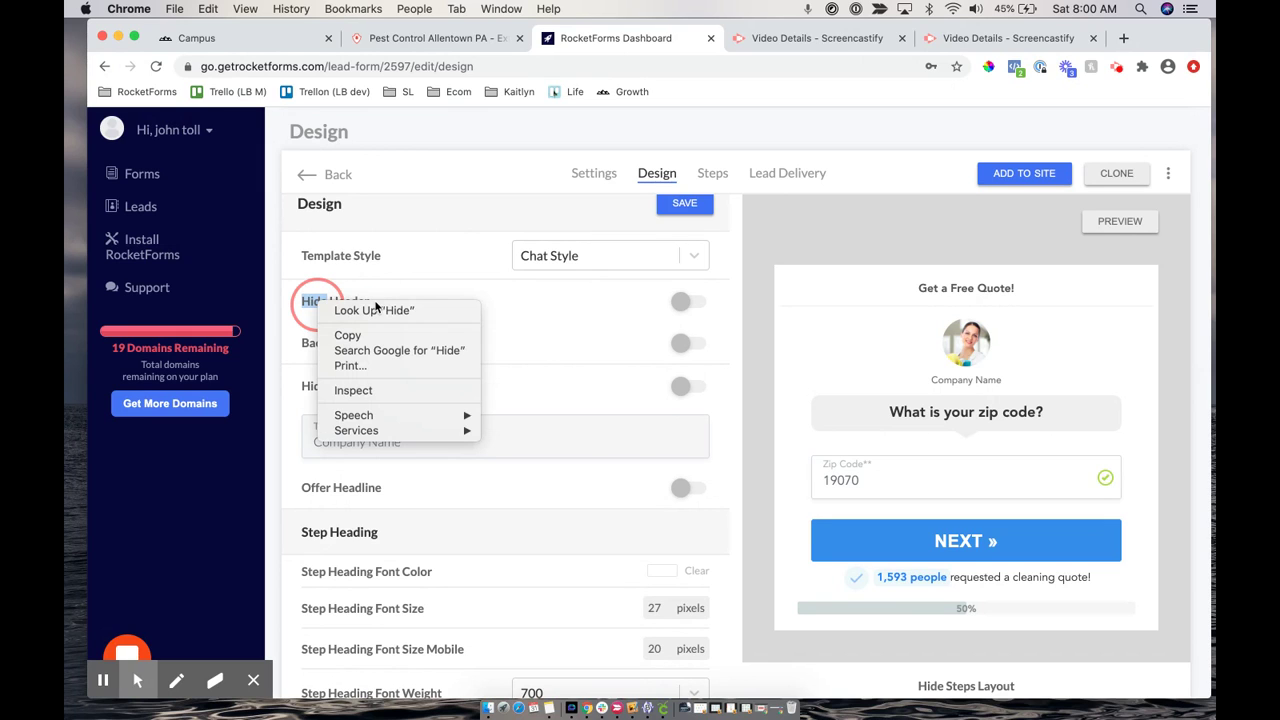
pyautogui.click(368, 298)
pyautogui.click(683, 345)
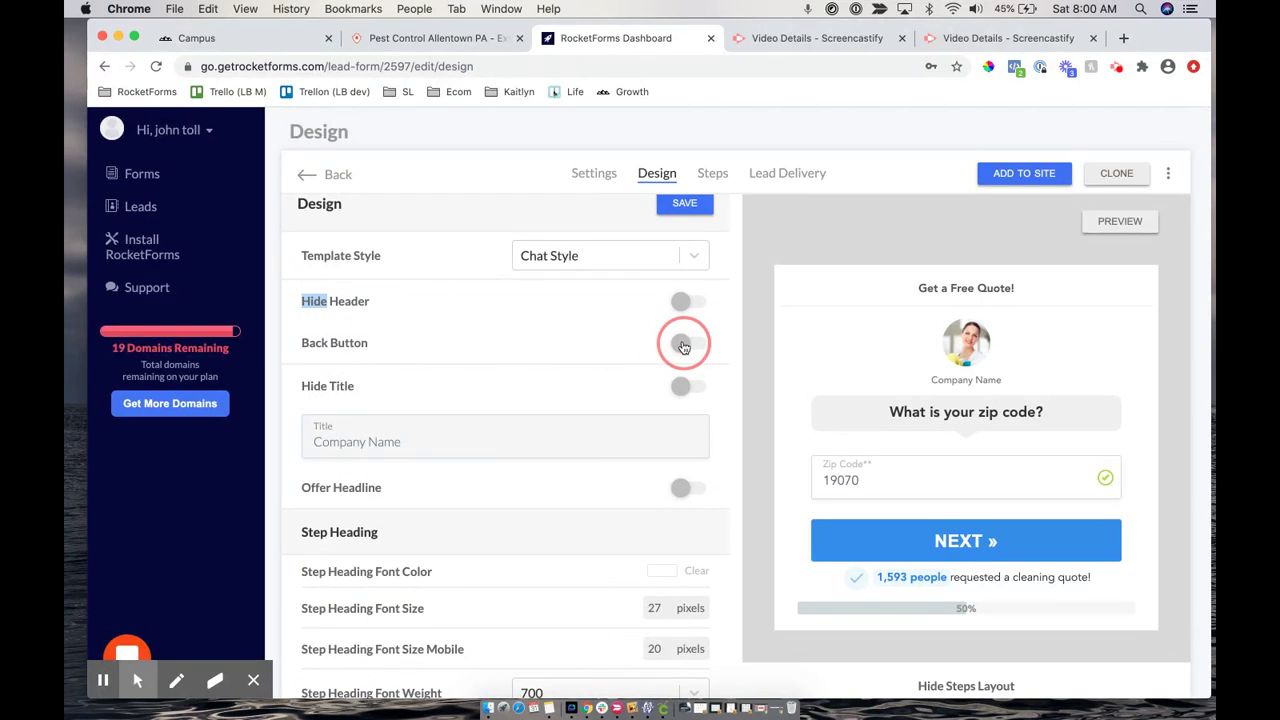
# Set the back button's vertical position to Bottom and its width to 50%
pyautogui.scroll(-3, 690, 320)
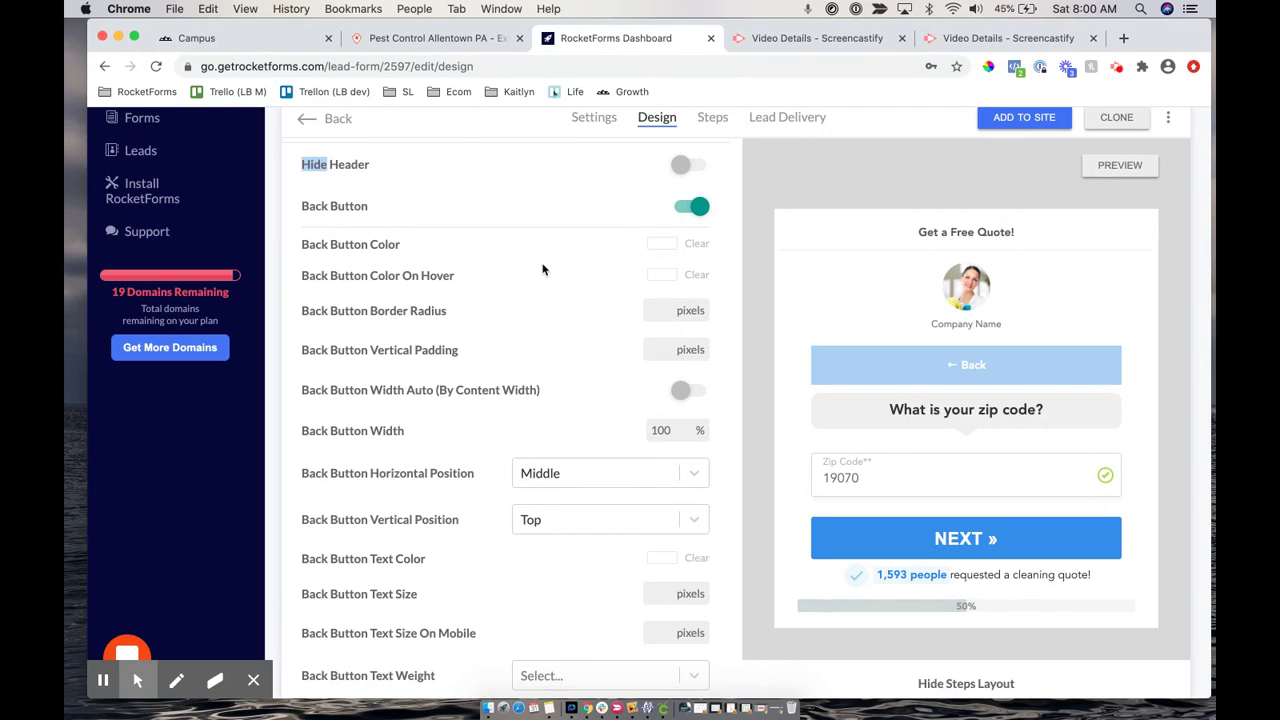
pyautogui.scroll(-1, 543, 269)
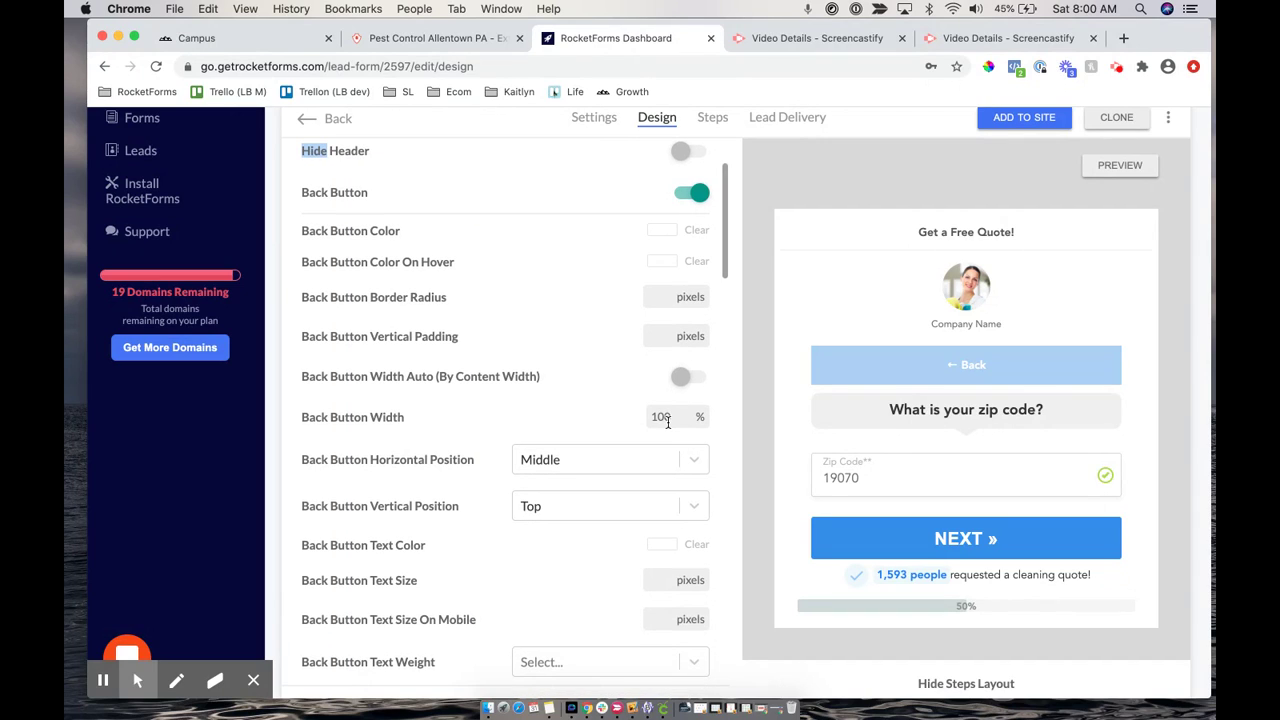
pyautogui.scroll(-1, 625, 405)
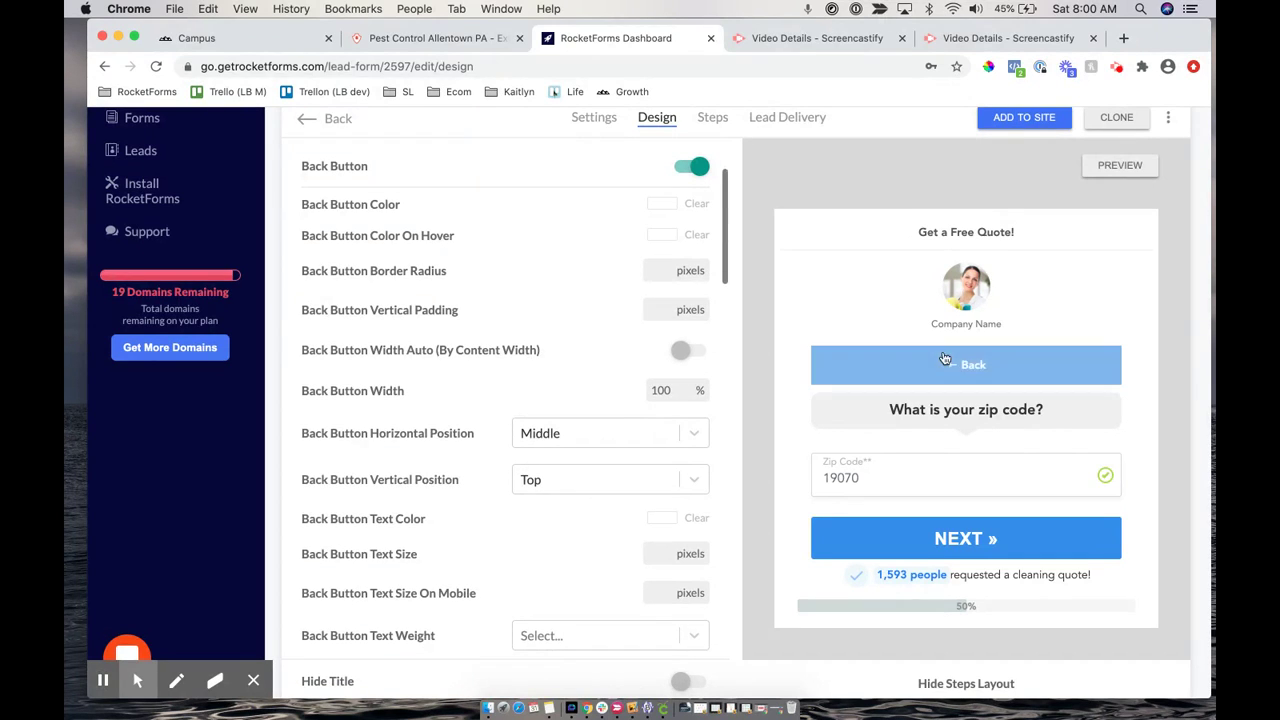
pyautogui.scroll(-1, 645, 304)
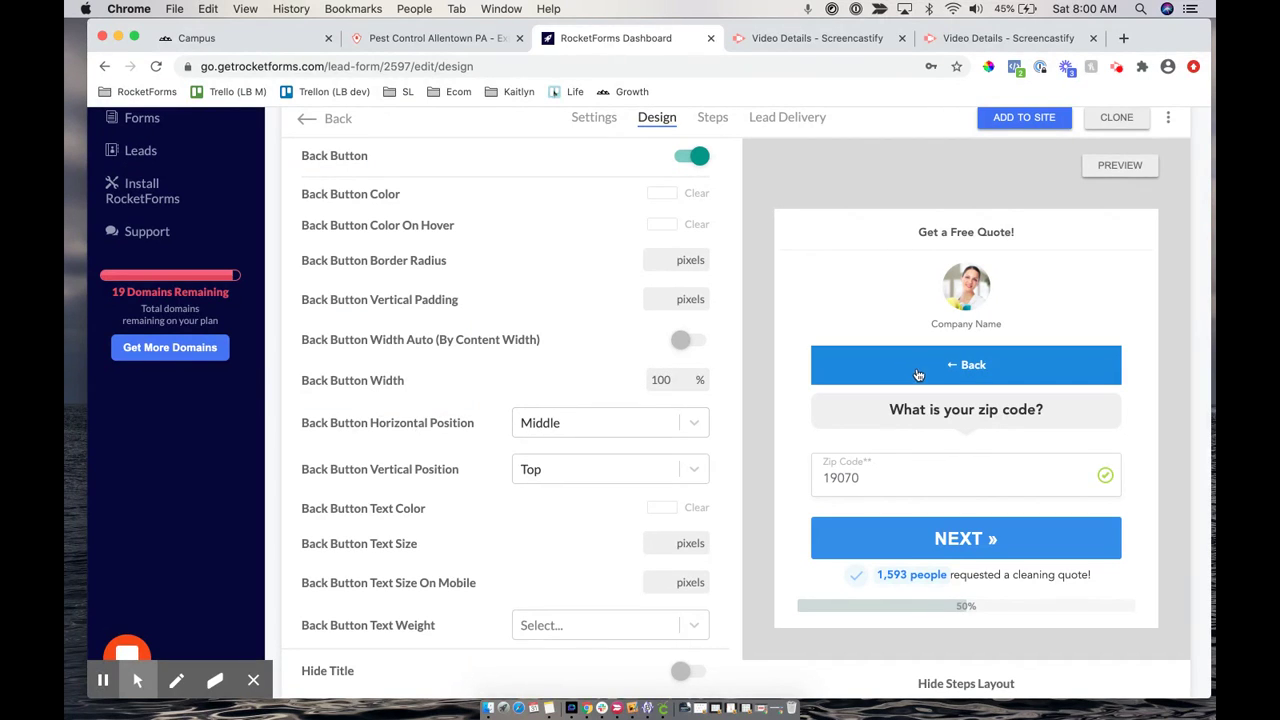
pyautogui.click(593, 470)
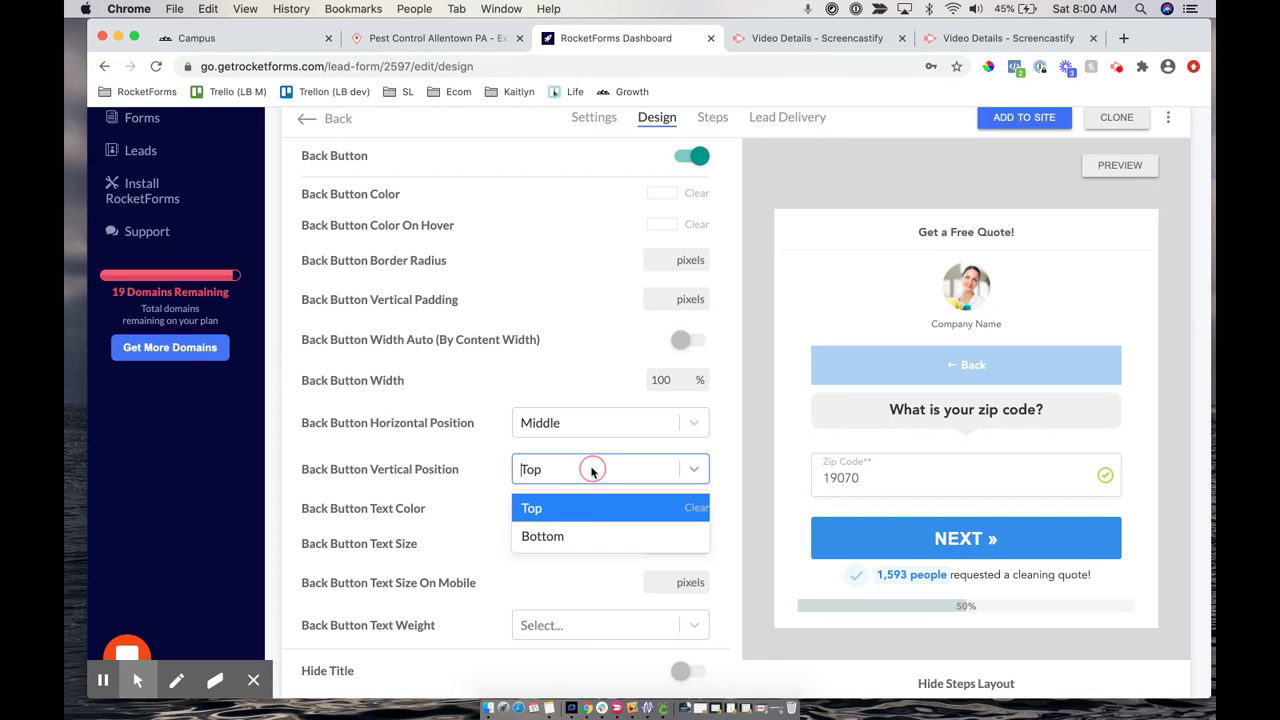
pyautogui.click(588, 537)
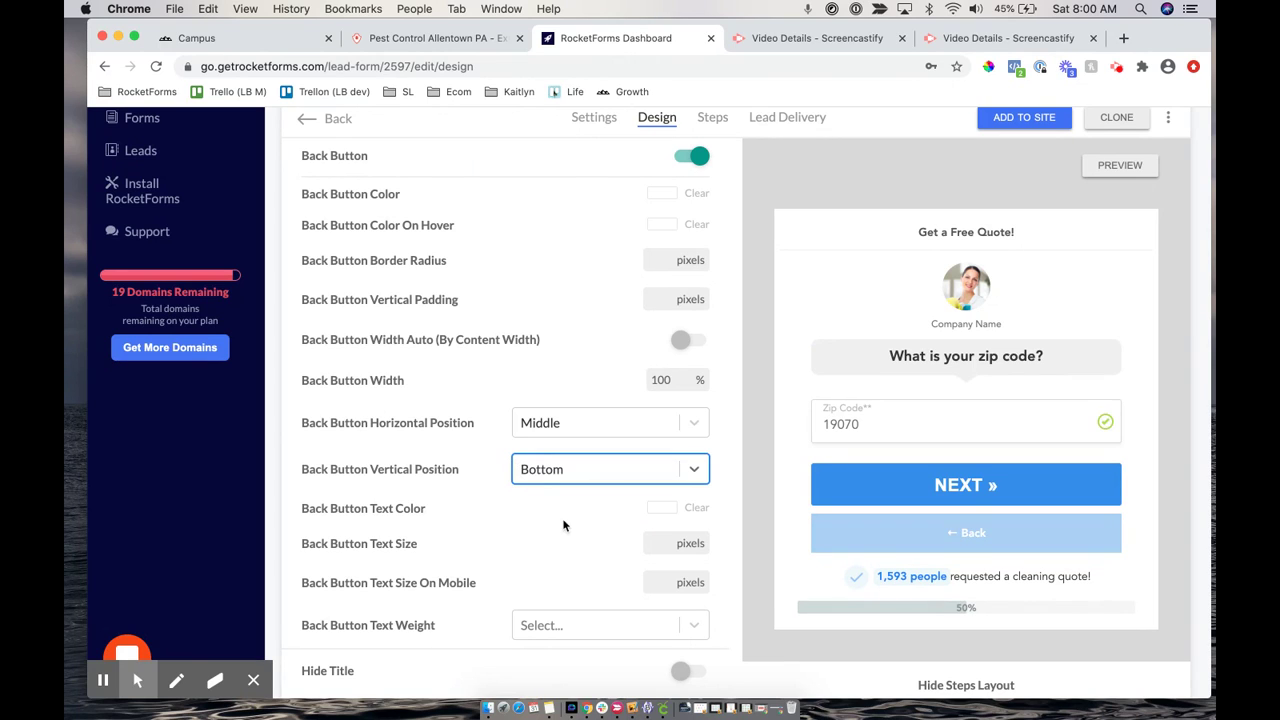
pyautogui.doubleClick(664, 380)
pyautogui.write('50')
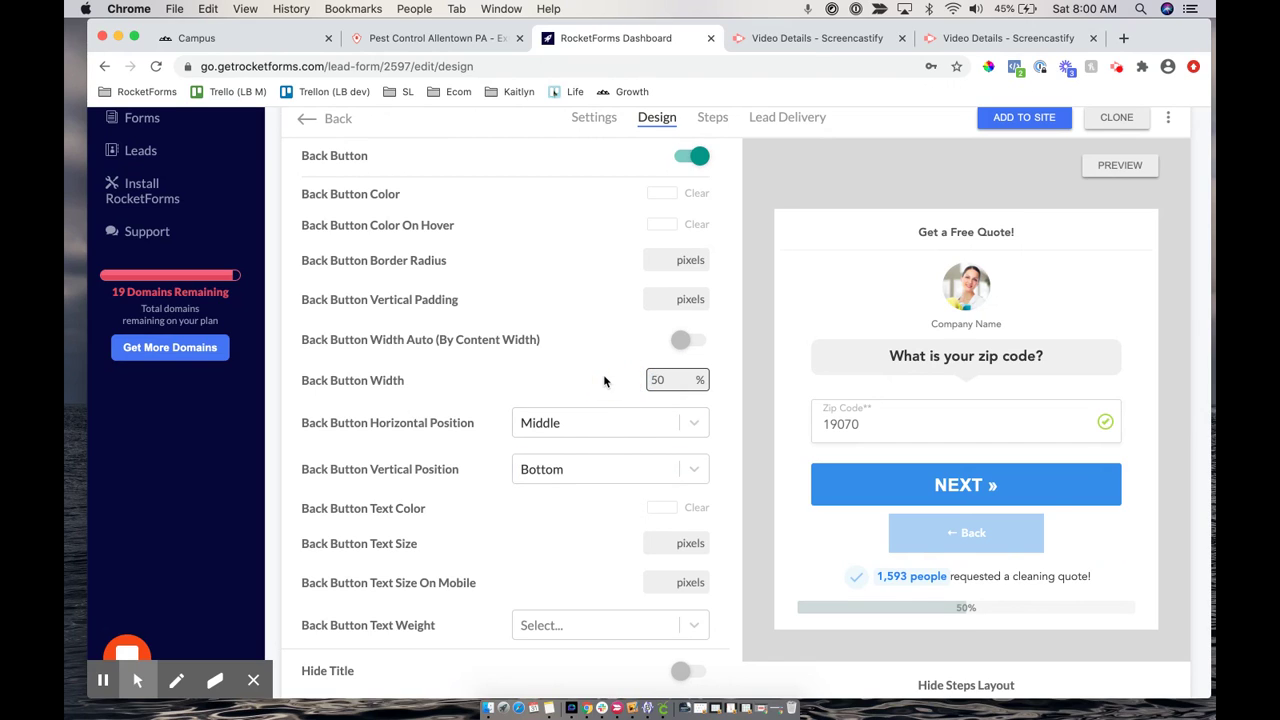
# Set the back button's color to dark red #A81F1F
pyautogui.scroll(1, 632, 284)
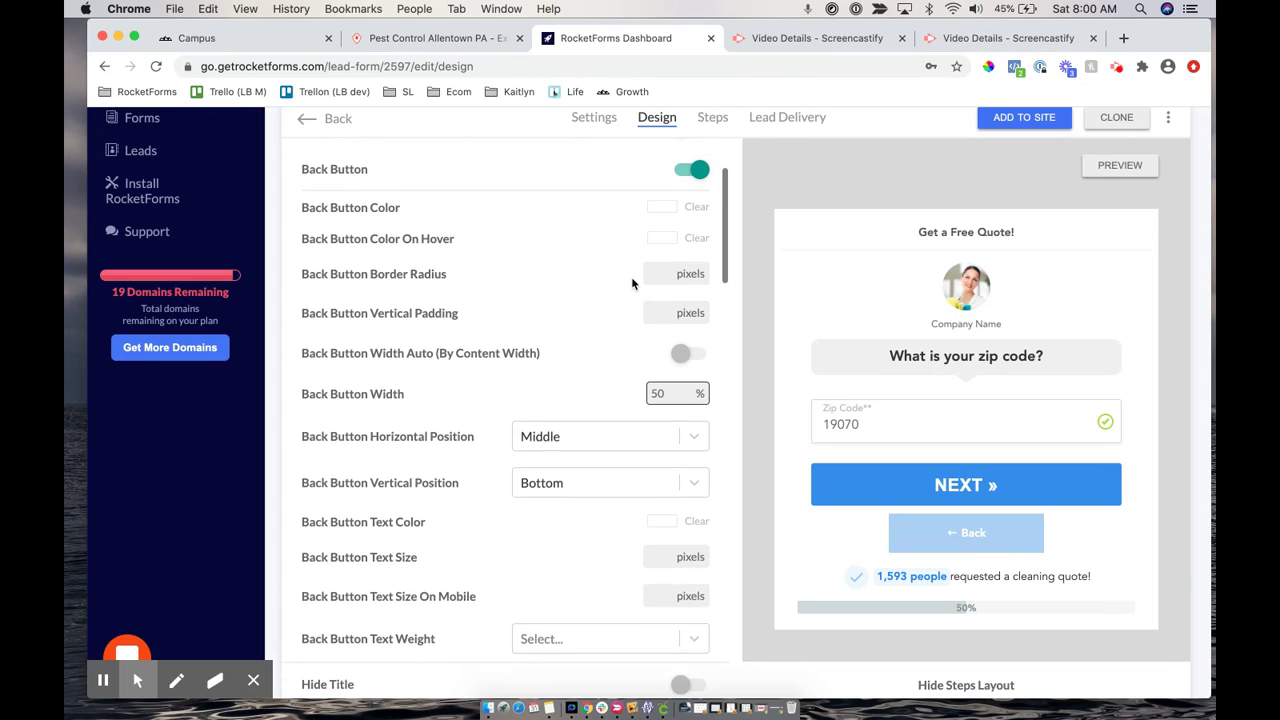
pyautogui.scroll(1, 632, 284)
pyautogui.click(663, 225)
pyautogui.click(644, 268)
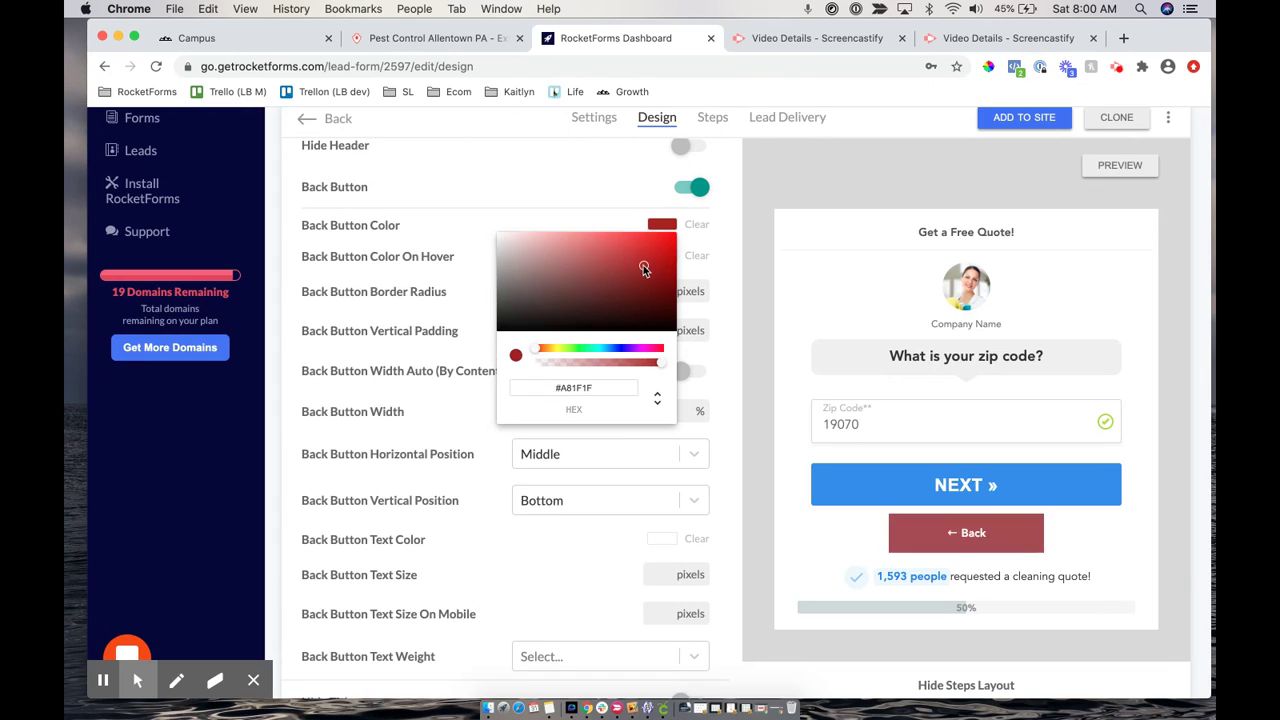
# Close the back button color picker and try the automatic content width option, switching it on and back off
pyautogui.click(460, 299)
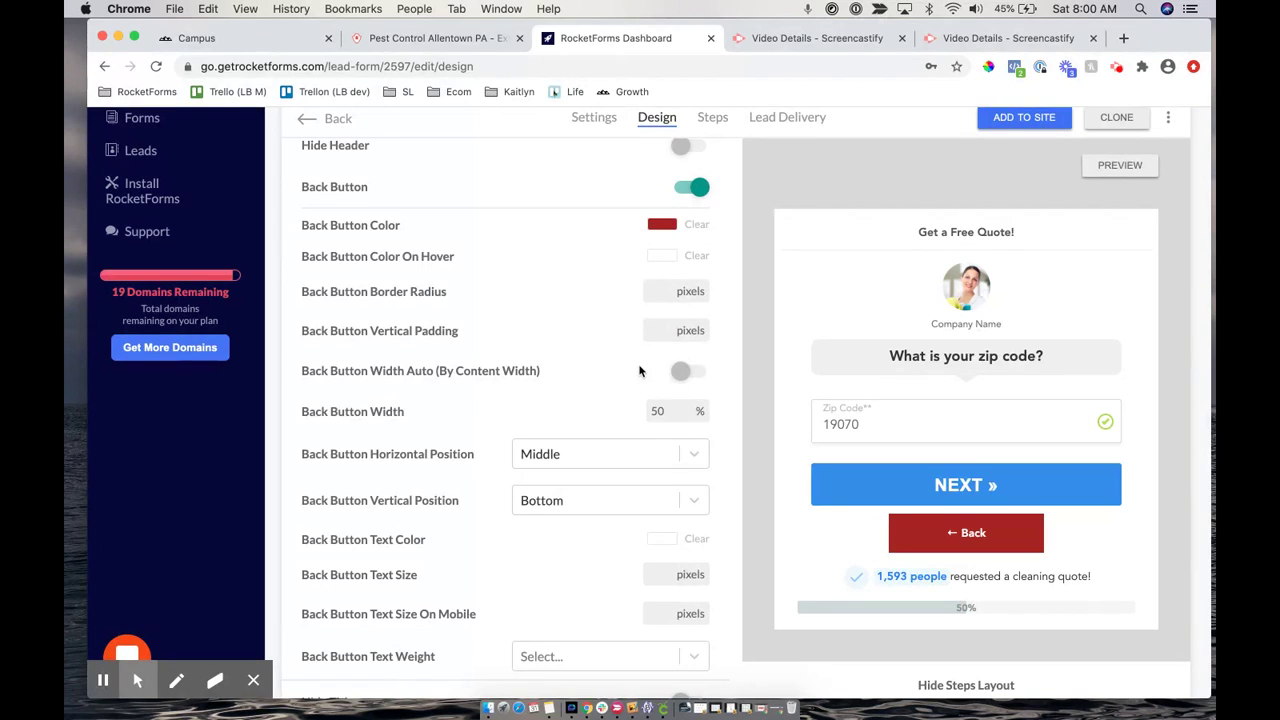
pyautogui.click(680, 371)
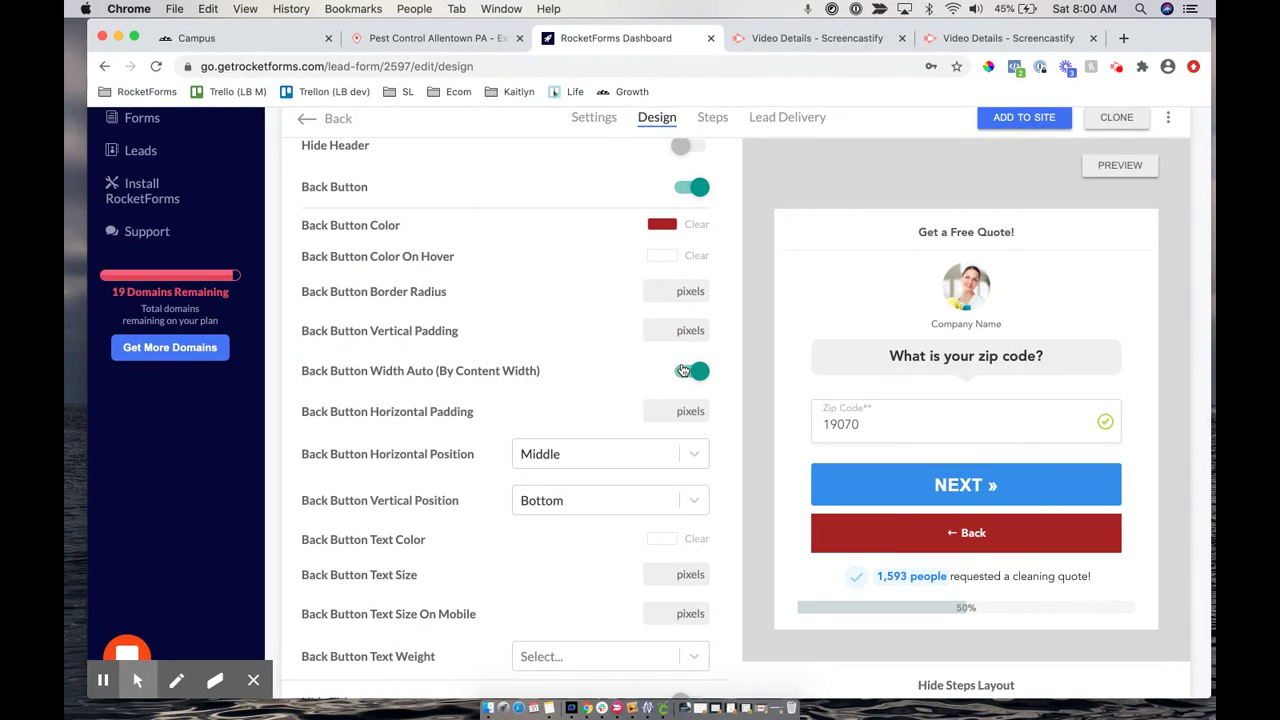
pyautogui.click(697, 372)
pyautogui.scroll(-1, 604, 492)
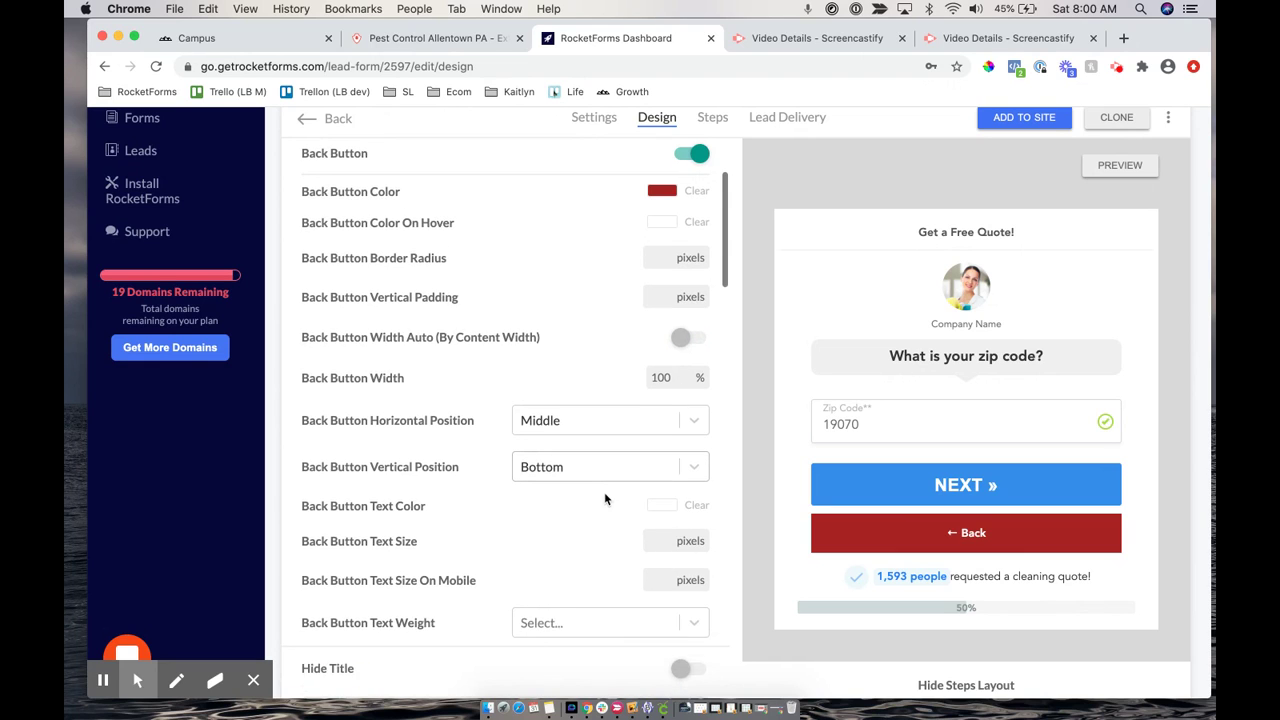
pyautogui.scroll(2, 604, 496)
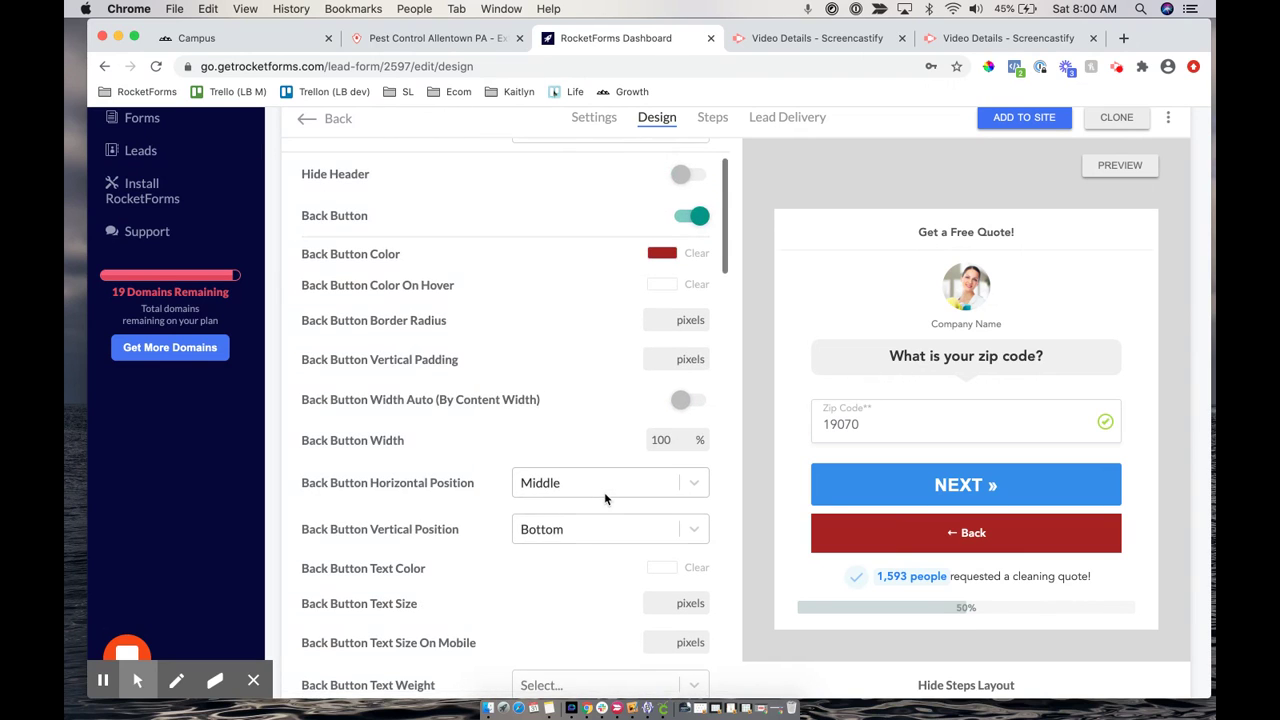
# Try a border radius of 30 pixels for the back button, and turn off the Back Button option
pyautogui.click(660, 317)
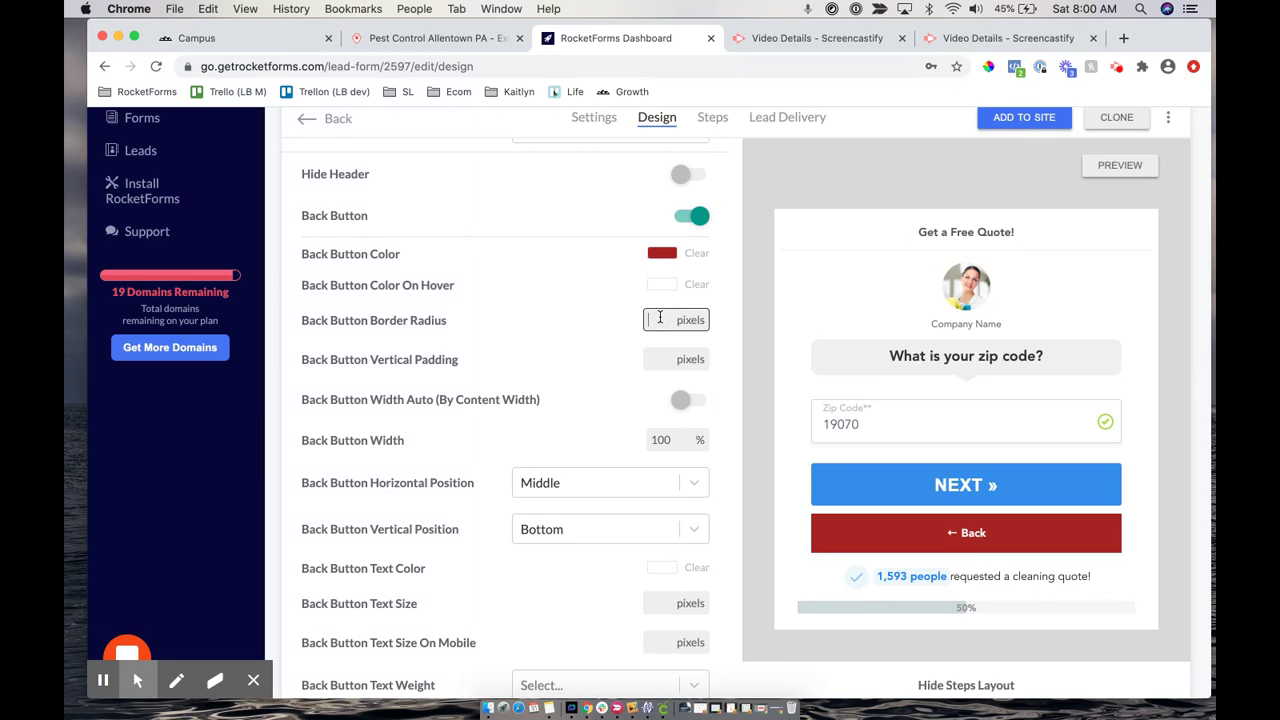
pyautogui.write('30')
pyautogui.press('BackSpace')
pyautogui.click(699, 221)
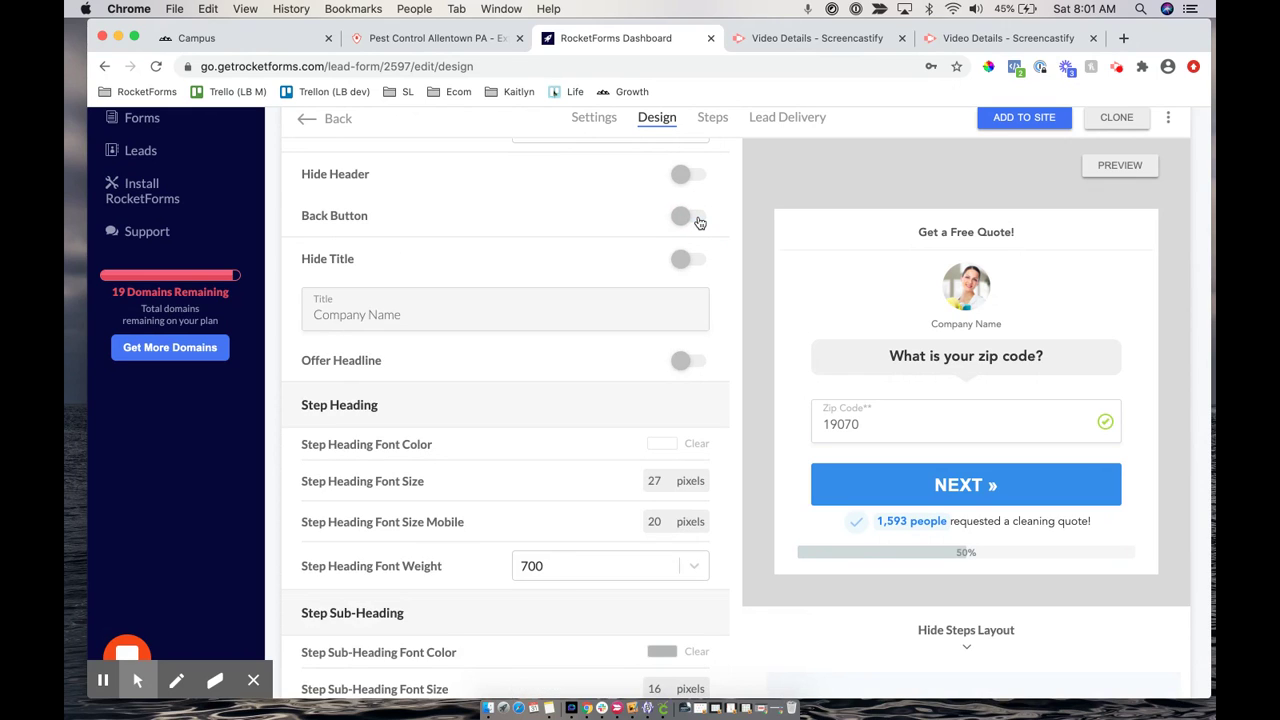
# Compare the Title setting with the text under the photo in the form preview and in the Pest Control Allentown quote form
pyautogui.scroll(-2, 537, 280)
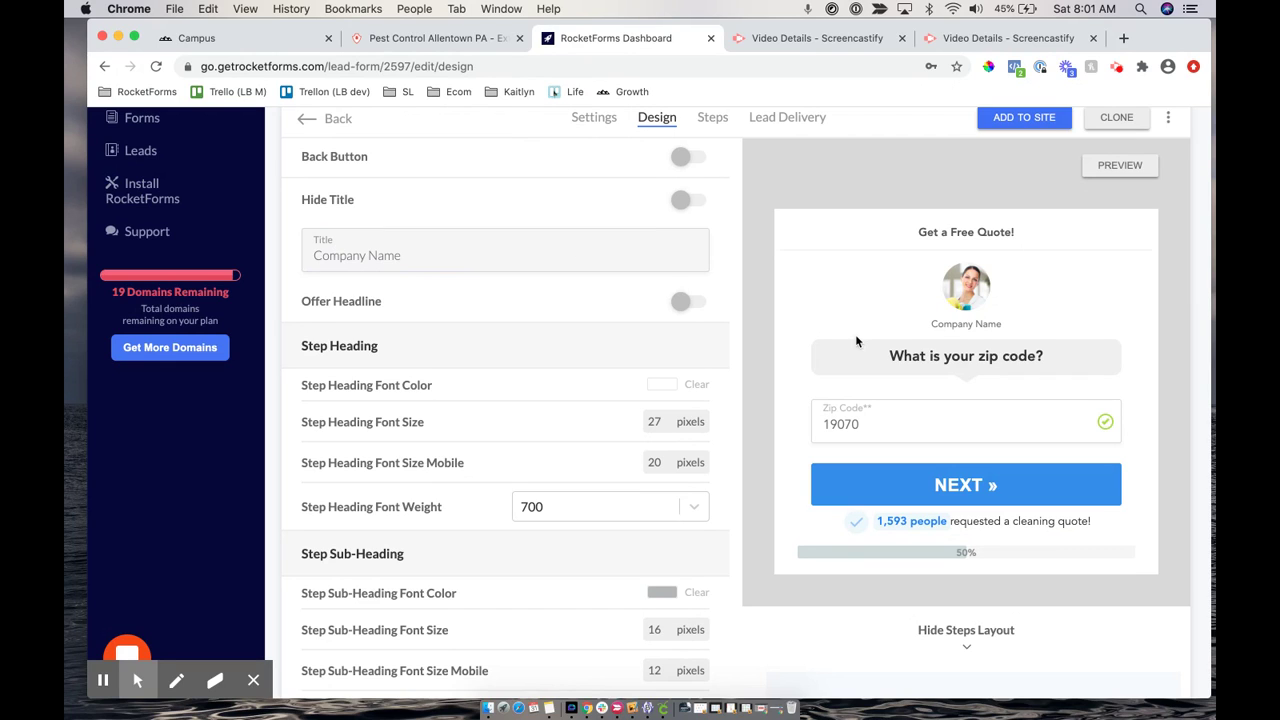
pyautogui.moveTo(313, 257); pyautogui.dragTo(425, 255)
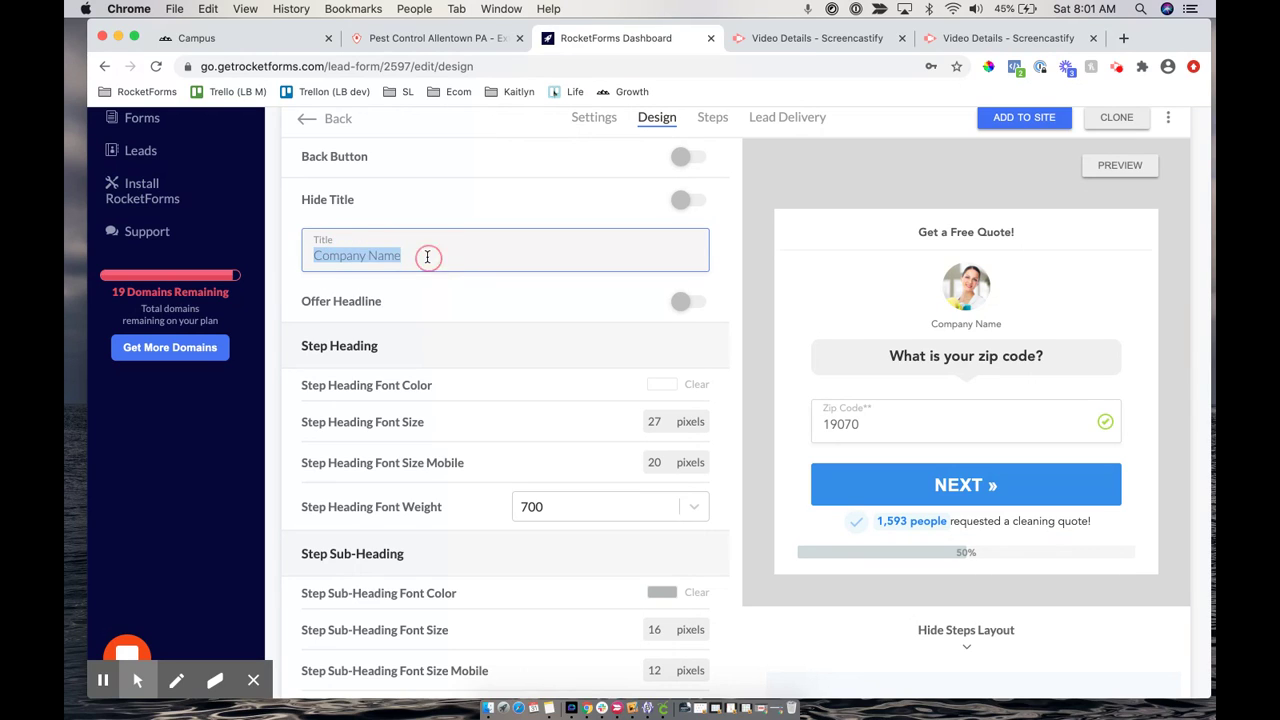
pyautogui.moveTo(930, 325); pyautogui.dragTo(999, 326)
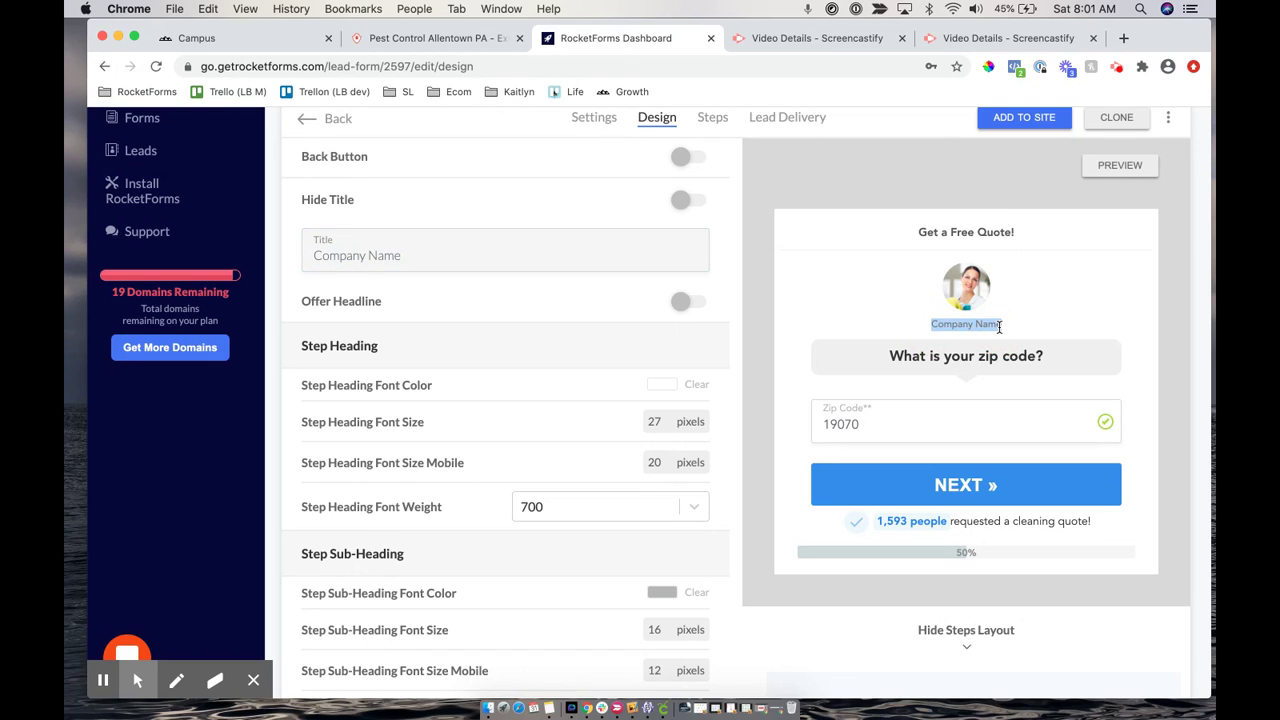
pyautogui.click(444, 40)
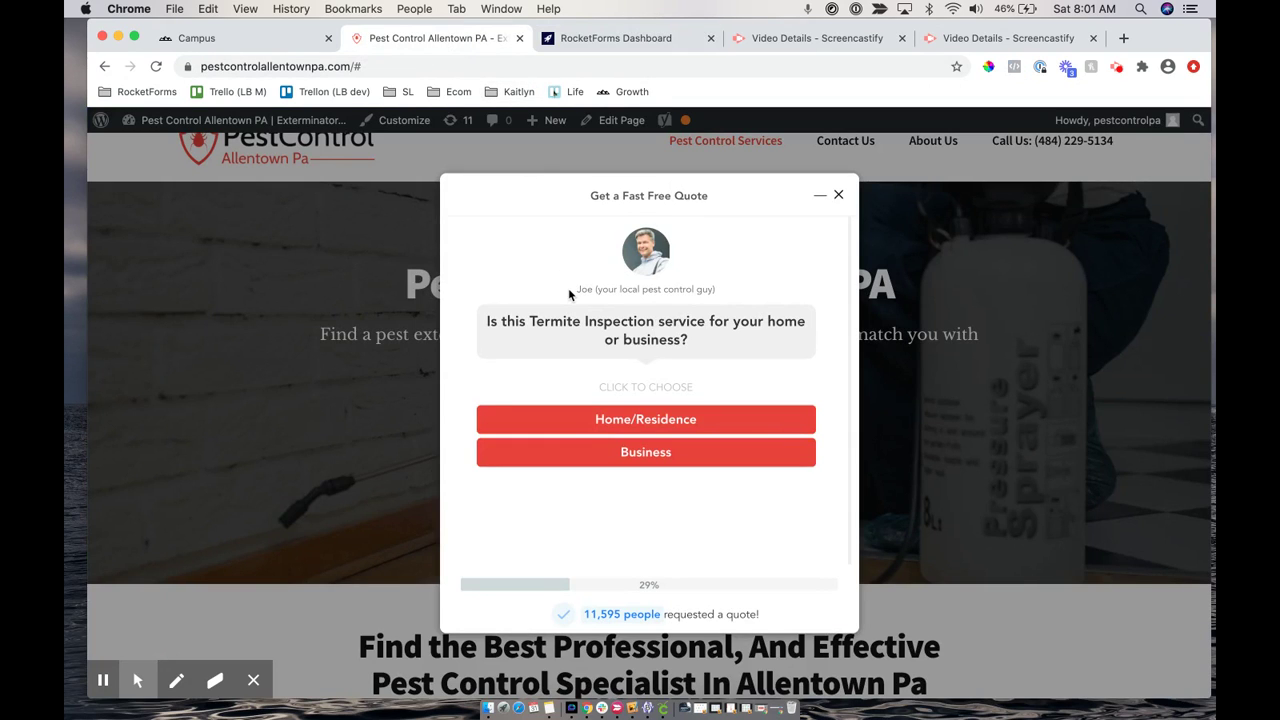
pyautogui.moveTo(570, 289); pyautogui.dragTo(719, 291)
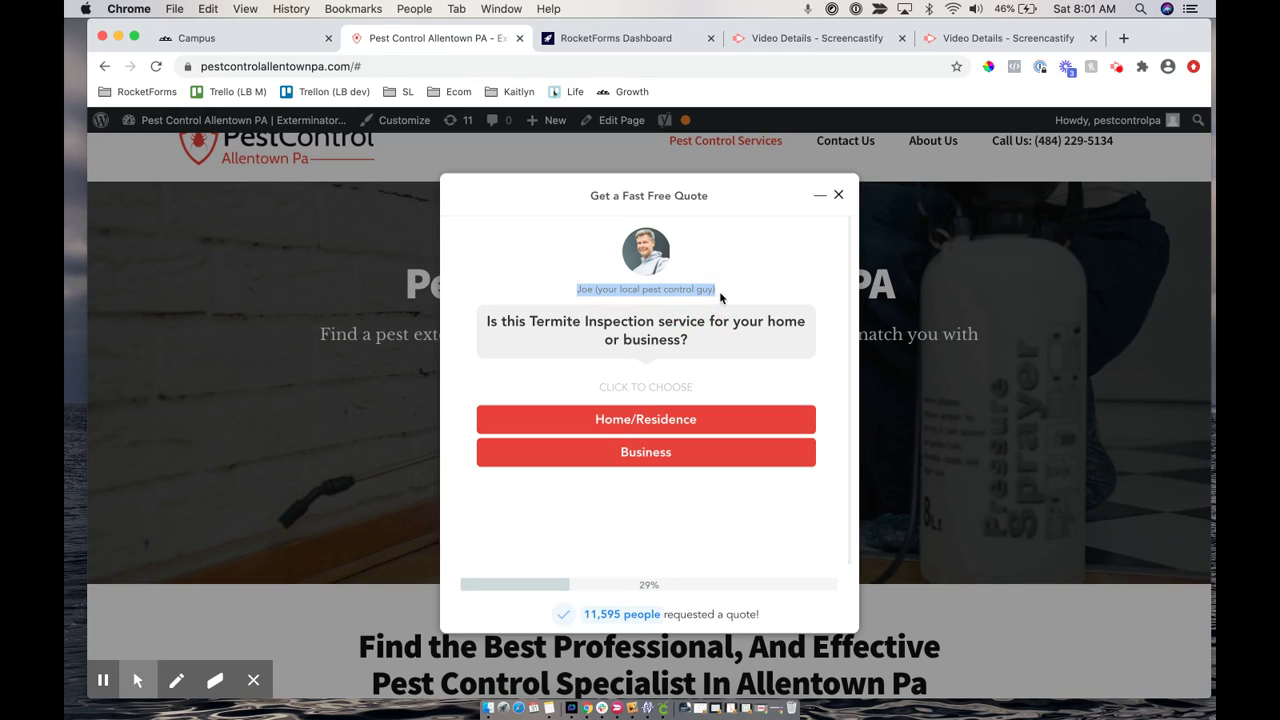
# Return to the form editor and try replacing the title with a representative's first name, testing and deleting extra wording after it
pyautogui.click(601, 42)
pyautogui.tripleClick(406, 252)
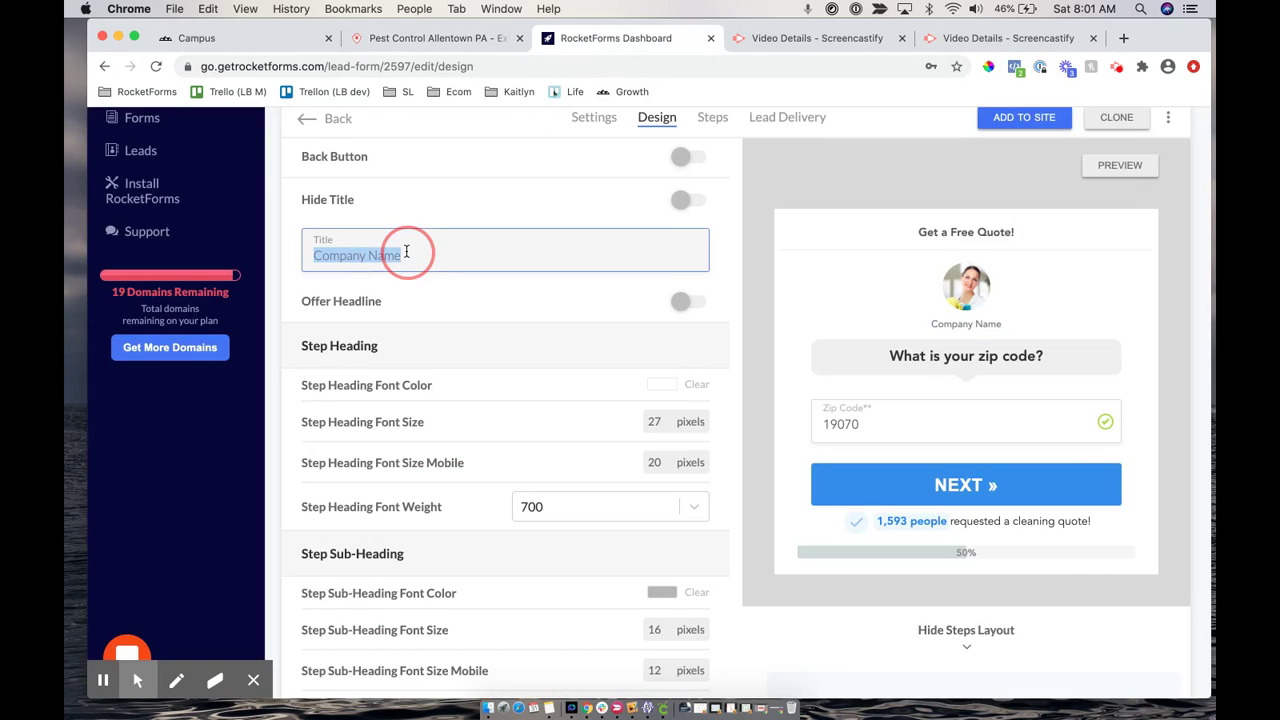
pyautogui.write('M')
pyautogui.write('y ')
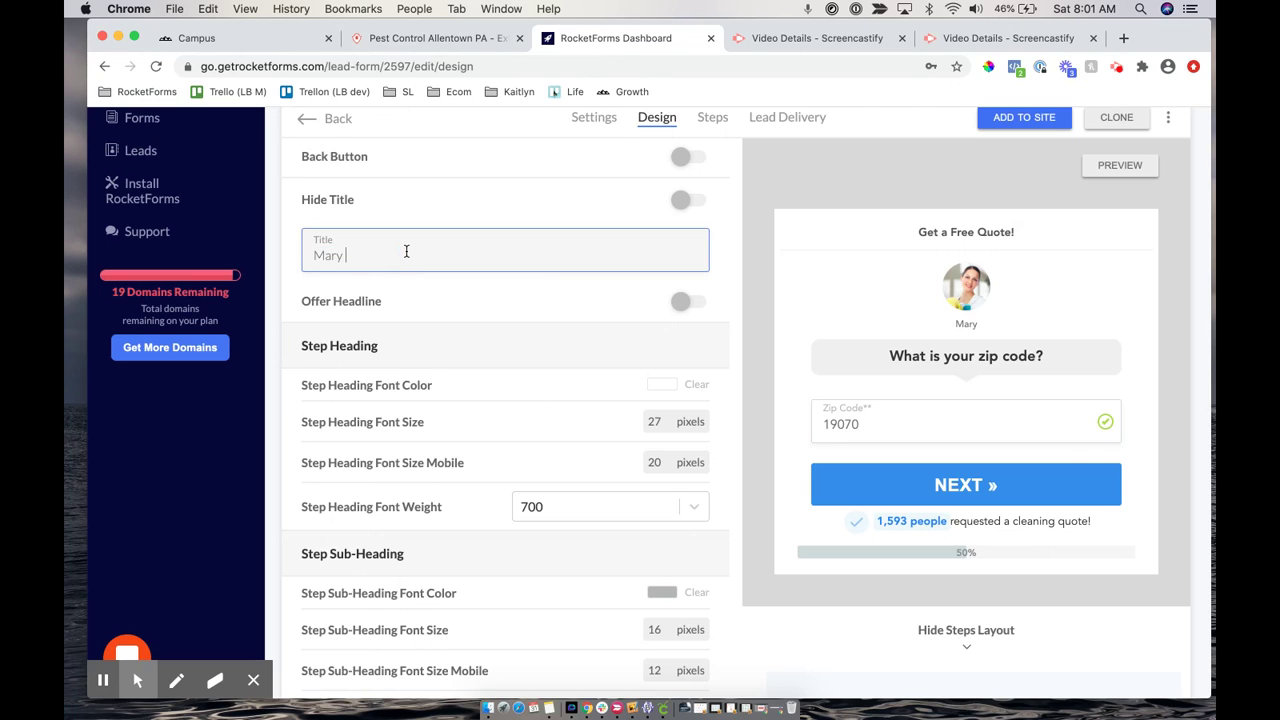
pyautogui.write('Your')
pyautogui.press('BackSpace')
pyautogui.press('BackSpace')
pyautogui.press('BackSpace')
pyautogui.press('BackSpace')
pyautogui.write('from comp')
pyautogui.press('BackSpace')
pyautogui.press('BackSpace')
pyautogui.press('BackSpace')
pyautogui.press('BackSpace')
pyautogui.press('BackSpace')
pyautogui.press('BackSpace')
pyautogui.press('BackSpace')
pyautogui.press('BackSpace')
pyautogui.press('BackSpace')
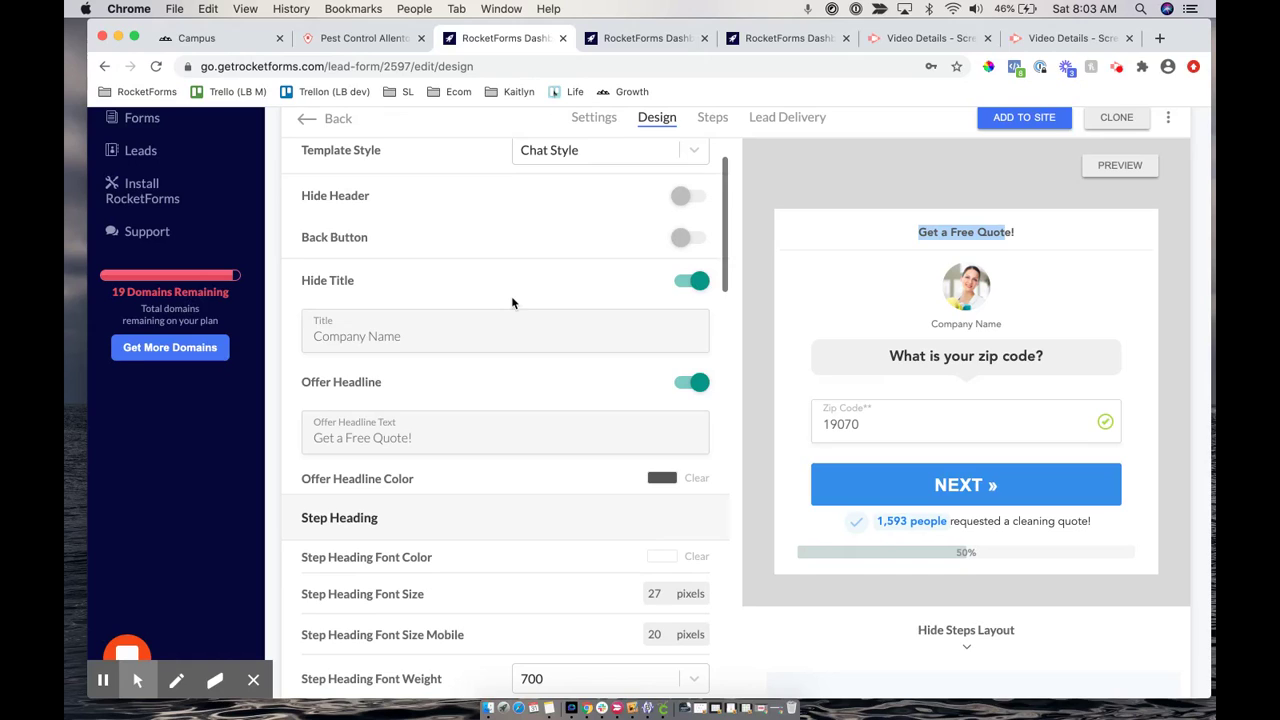
# Examine the Offer Headline Text setting and the matching headline in the form preview
pyautogui.scroll(-2, 431, 373)
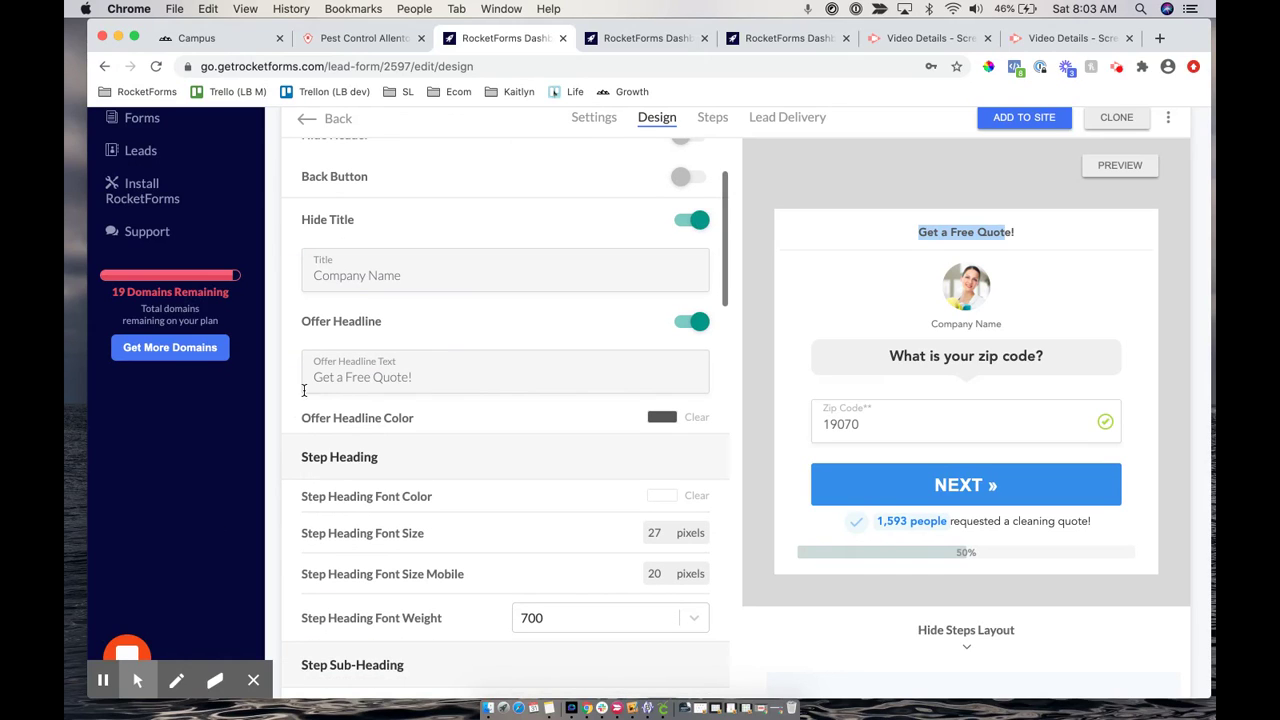
pyautogui.moveTo(308, 377); pyautogui.dragTo(440, 377)
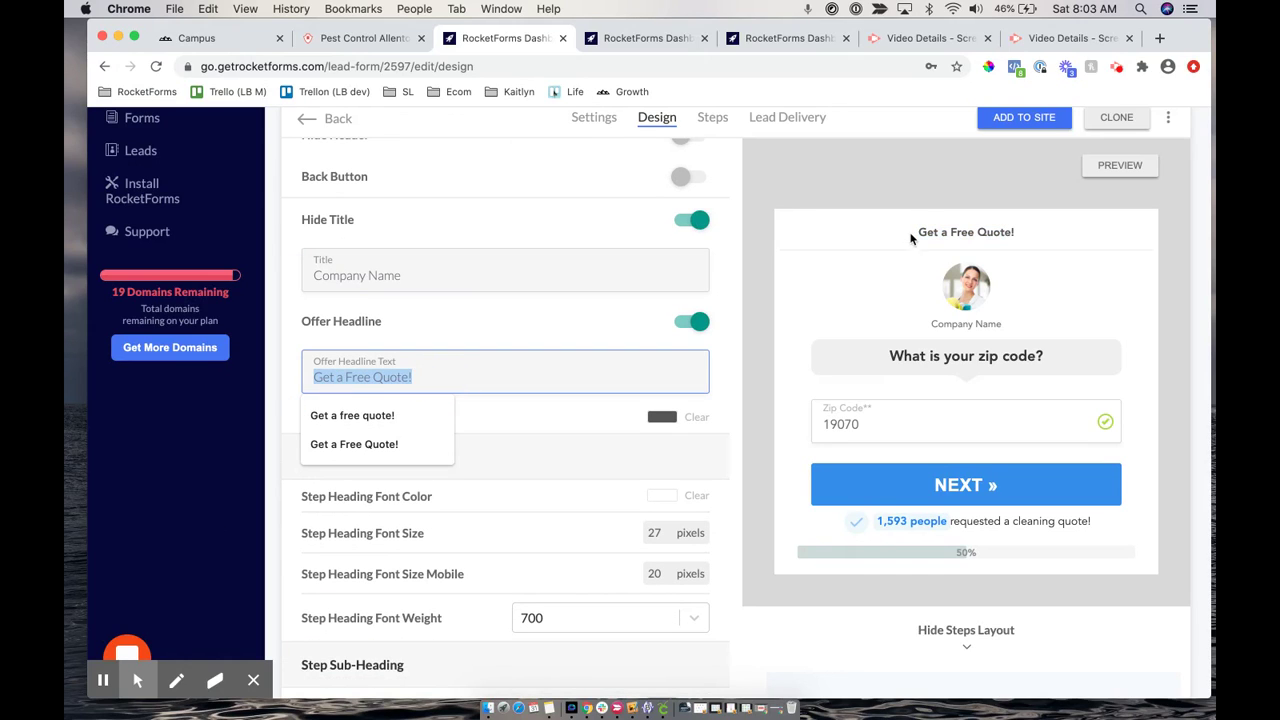
pyautogui.moveTo(910, 238); pyautogui.dragTo(1028, 234)
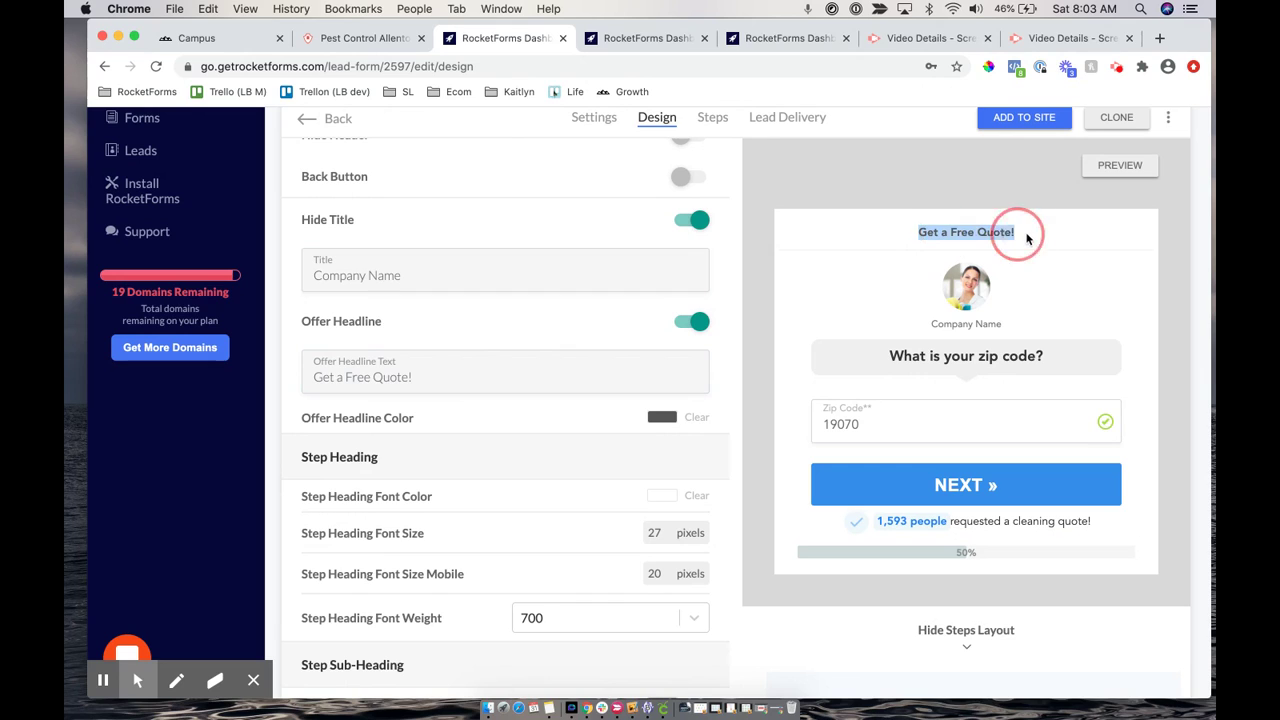
# Switch to the full form preview and answer Home/Residence and Mold Removal, checking the offer headline on each question
pyautogui.click(623, 40)
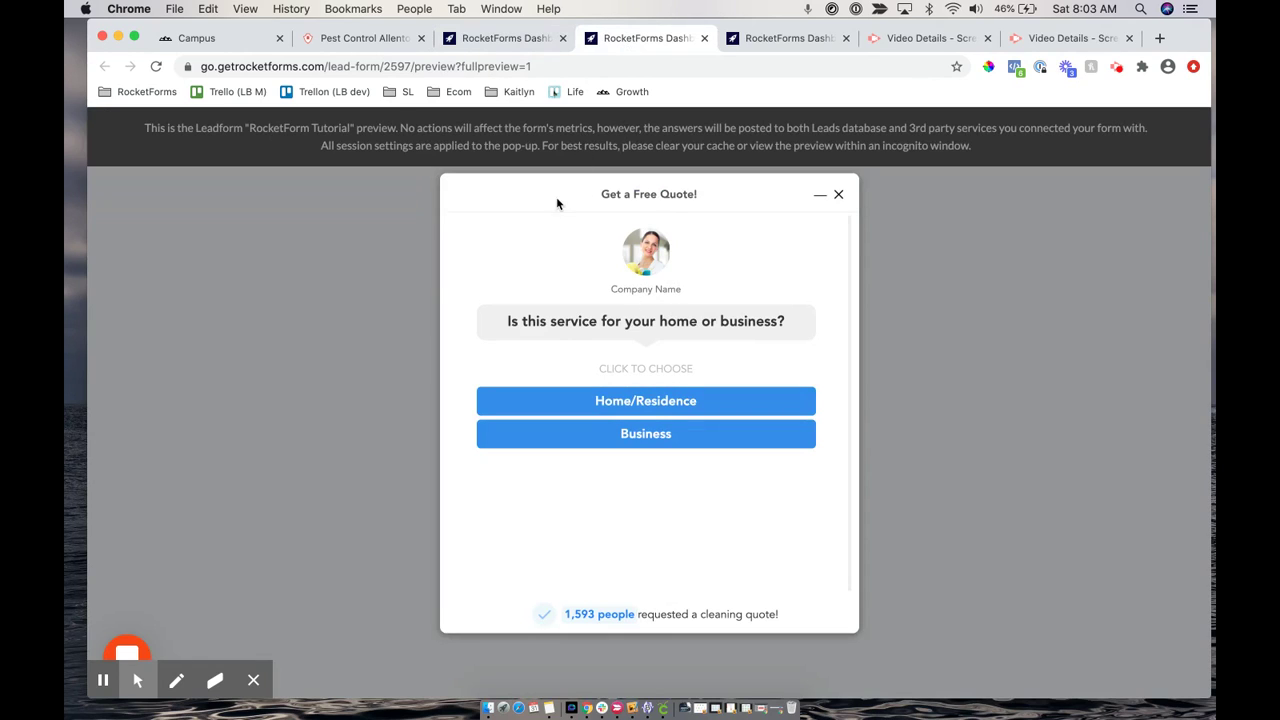
pyautogui.moveTo(588, 195); pyautogui.dragTo(715, 197)
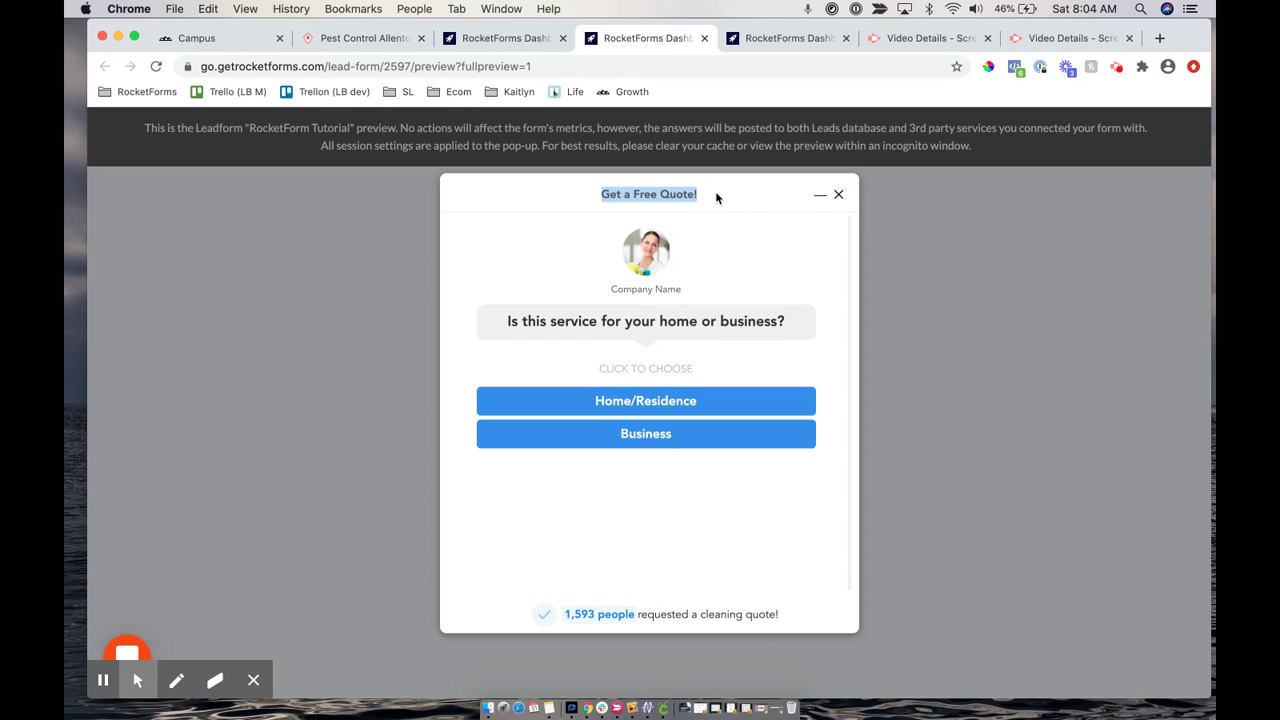
pyautogui.click(580, 401)
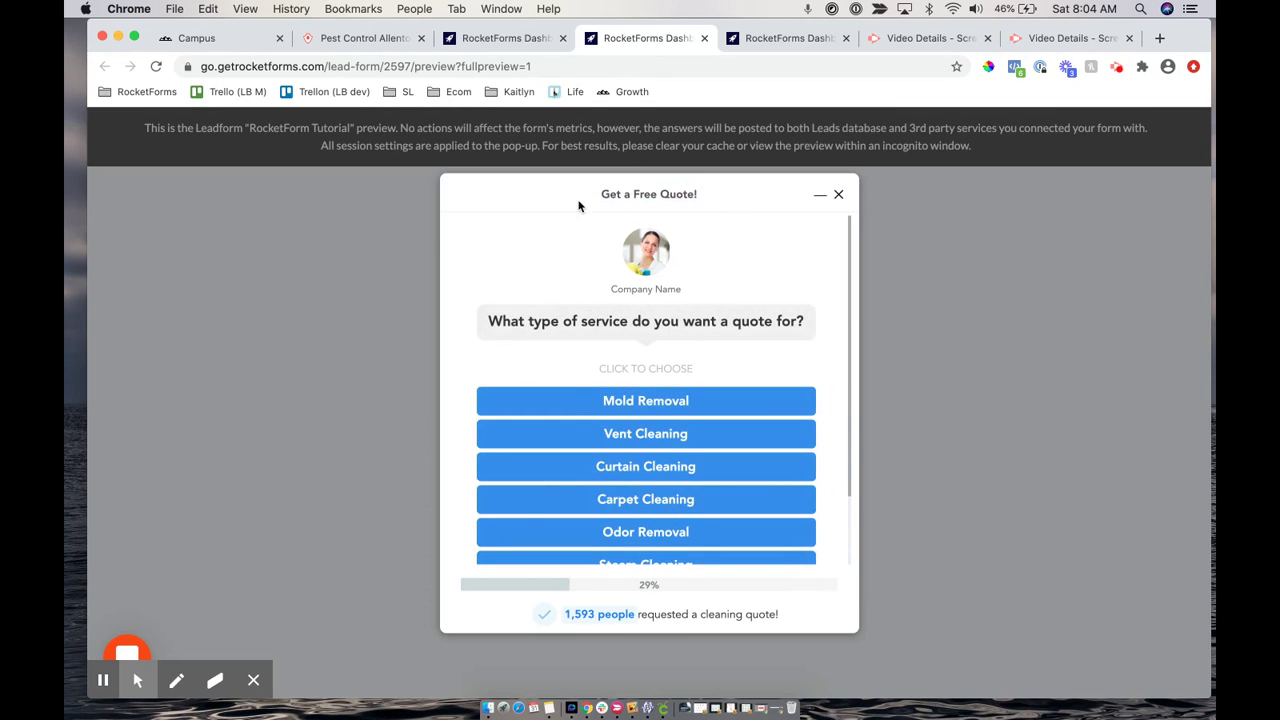
pyautogui.moveTo(582, 200); pyautogui.dragTo(686, 197)
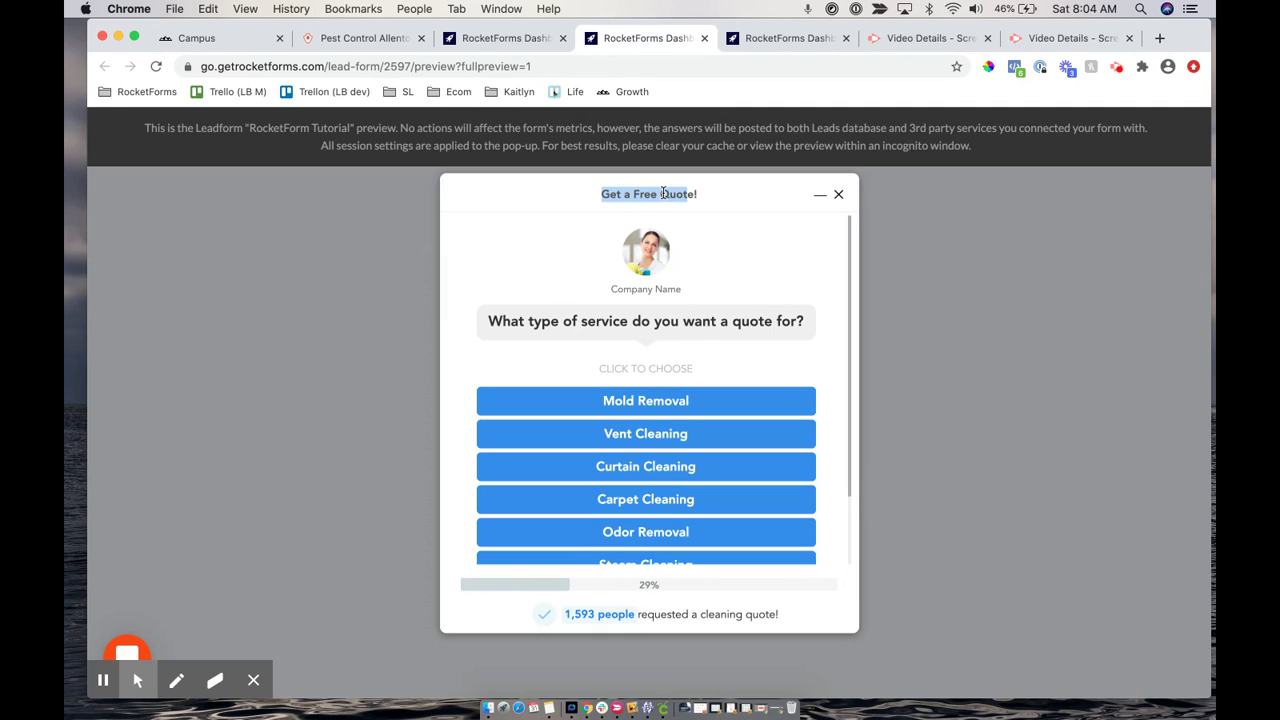
pyautogui.click(634, 400)
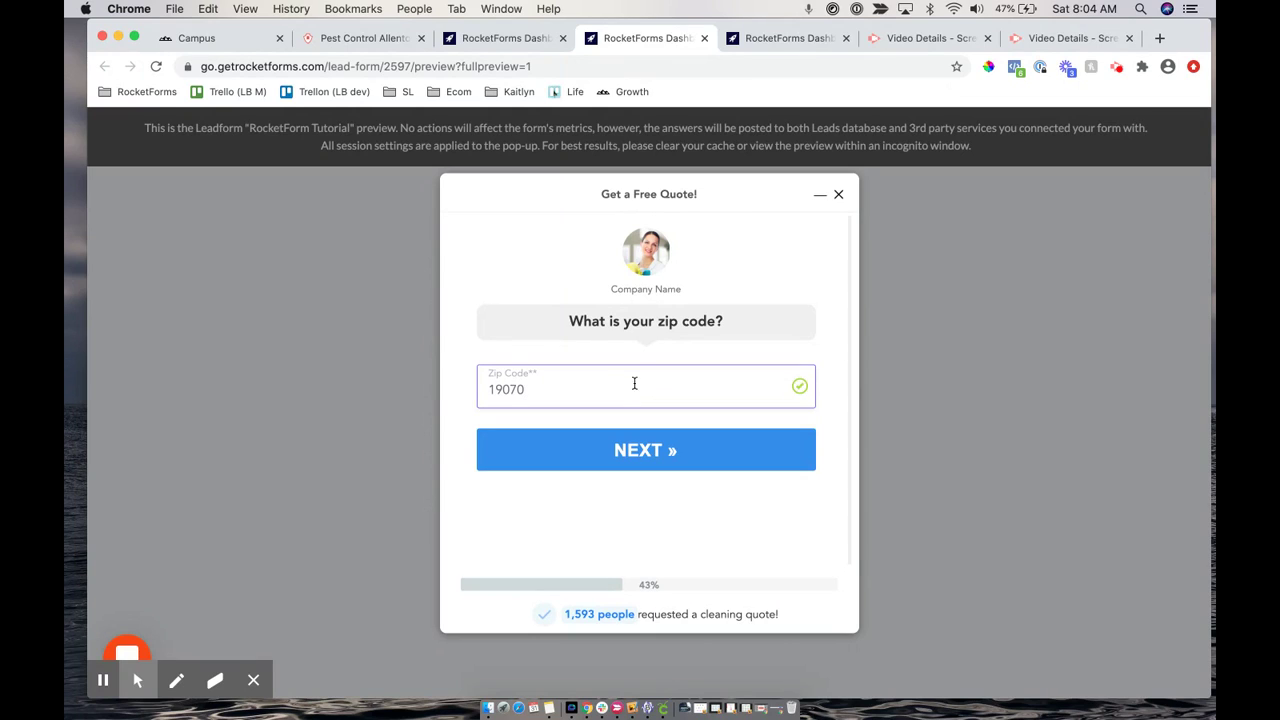
pyautogui.moveTo(617, 197); pyautogui.dragTo(638, 197)
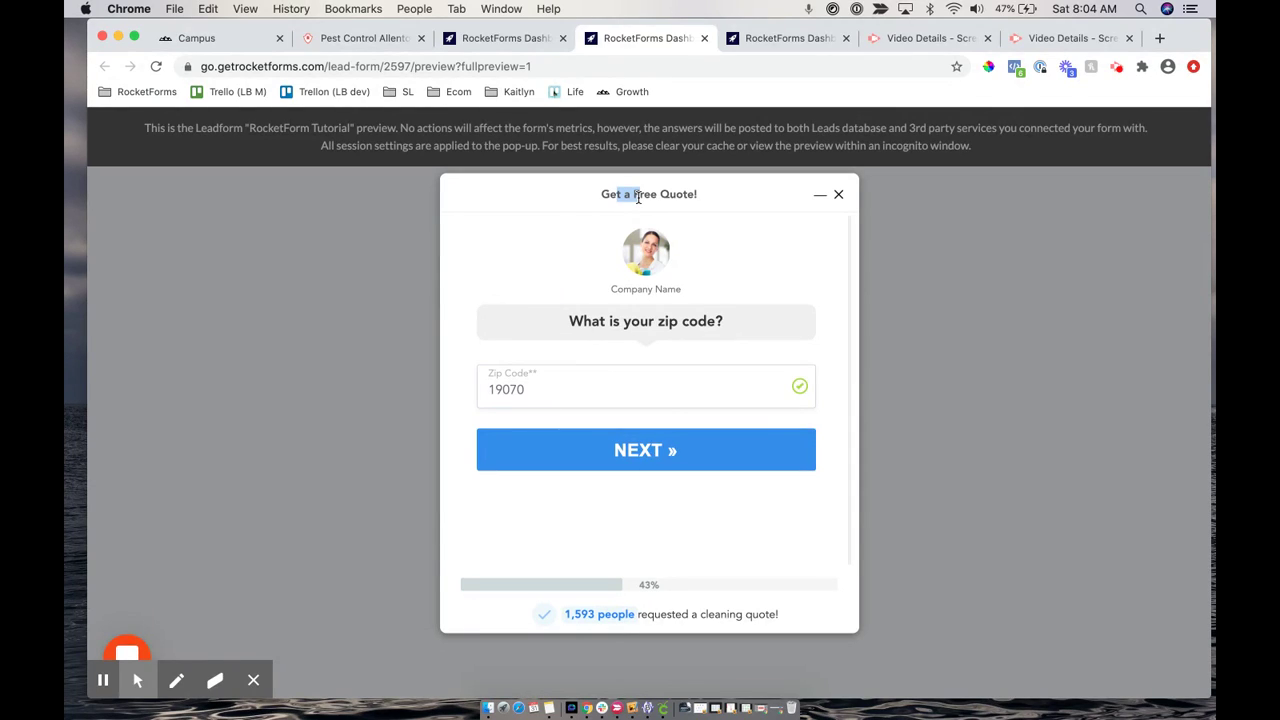
# Return to the Design settings and examine the Step Heading font options against the zip code question in the preview
pyautogui.click(497, 40)
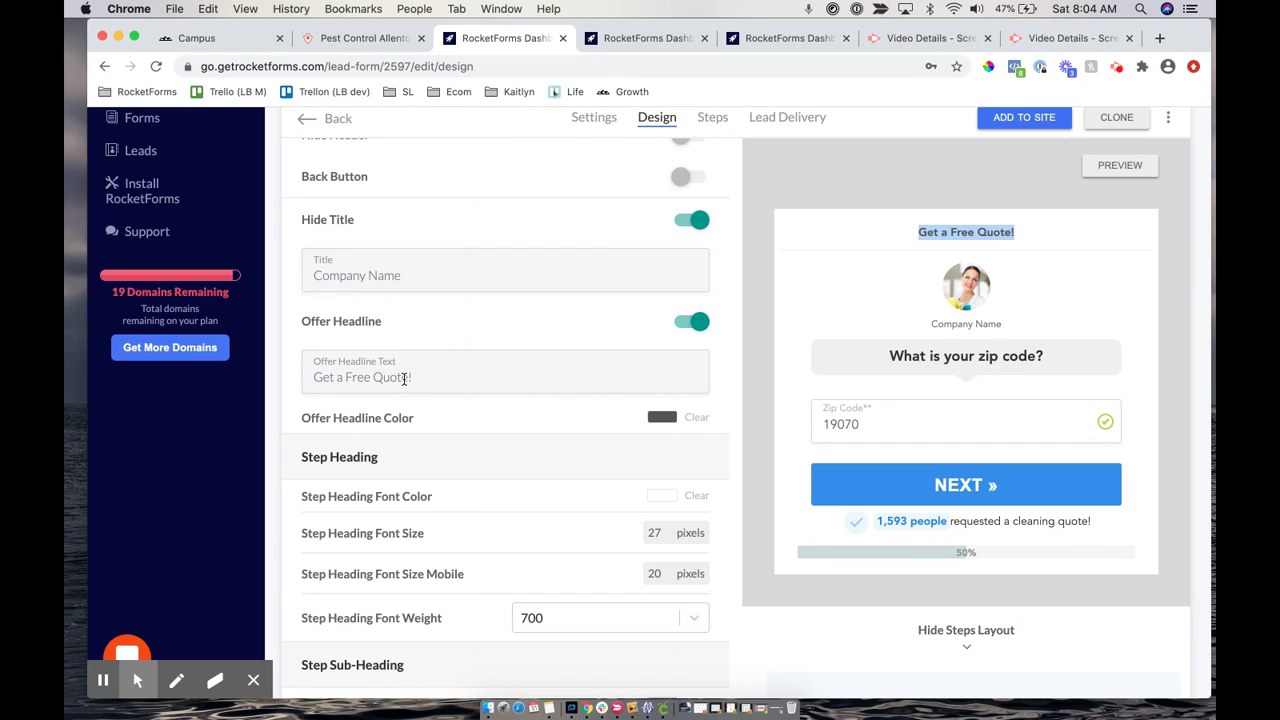
pyautogui.scroll(-2, 404, 378)
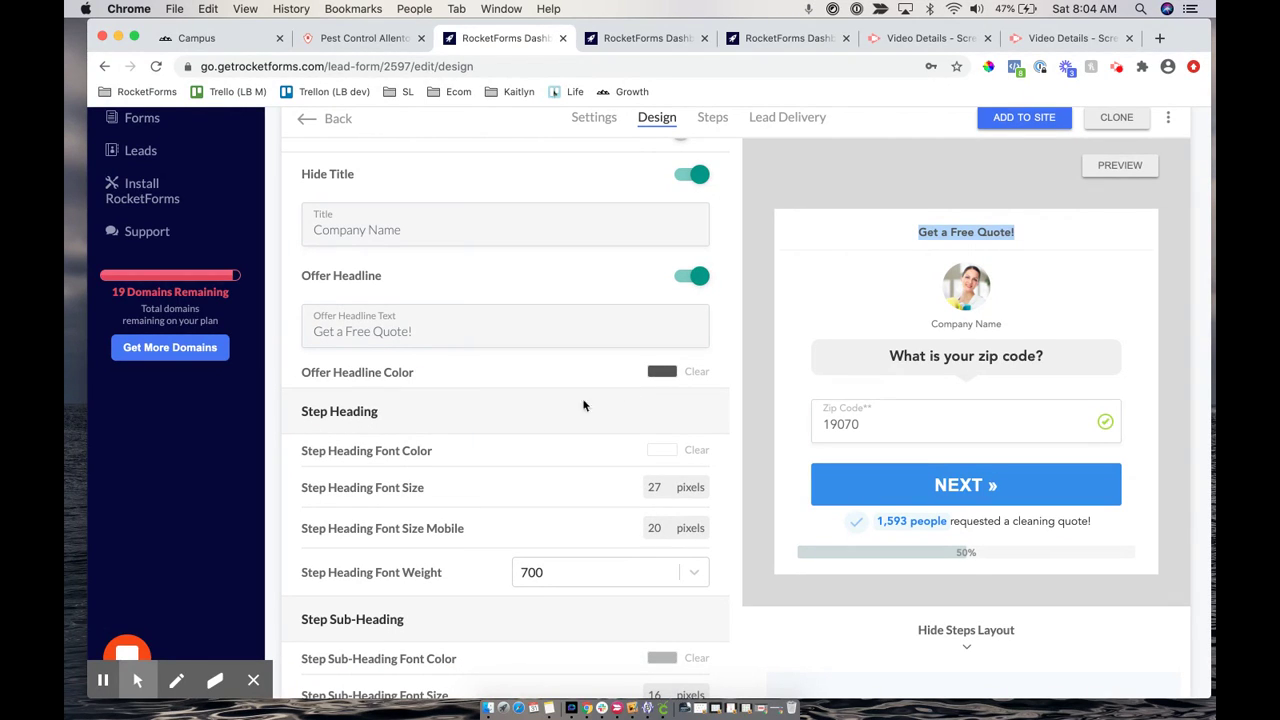
pyautogui.scroll(-5, 419, 414)
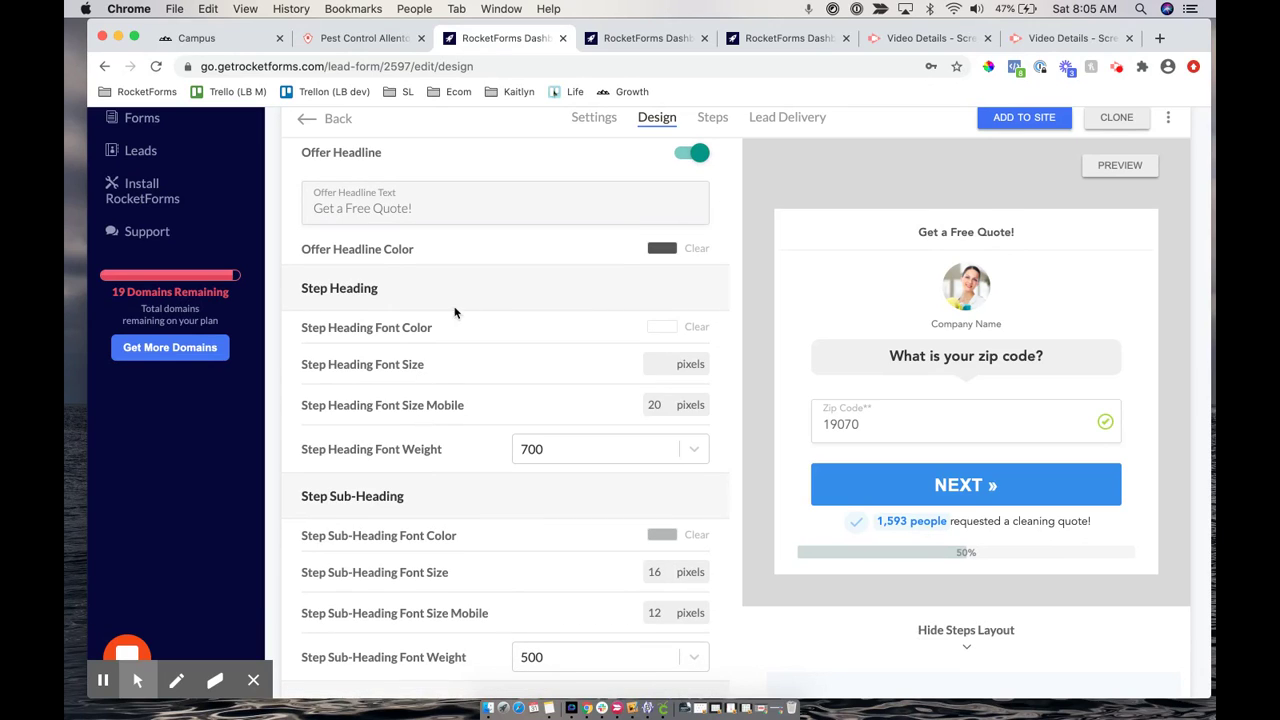
pyautogui.moveTo(887, 355); pyautogui.dragTo(1062, 360)
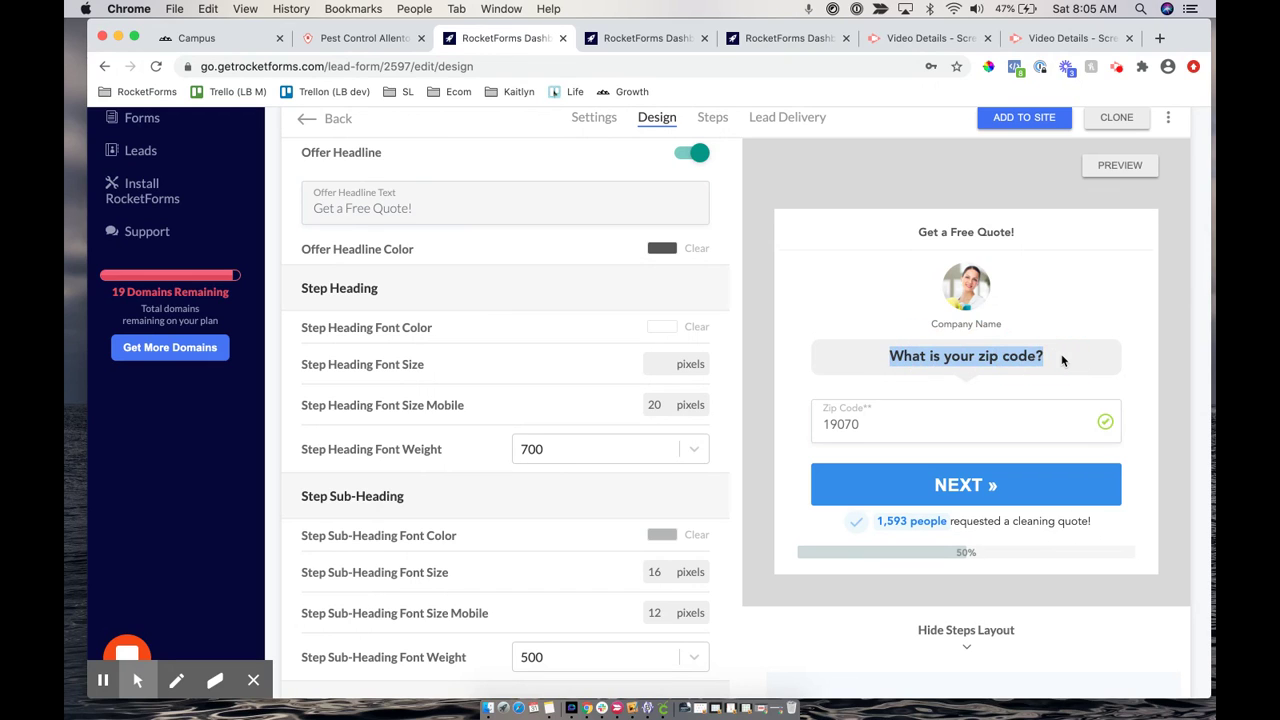
# Open the intro question and the service type step from the steps layout, and examine the service type question in the form preview
pyautogui.scroll(-3, 1062, 360)
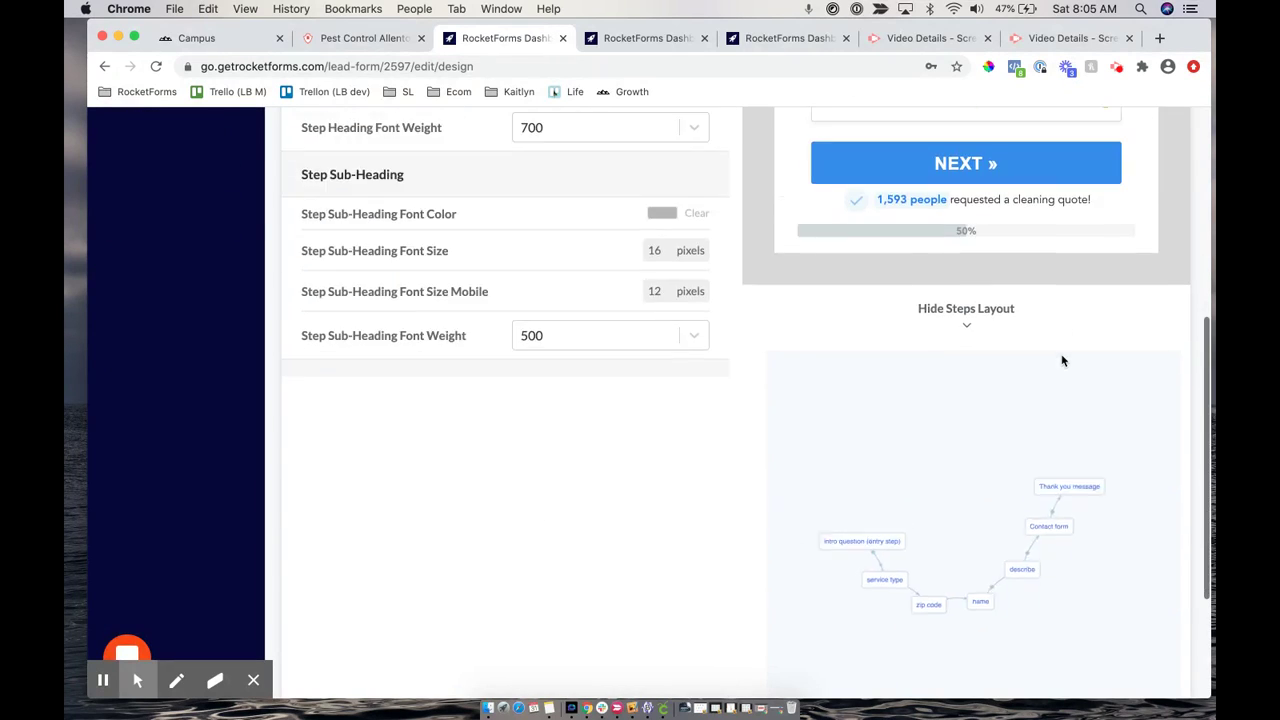
pyautogui.click(868, 528)
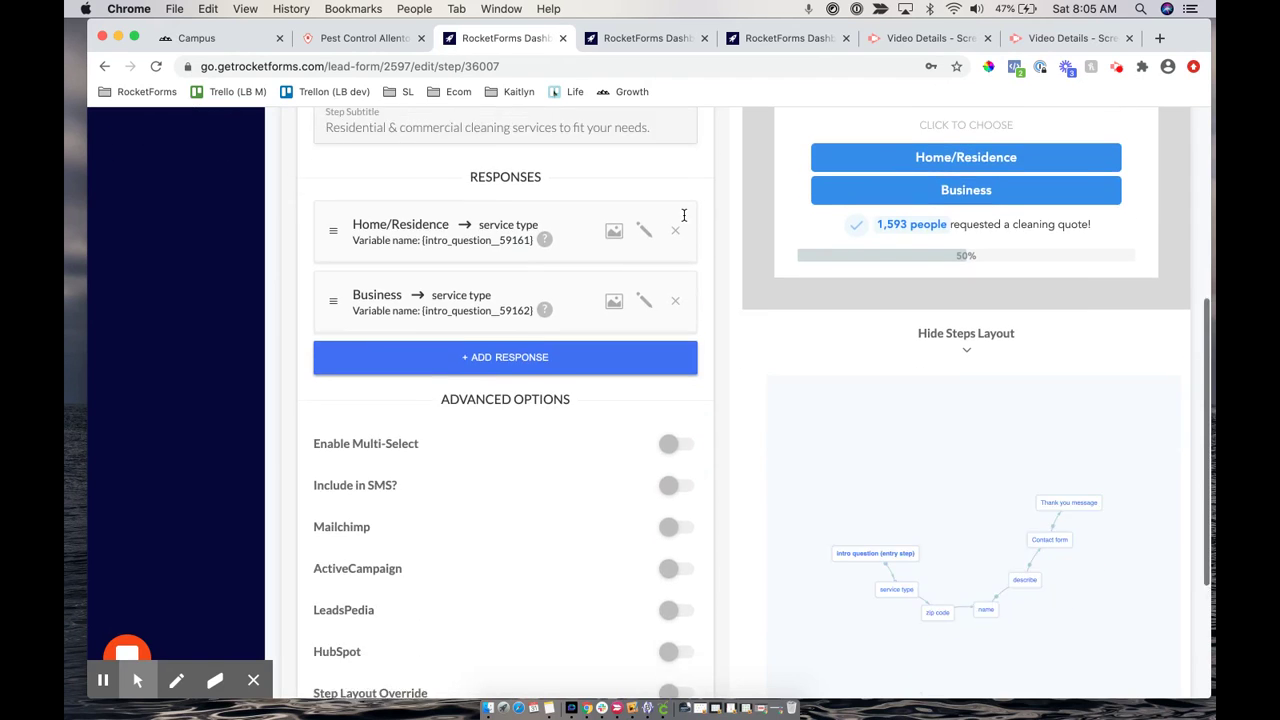
pyautogui.click(893, 533)
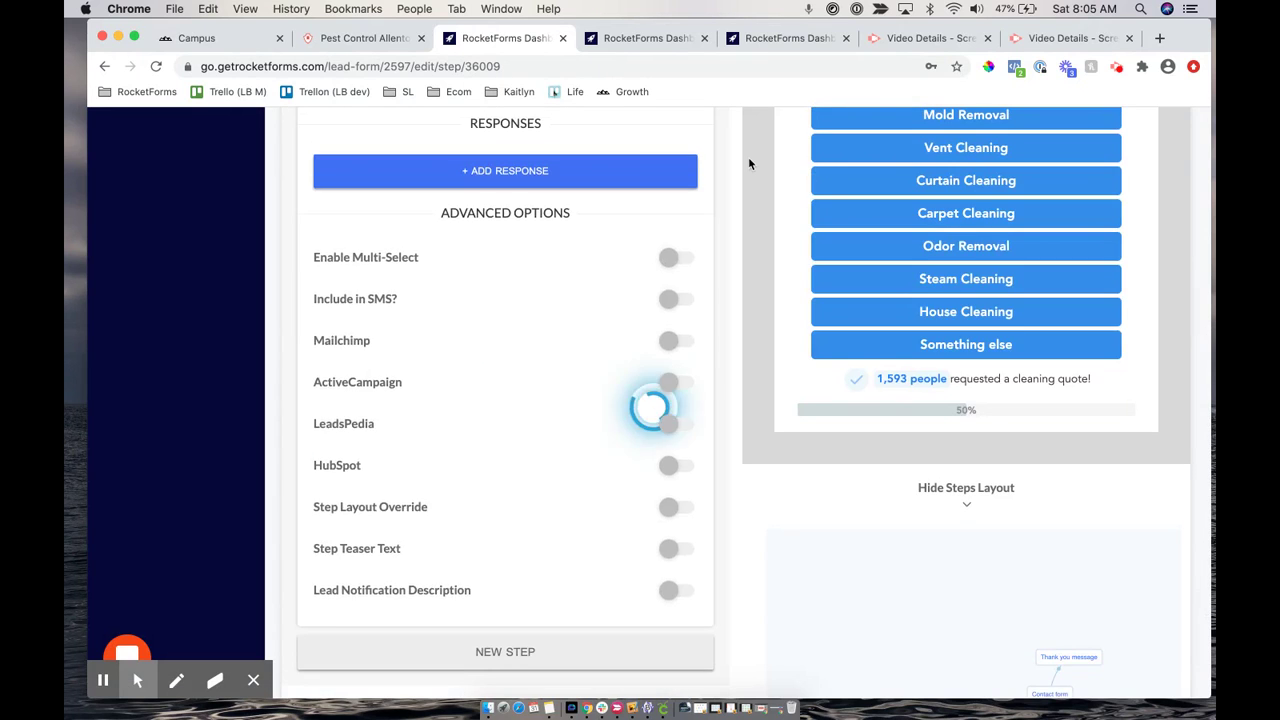
pyautogui.scroll(2, 749, 159)
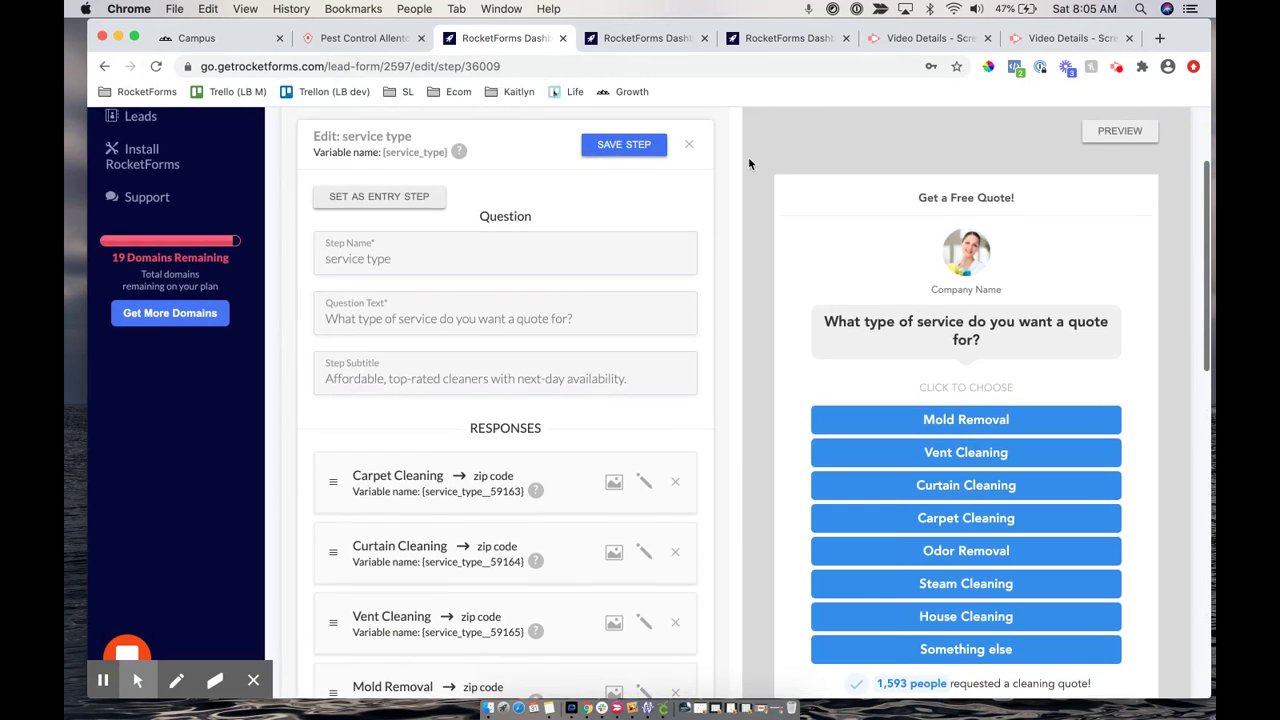
pyautogui.click(840, 324)
pyautogui.scroll(3, 783, 243)
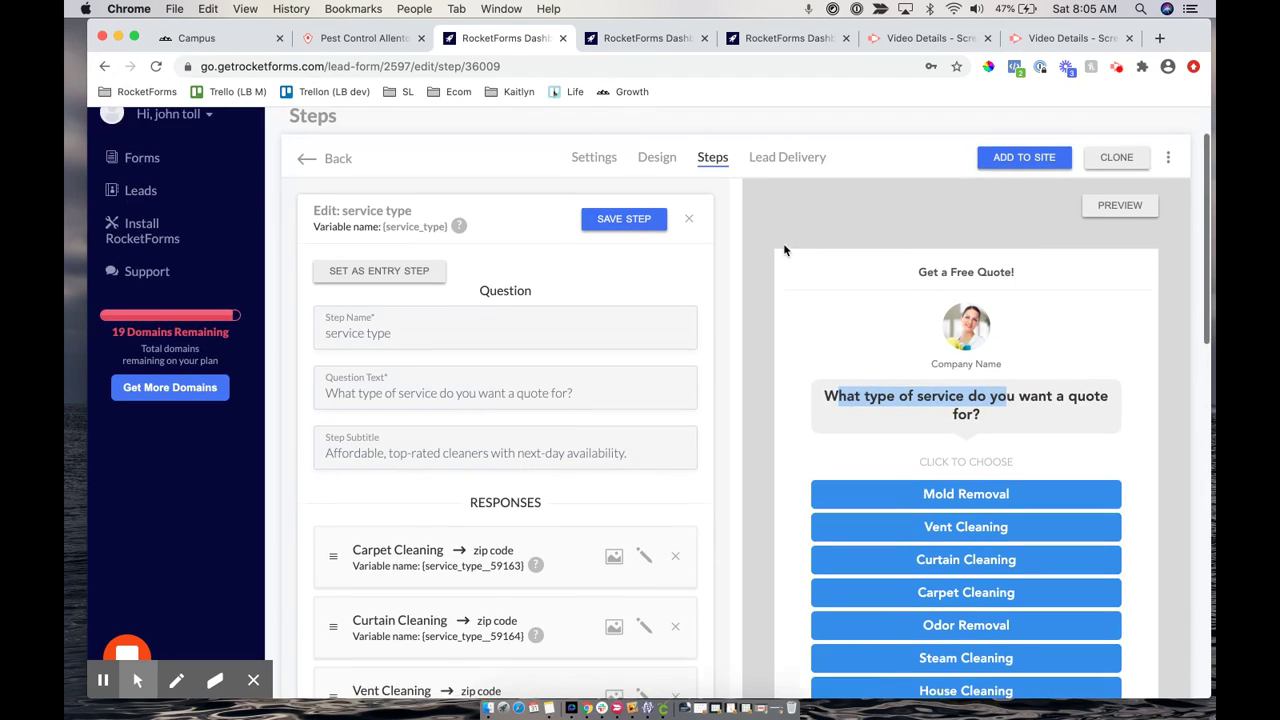
# Go back to the Design settings and examine the Step Sub-Heading styling options
pyautogui.click(659, 173)
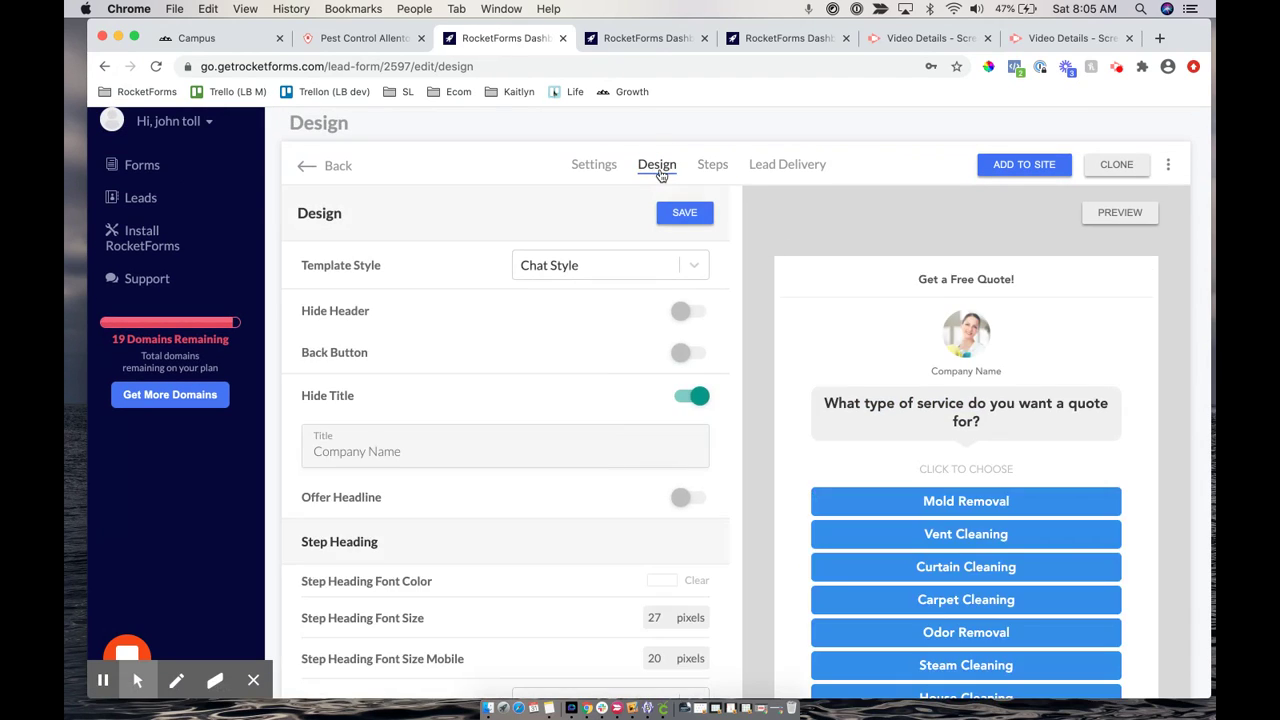
pyautogui.scroll(-3, 609, 504)
pyautogui.scroll(-5, 609, 504)
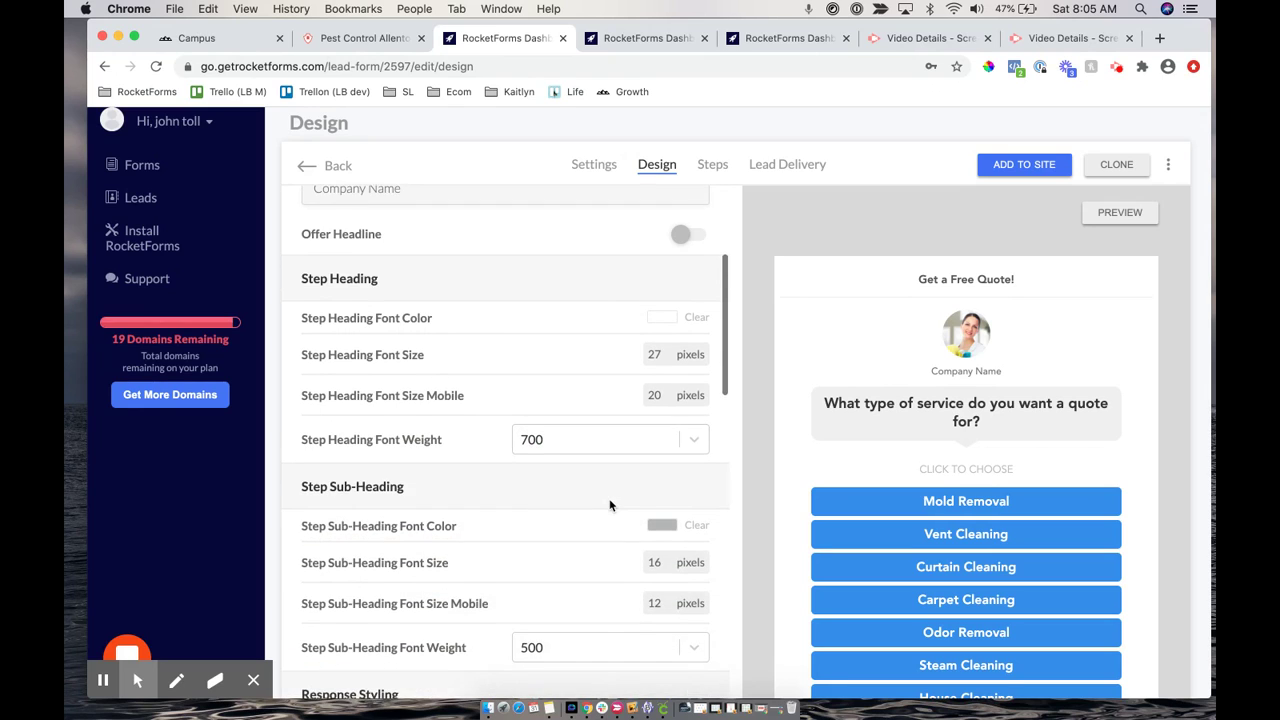
pyautogui.moveTo(307, 393); pyautogui.dragTo(408, 399)
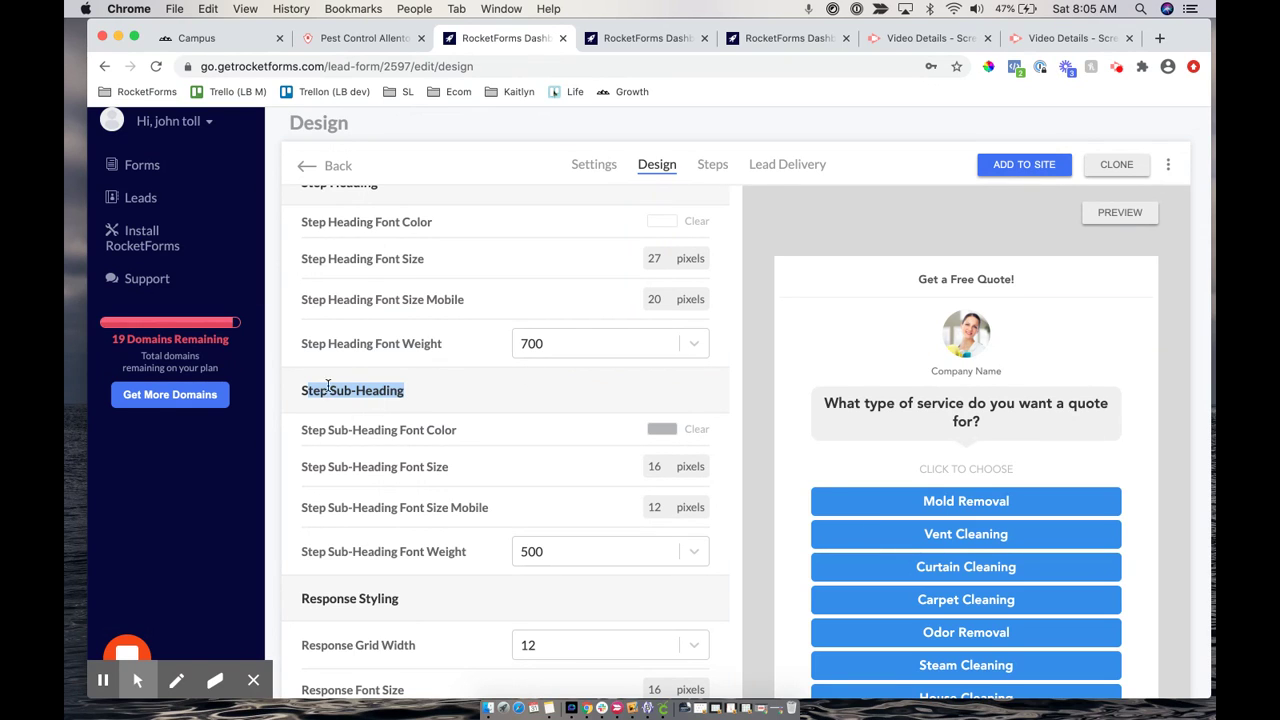
# Try a Response Font Size of 19 pixels in the Response Styling section and restore it to 16 pixels
pyautogui.moveTo(301, 391); pyautogui.dragTo(648, 560)
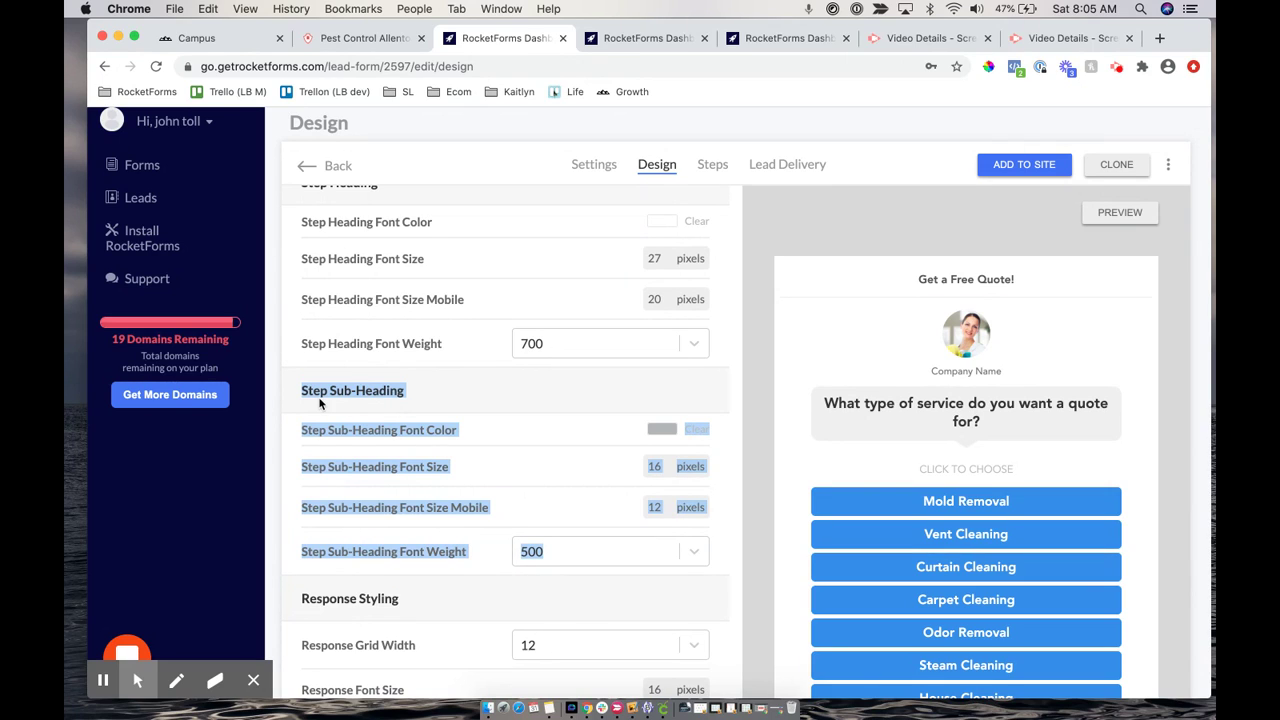
pyautogui.scroll(-3, 320, 403)
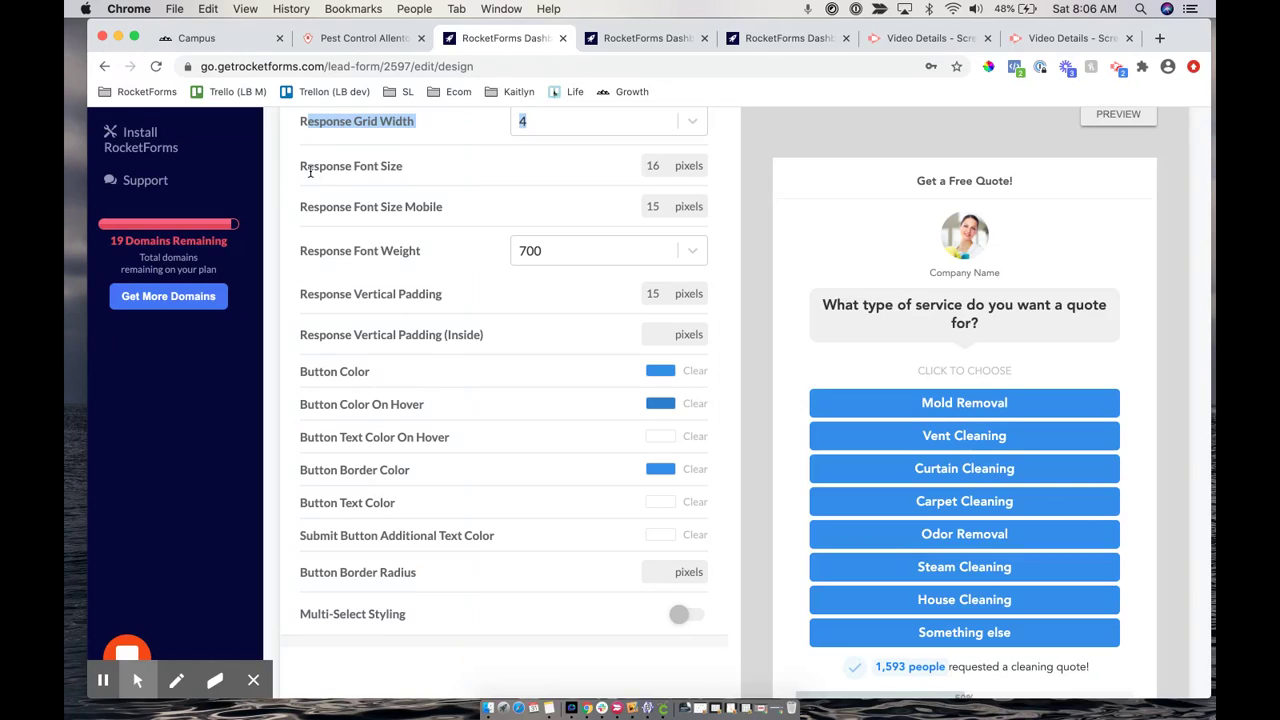
pyautogui.click(354, 168)
pyautogui.click(662, 167)
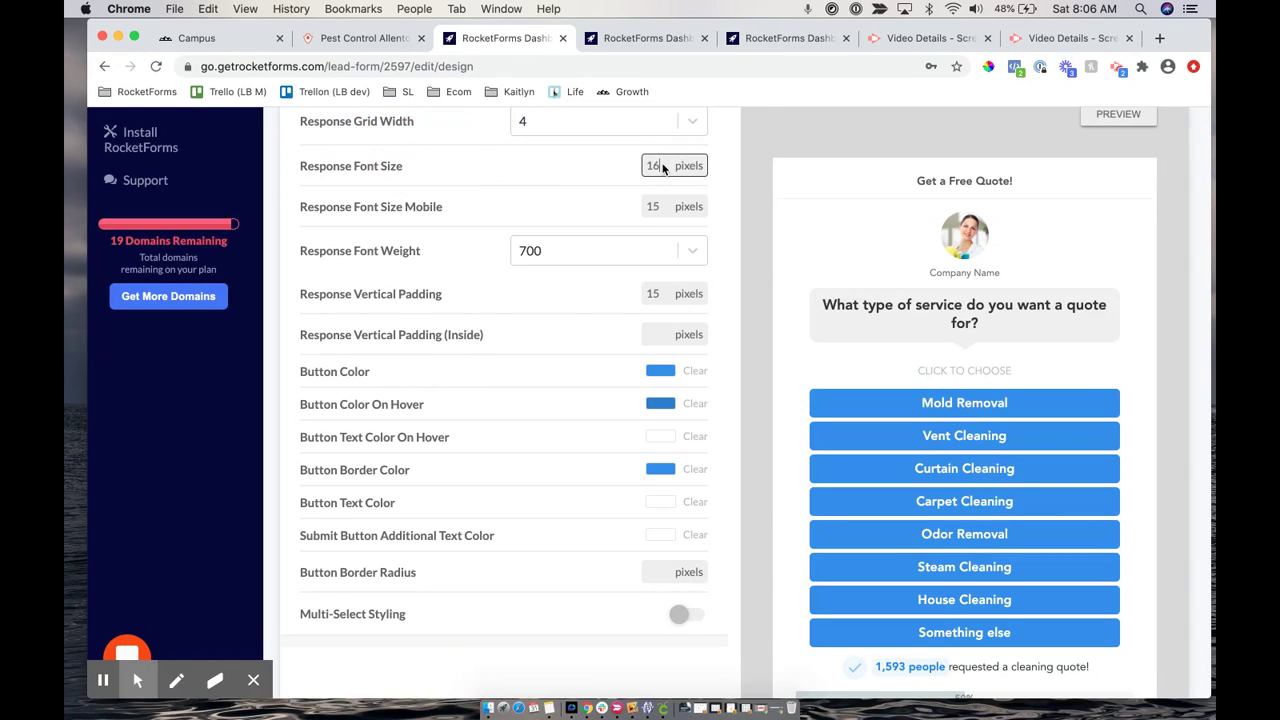
pyautogui.press('BackSpace')
pyautogui.write('9')
pyautogui.press('BackSpace')
pyautogui.write('6')
# Examine the Response Styling options, from the mobile font size through padding and button colors to Multi-Select Styling
pyautogui.scroll(-1, 372, 210)
pyautogui.moveTo(294, 191); pyautogui.dragTo(460, 185)
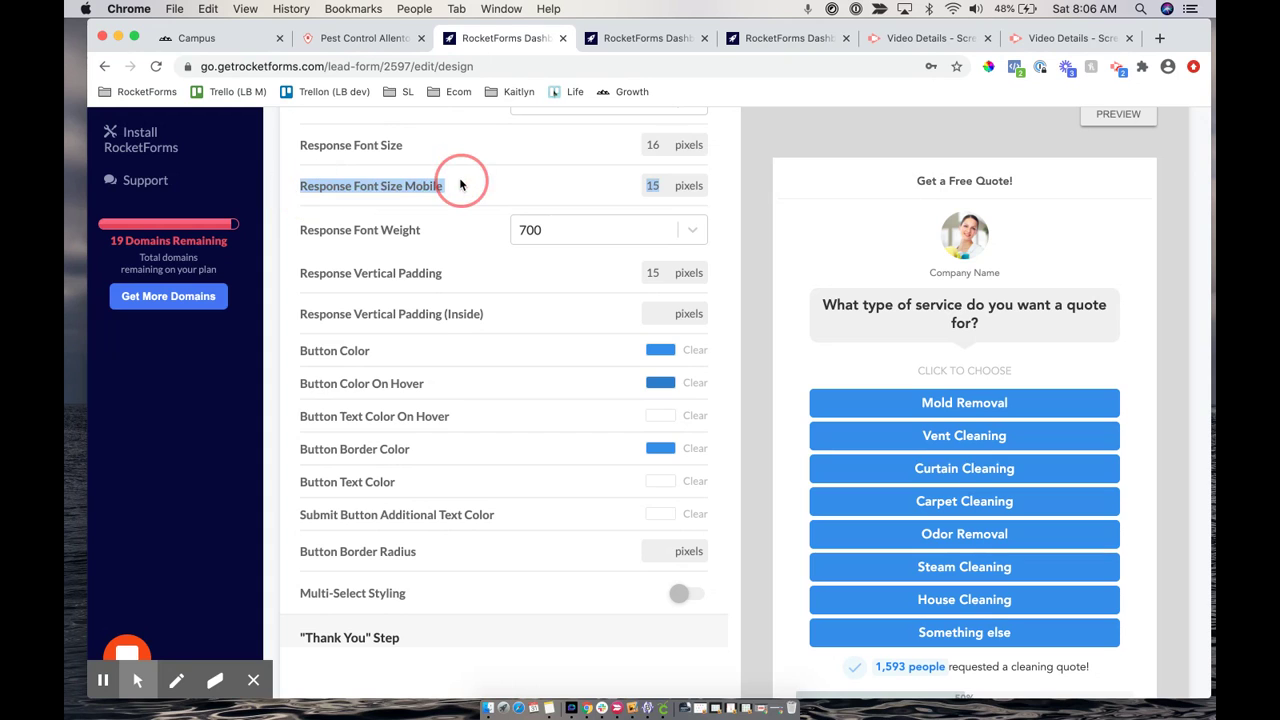
pyautogui.scroll(-3, 459, 177)
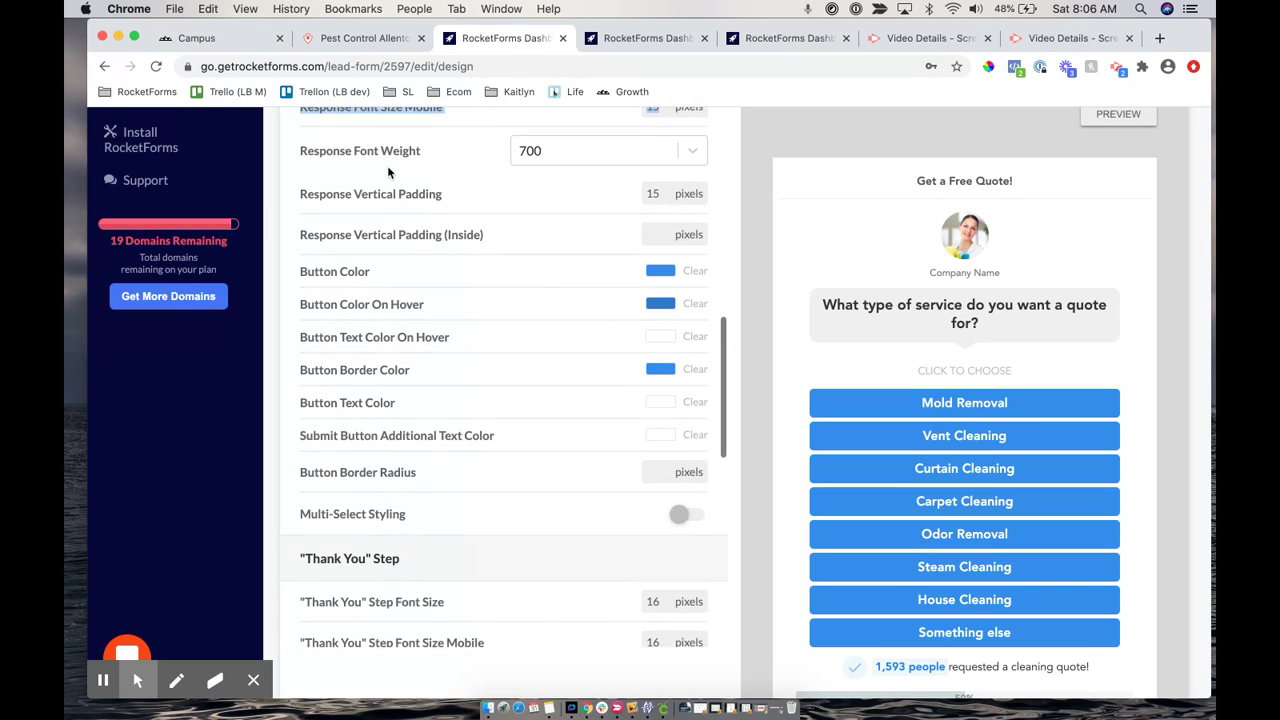
pyautogui.scroll(-1, 387, 165)
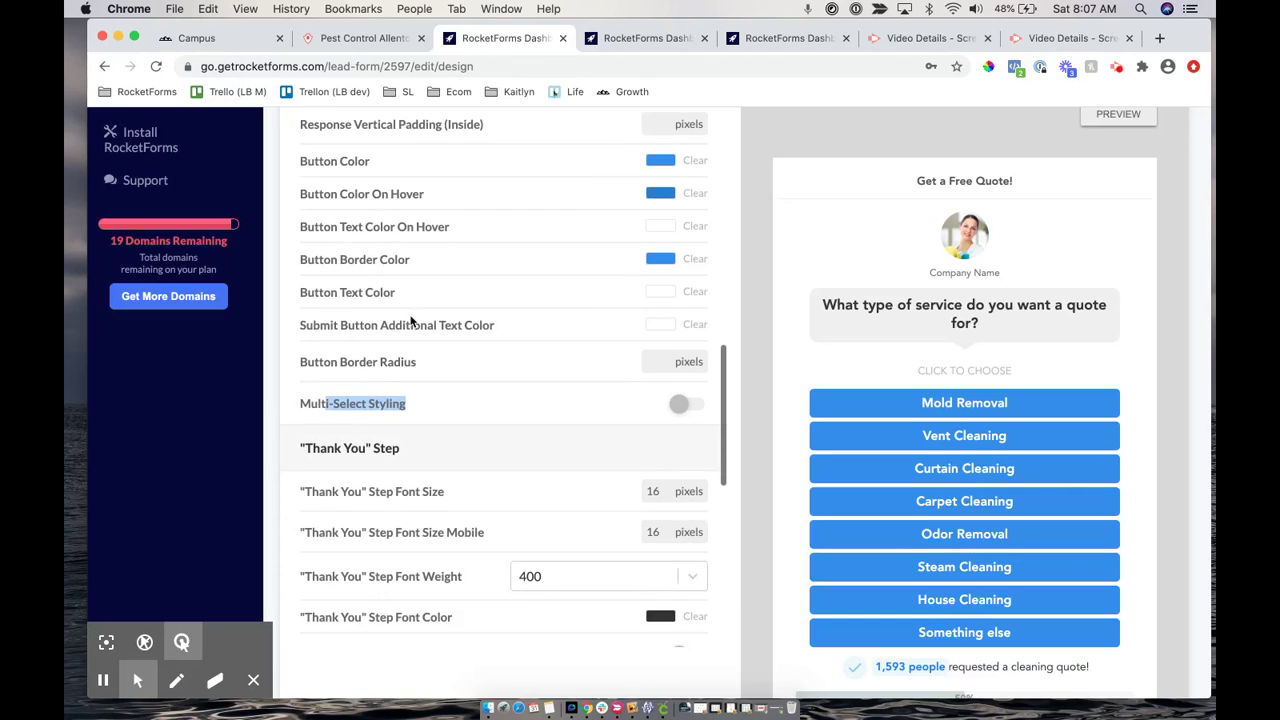
pyautogui.scroll(2, 410, 320)
pyautogui.scroll(-8, 410, 318)
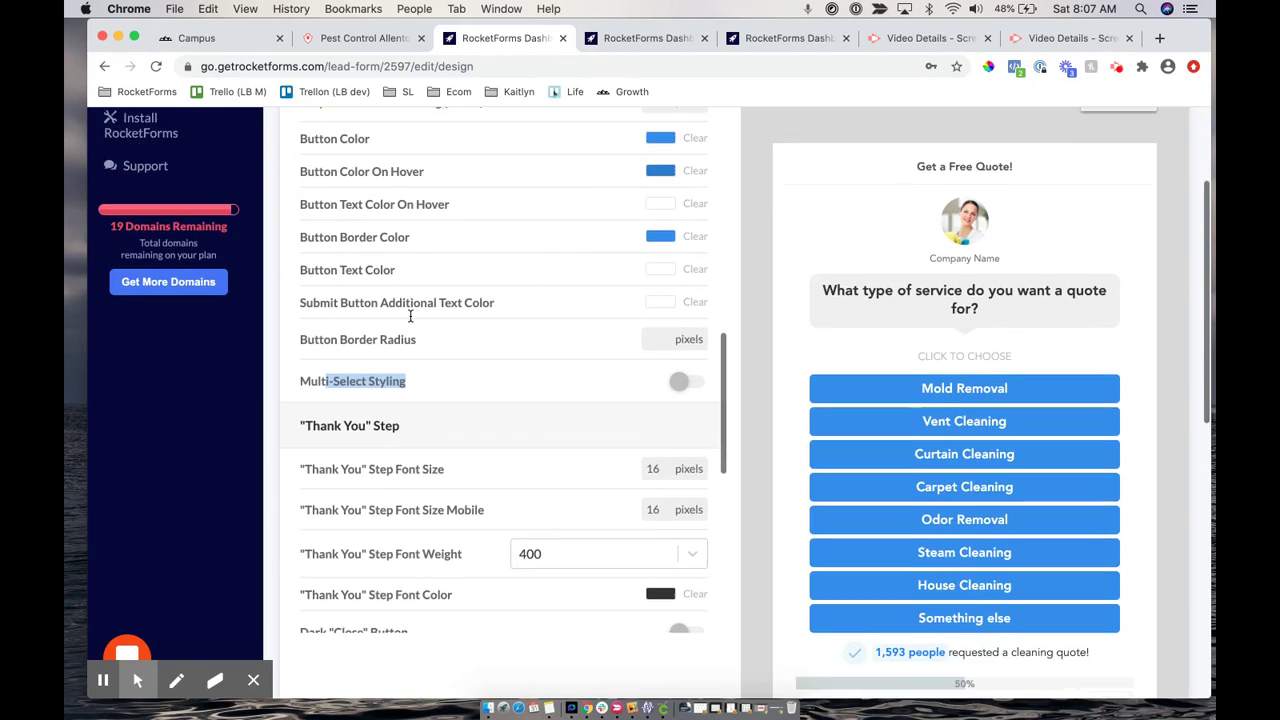
pyautogui.scroll(-5, 410, 316)
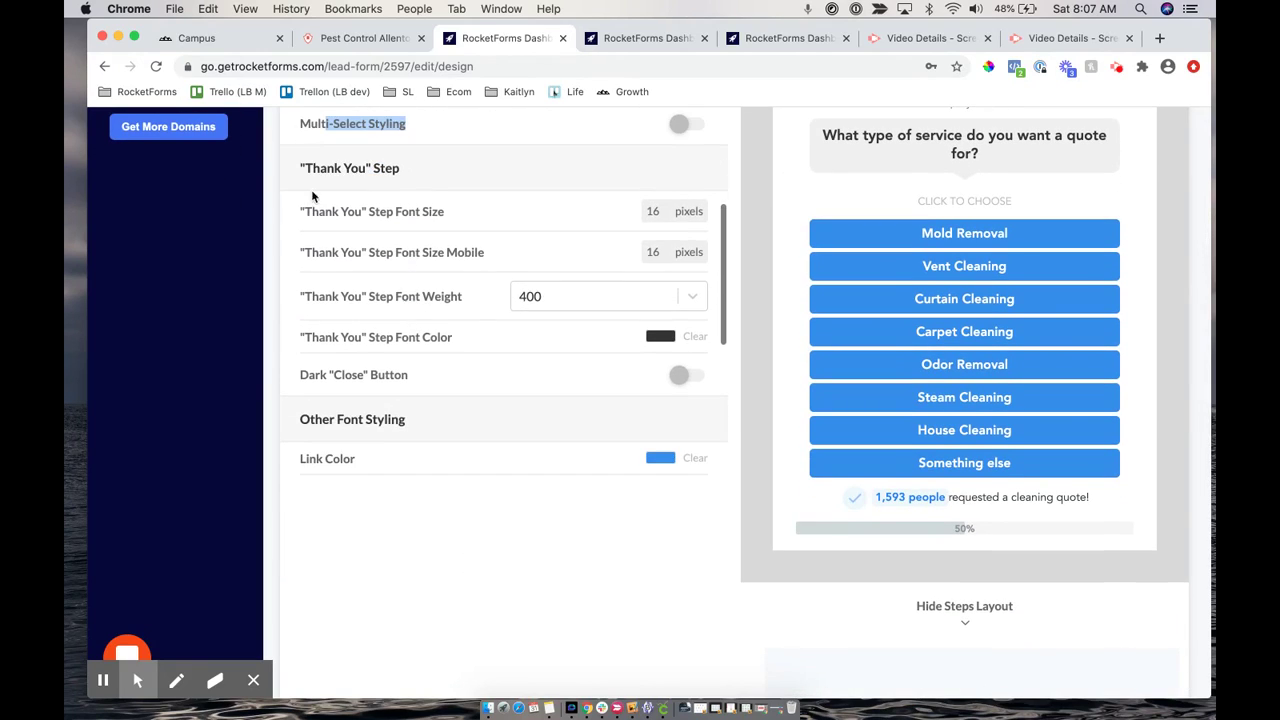
# Examine the "Thank You" step font options and the Social Proof fields, comparing them with the proof line in the form preview
pyautogui.moveTo(299, 169); pyautogui.dragTo(424, 337)
pyautogui.scroll(-3, 424, 333)
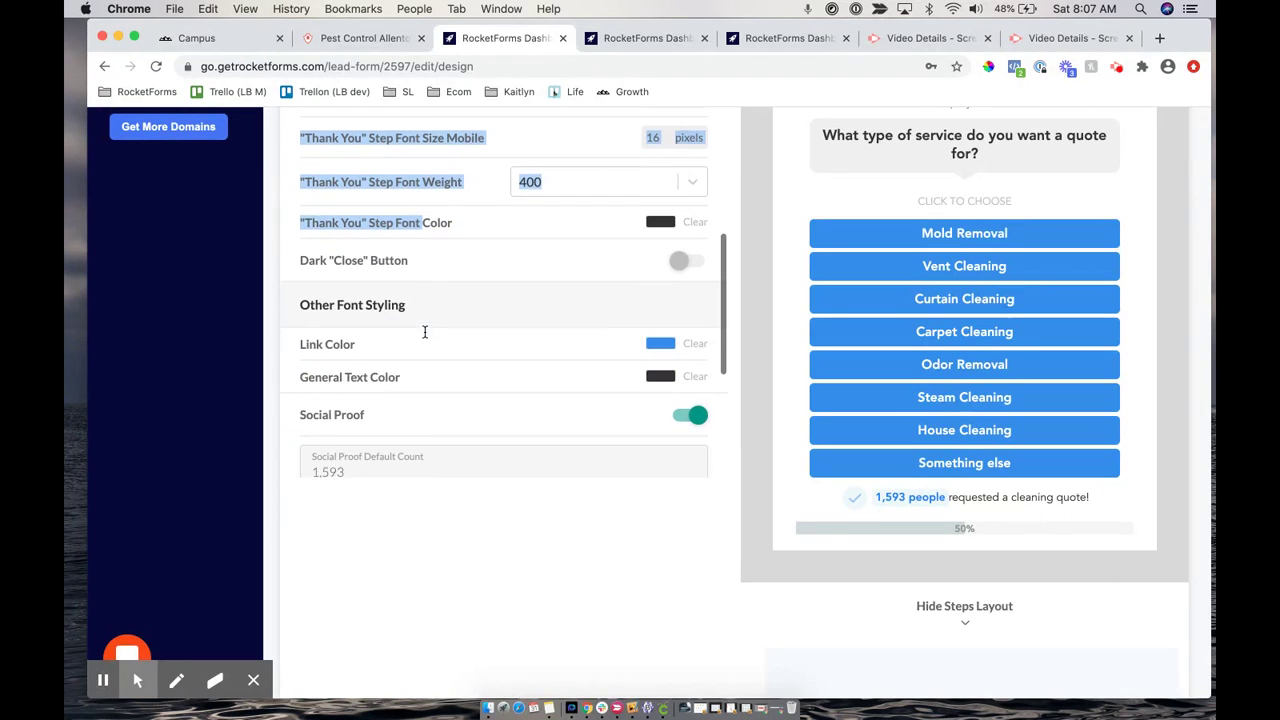
pyautogui.scroll(-5, 424, 333)
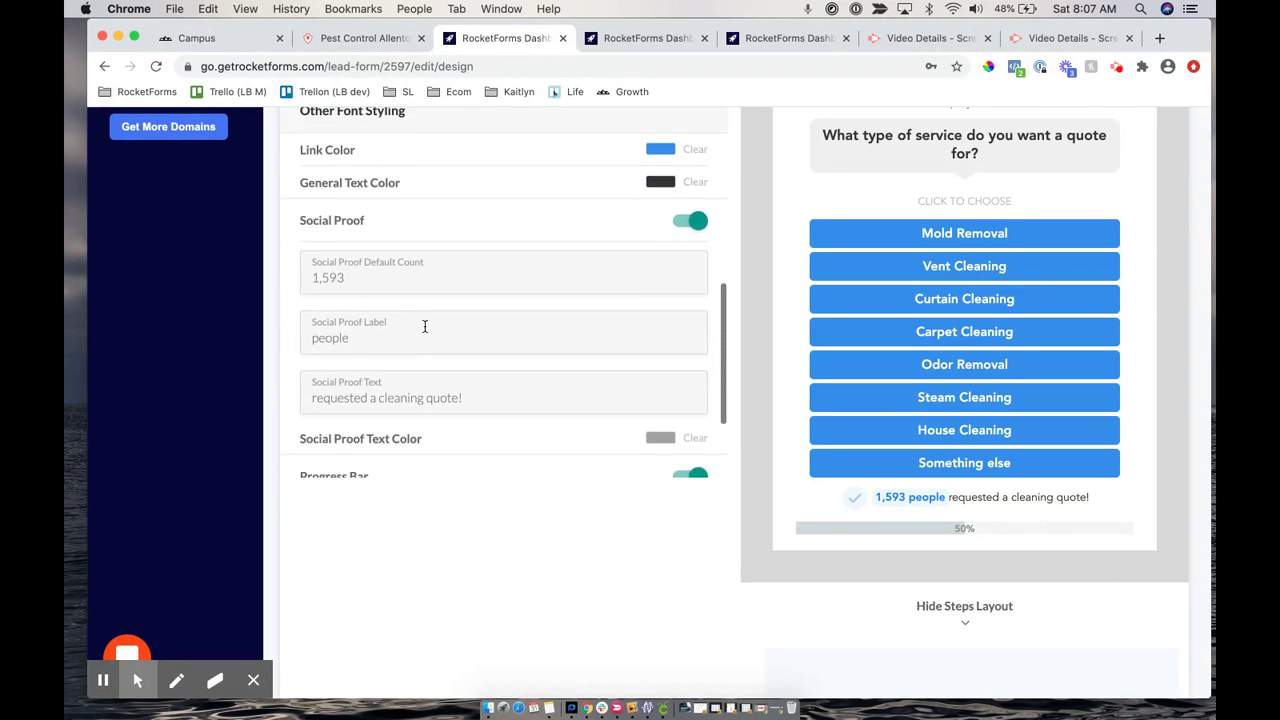
pyautogui.scroll(-3, 424, 326)
pyautogui.scroll(3, 424, 326)
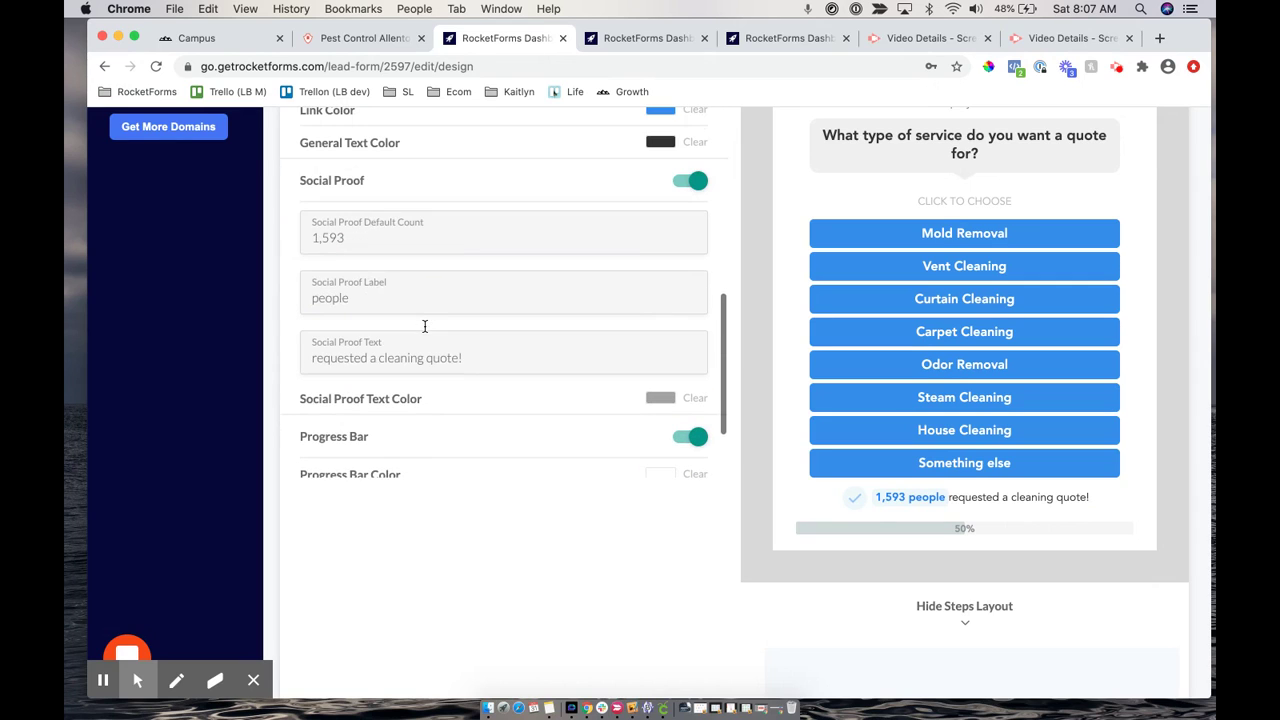
pyautogui.scroll(-2, 914, 343)
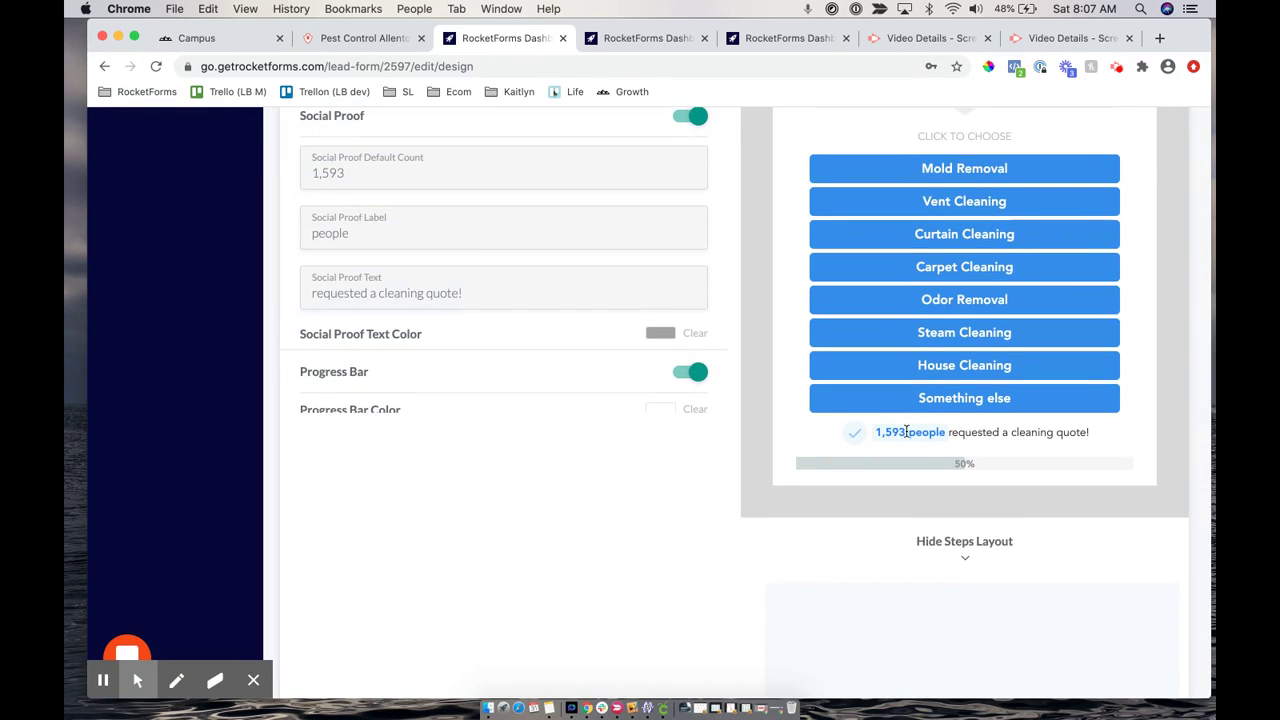
# Turn Social Proof off and back on, checking the line below the answers in the form preview
pyautogui.scroll(3, 443, 223)
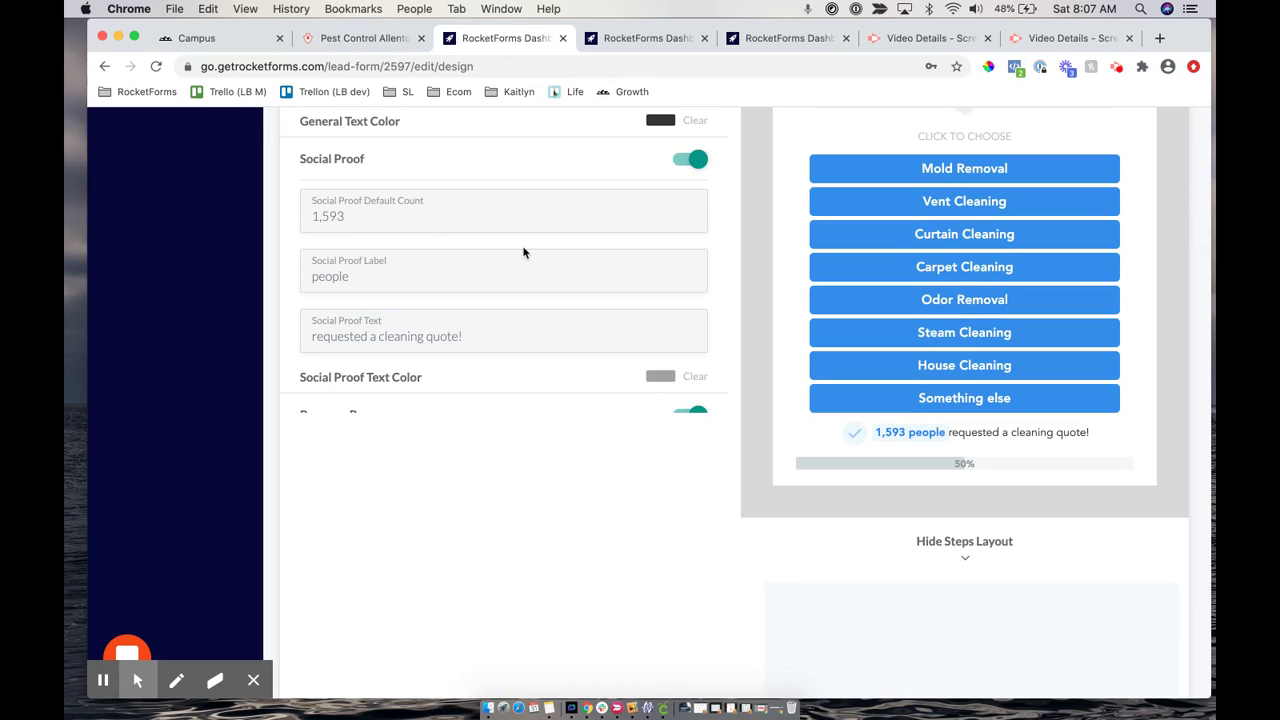
pyautogui.click(697, 195)
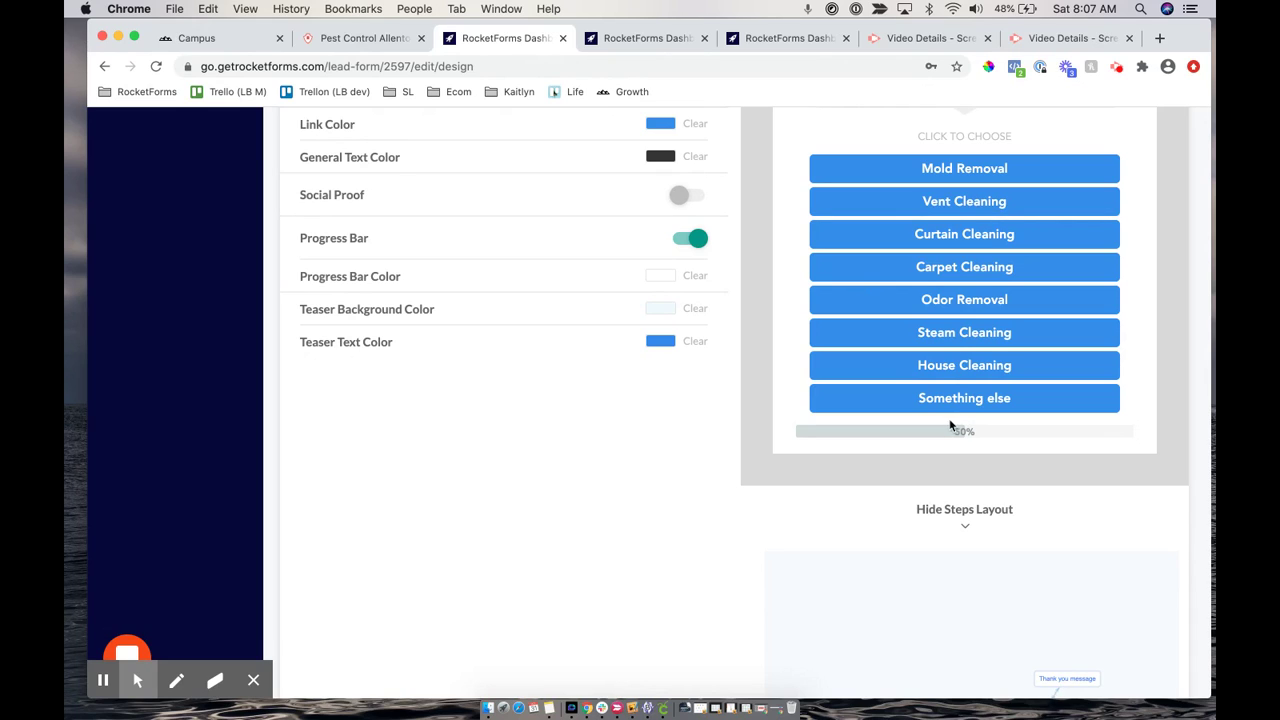
pyautogui.click(676, 204)
pyautogui.scroll(-2, 350, 240)
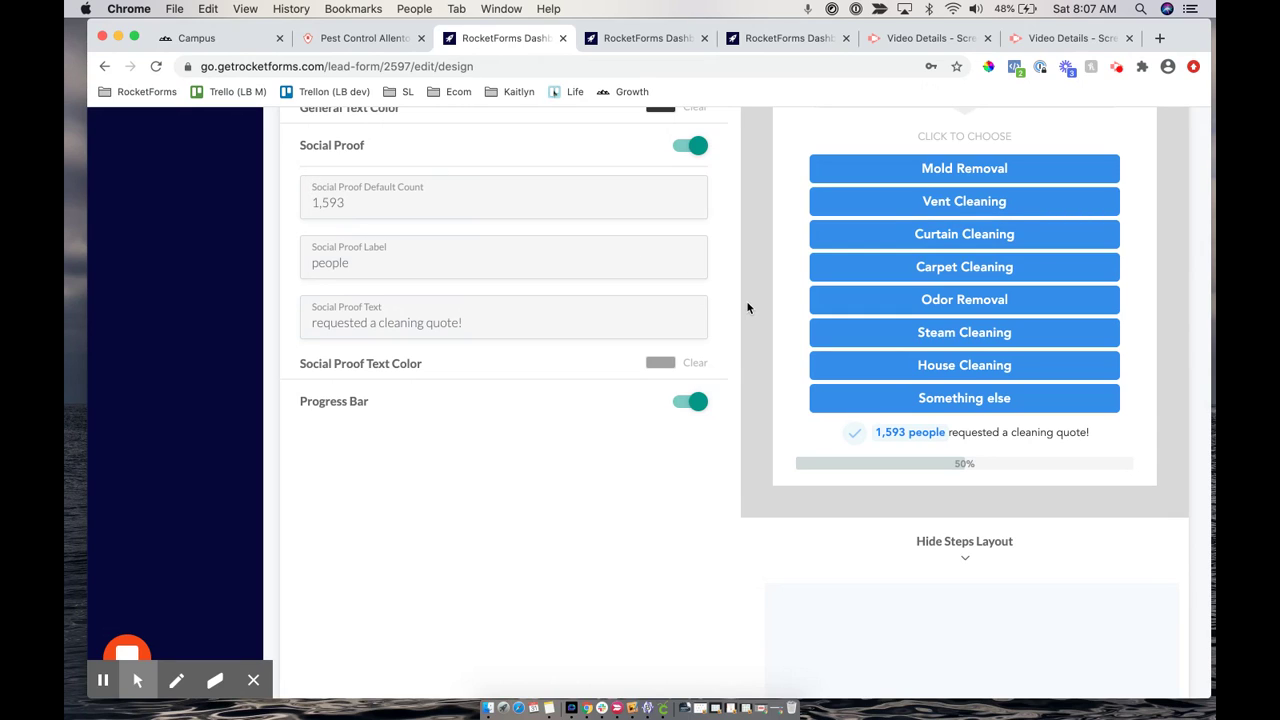
# Turn the Progress Bar off and back on, and review the progress bar and teaser color options
pyautogui.scroll(-1, 455, 240)
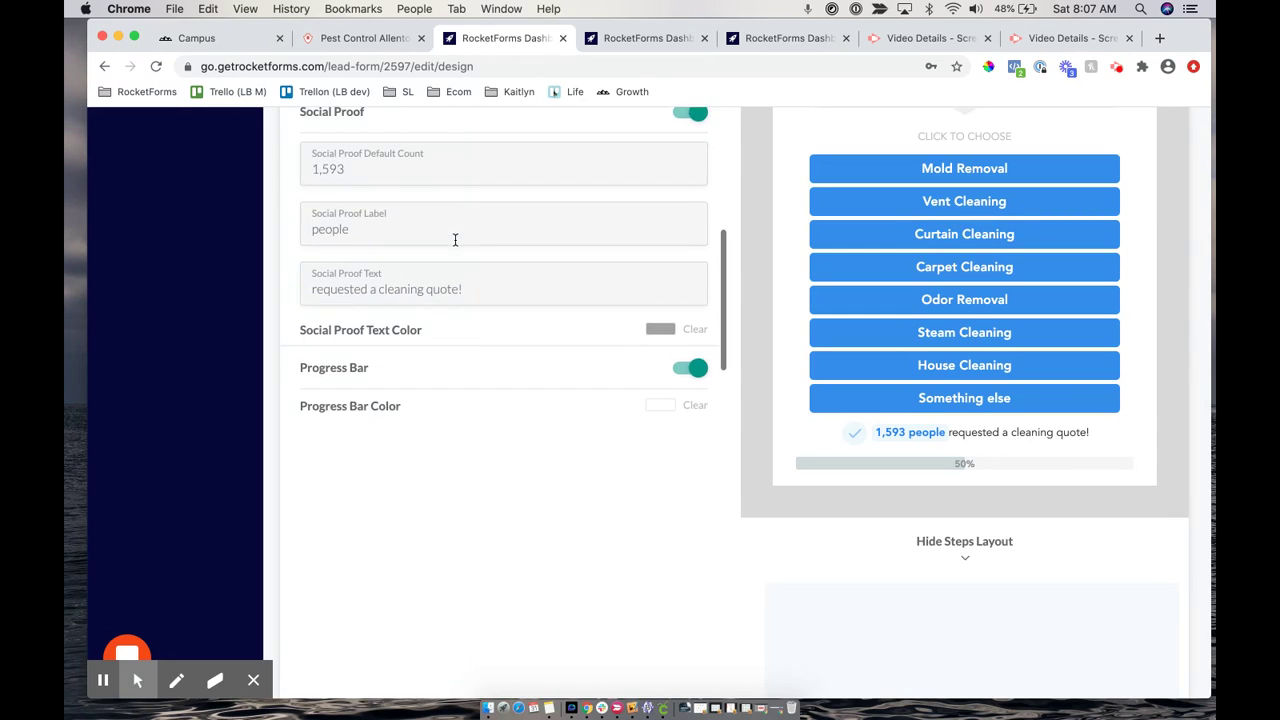
pyautogui.scroll(-2, 609, 314)
pyautogui.scroll(-1, 609, 314)
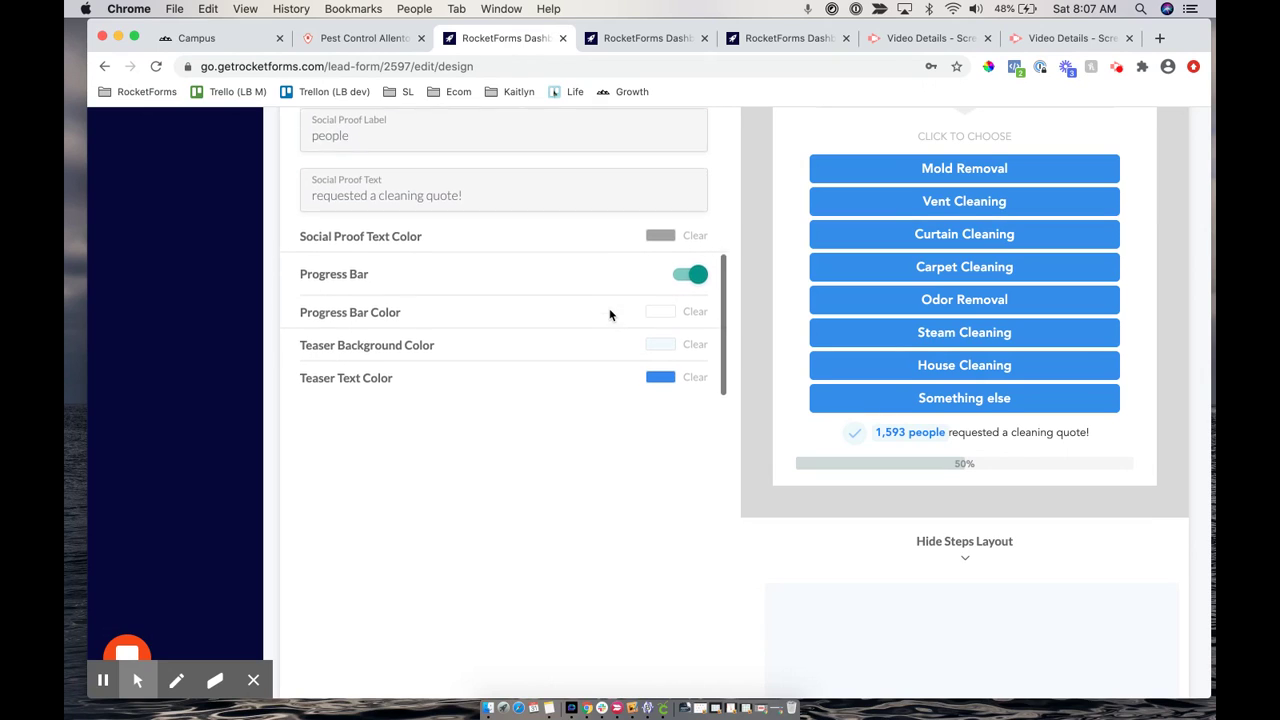
pyautogui.scroll(-1, 609, 314)
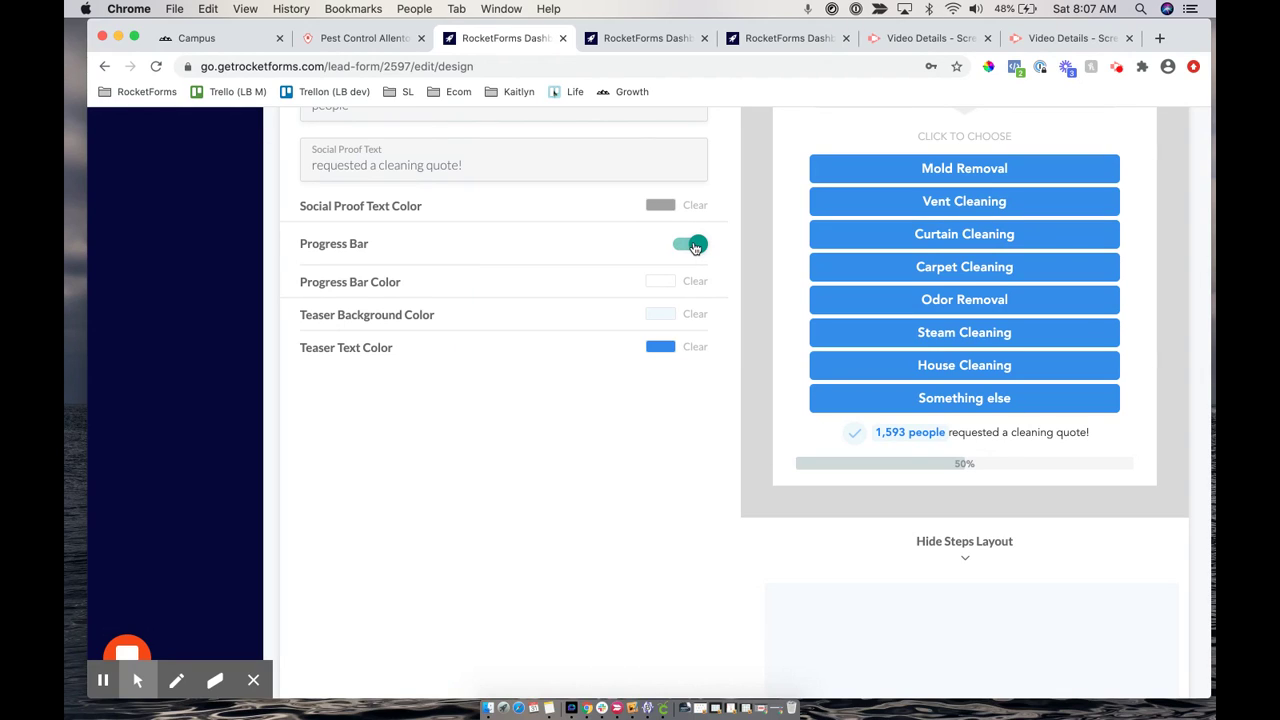
pyautogui.click(696, 246)
pyautogui.click(682, 245)
pyautogui.scroll(-1, 625, 316)
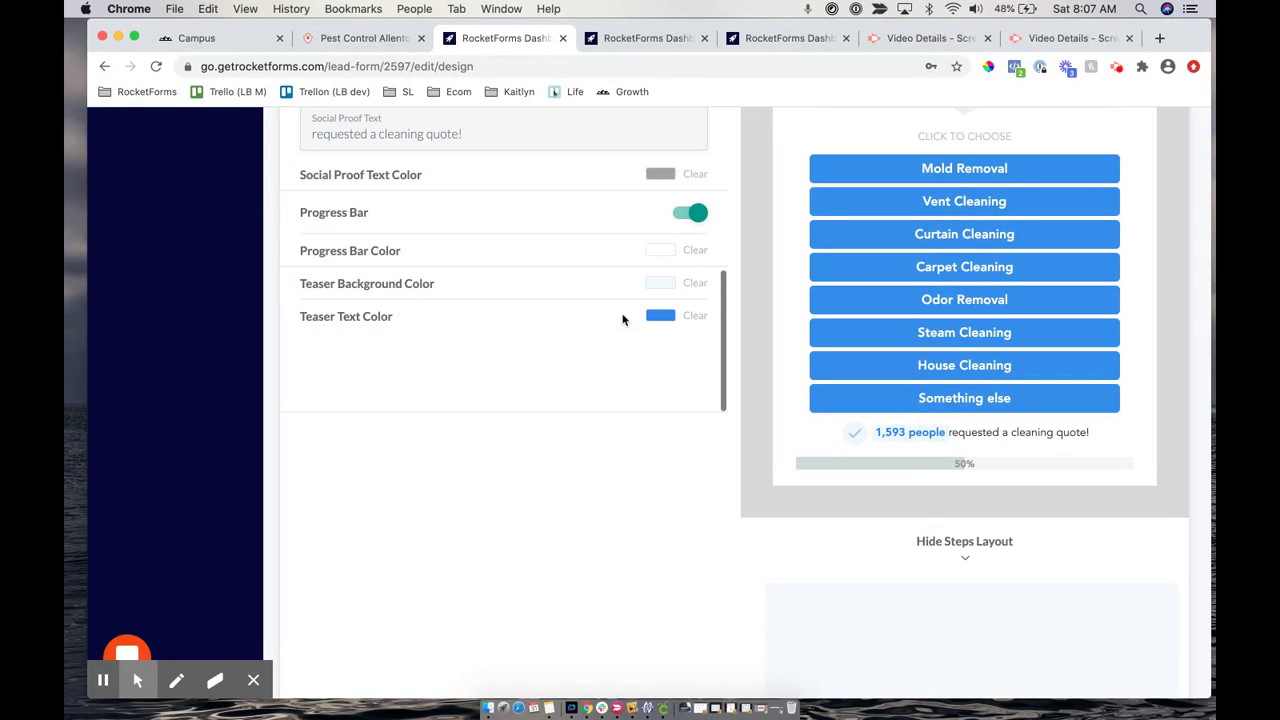
# Review the Response Styling settings again and examine the answer buttons and "Get a Free Quote!" title in the form preview
pyautogui.scroll(1, 623, 318)
pyautogui.scroll(8, 622, 317)
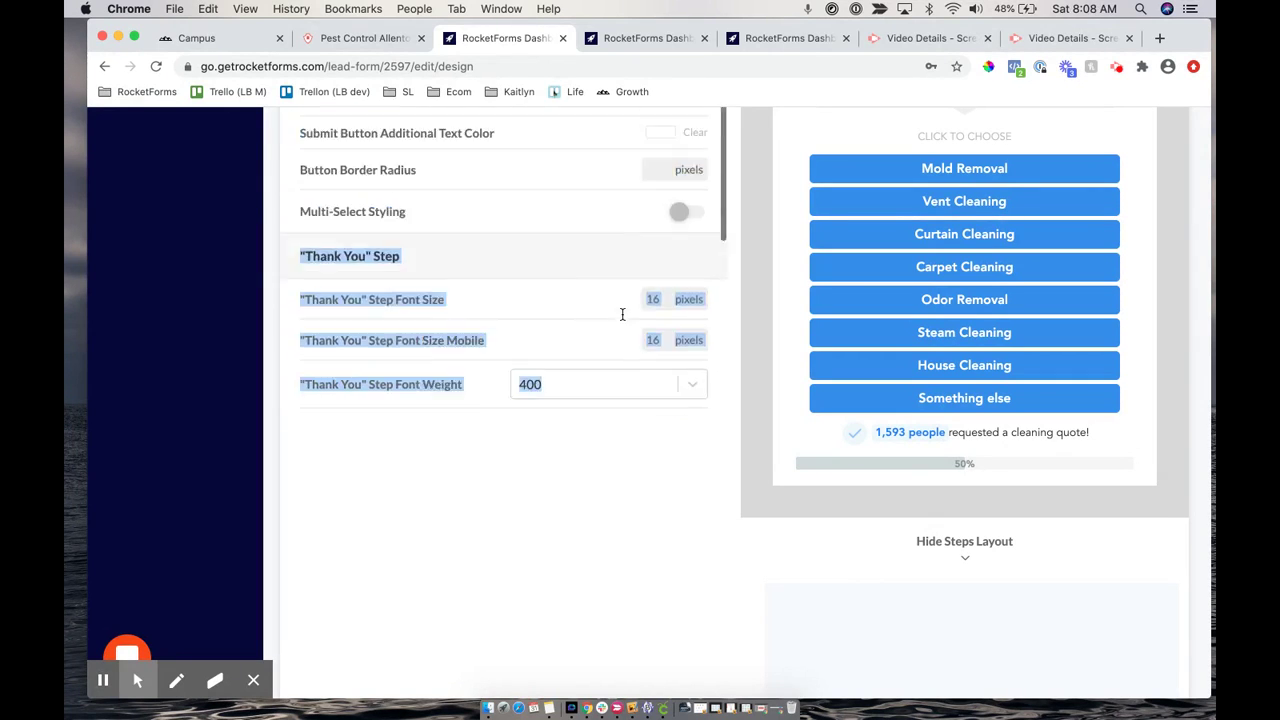
pyautogui.scroll(6, 622, 314)
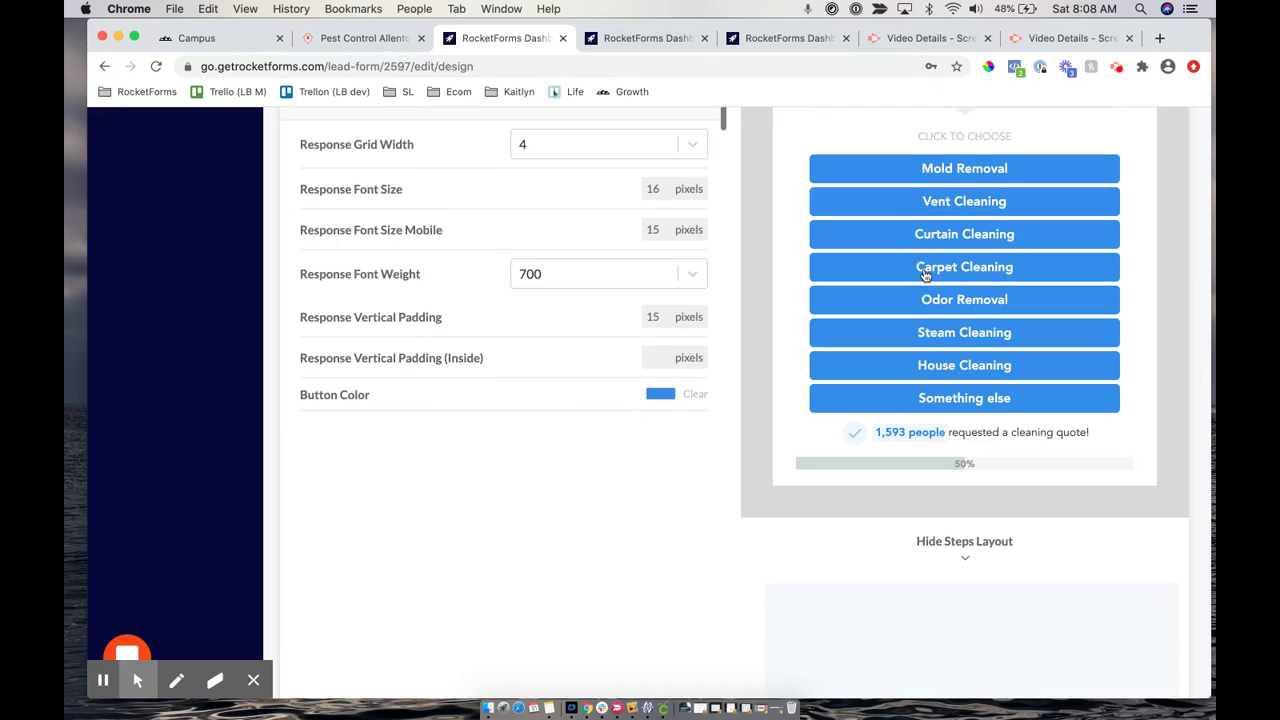
pyautogui.scroll(4, 925, 275)
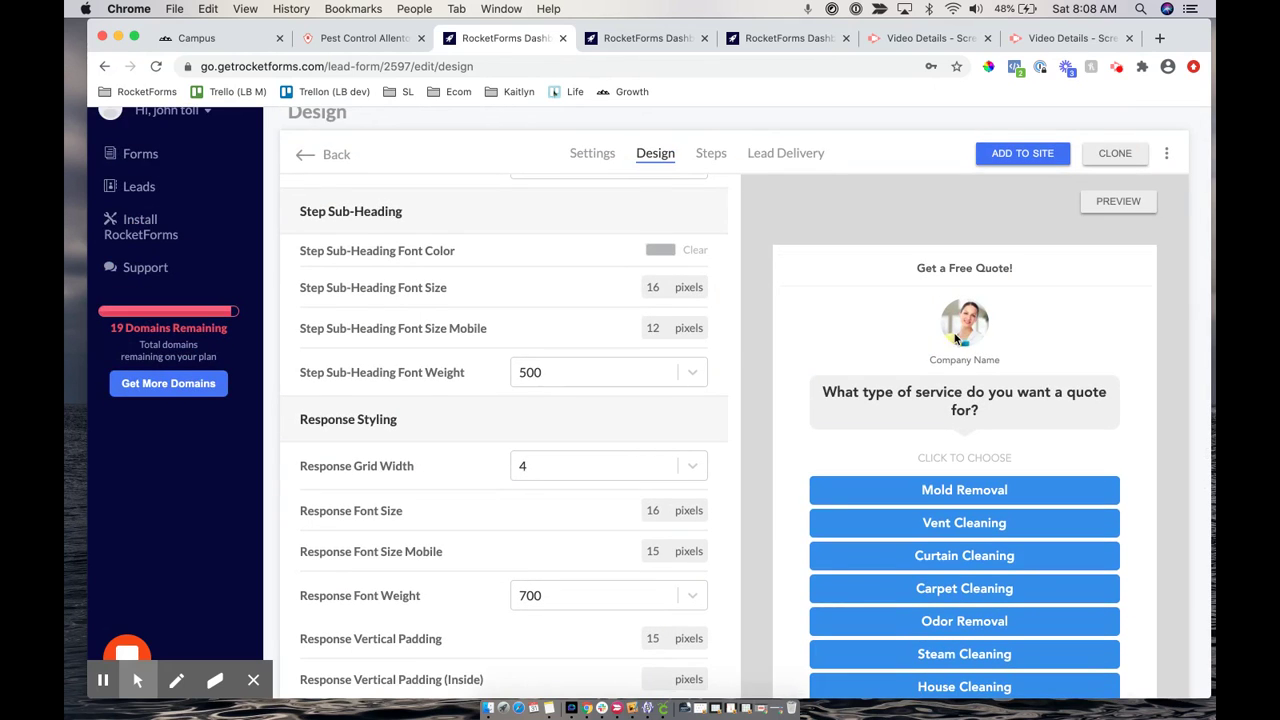
pyautogui.moveTo(906, 268); pyautogui.dragTo(1018, 270)
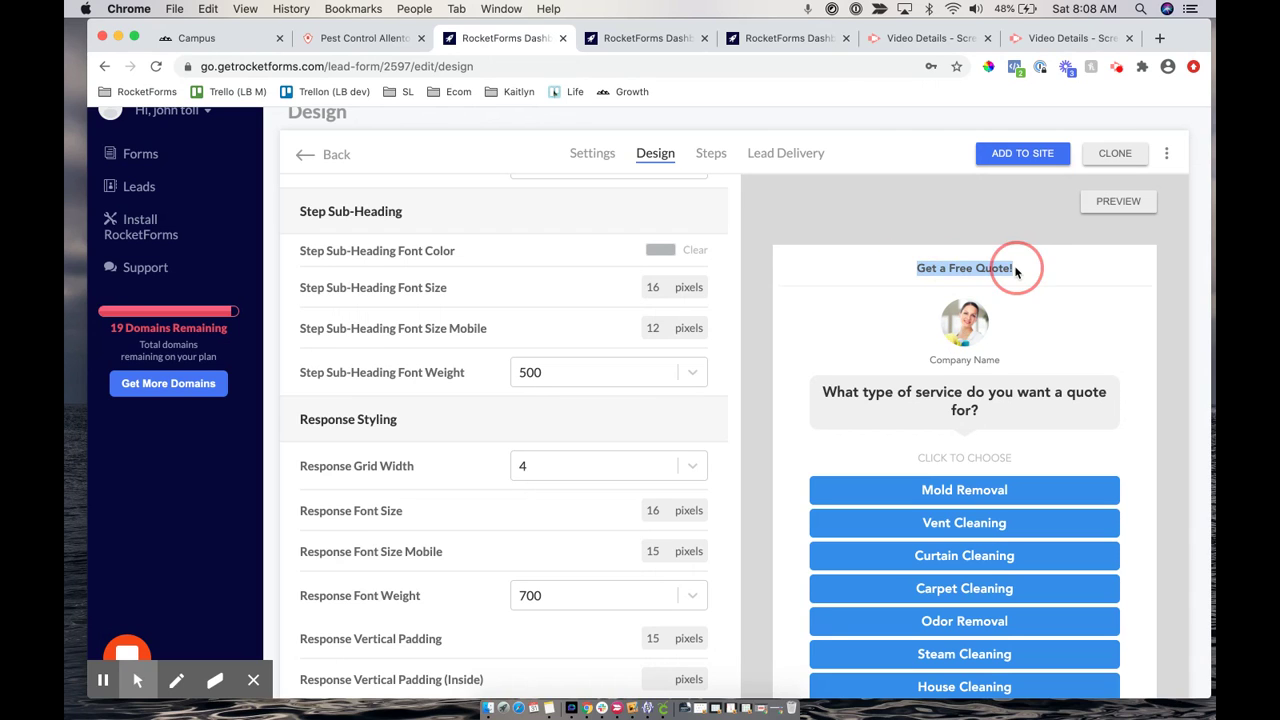
pyautogui.scroll(-3, 940, 404)
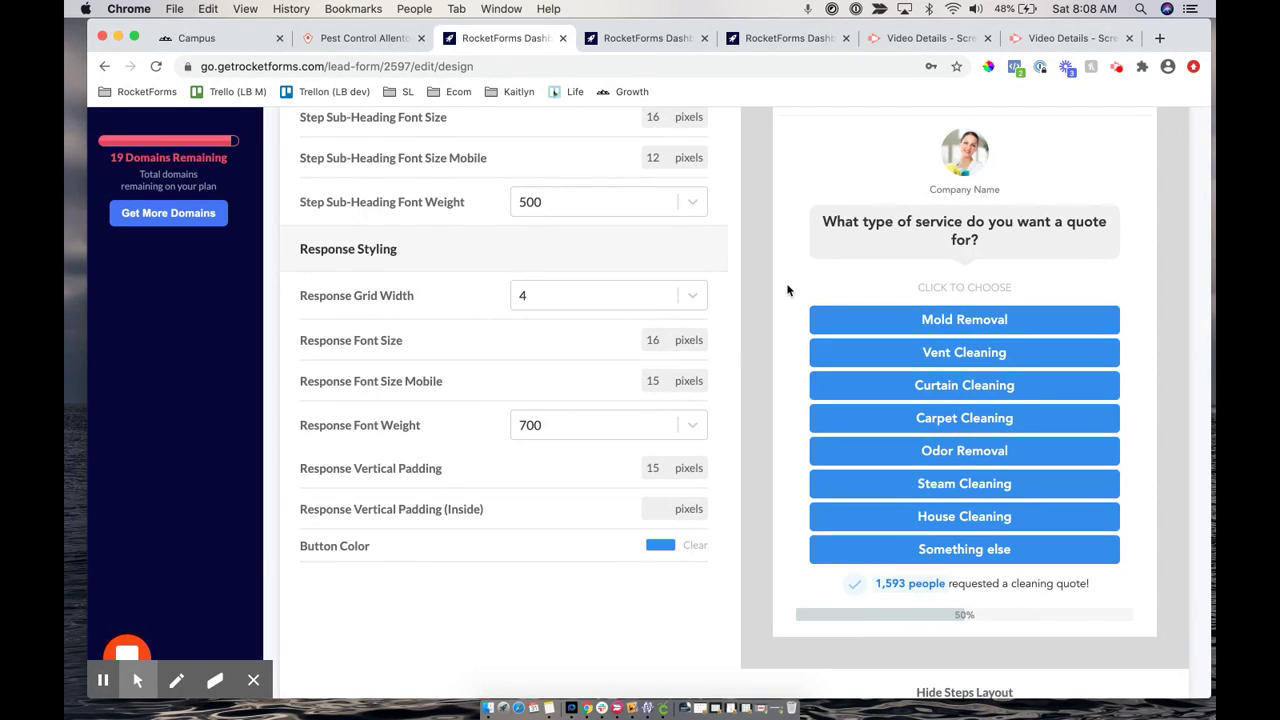
# Return to the start of the Design settings and open the Template Style choices
pyautogui.scroll(3, 787, 290)
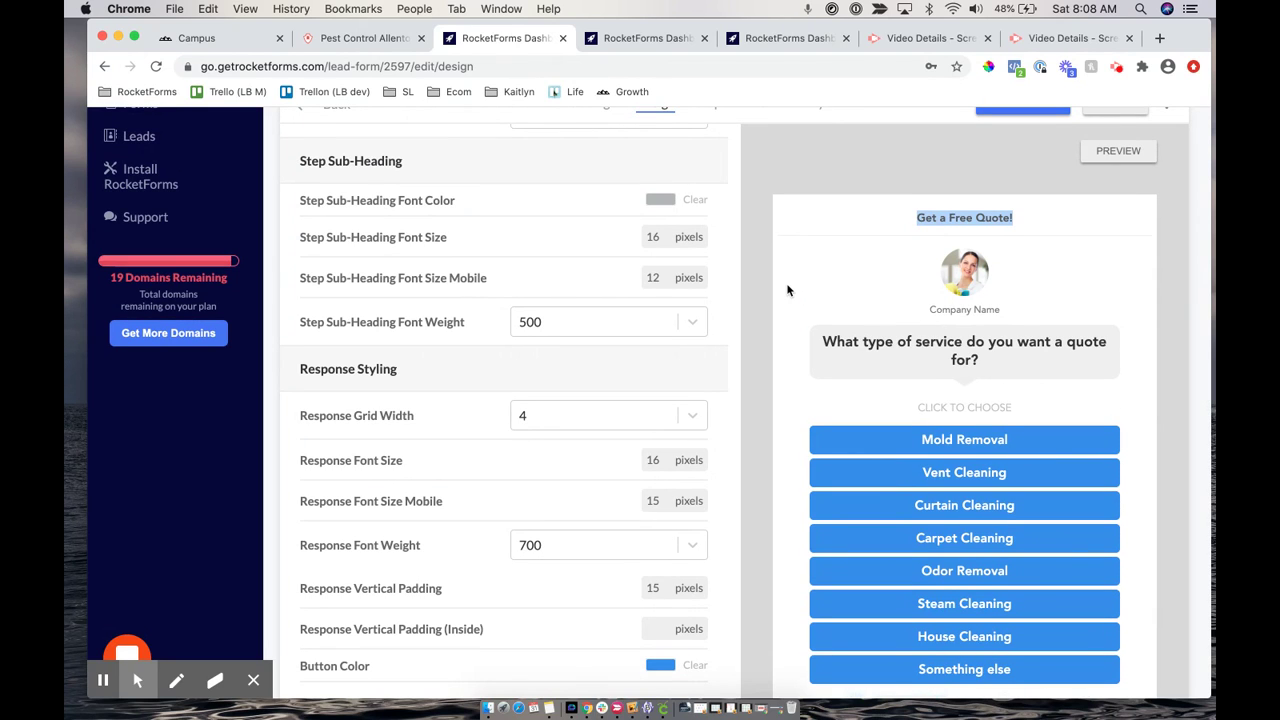
pyautogui.scroll(10, 757, 248)
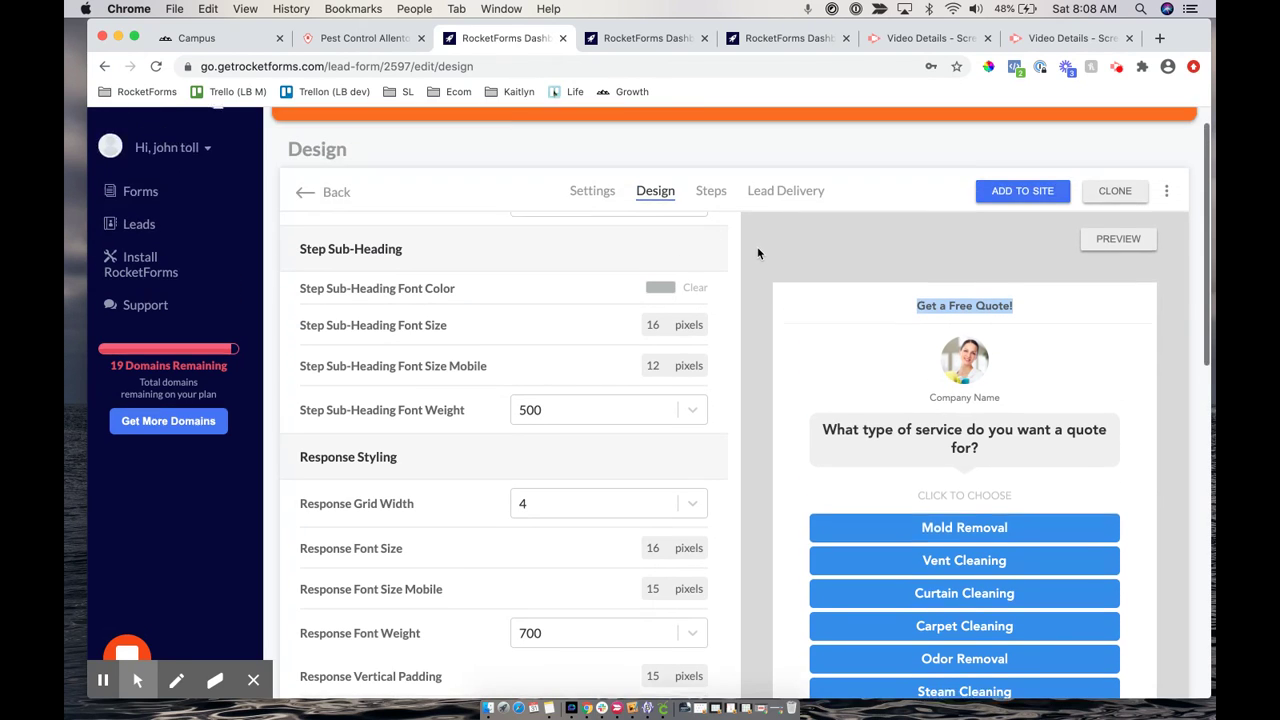
pyautogui.click(626, 329)
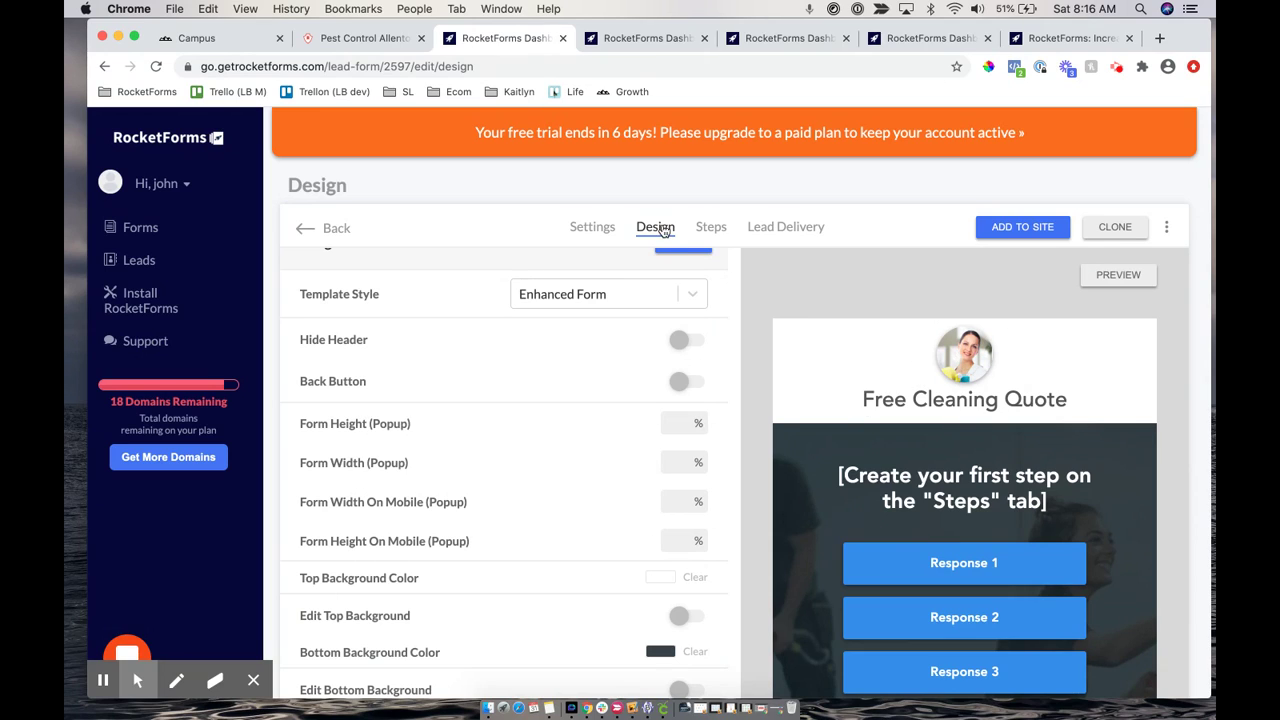
# Turn on Hide Avatar in the form's general settings and save the form
pyautogui.click(596, 226)
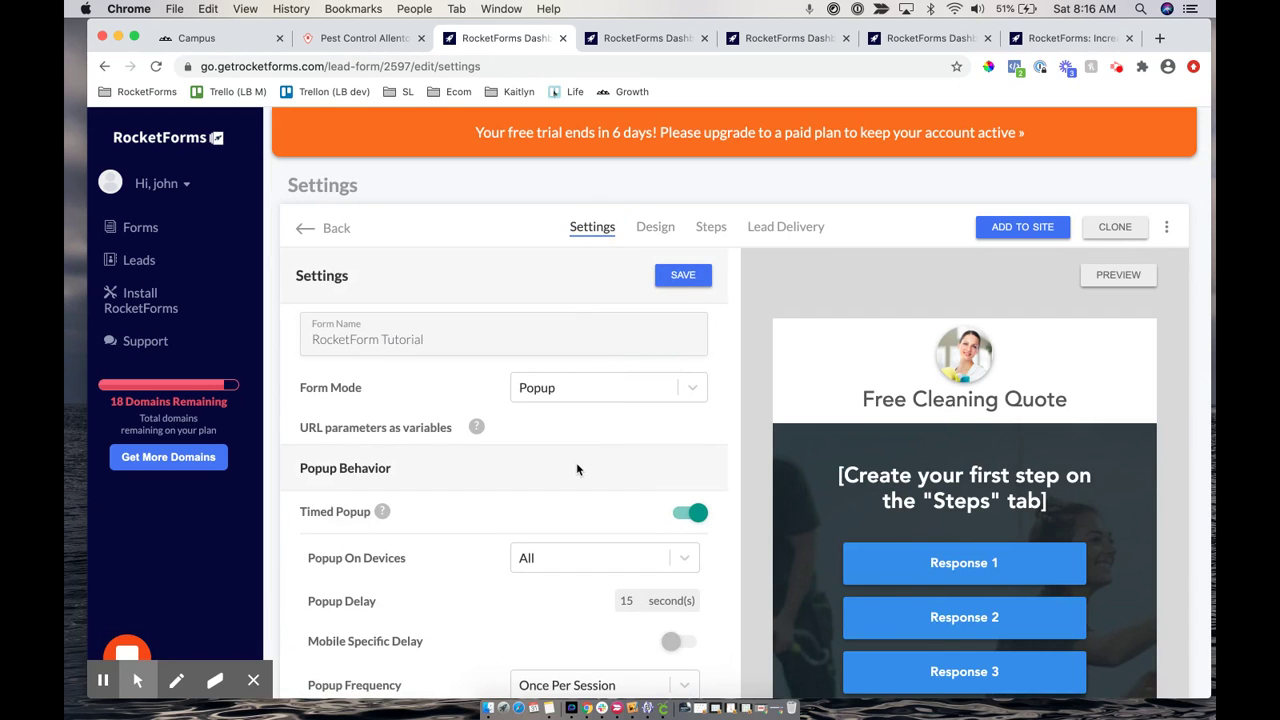
pyautogui.scroll(-1, 576, 469)
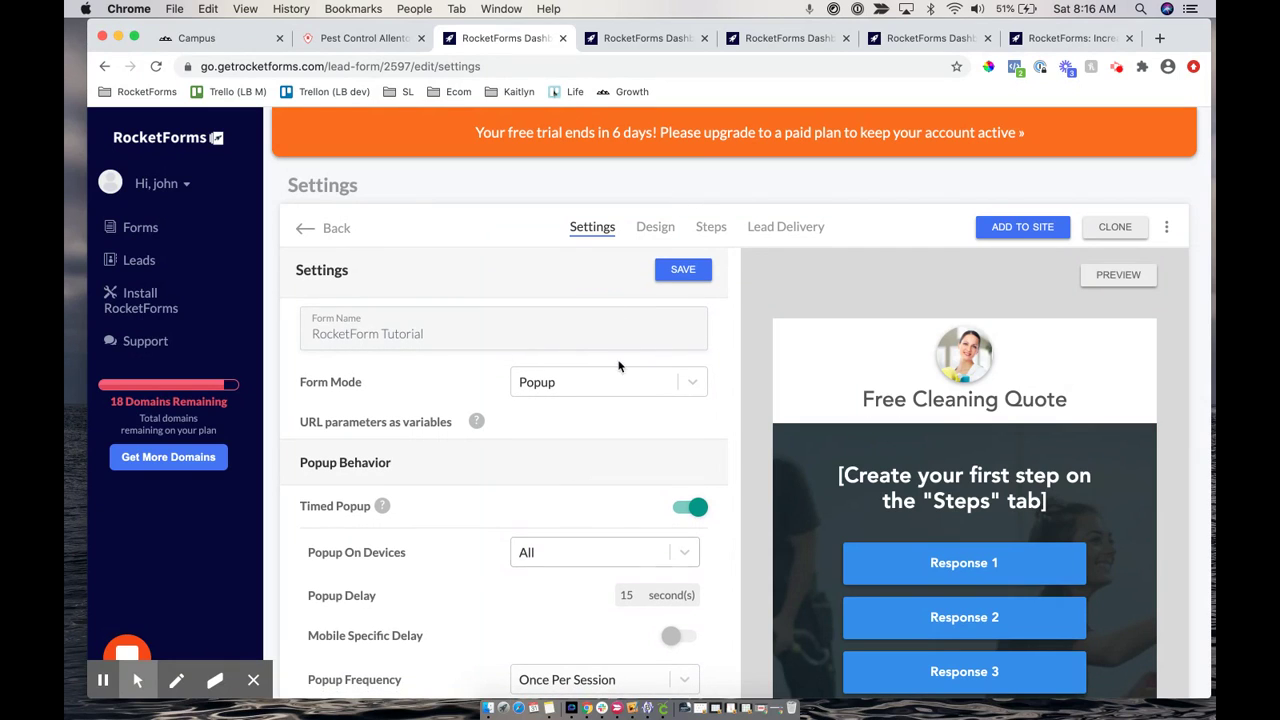
pyautogui.scroll(-10, 497, 546)
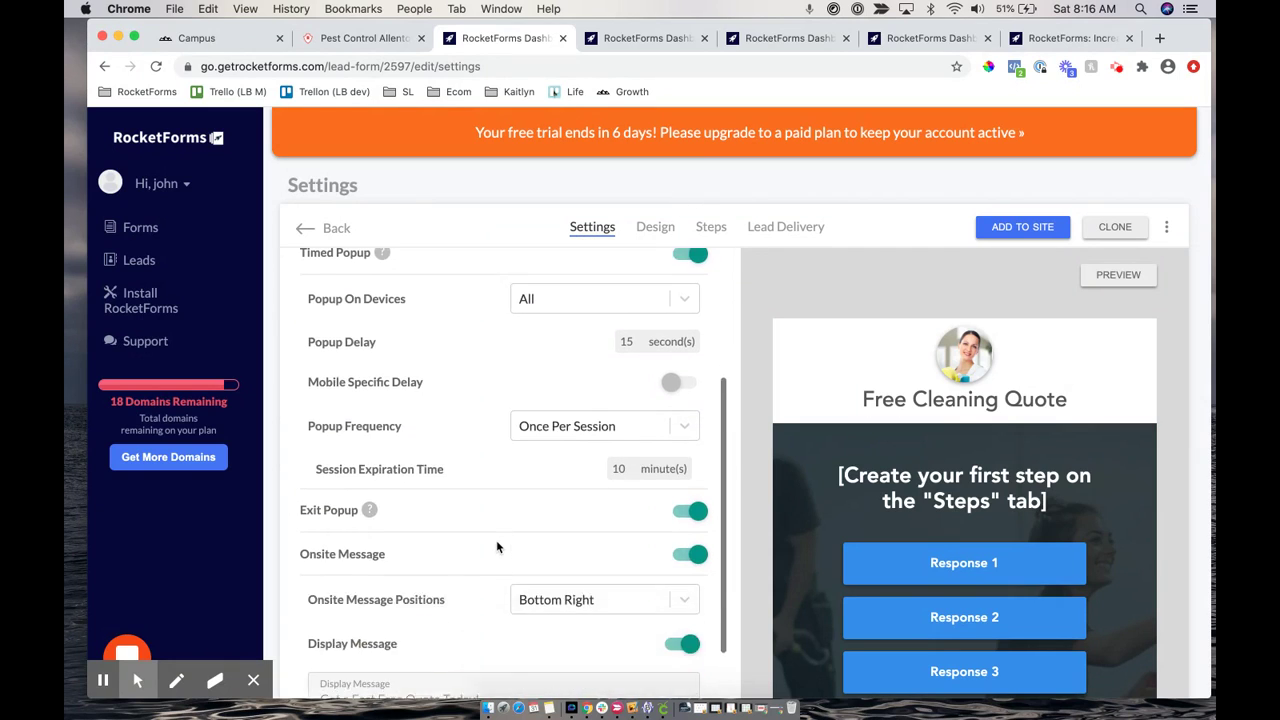
pyautogui.scroll(-1, 497, 546)
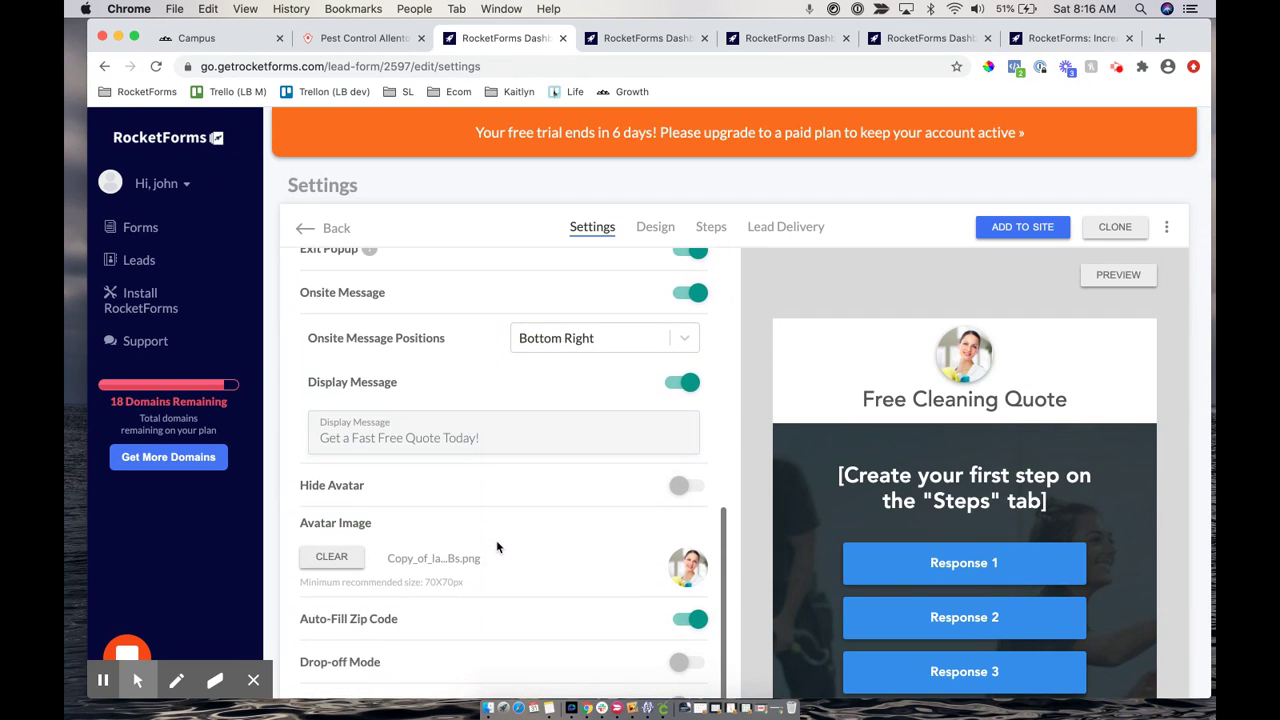
pyautogui.scroll(-1, 497, 546)
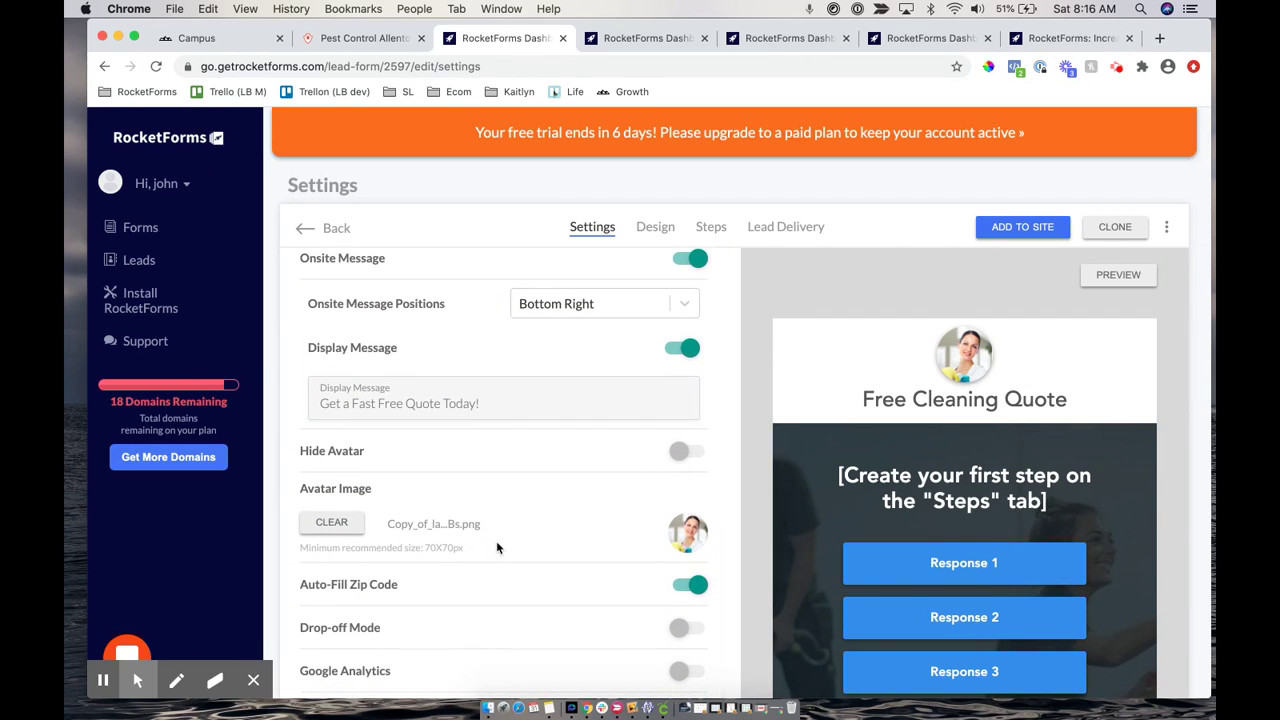
pyautogui.click(679, 451)
pyautogui.scroll(10, 670, 452)
pyautogui.click(683, 274)
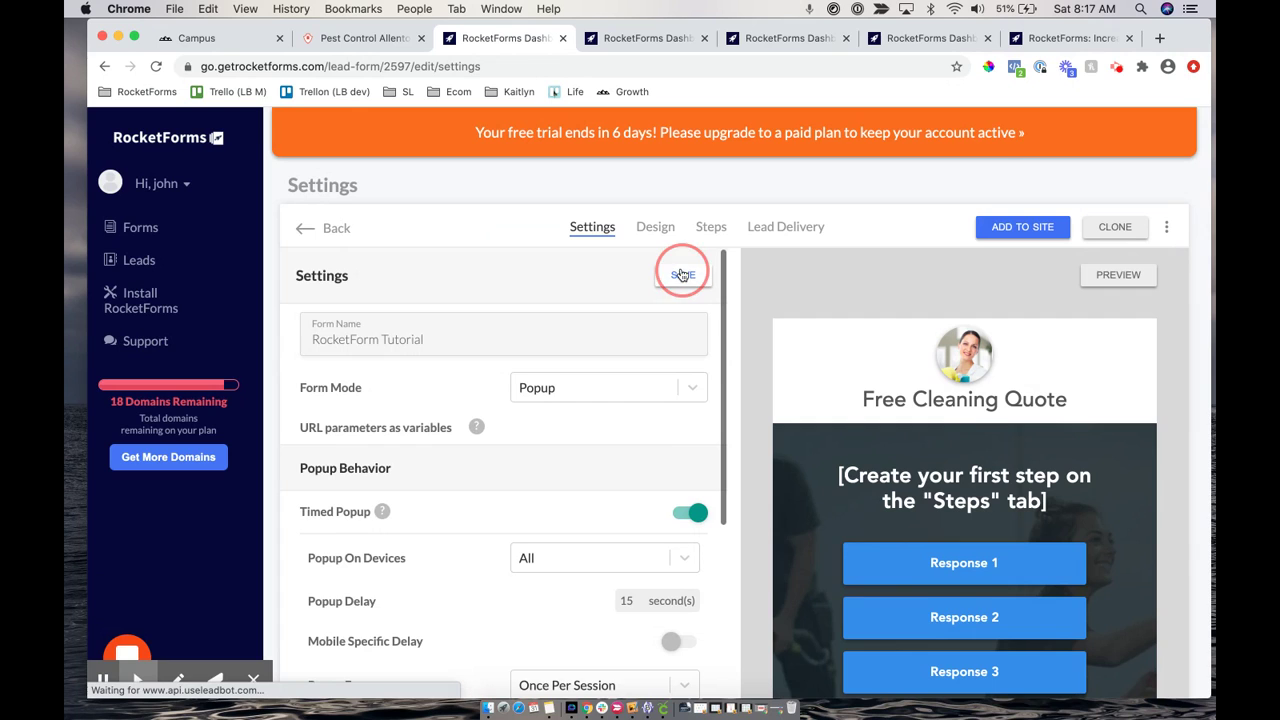
# Switch to the full form preview and reload it to check the saved avatar setting
pyautogui.click(648, 38)
pyautogui.click(548, 66)
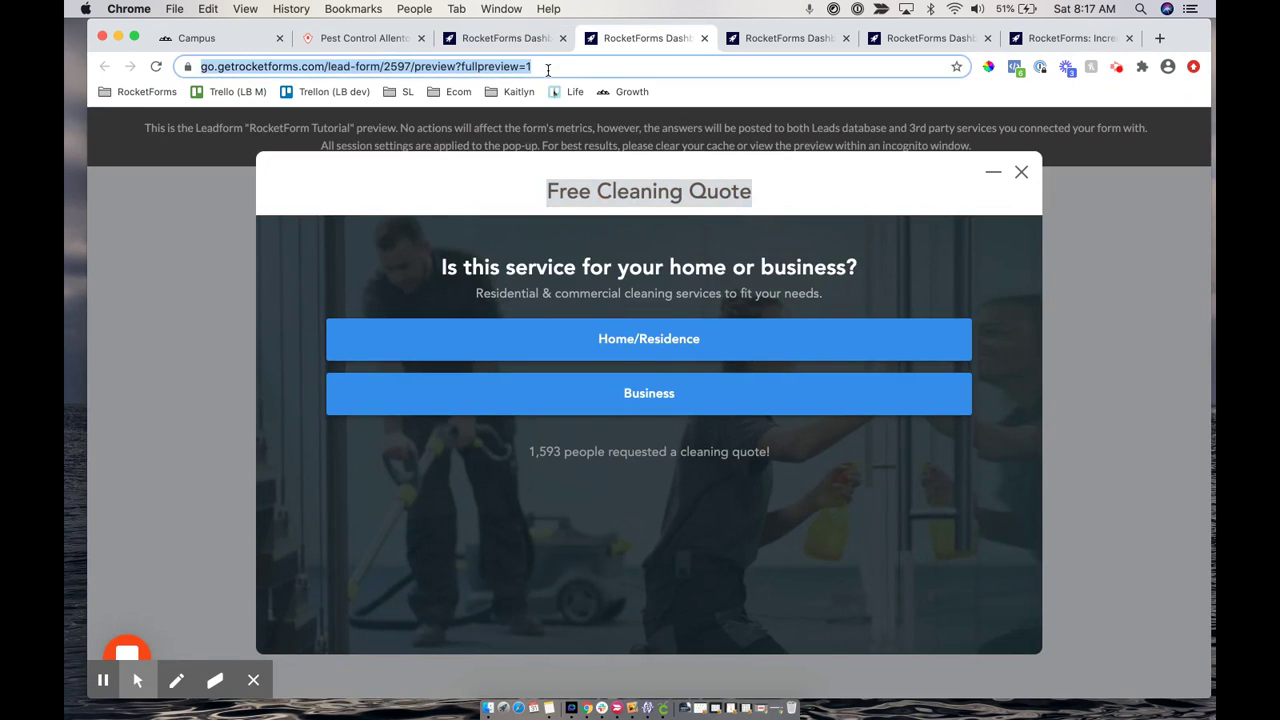
pyautogui.press('Return')
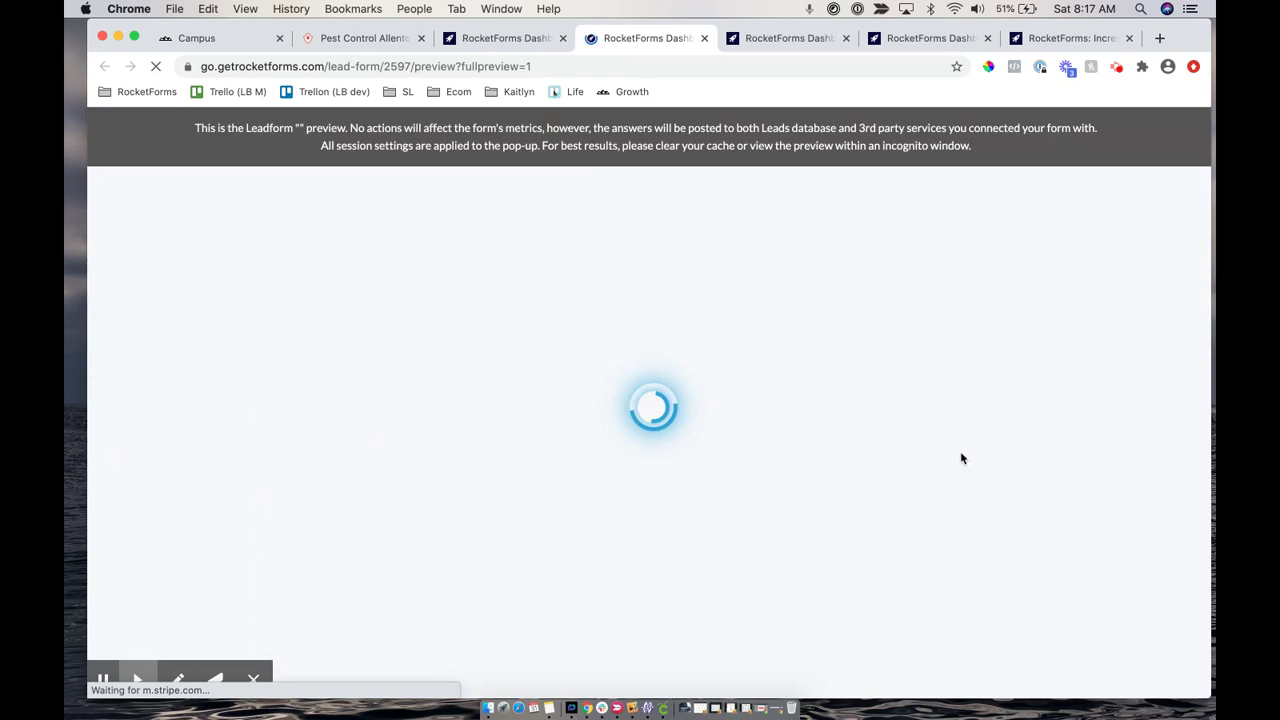
# Open the quote popup in the full preview and examine its "Free Cleaning Quote" header without the avatar
pyautogui.click(604, 184)
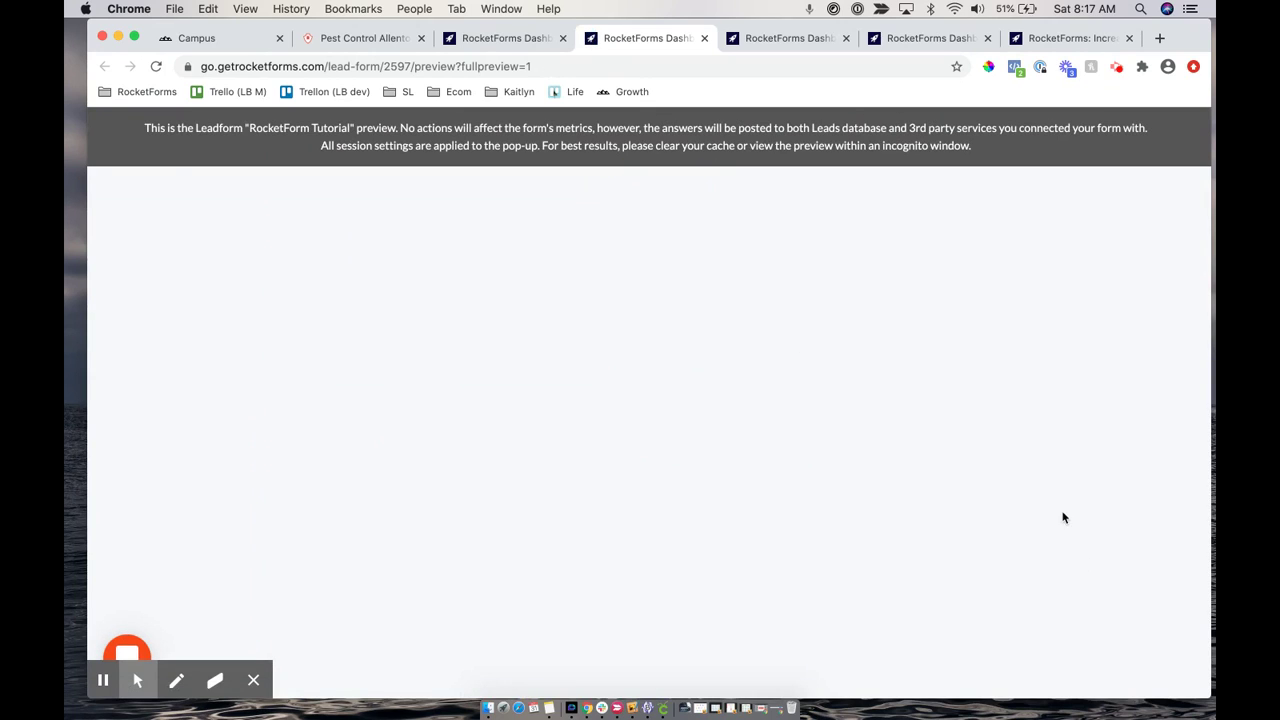
pyautogui.click(1036, 650)
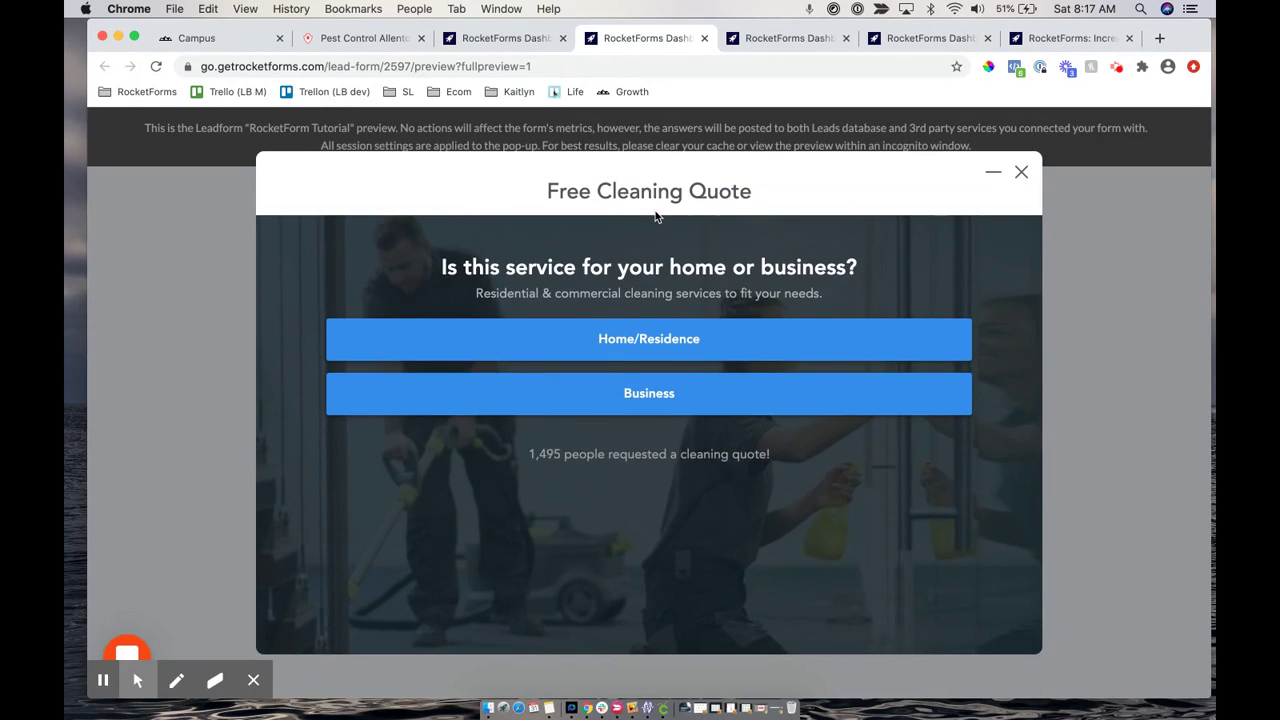
pyautogui.moveTo(523, 191); pyautogui.dragTo(907, 245)
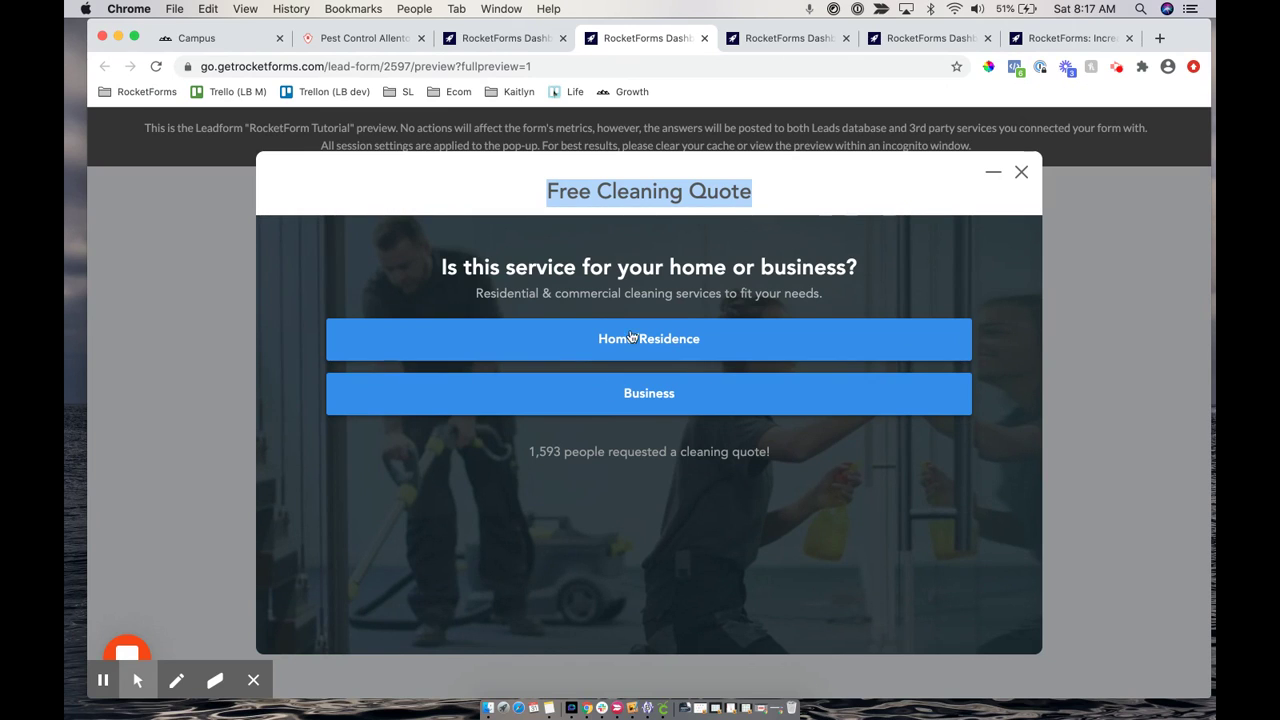
pyautogui.click(835, 250)
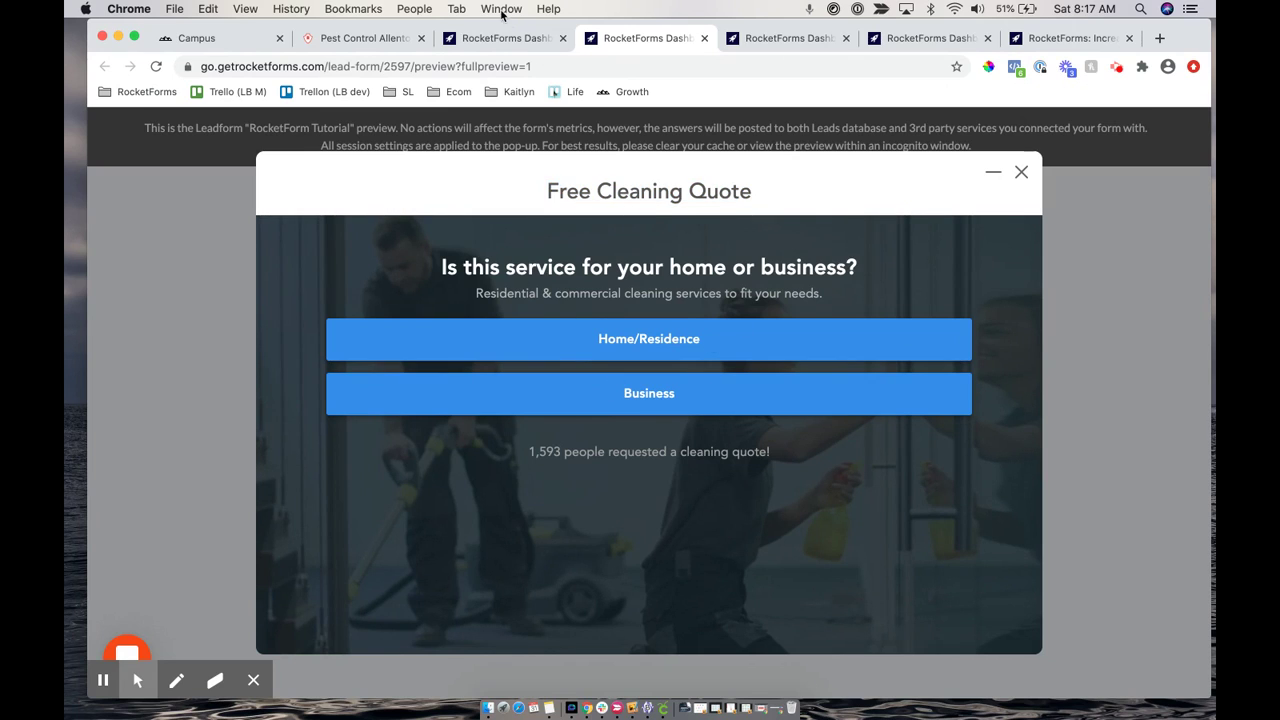
# Return to the form editor's Design settings, turn on Hide Header and save the form
pyautogui.click(482, 40)
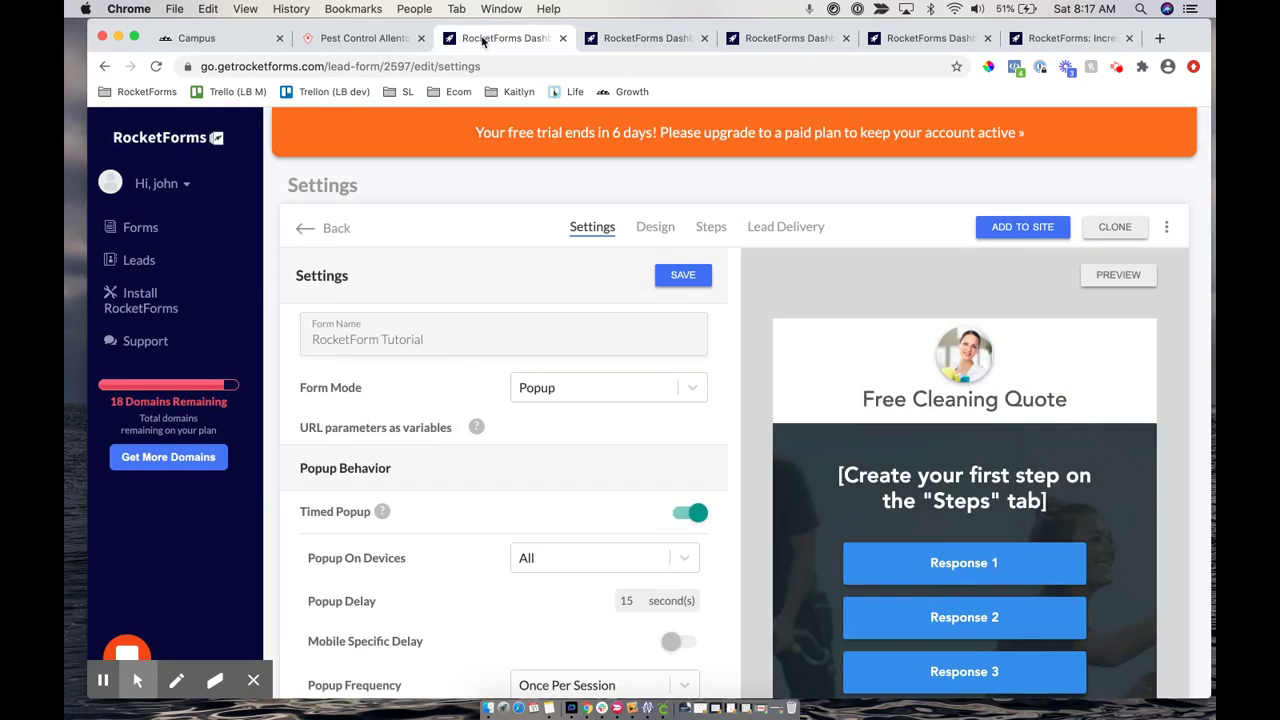
pyautogui.click(652, 230)
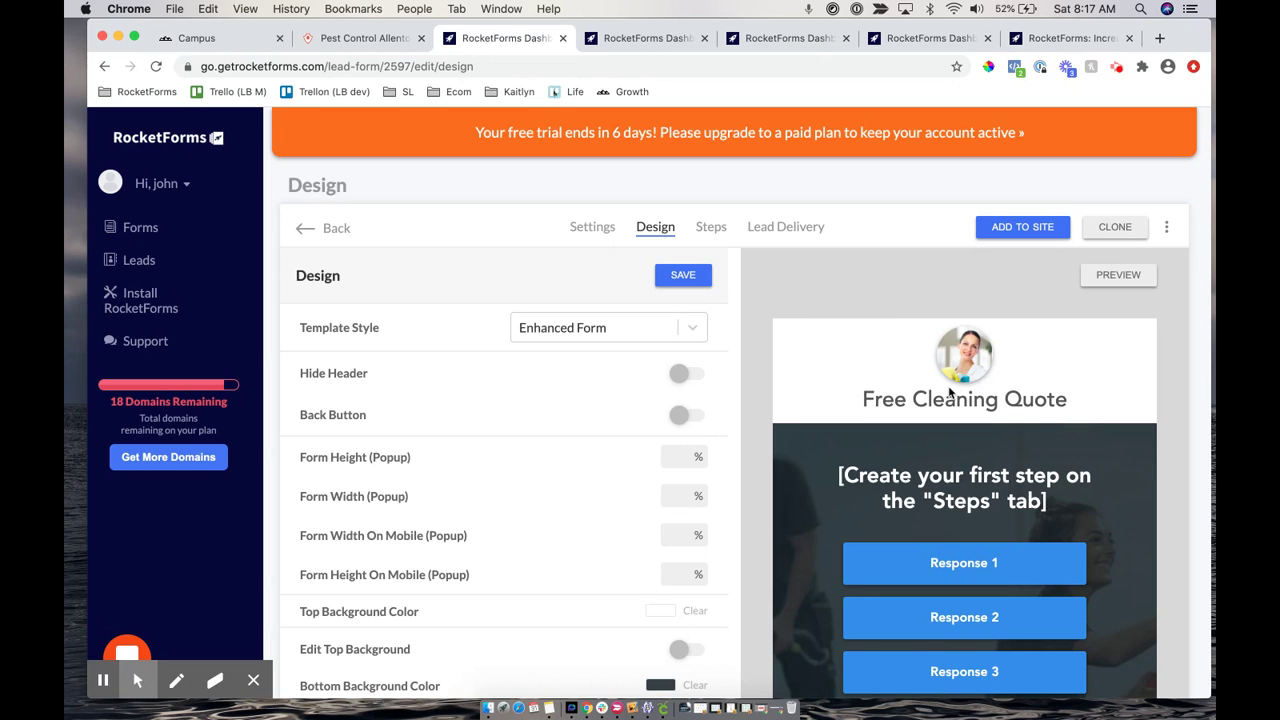
pyautogui.click(680, 375)
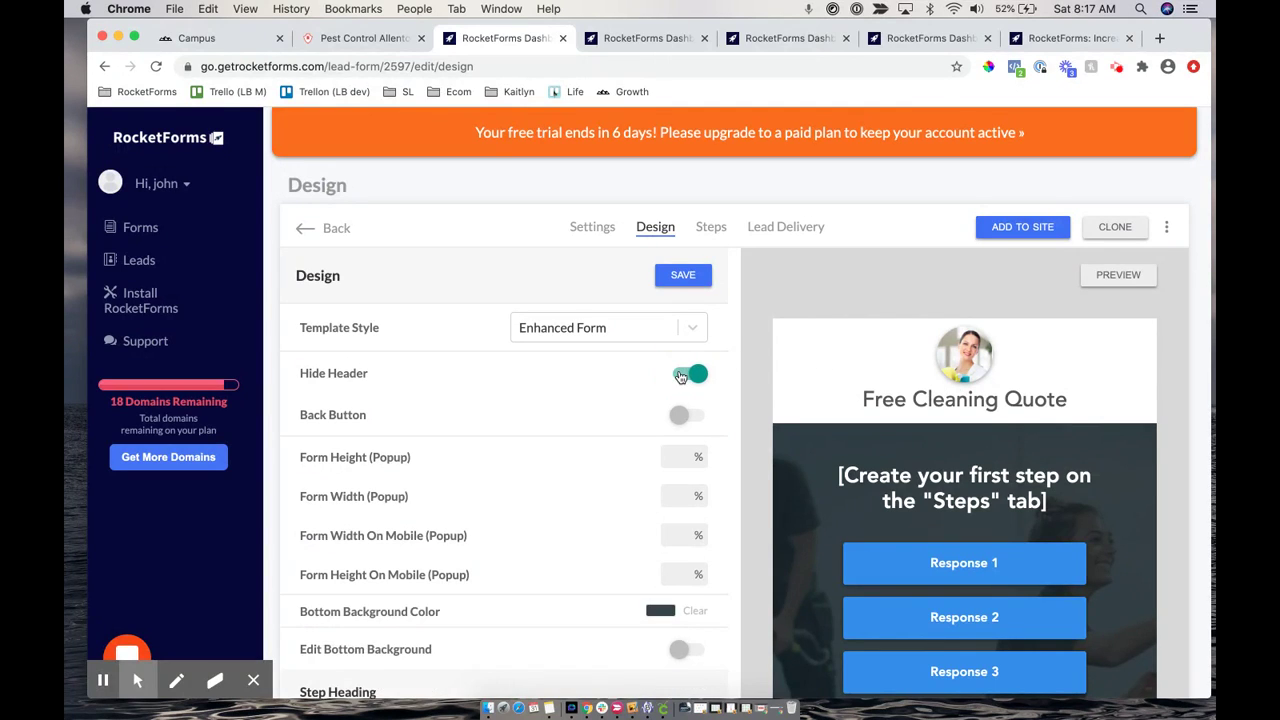
pyautogui.click(679, 276)
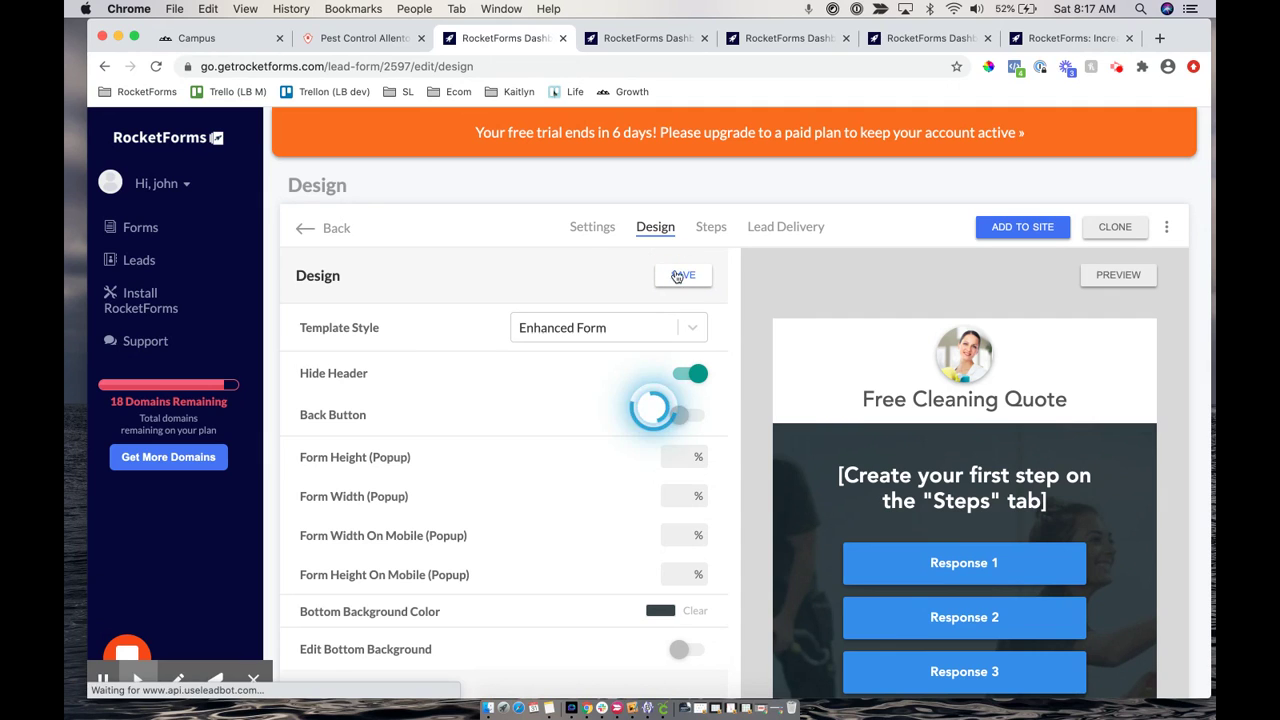
# Reload the full form preview and open the quote popup to check the hidden header
pyautogui.click(621, 37)
pyautogui.click(525, 65)
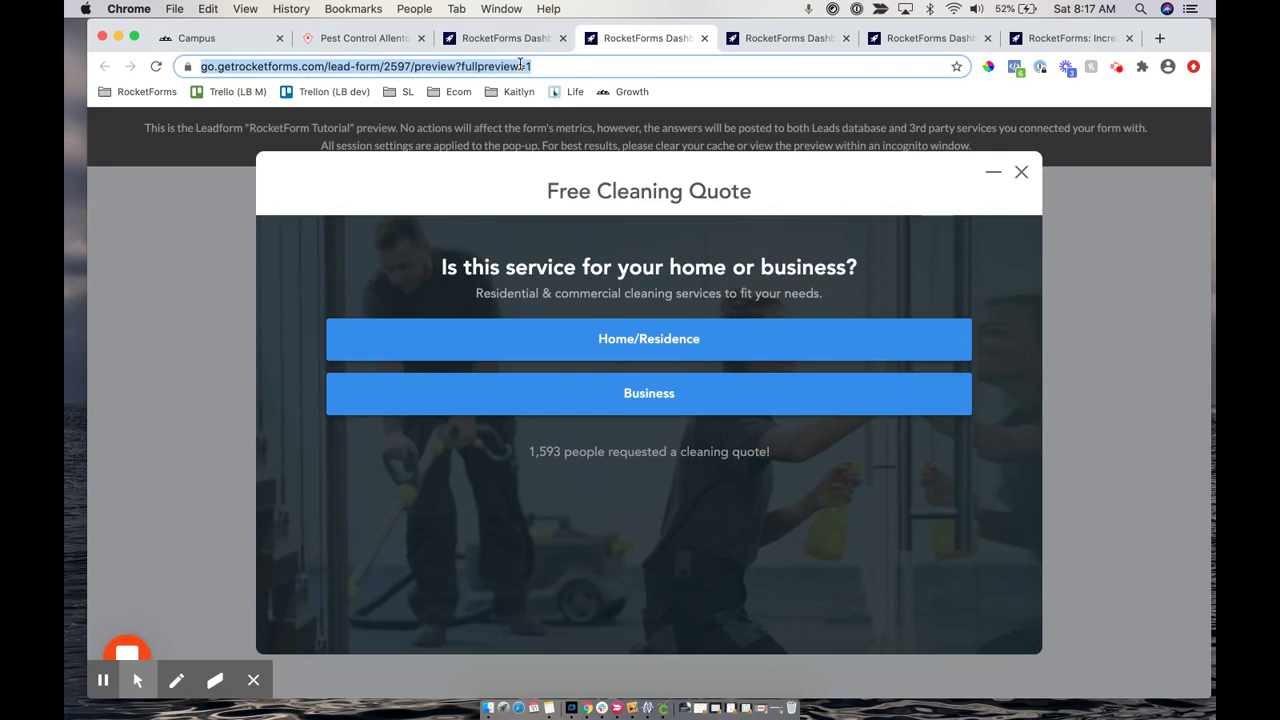
pyautogui.press('Return')
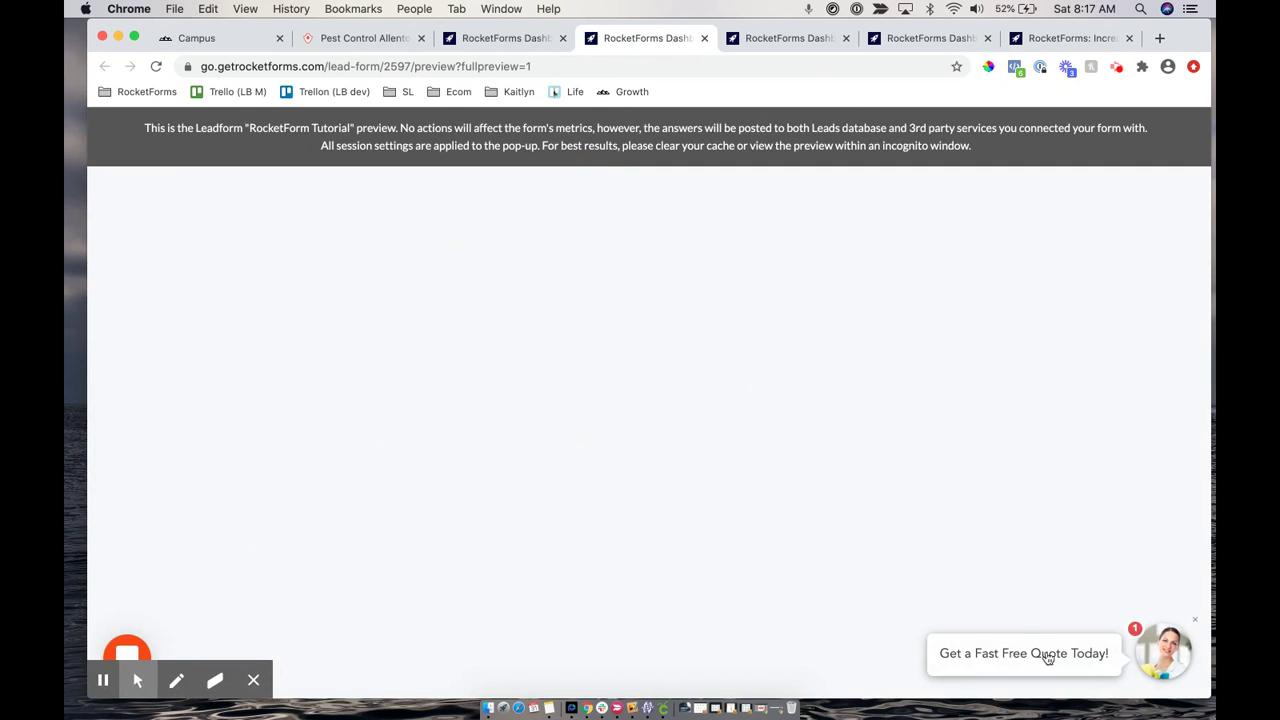
pyautogui.click(1045, 652)
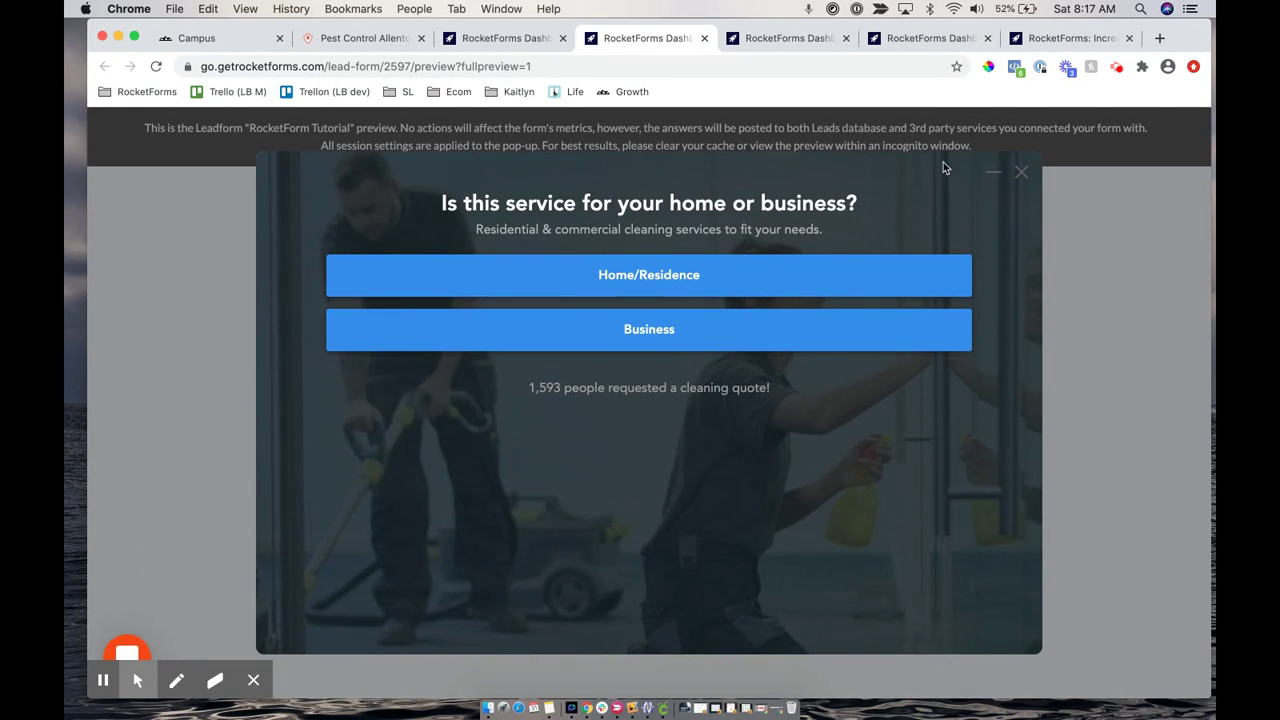
# Go back to the form editor, save the design again and switch Hide Header off
pyautogui.click(510, 38)
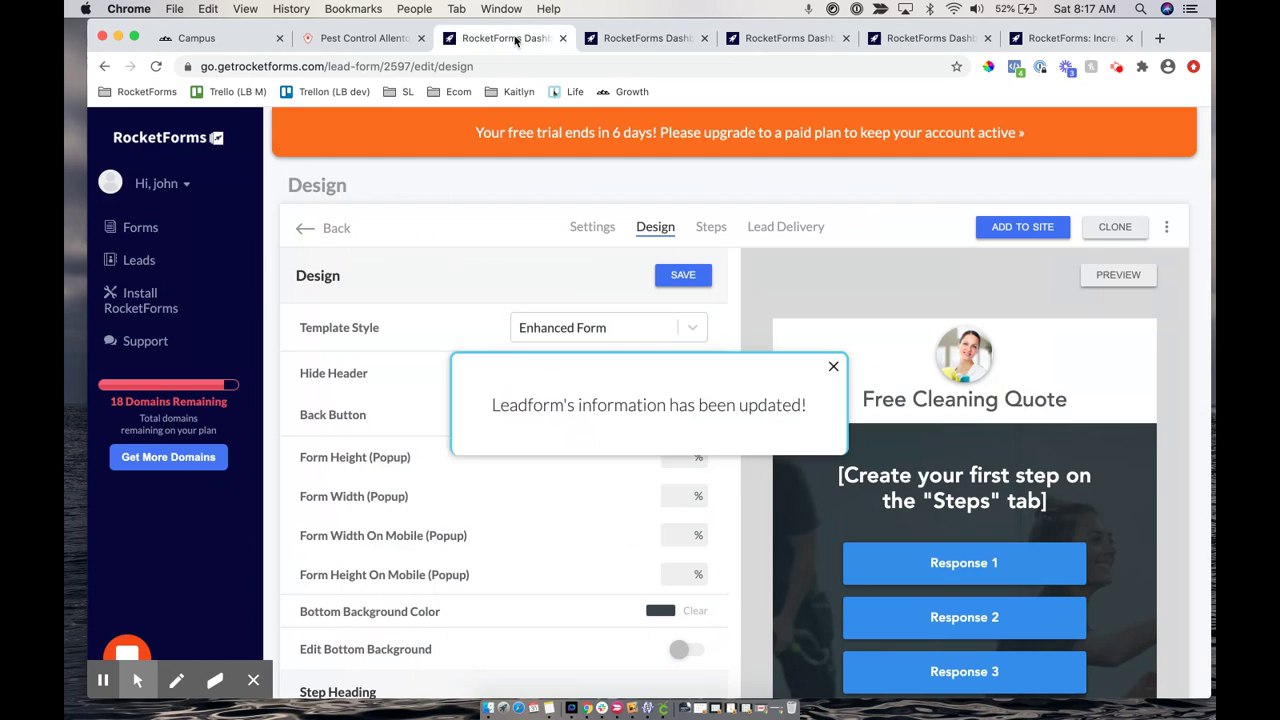
pyautogui.click(677, 275)
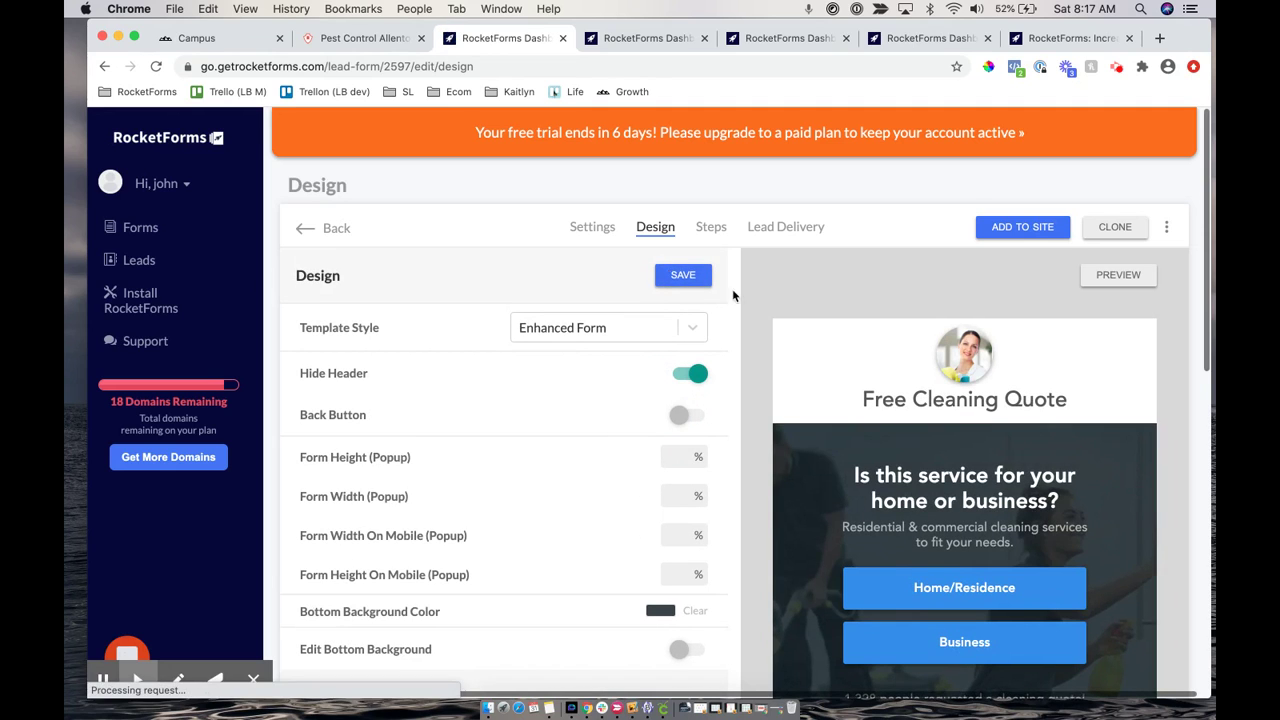
pyautogui.scroll(-1, 824, 379)
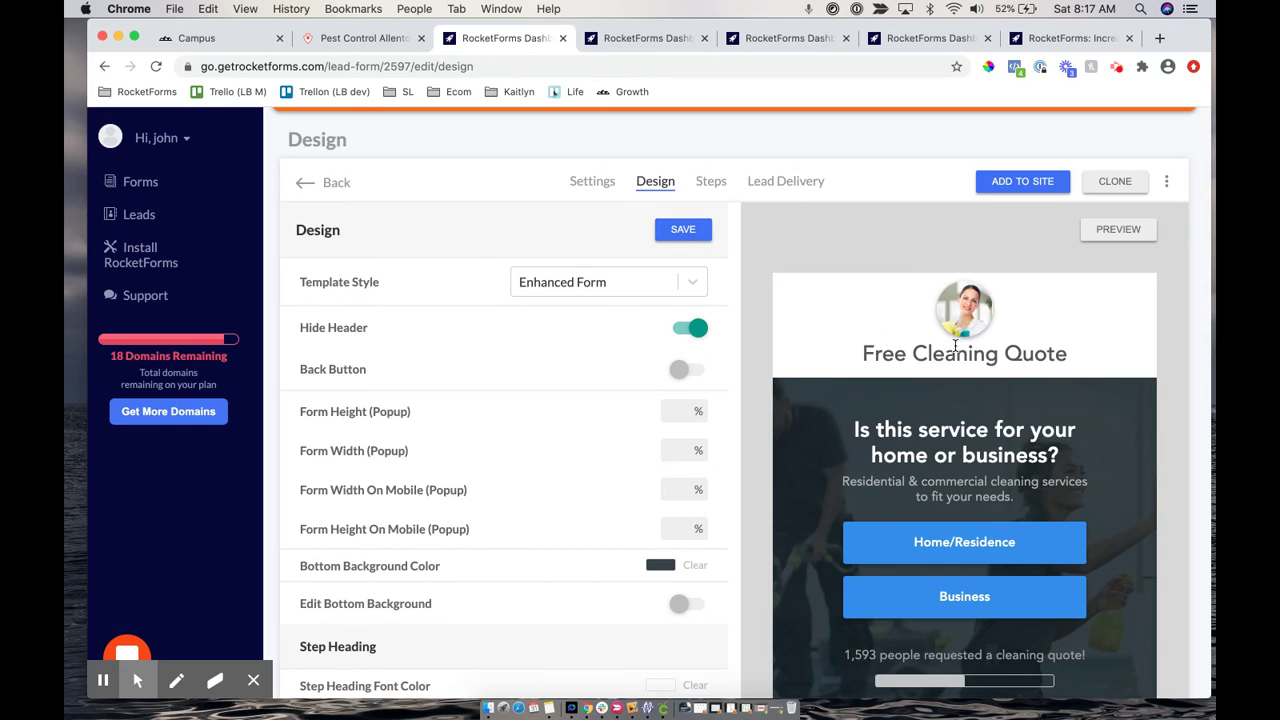
pyautogui.click(695, 330)
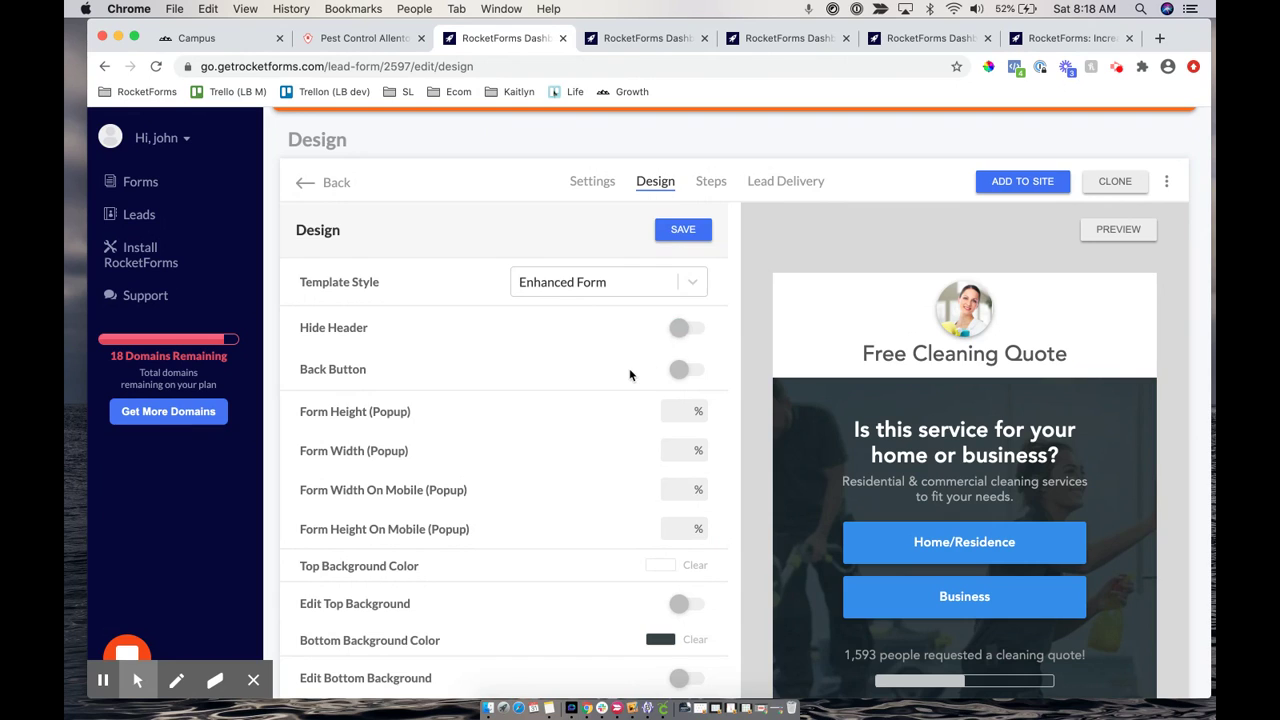
# Turn on the Back Button in the form's Design settings
pyautogui.scroll(-2, 629, 368)
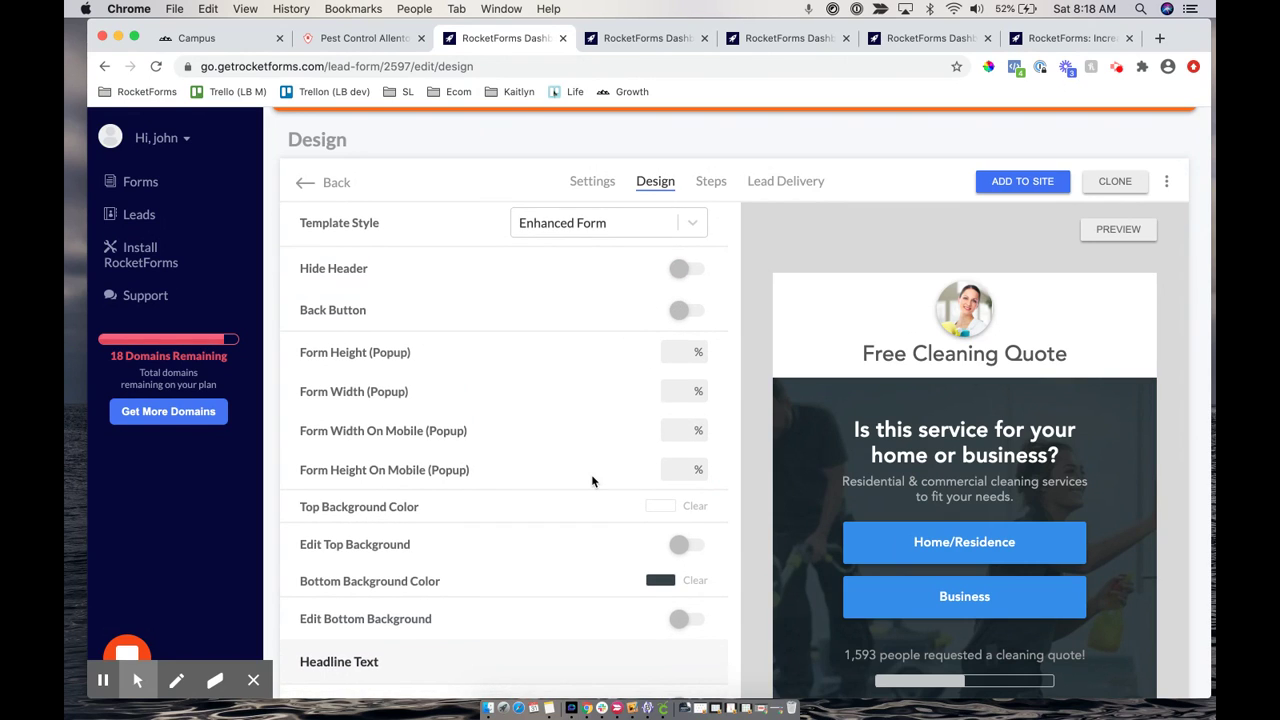
pyautogui.scroll(-1, 591, 474)
pyautogui.scroll(-3, 823, 350)
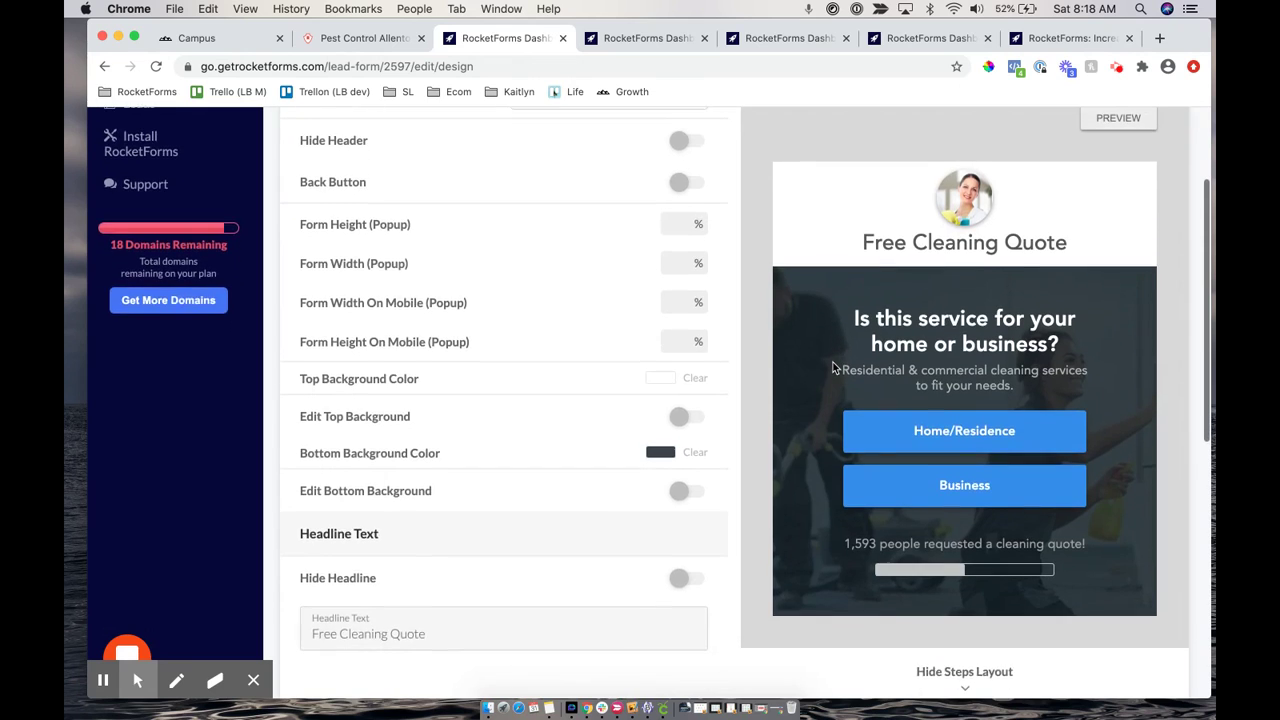
pyautogui.scroll(2, 833, 368)
pyautogui.click(673, 268)
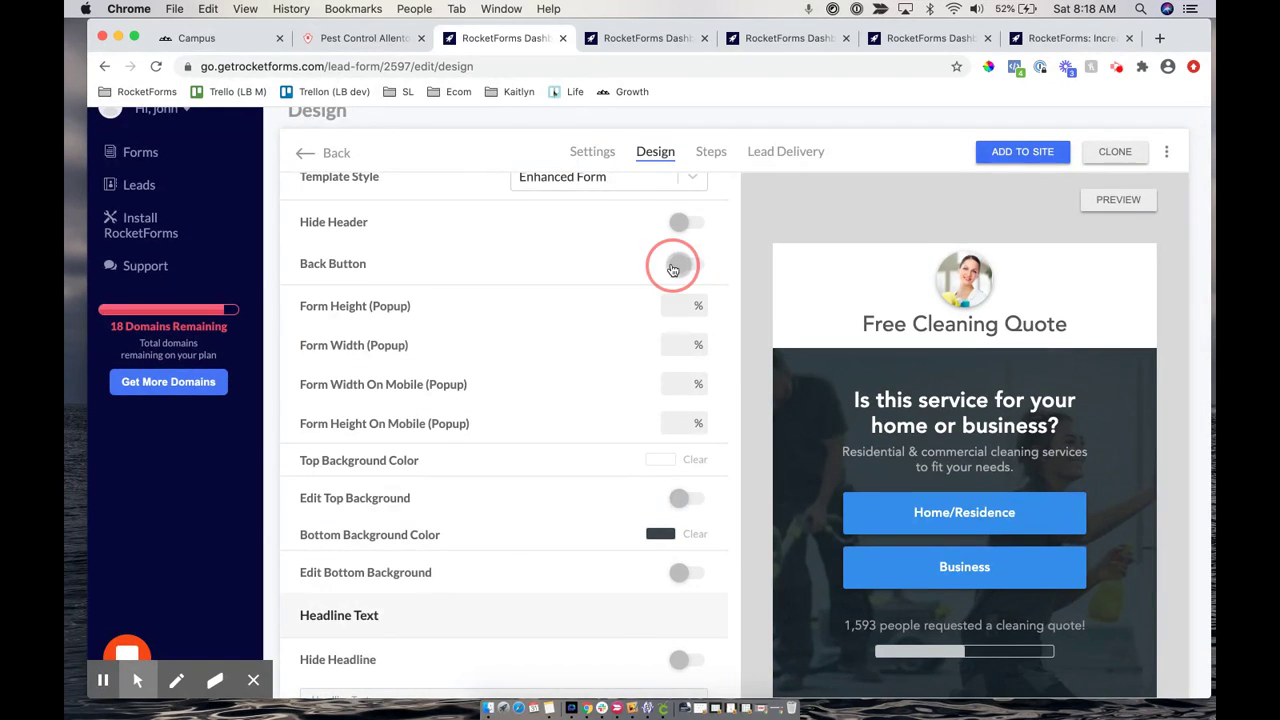
pyautogui.scroll(-2, 673, 268)
pyautogui.click(688, 211)
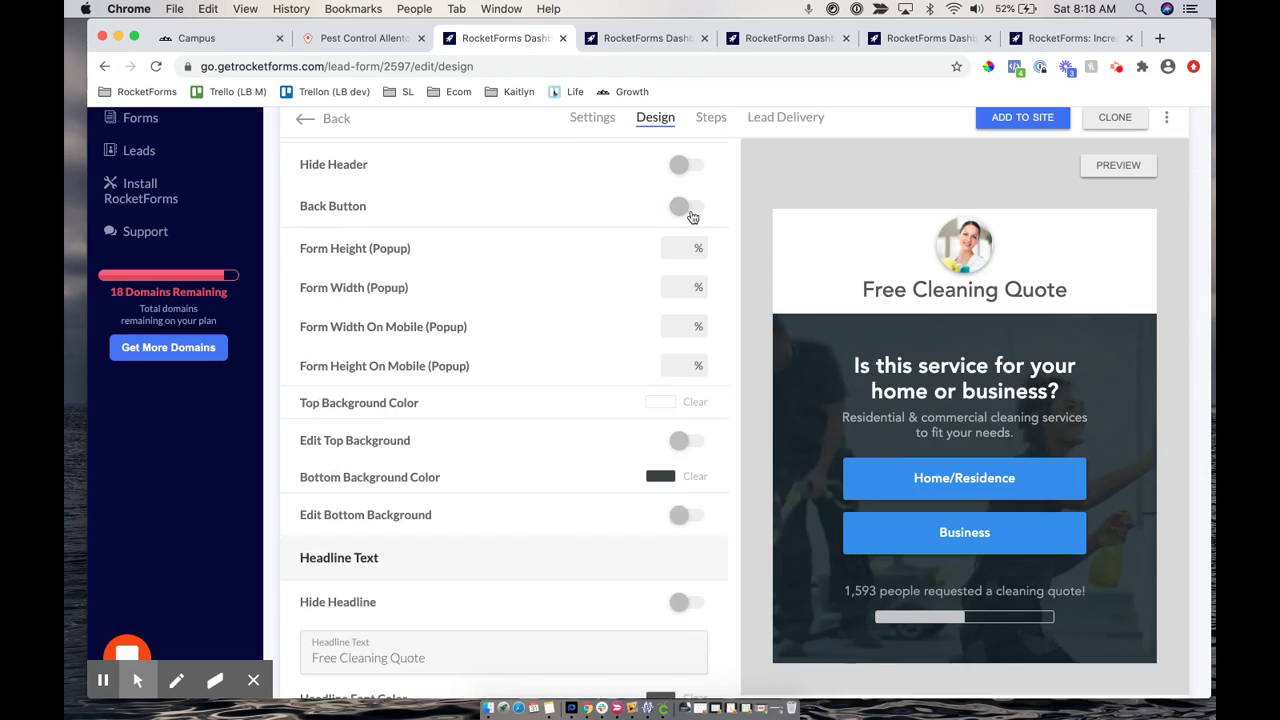
pyautogui.click(690, 210)
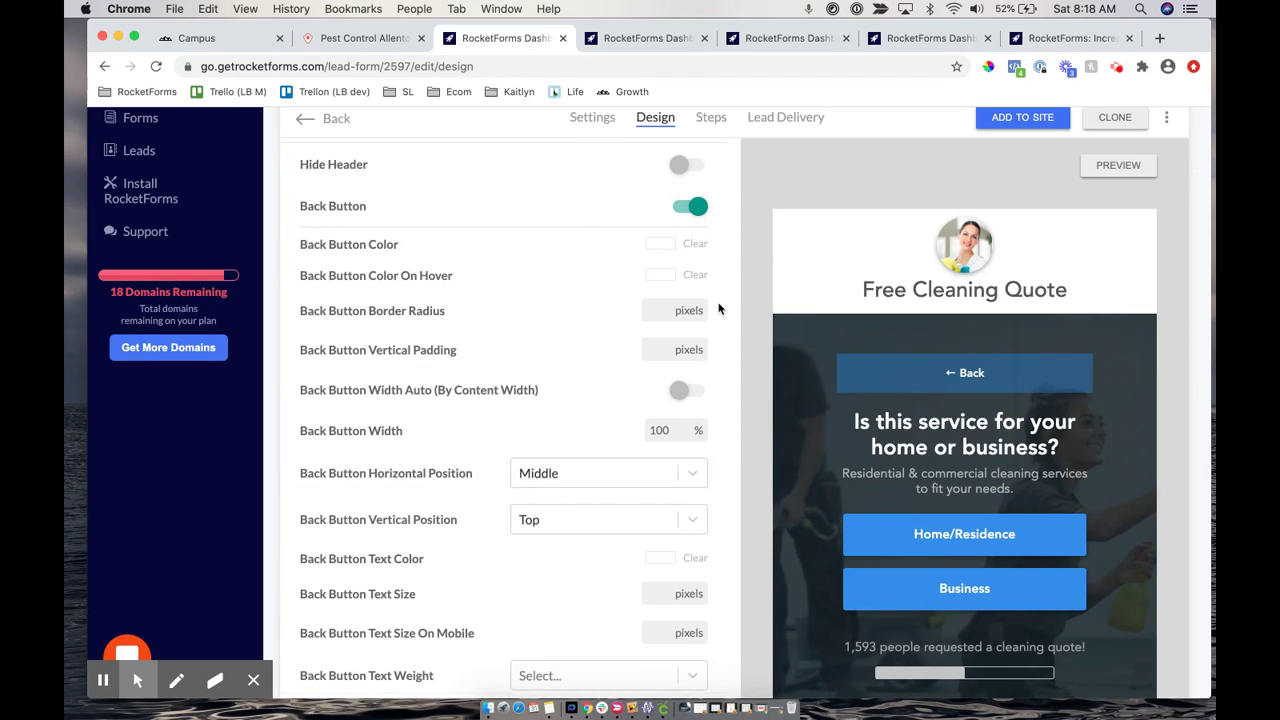
# Review the Back Button's color, width, position and text options, and turn the Back Button off
pyautogui.scroll(-2, 717, 295)
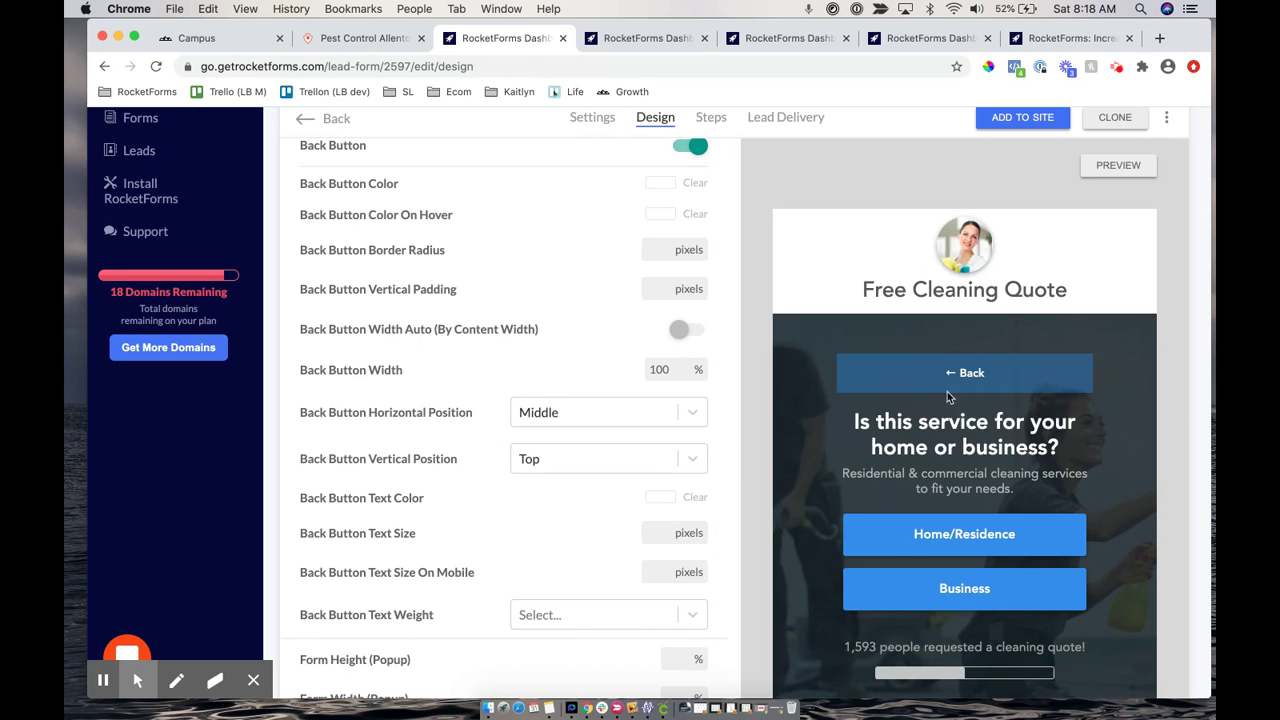
pyautogui.scroll(5, 550, 380)
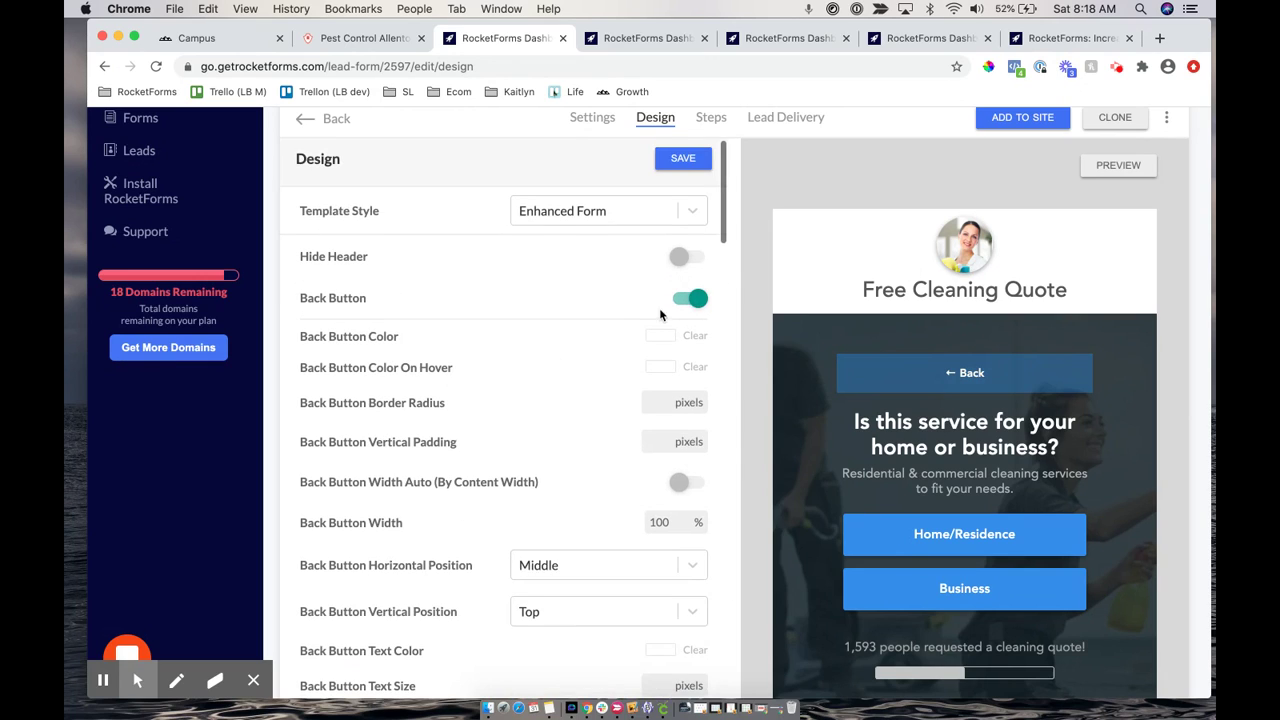
pyautogui.click(695, 302)
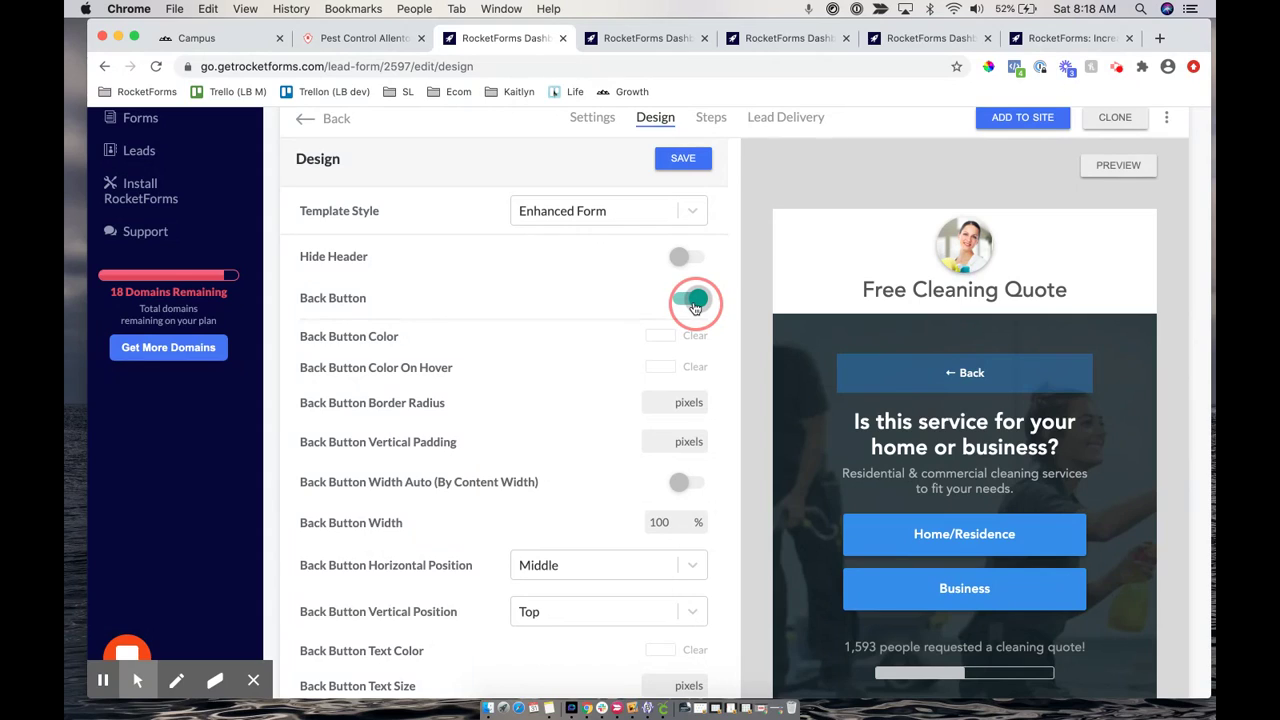
pyautogui.click(695, 302)
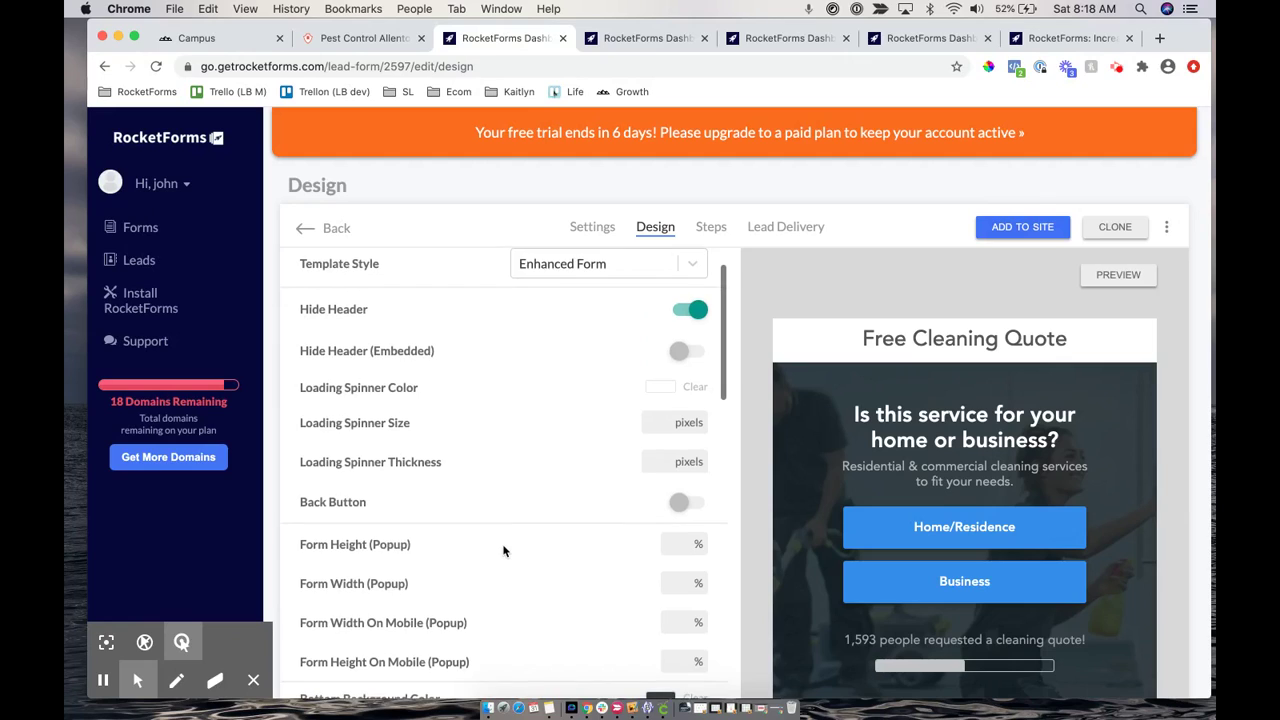
# Set the popup's Form Height to 65% in the Design settings
pyautogui.scroll(-3, 503, 550)
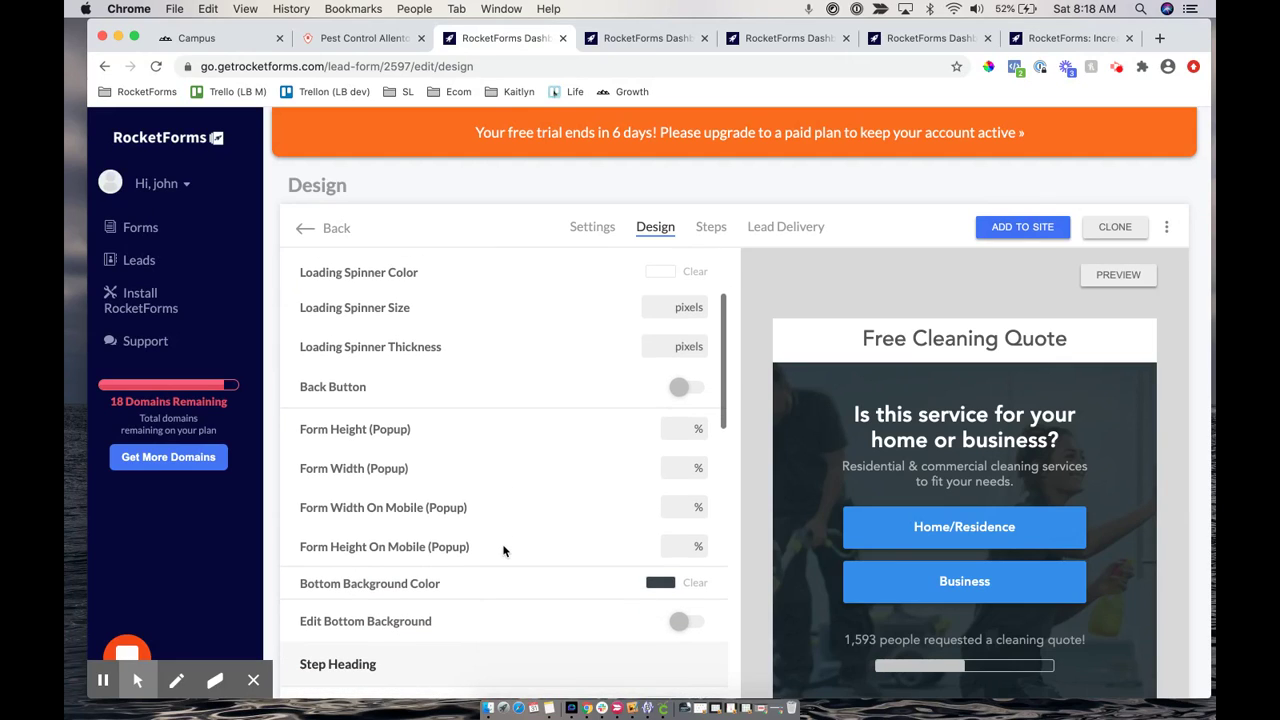
pyautogui.scroll(-3, 503, 550)
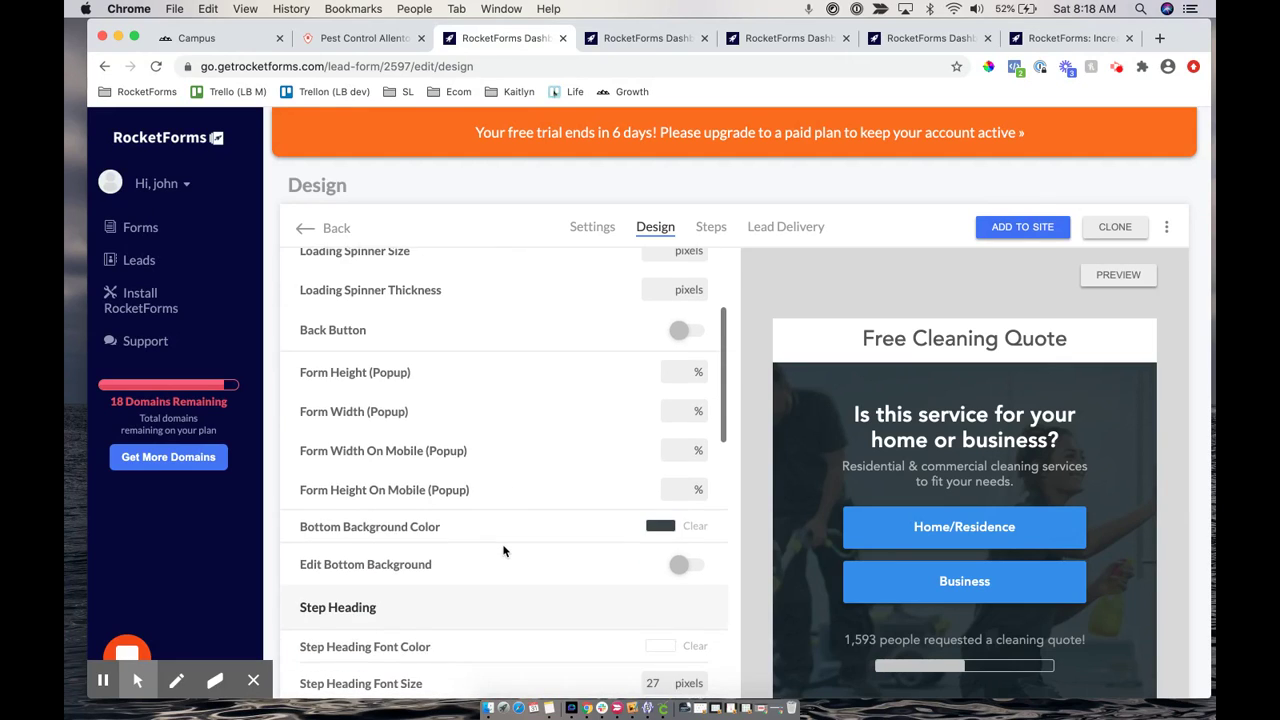
pyautogui.moveTo(300, 320); pyautogui.dragTo(366, 337)
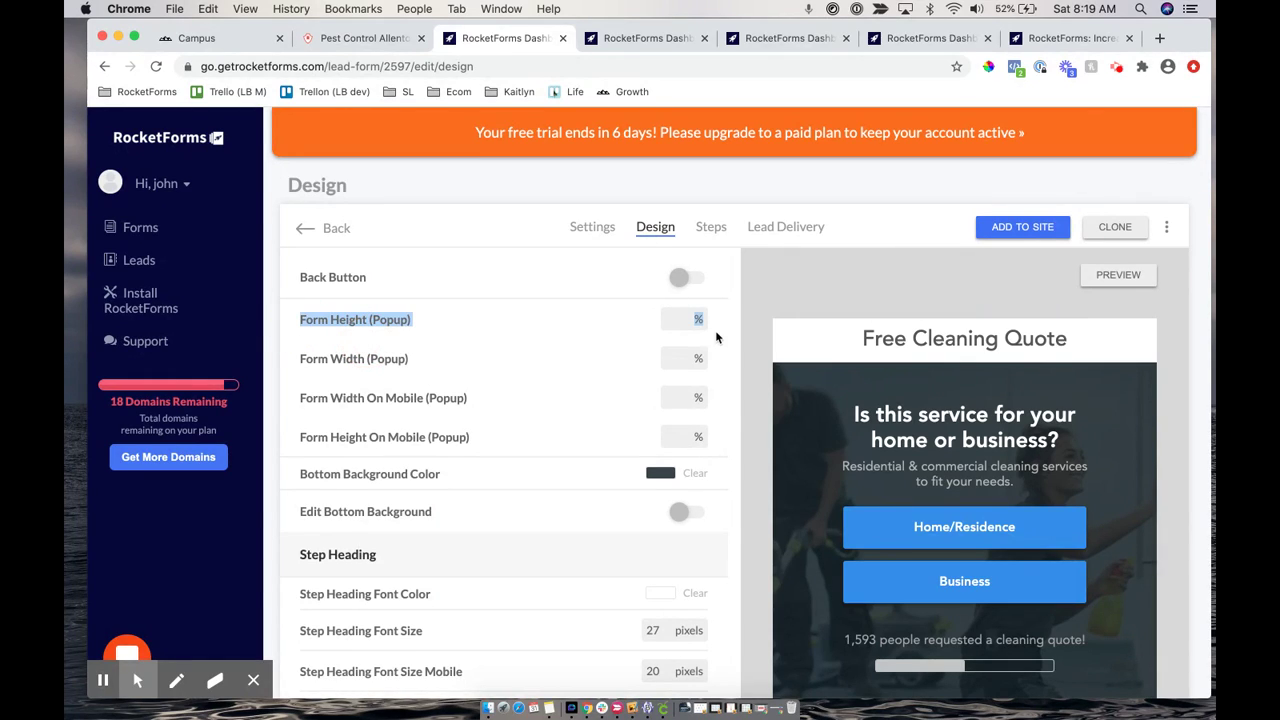
pyautogui.click(676, 316)
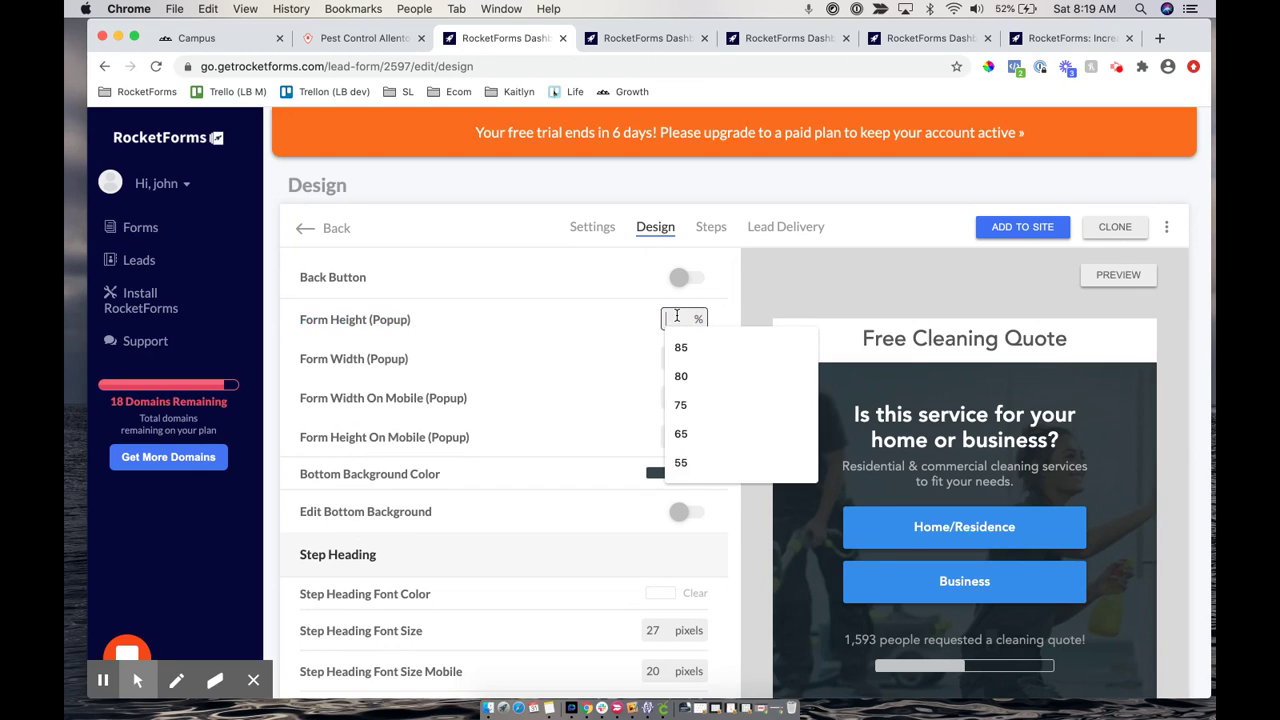
pyautogui.click(684, 436)
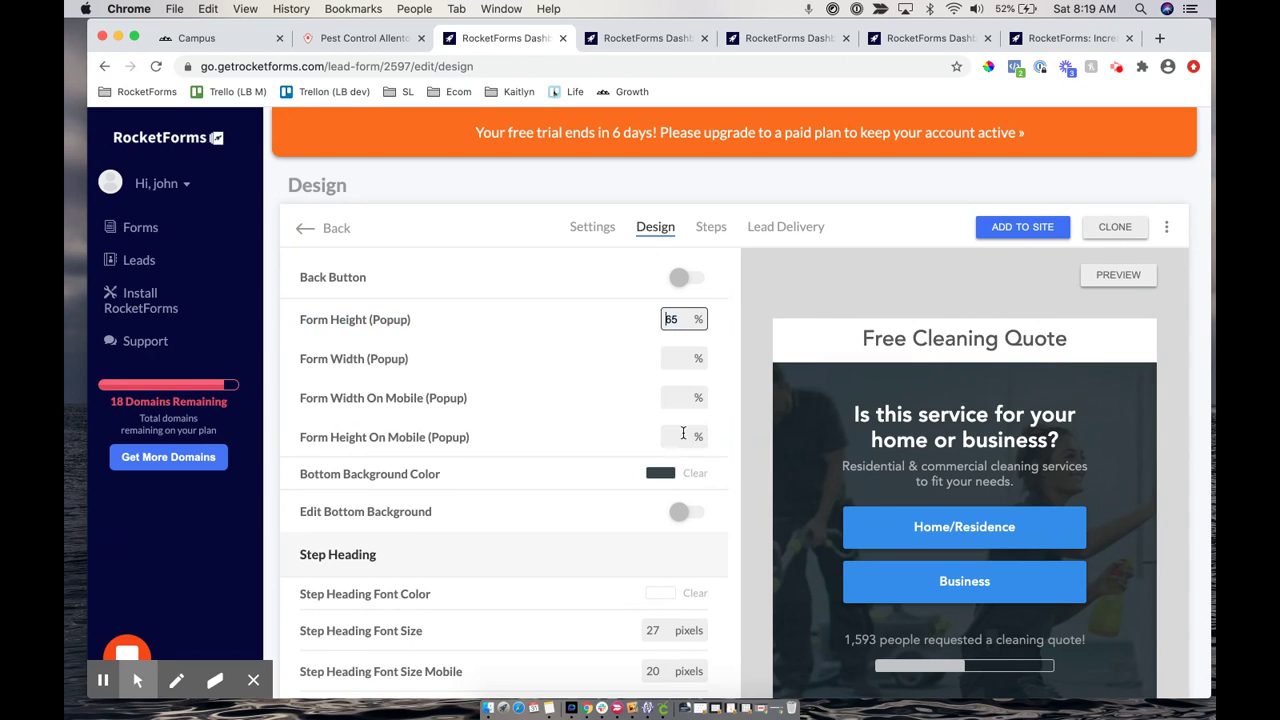
# Set the popup's Form Width to 55% and save the design
pyautogui.click(670, 355)
pyautogui.write('55')
pyautogui.scroll(5, 660, 345)
pyautogui.click(686, 282)
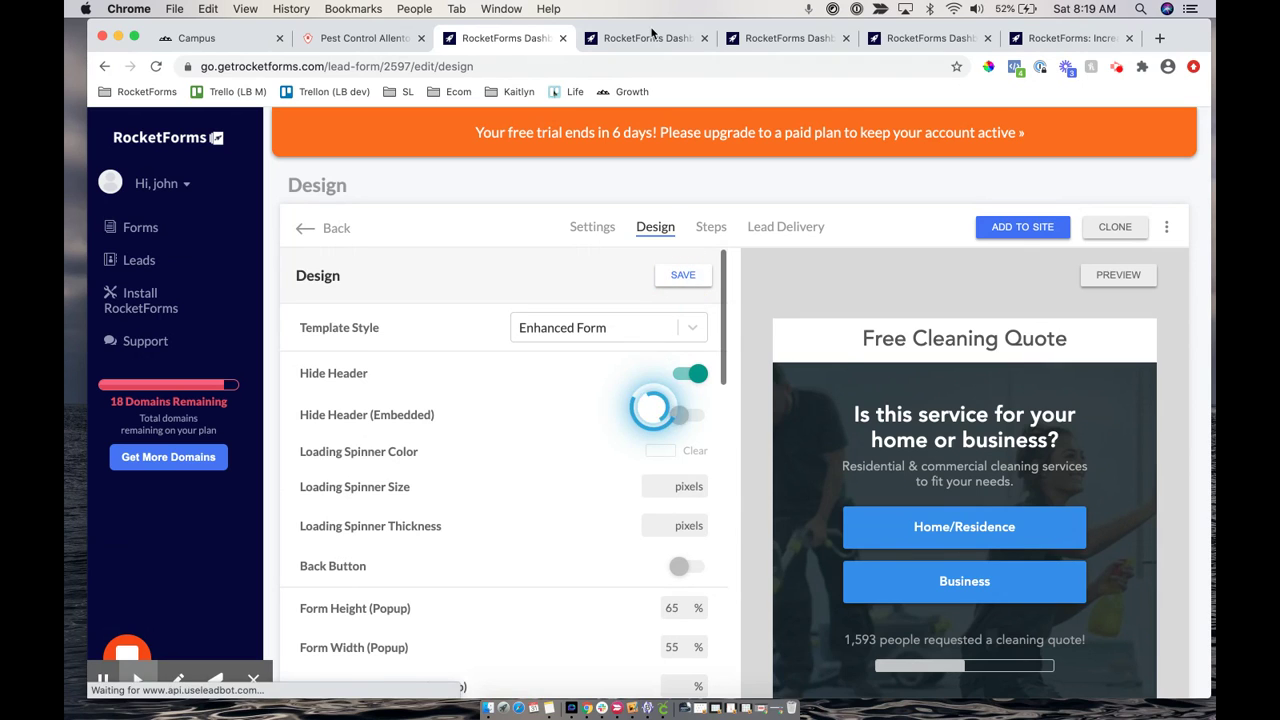
# Reload the full form preview, start the demo and open the quote popup to check its new size
pyautogui.click(594, 42)
pyautogui.click(469, 66)
pyautogui.press('Return')
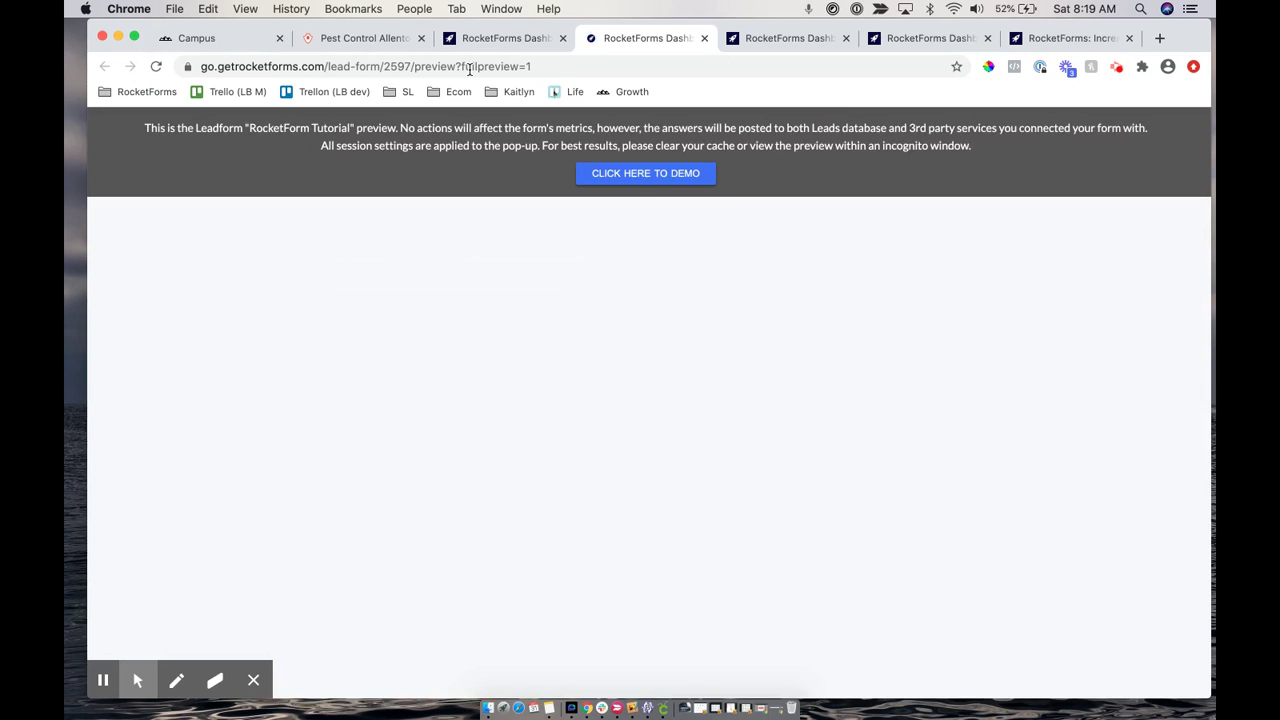
pyautogui.click(645, 175)
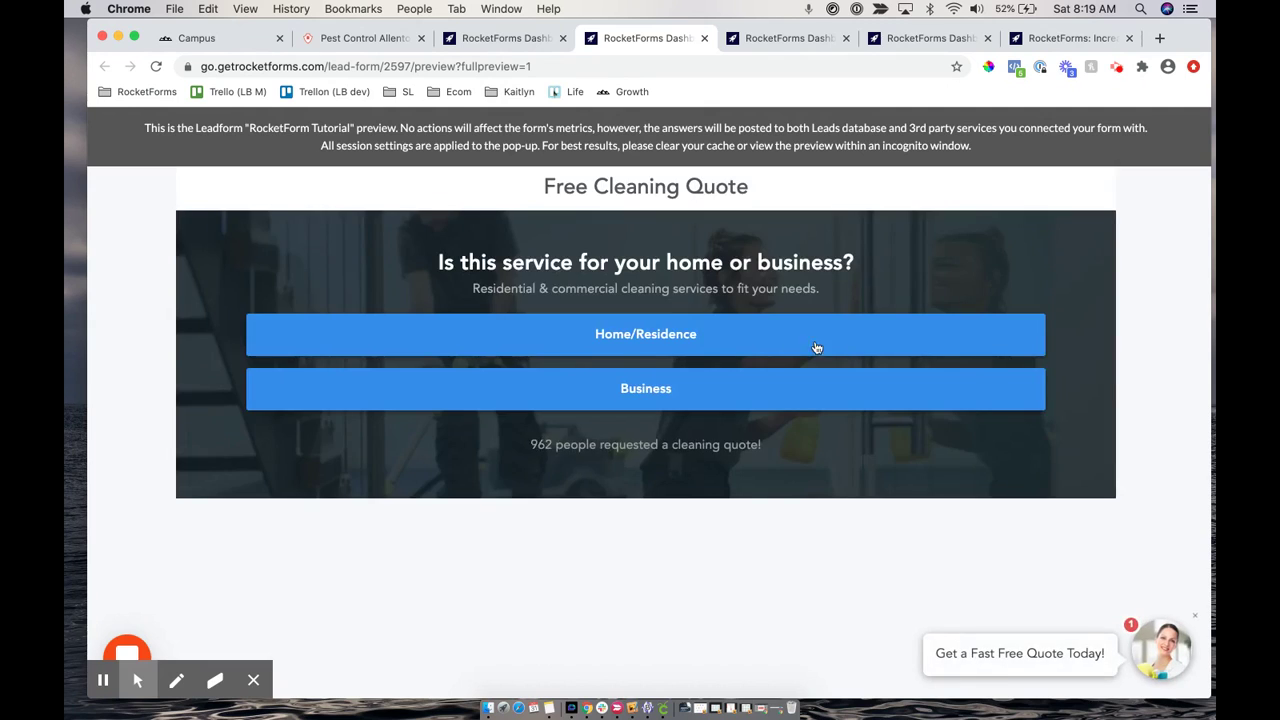
pyautogui.click(1000, 660)
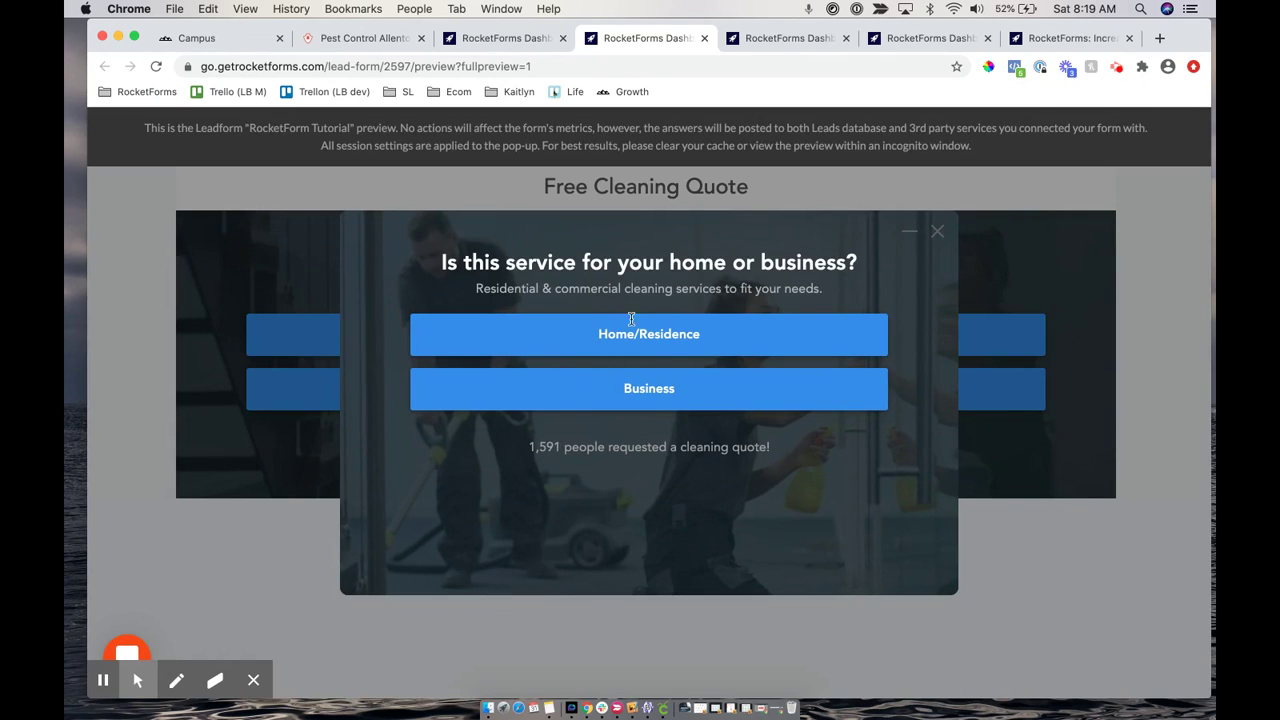
# Return to the form editor, turn off Hide Header and save the design
pyautogui.click(503, 40)
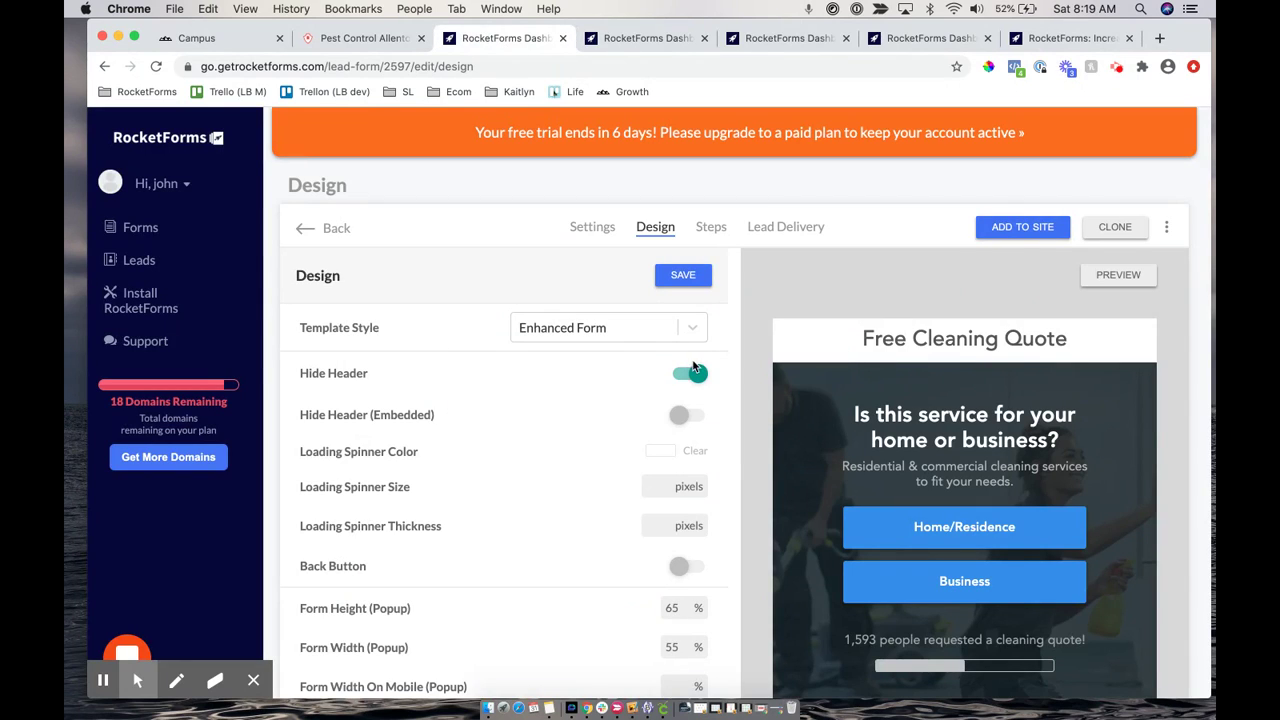
pyautogui.click(690, 372)
pyautogui.click(683, 275)
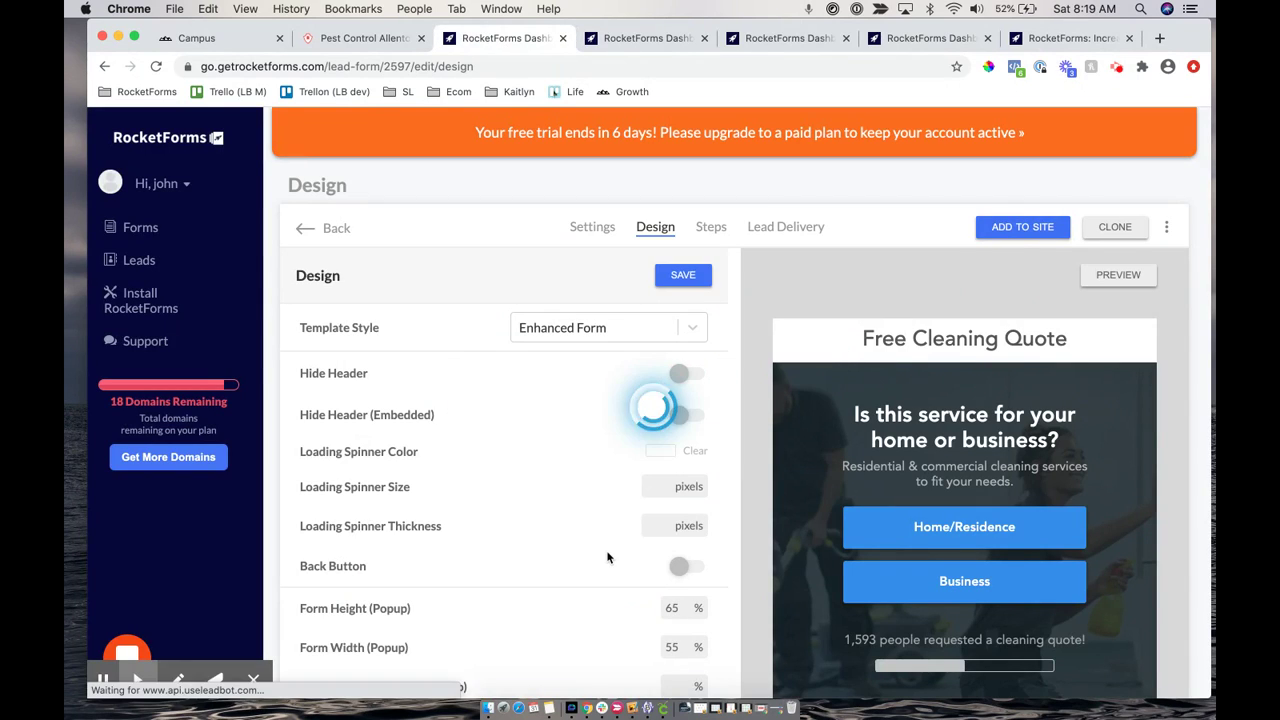
# Change the form's Top Background Color to red (#D41212)
pyautogui.scroll(-8, 607, 557)
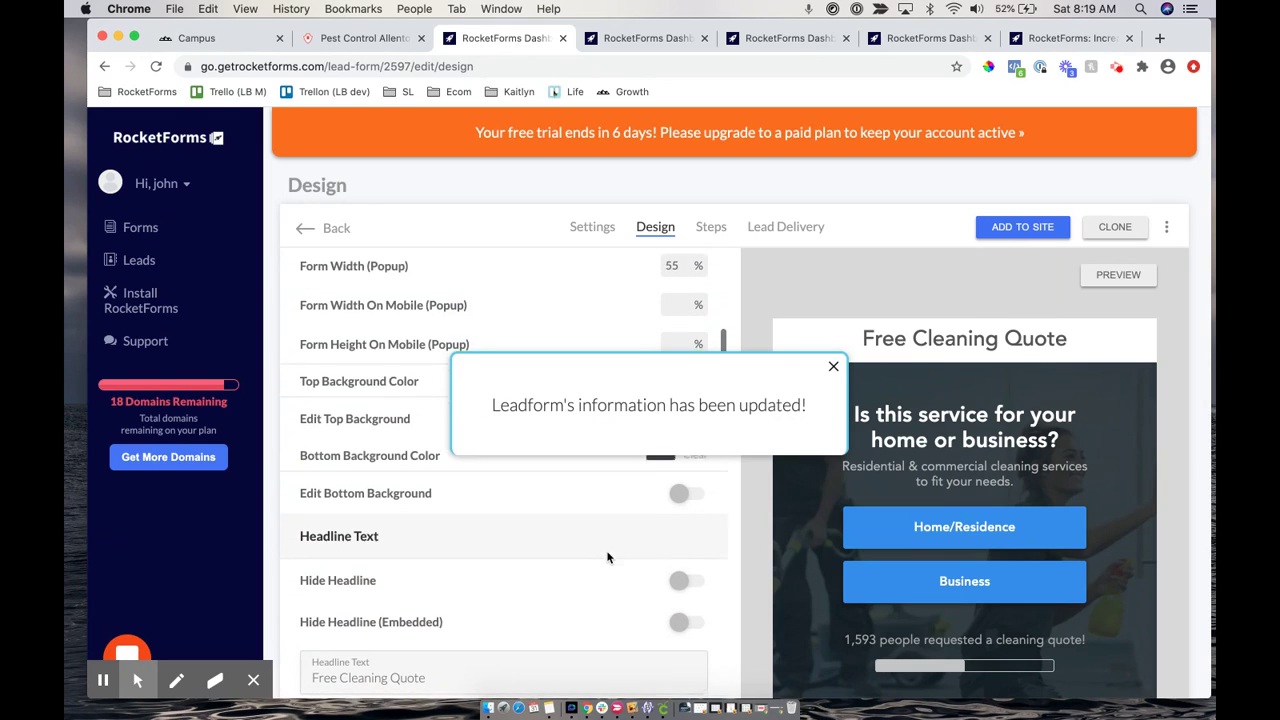
pyautogui.moveTo(858, 338); pyautogui.dragTo(1120, 348)
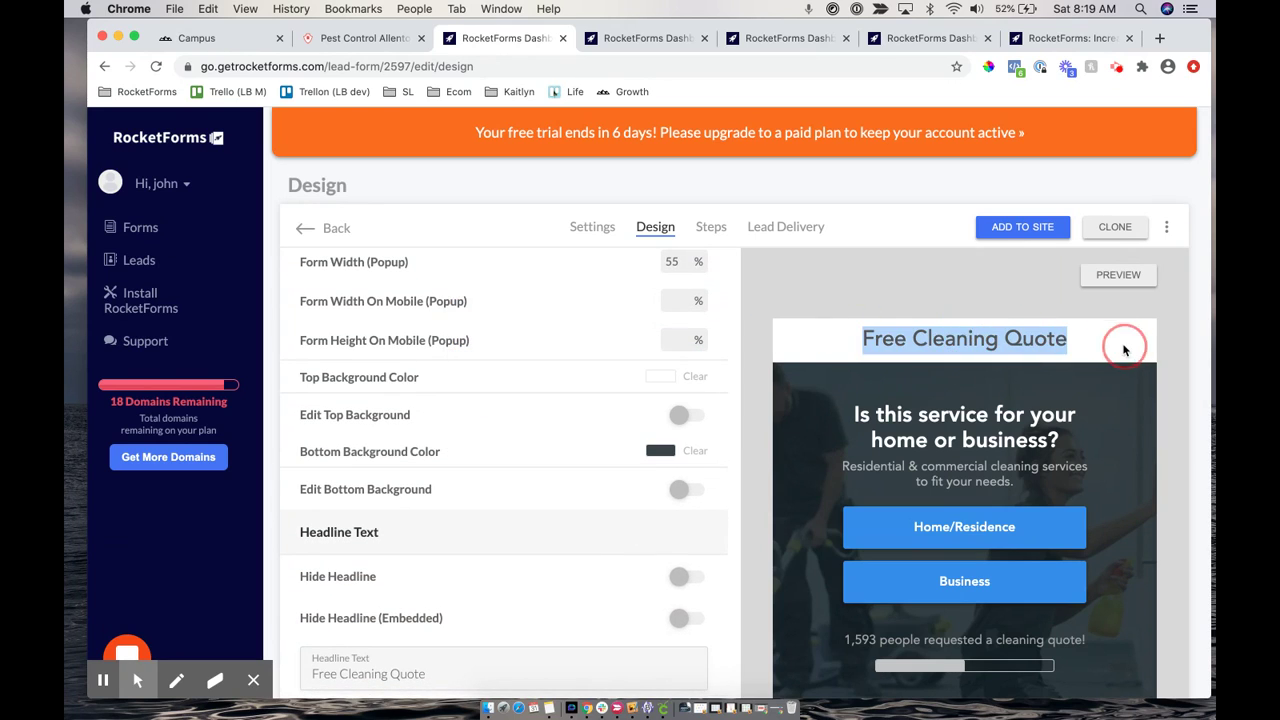
pyautogui.click(660, 377)
pyautogui.click(660, 403)
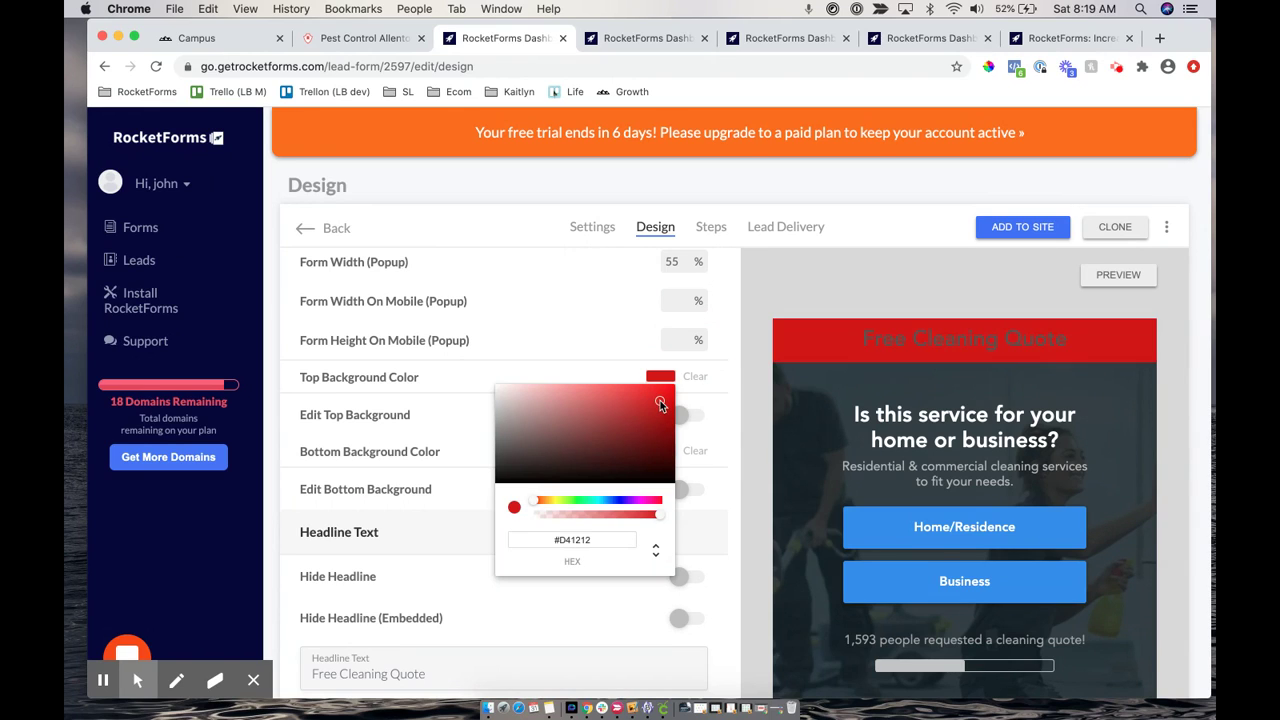
# Set the Top Background Color to white with the hex value #fff
pyautogui.click(581, 539)
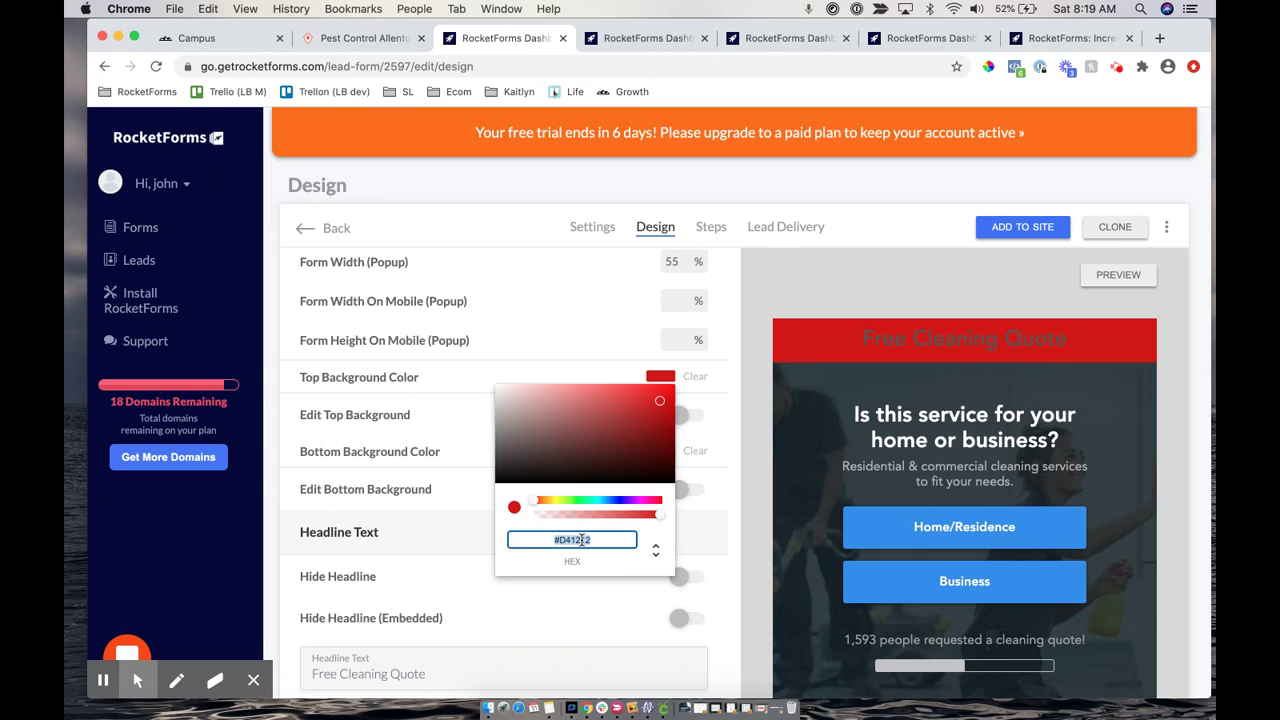
pyautogui.write('#fff')
pyautogui.click(730, 397)
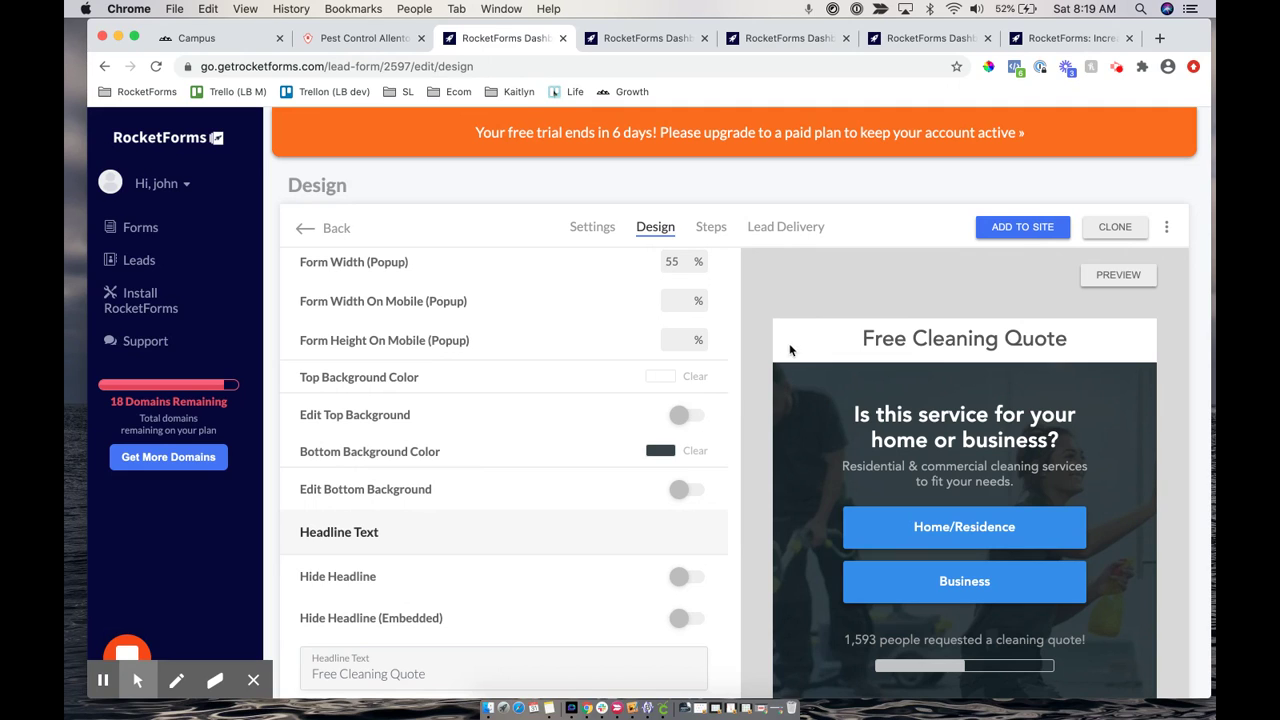
# Turn on Edit Top Background to view its image upload option and turn it off again
pyautogui.click(690, 418)
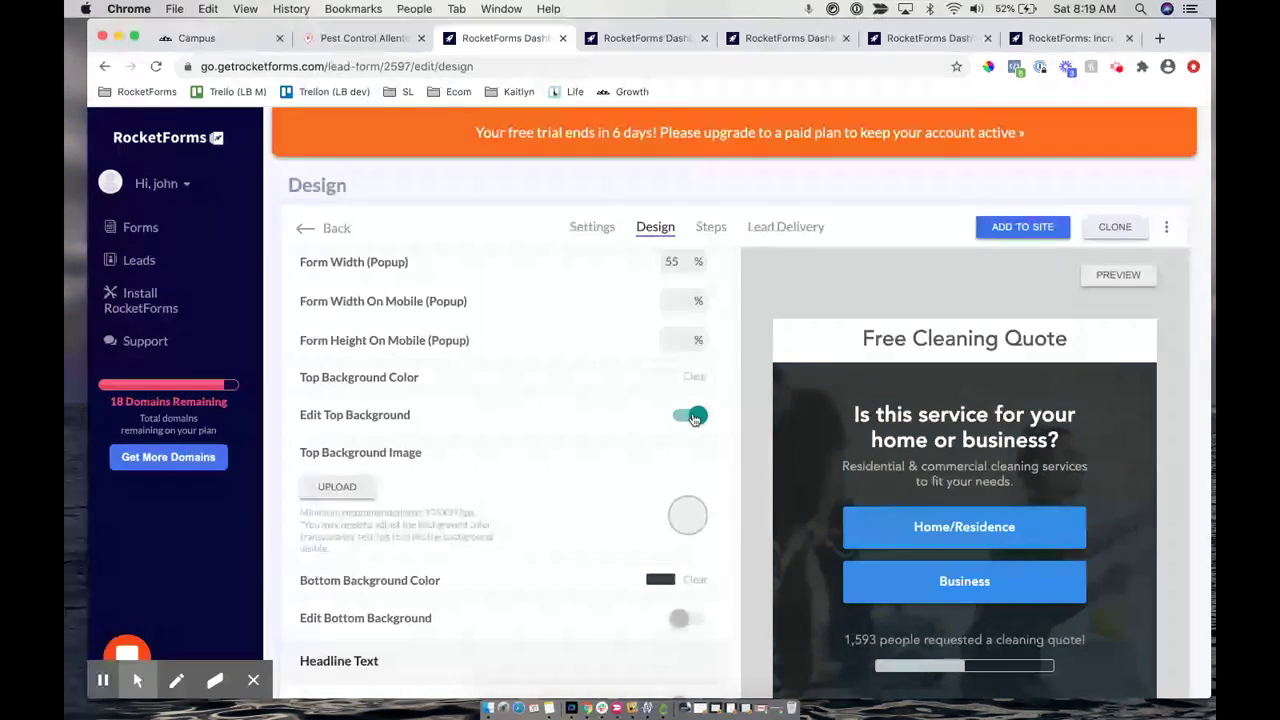
pyautogui.click(693, 420)
# Turn on Edit Bottom Background to show the Bottom Background Image option
pyautogui.scroll(-2, 572, 487)
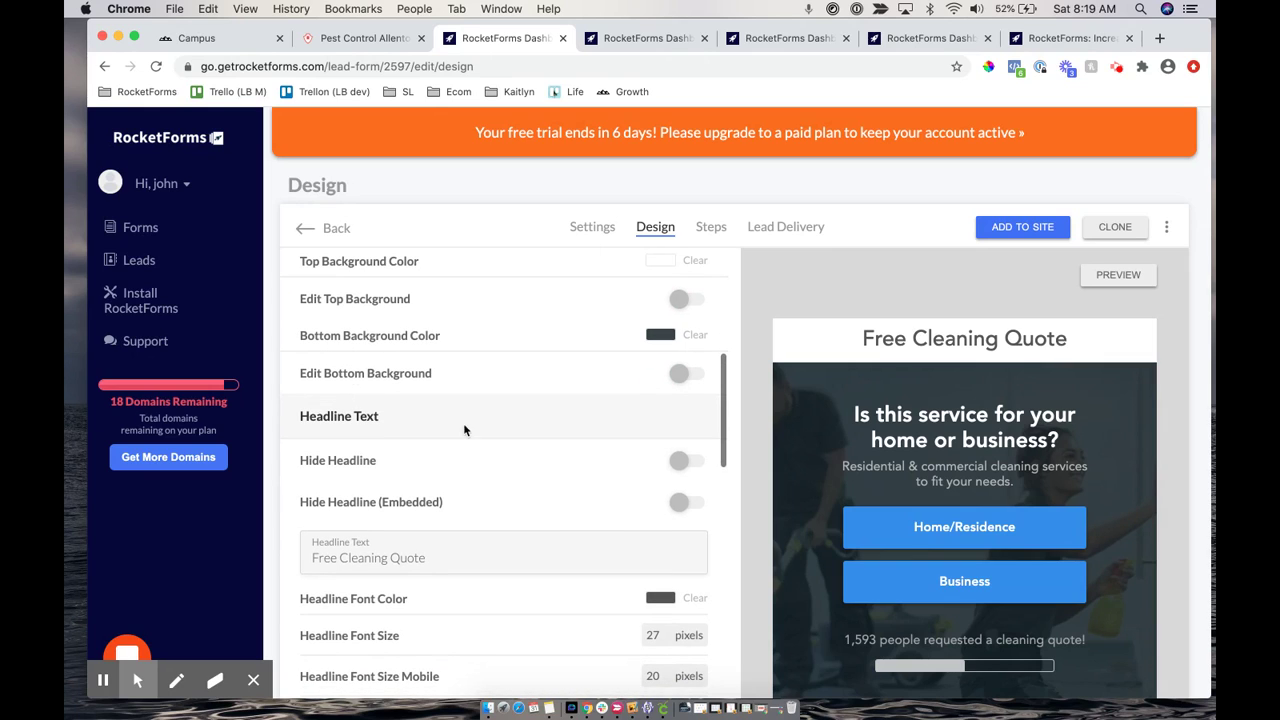
pyautogui.scroll(-1, 648, 383)
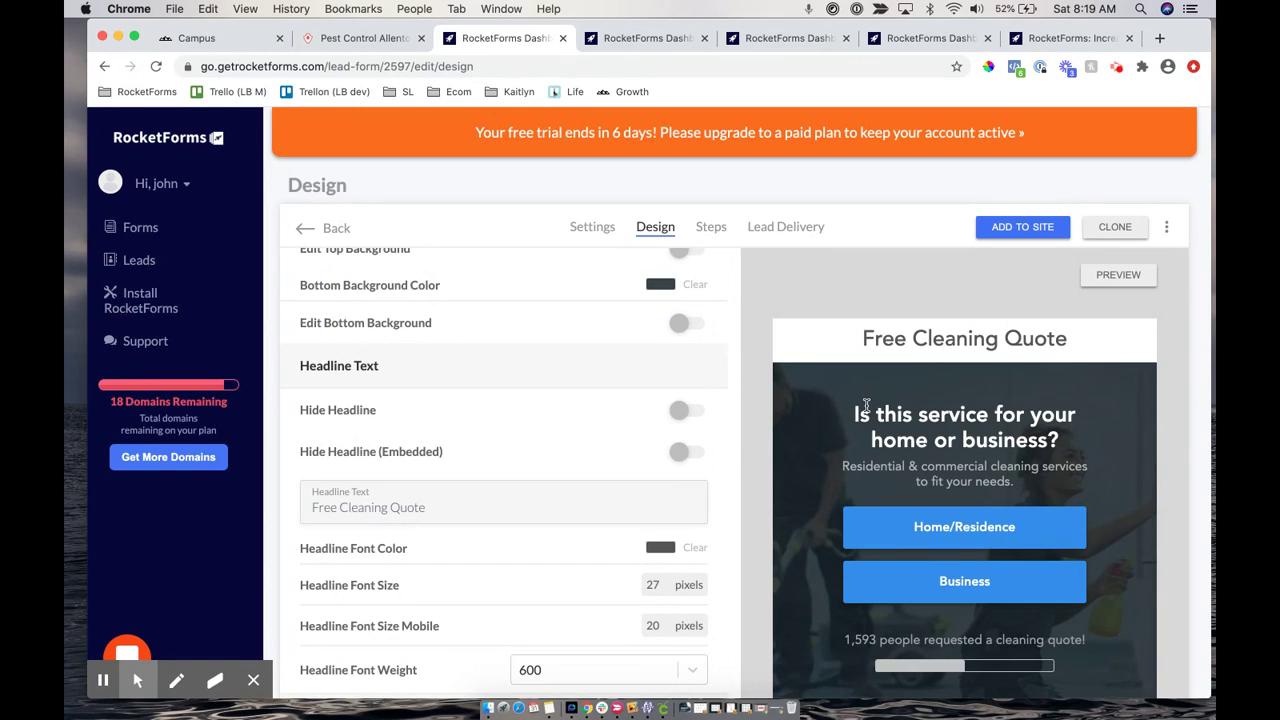
pyautogui.scroll(-1, 822, 500)
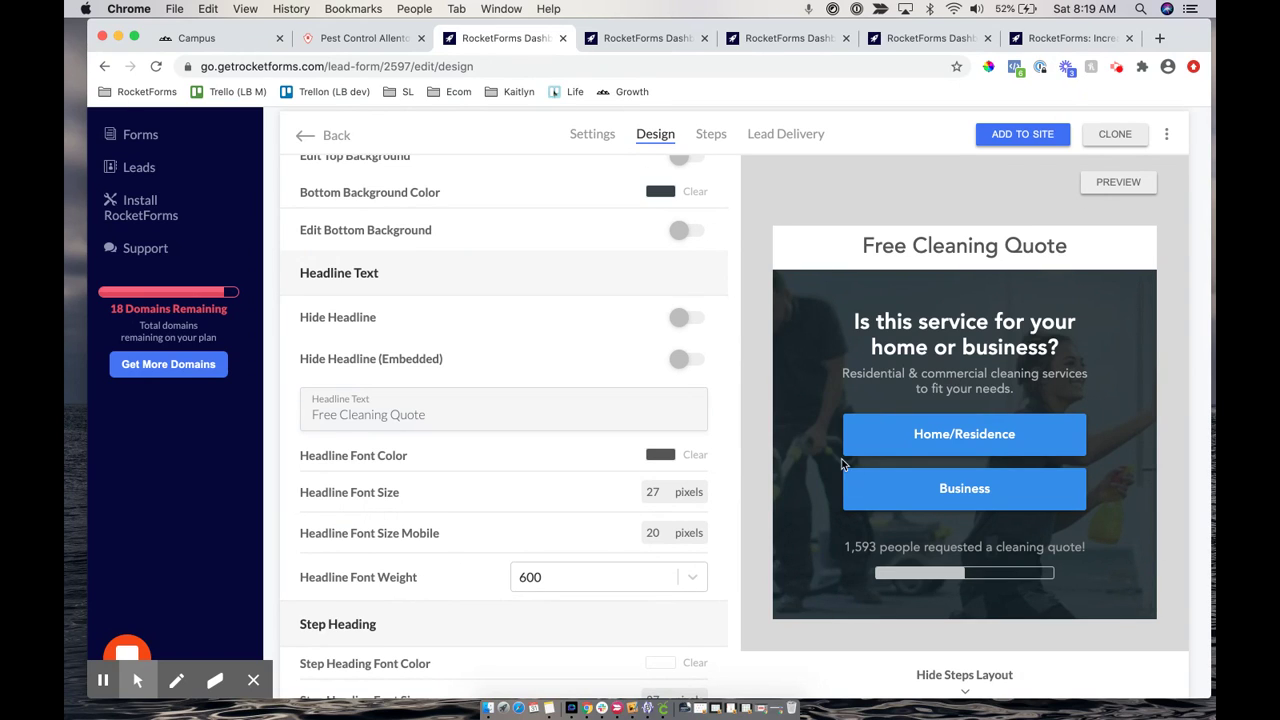
pyautogui.scroll(1, 805, 420)
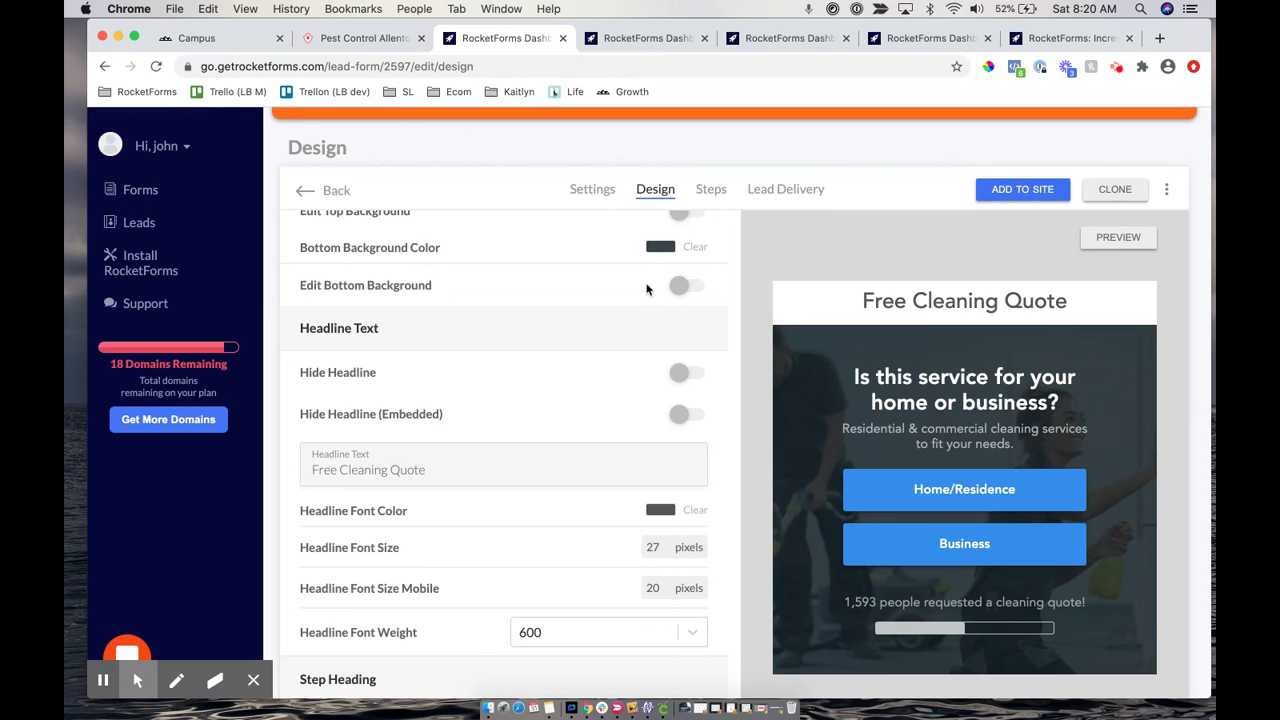
pyautogui.click(677, 287)
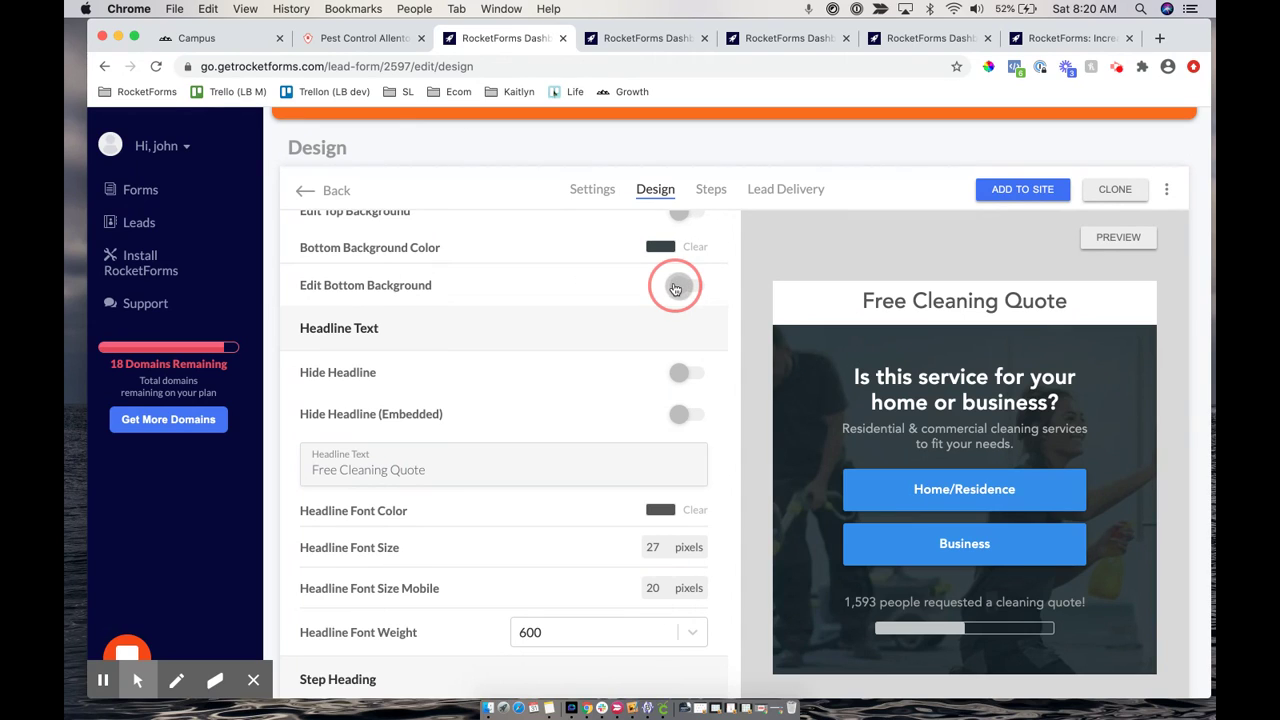
pyautogui.click(676, 288)
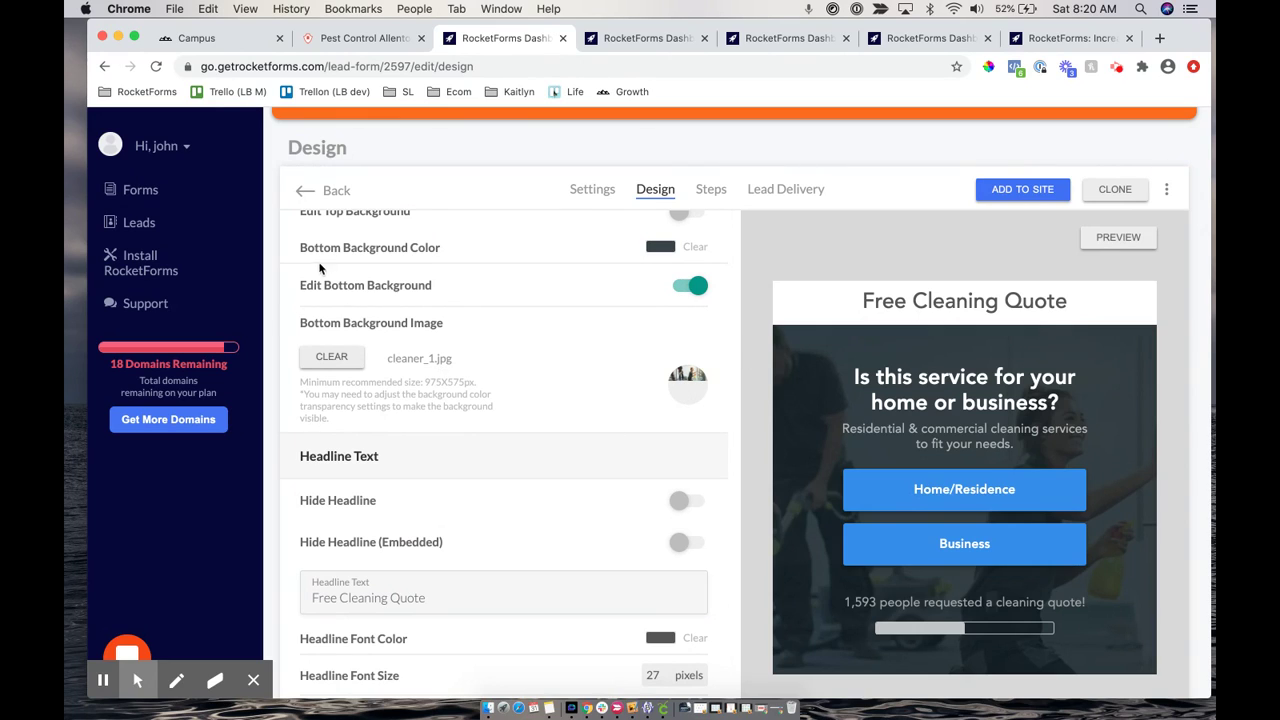
# Try the Bottom Background Color at full opacity (1) and at fully transparent (0)
pyautogui.scroll(2, 320, 258)
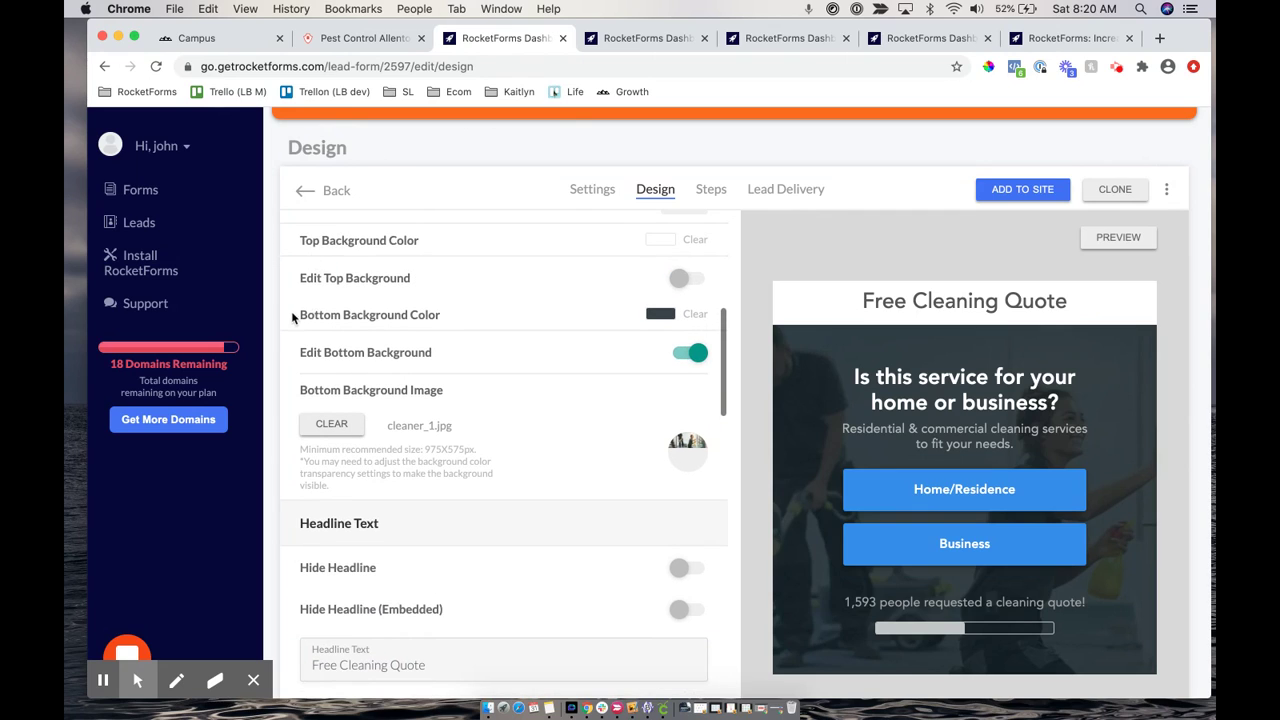
pyautogui.click(662, 312)
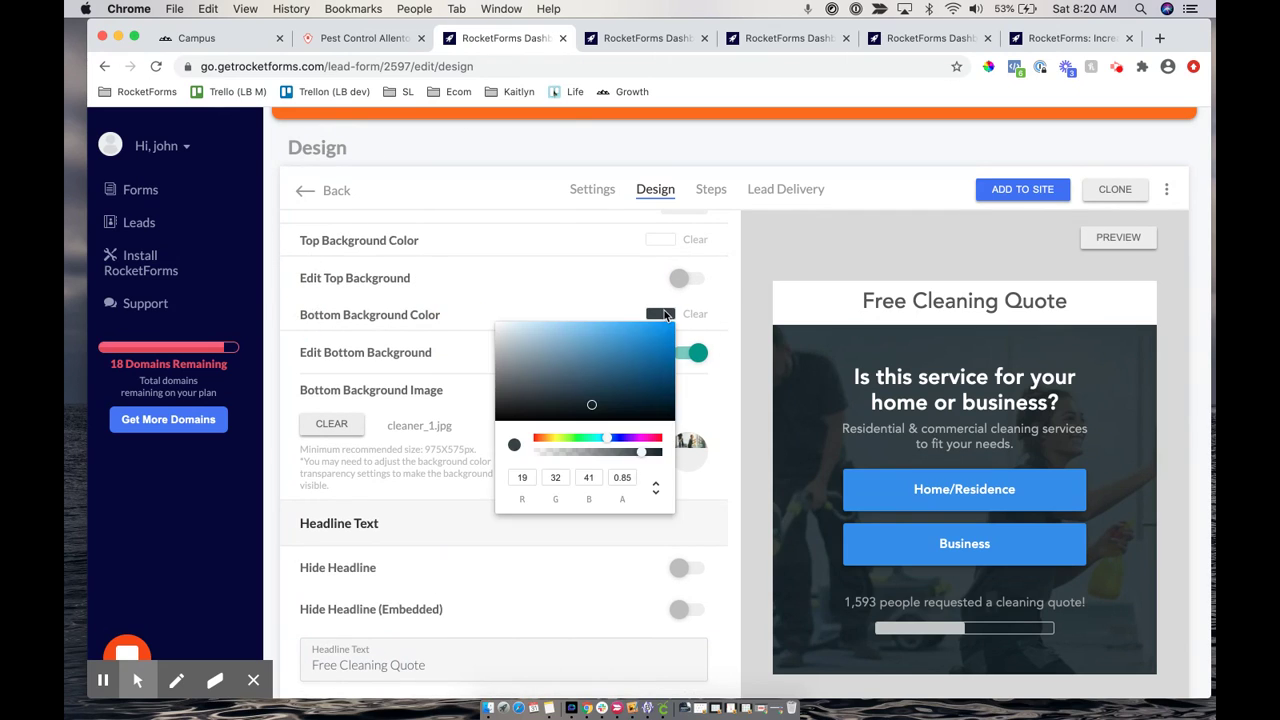
pyautogui.click(641, 455)
pyautogui.moveTo(641, 455); pyautogui.dragTo(722, 463)
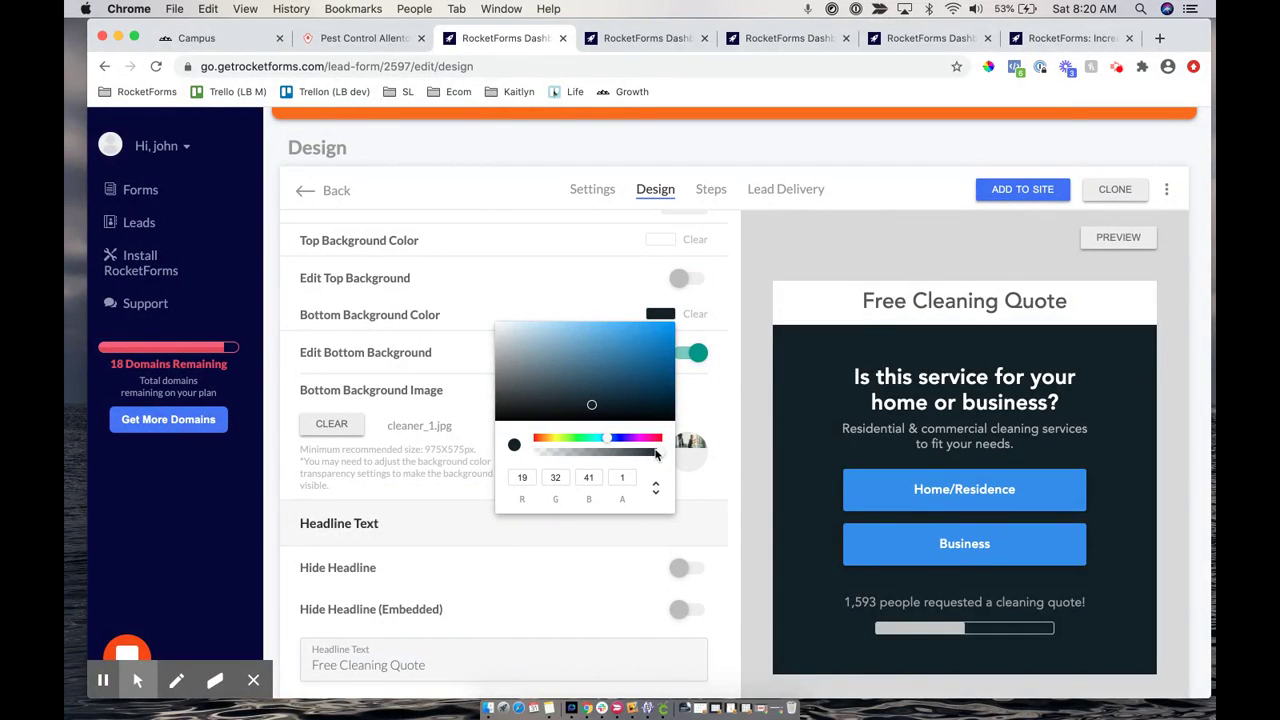
pyautogui.moveTo(656, 454); pyautogui.dragTo(535, 457)
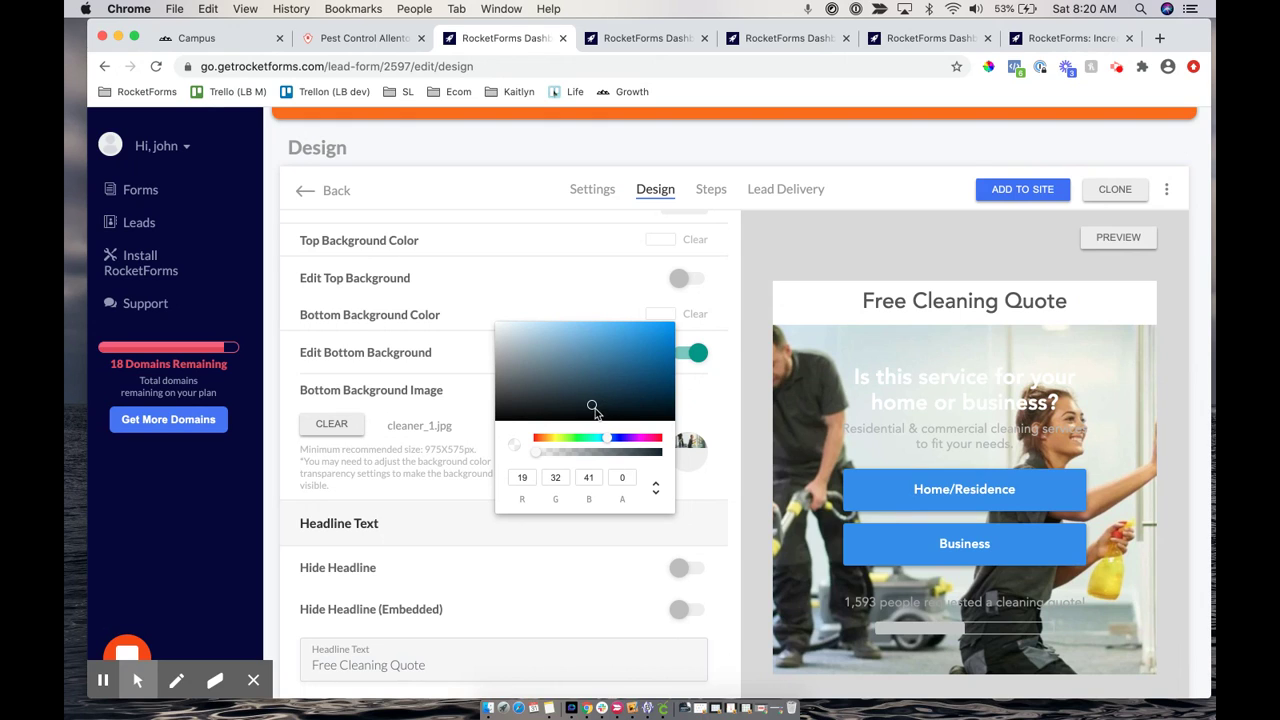
# Set the Bottom Background Color to black (0, 0, 0) with an opacity of about 0.73
pyautogui.click(499, 420)
pyautogui.moveTo(499, 420); pyautogui.dragTo(491, 421)
pyautogui.click(628, 452)
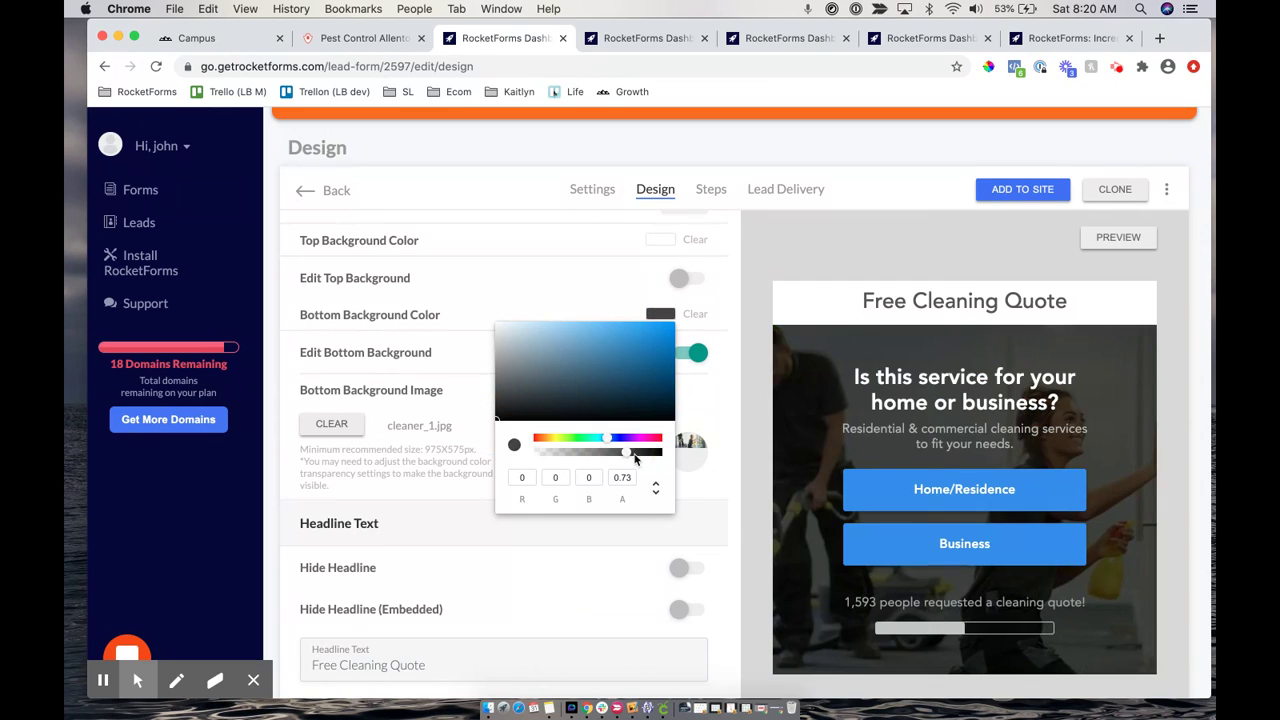
# Try an opacity of 0.8 for the black bottom background and set it to 0.75
pyautogui.click(622, 477)
pyautogui.moveTo(623, 478); pyautogui.dragTo(635, 479)
pyautogui.write('80')
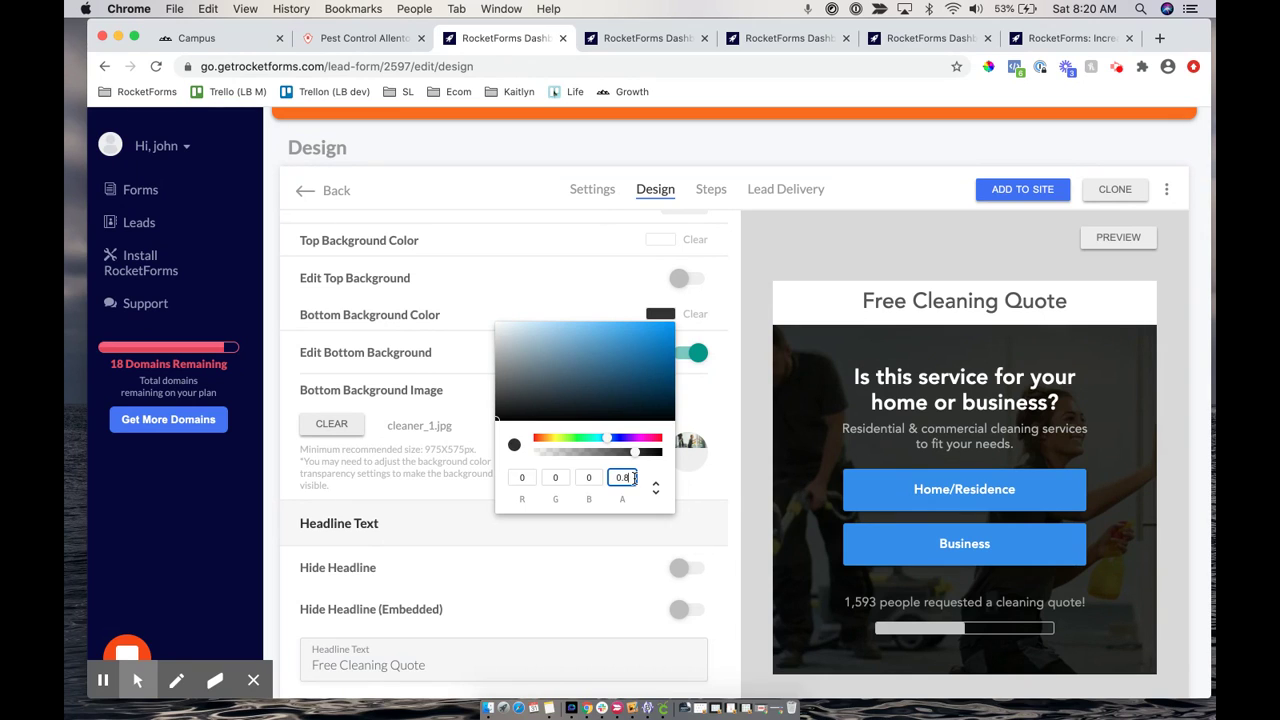
pyautogui.press('BackSpace')
pyautogui.write('7')
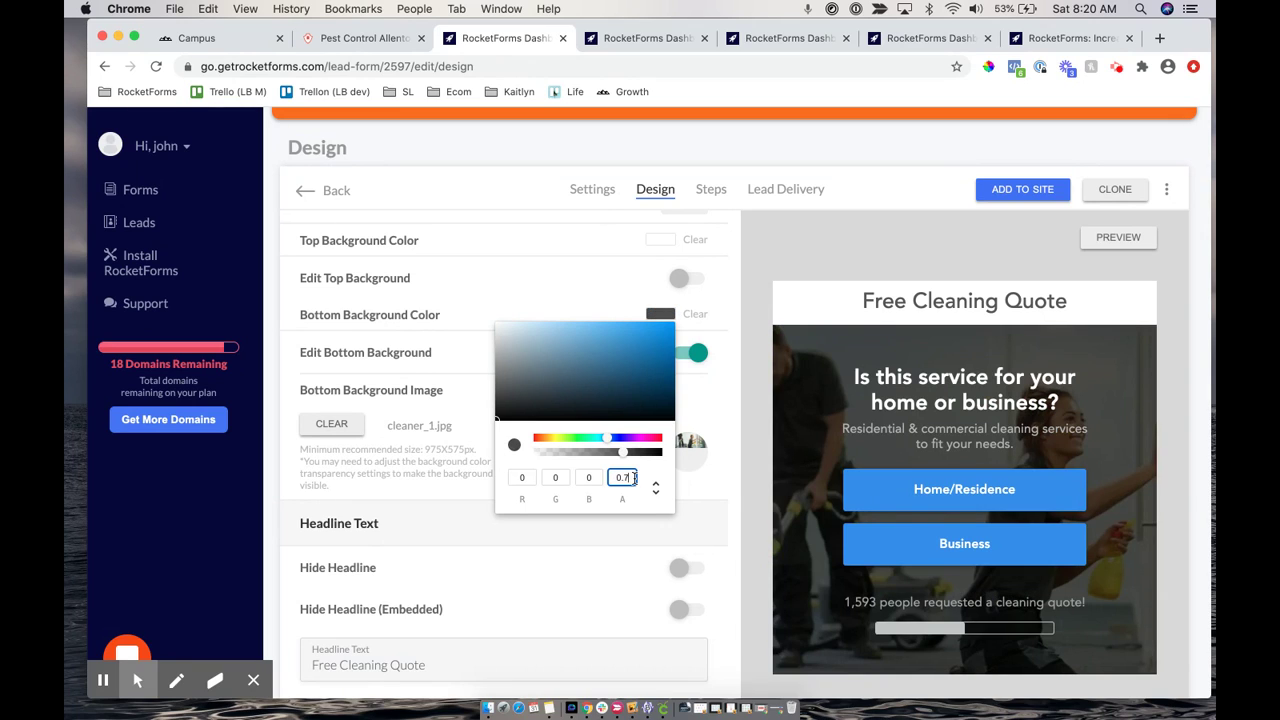
pyautogui.write('5')
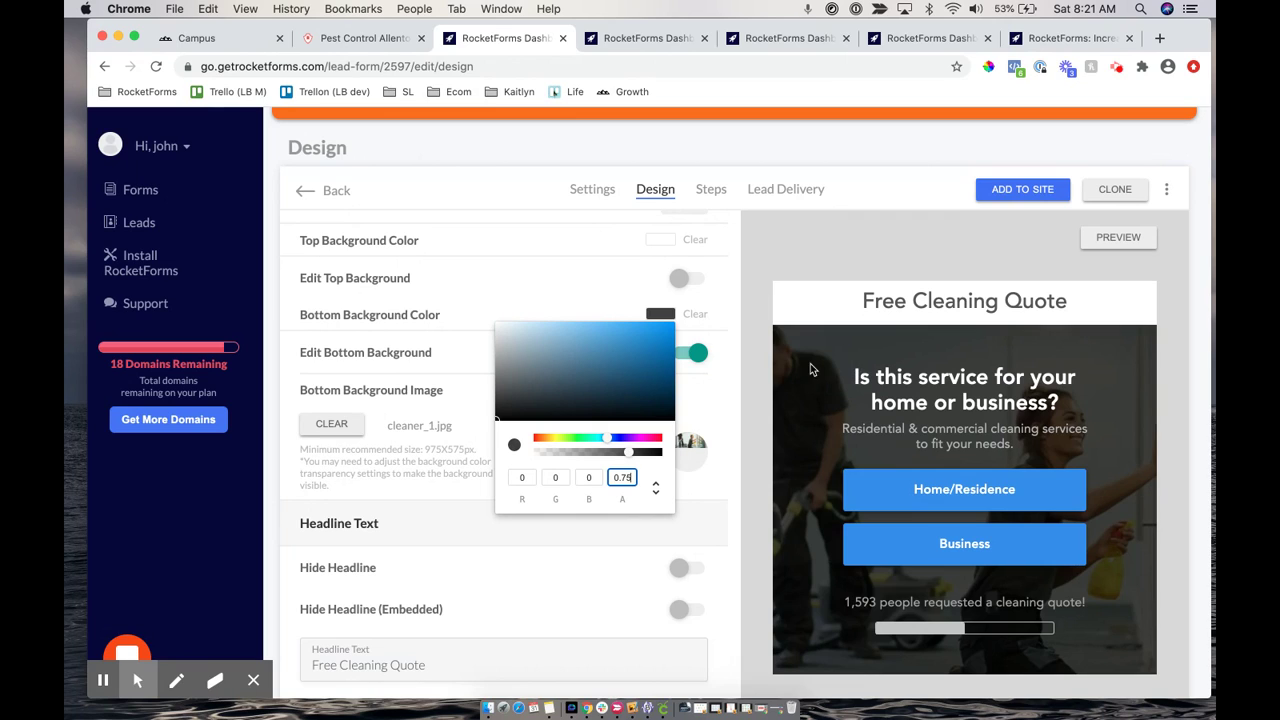
pyautogui.click(730, 408)
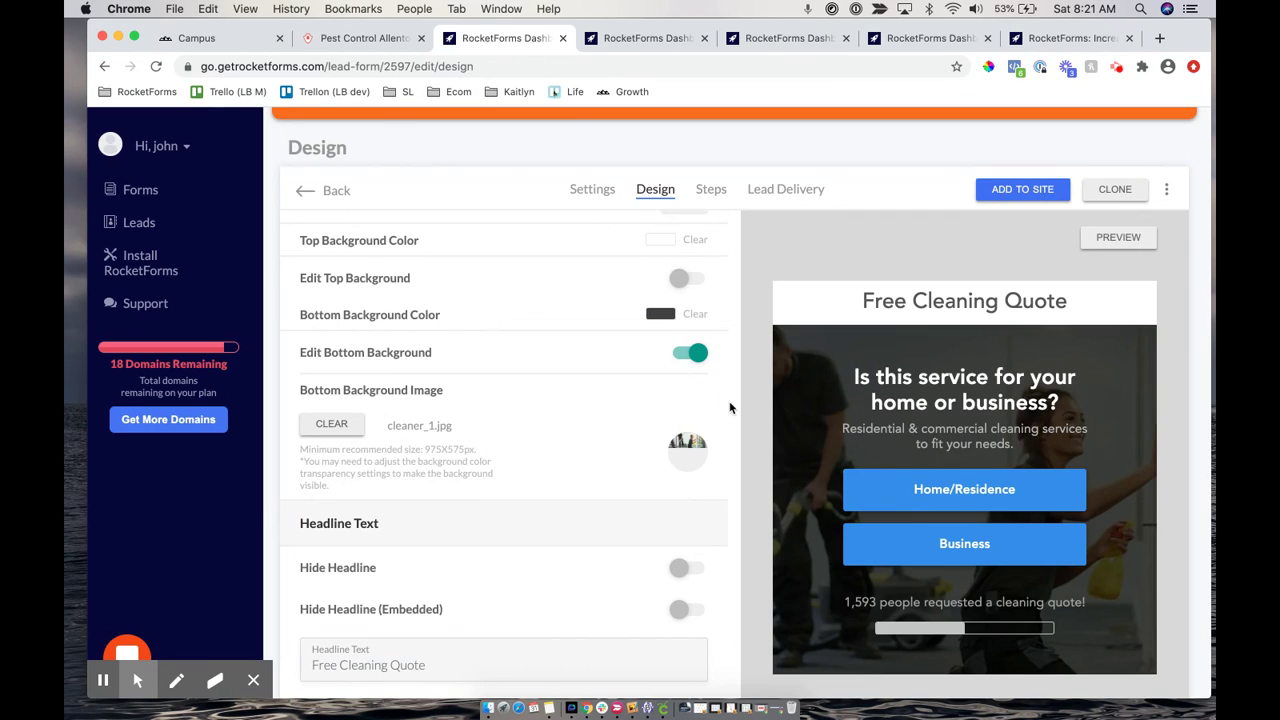
# Clear the bottom background image cleaner_1.jpg and dismiss the update notice
pyautogui.click(333, 425)
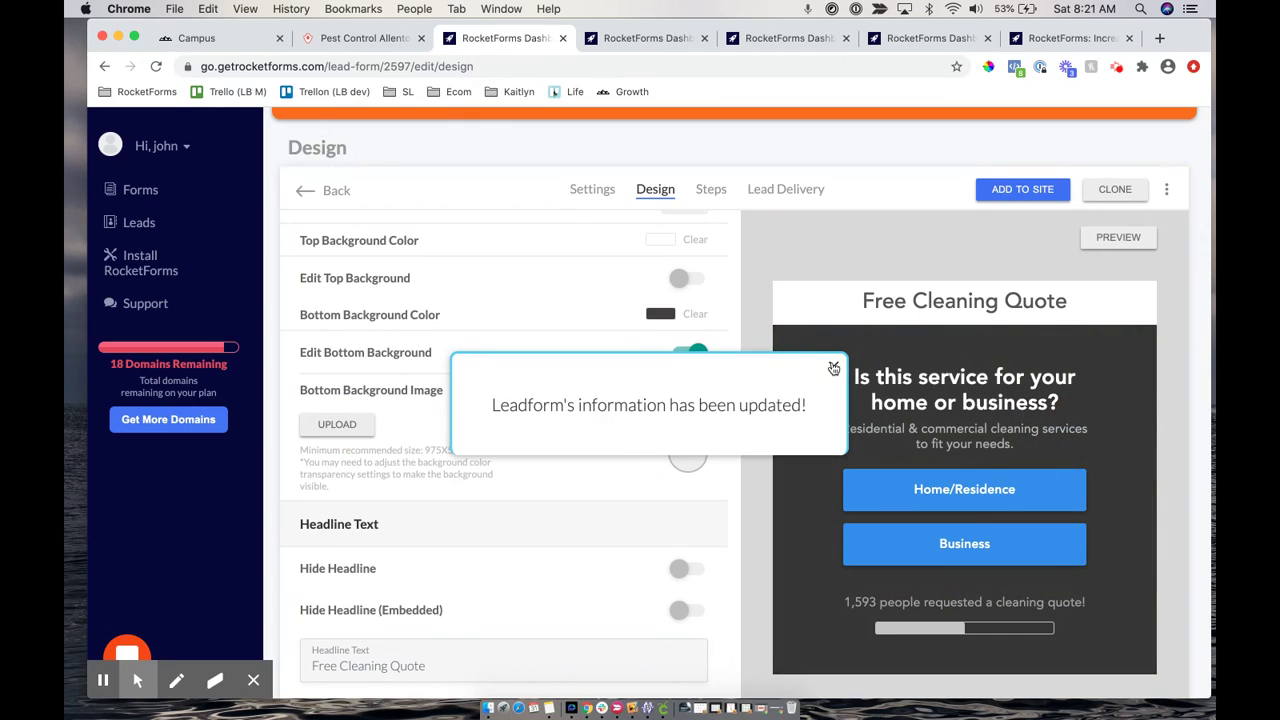
pyautogui.click(833, 368)
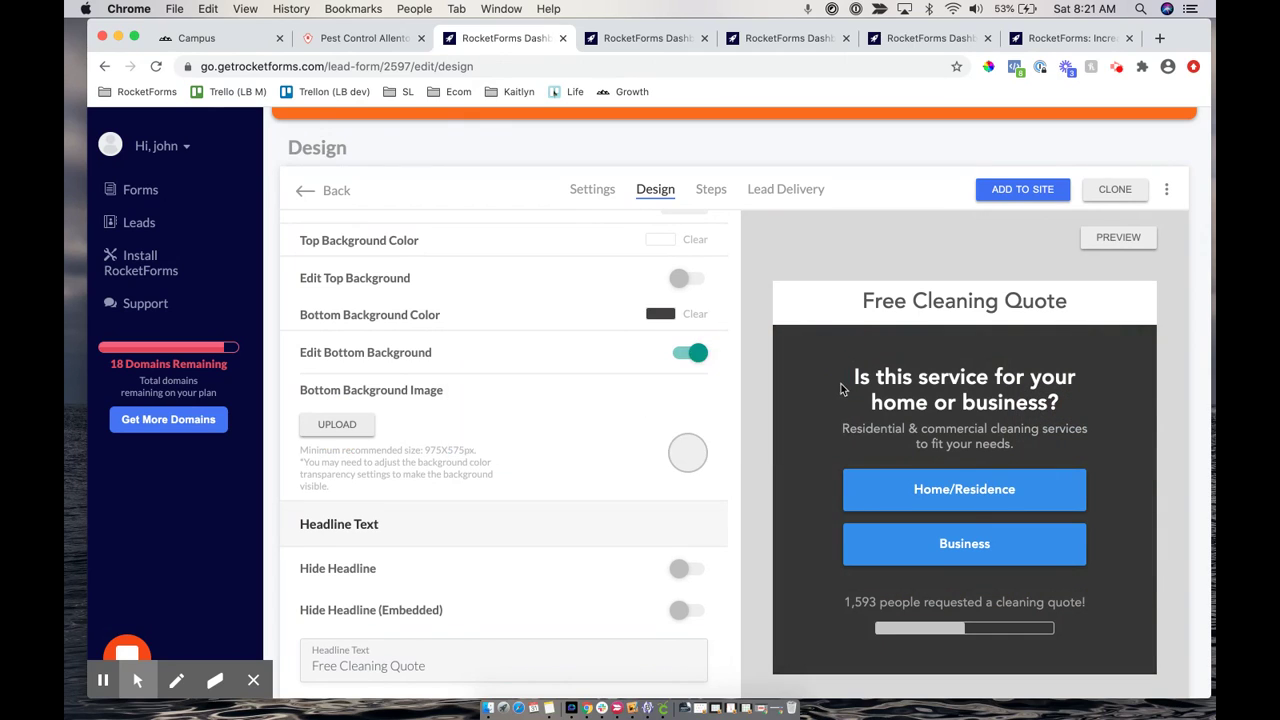
# Change the Bottom Background Color to a dark slate blue with an opacity of about 0.81
pyautogui.click(660, 314)
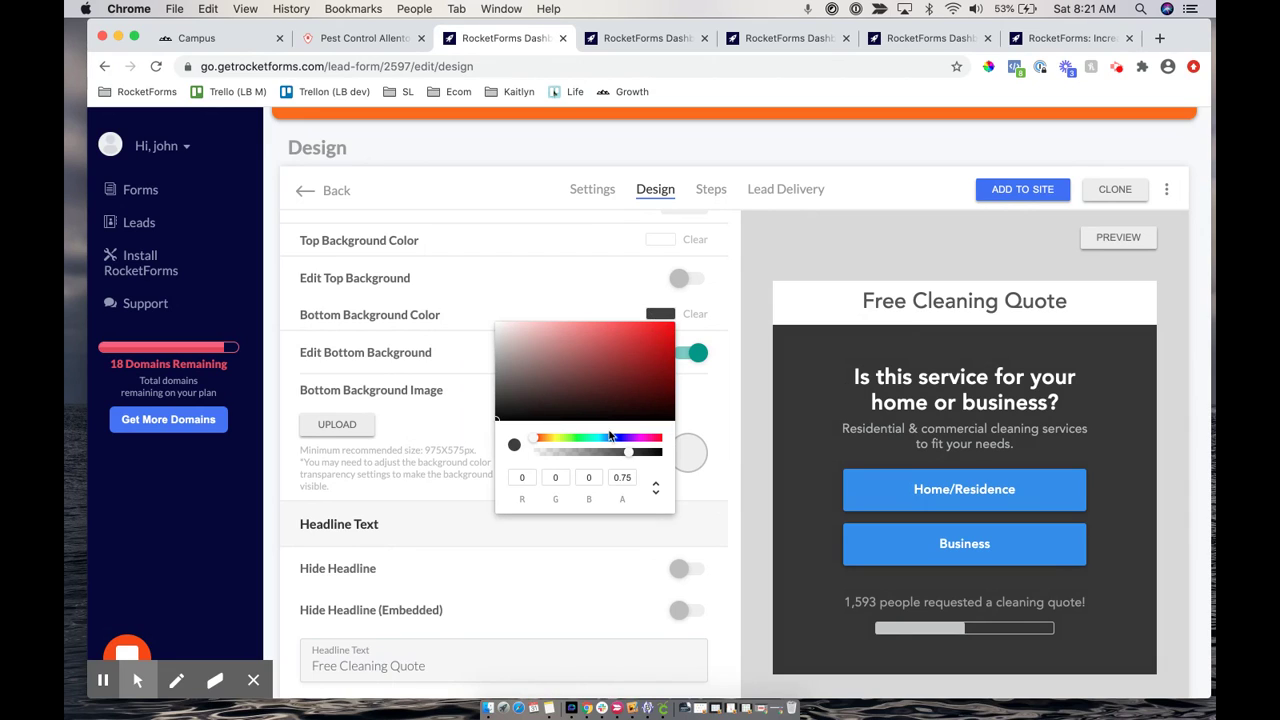
pyautogui.click(611, 439)
pyautogui.moveTo(598, 442)
pyautogui.mouseDown()
pyautogui.moveTo(614, 440)
pyautogui.moveTo(588, 396)
pyautogui.moveTo(559, 392)
pyautogui.mouseUp()
pyautogui.click(630, 391)
pyautogui.click(611, 438)
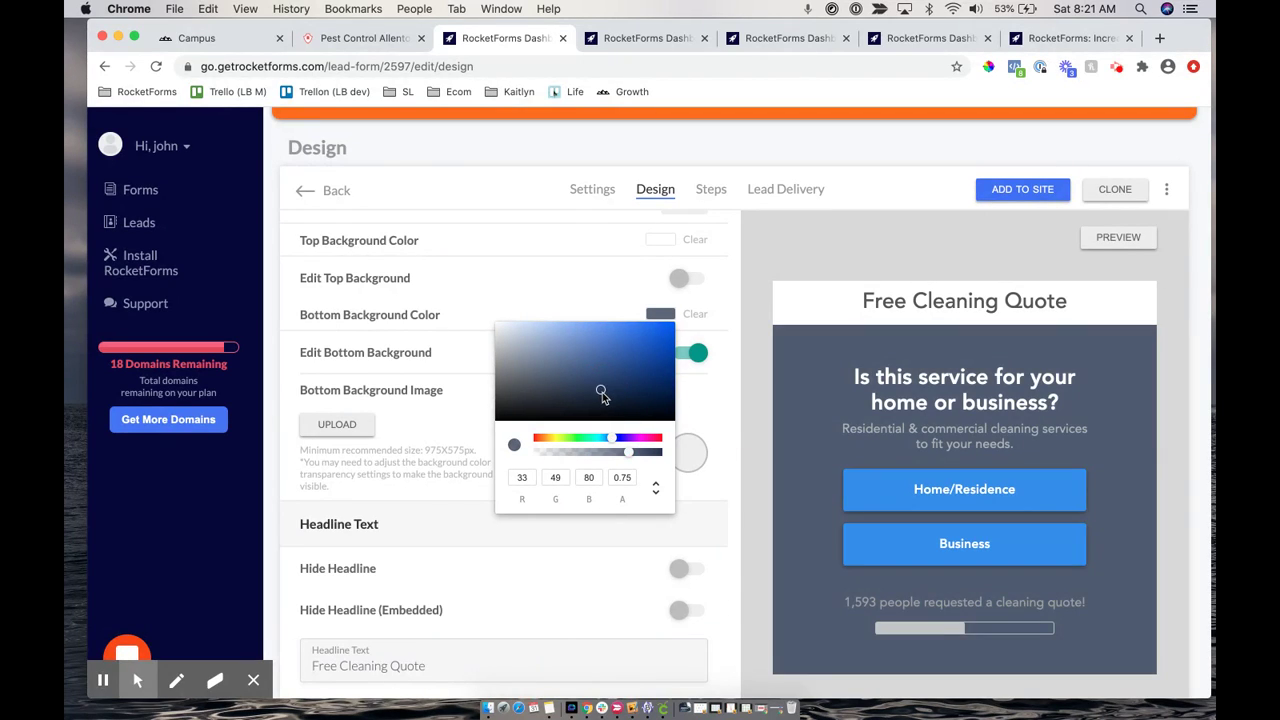
pyautogui.click(622, 396)
pyautogui.moveTo(622, 396); pyautogui.dragTo(574, 401)
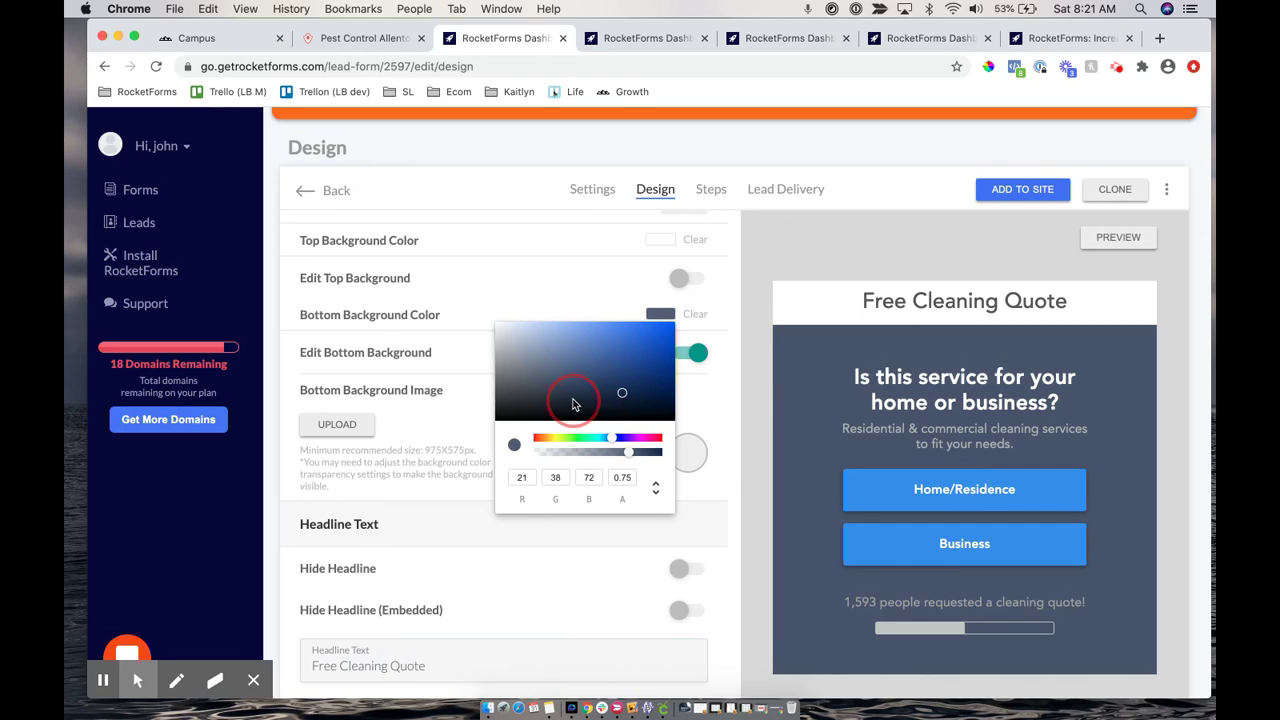
pyautogui.moveTo(633, 452); pyautogui.dragTo(637, 453)
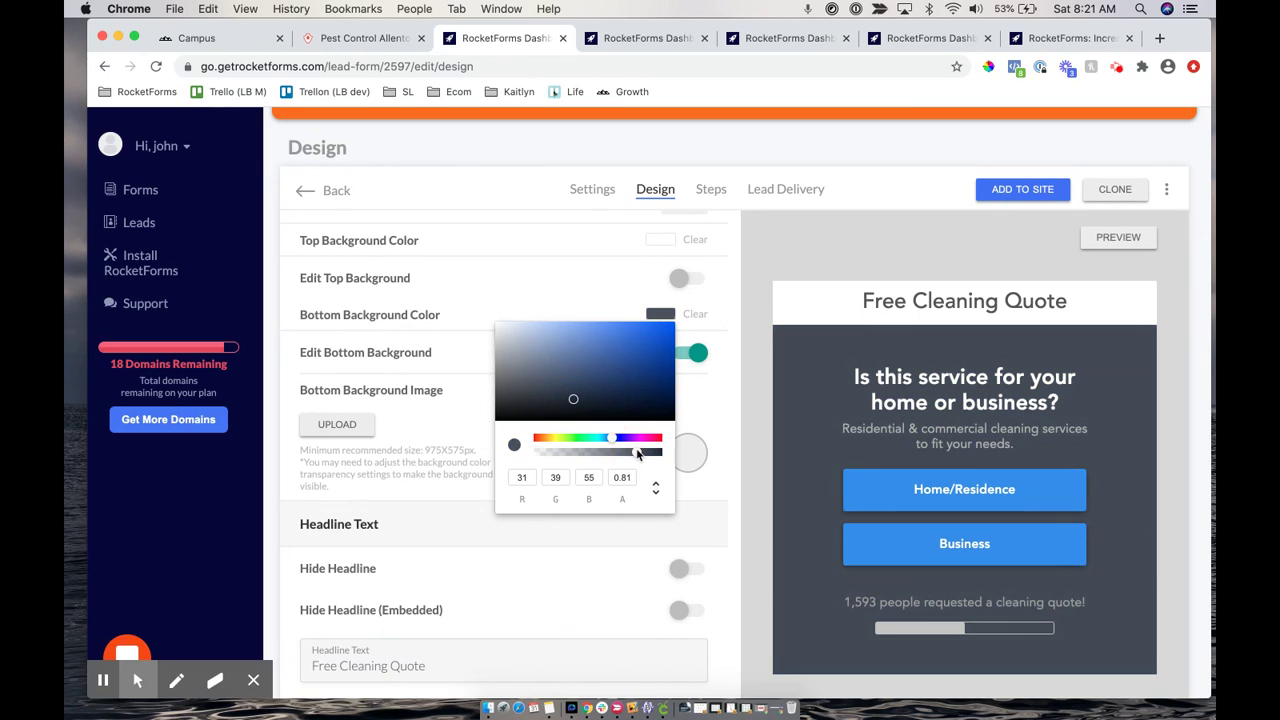
pyautogui.moveTo(588, 394); pyautogui.dragTo(598, 398)
pyautogui.click(737, 427)
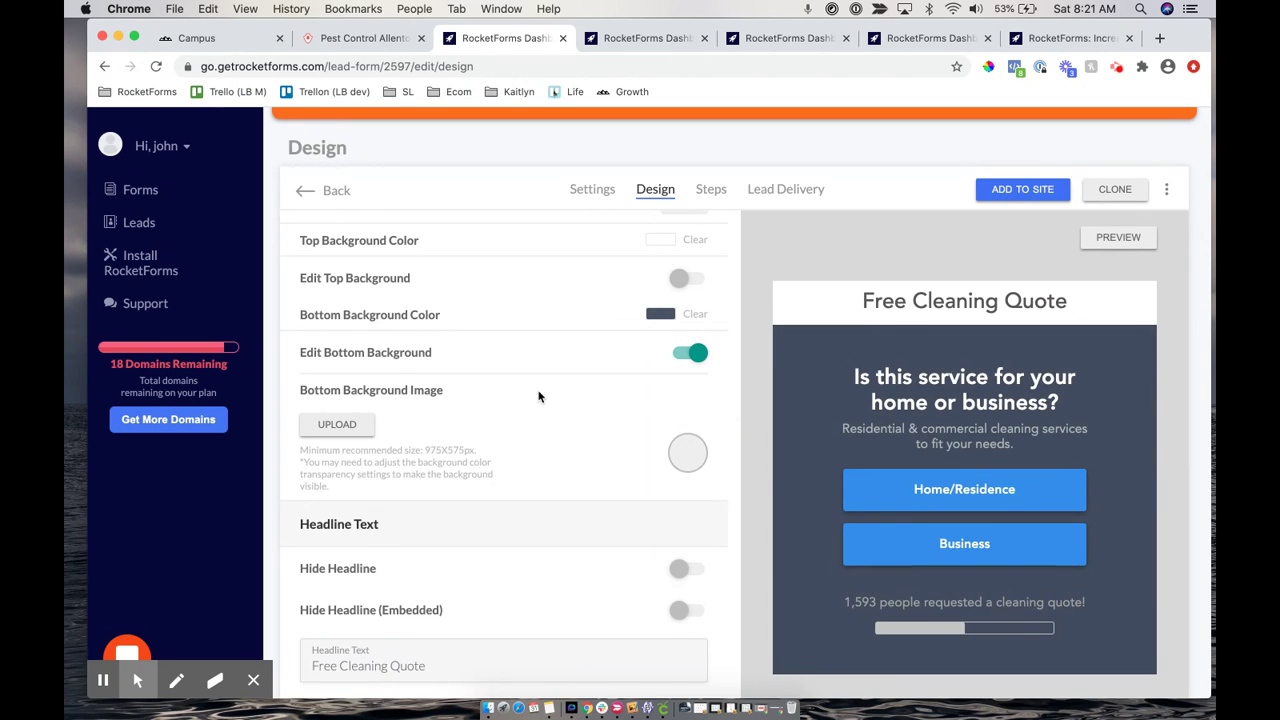
# Save the form design with the new bottom background
pyautogui.scroll(-2, 538, 397)
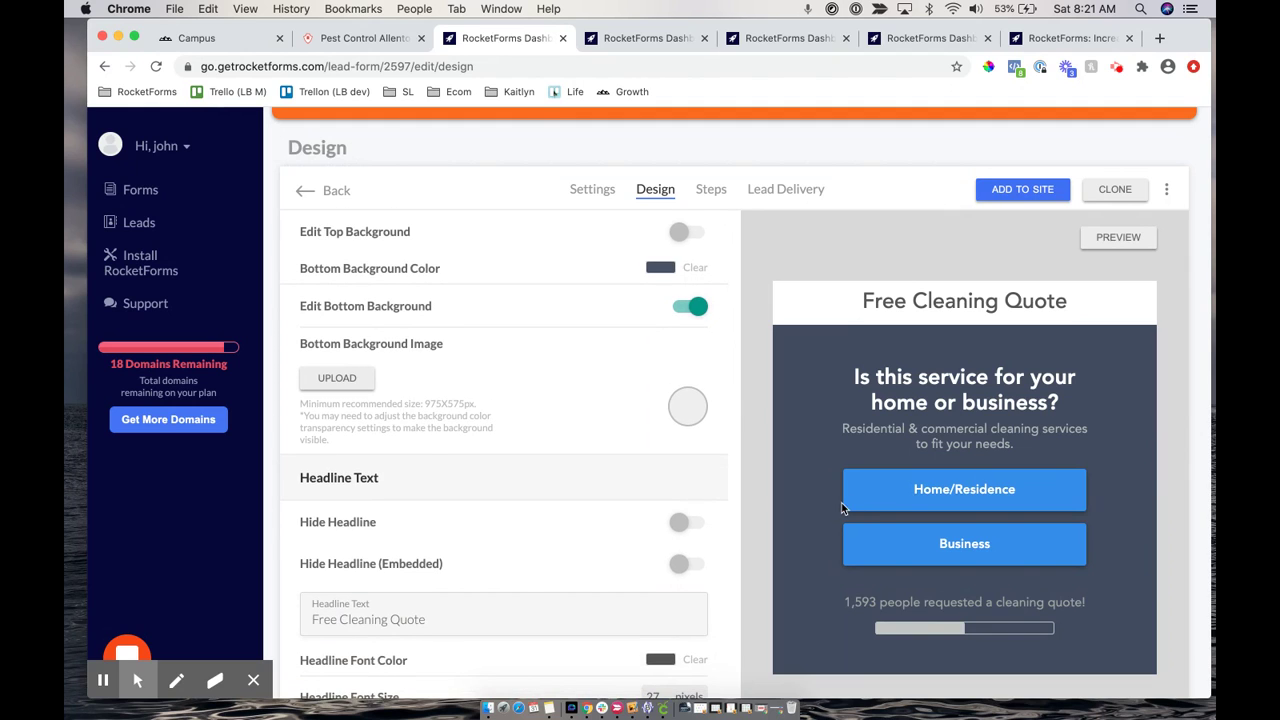
pyautogui.scroll(-2, 427, 461)
pyautogui.scroll(12, 428, 460)
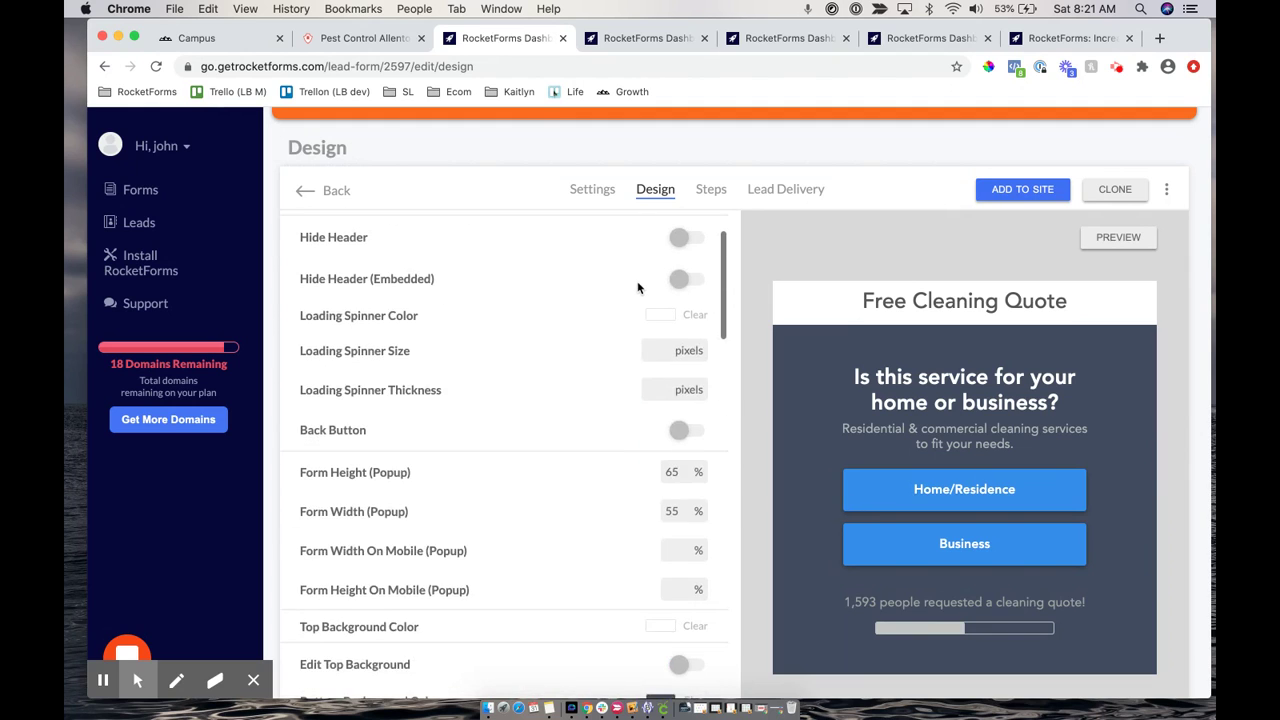
pyautogui.click(683, 237)
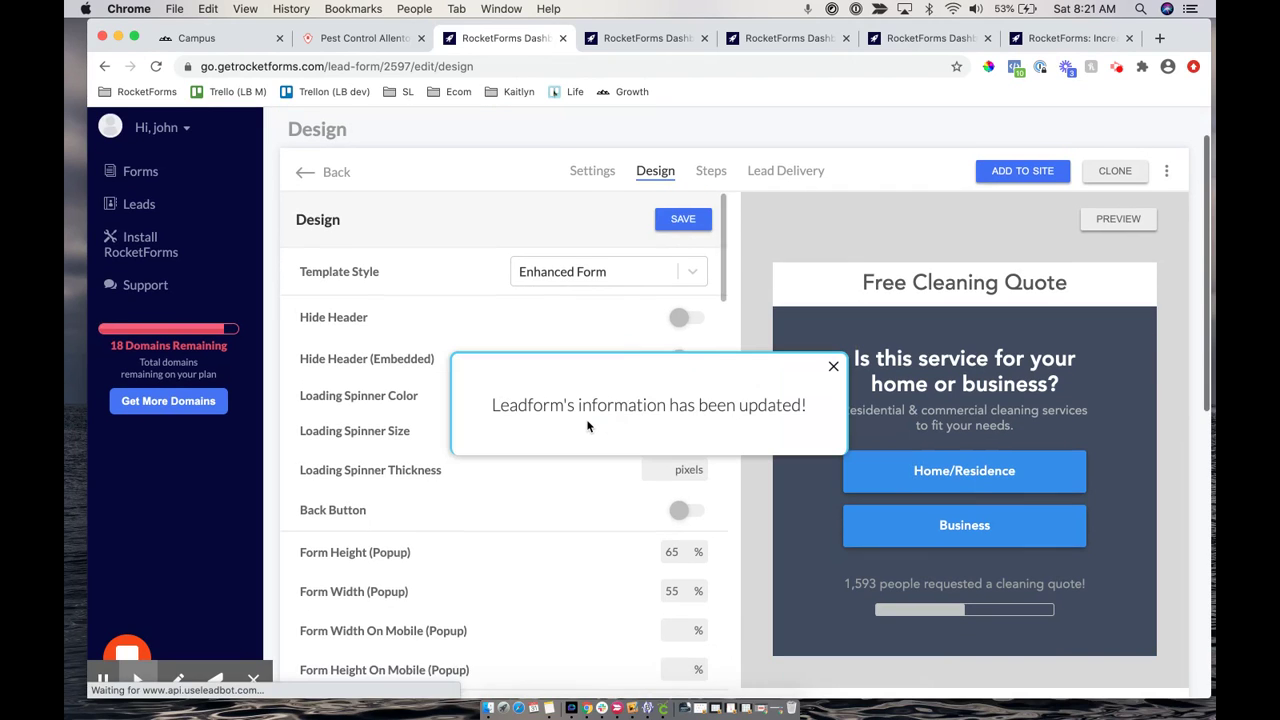
# Try turning on Hide Headline in the Headline Text section and switch it off again
pyautogui.scroll(-3, 587, 426)
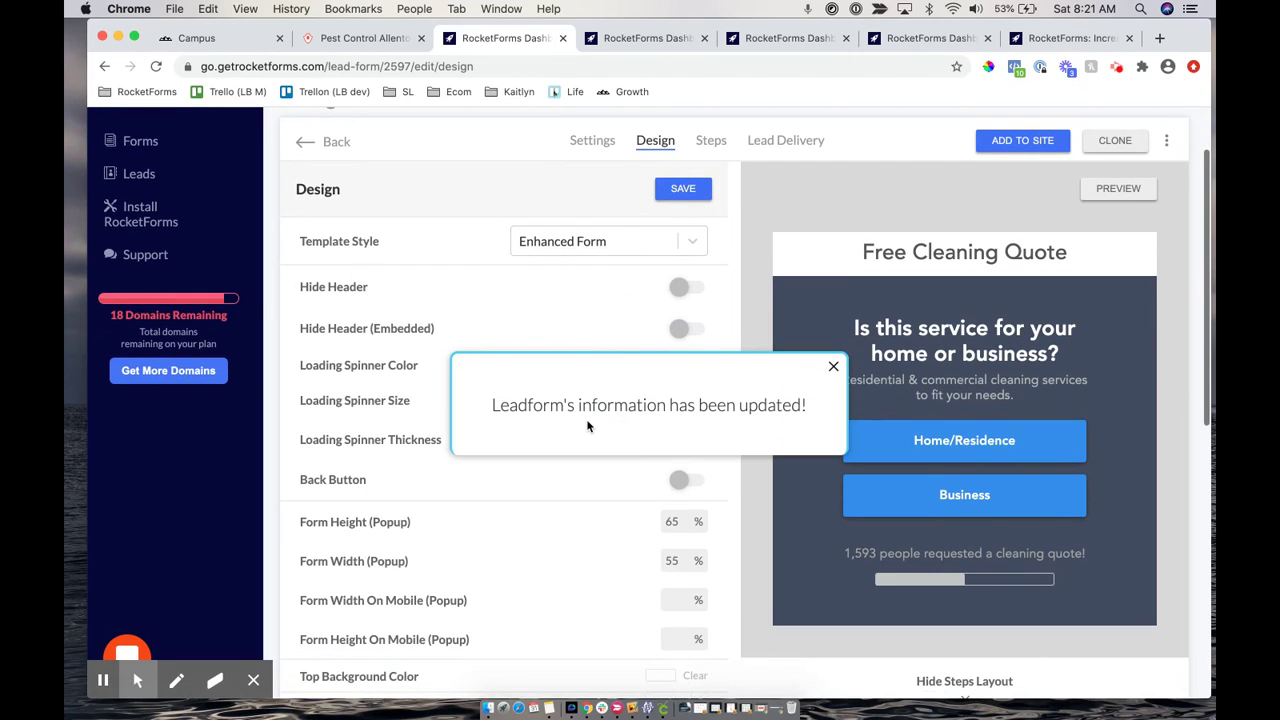
pyautogui.scroll(-10, 587, 426)
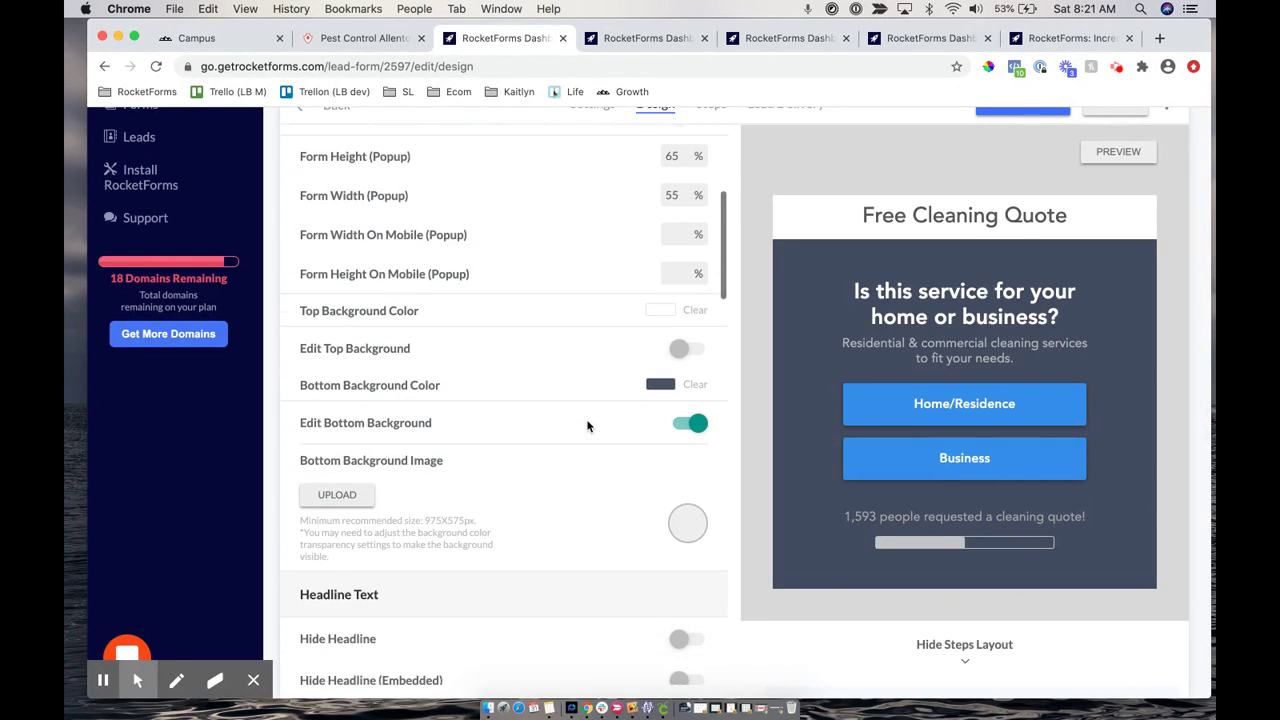
pyautogui.scroll(-4, 587, 426)
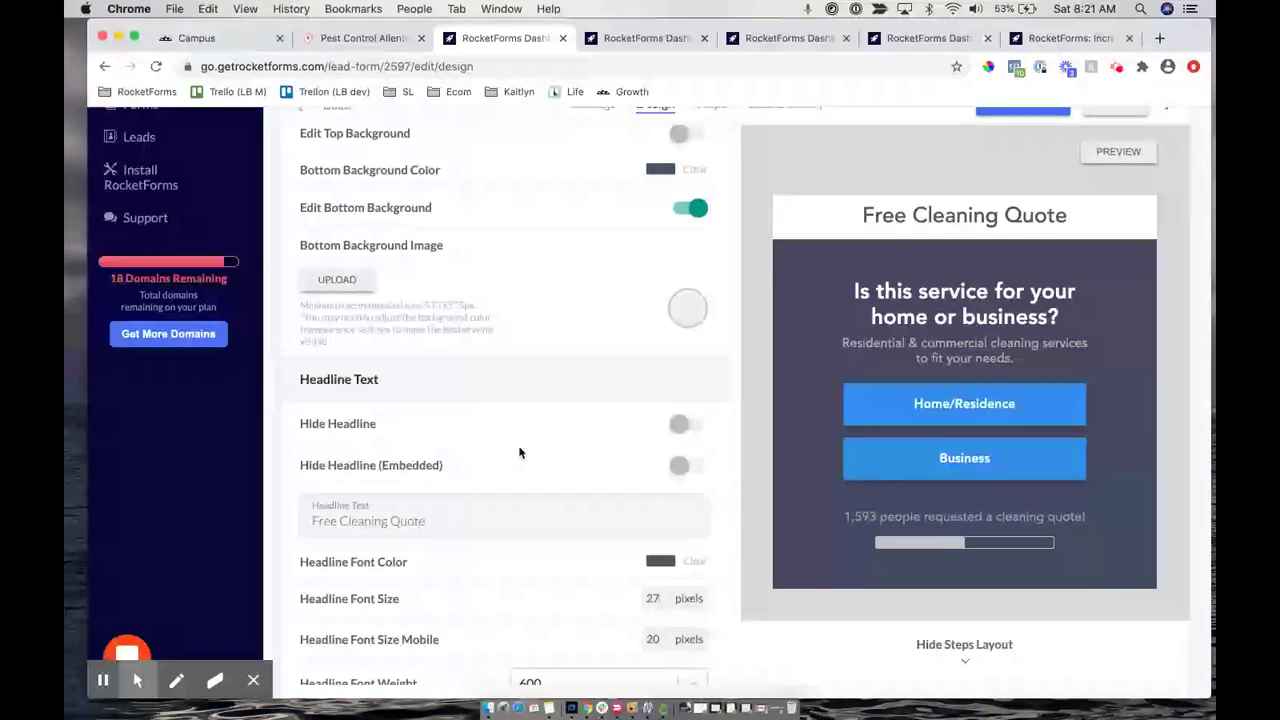
pyautogui.scroll(-4, 518, 450)
pyautogui.scroll(-2, 519, 452)
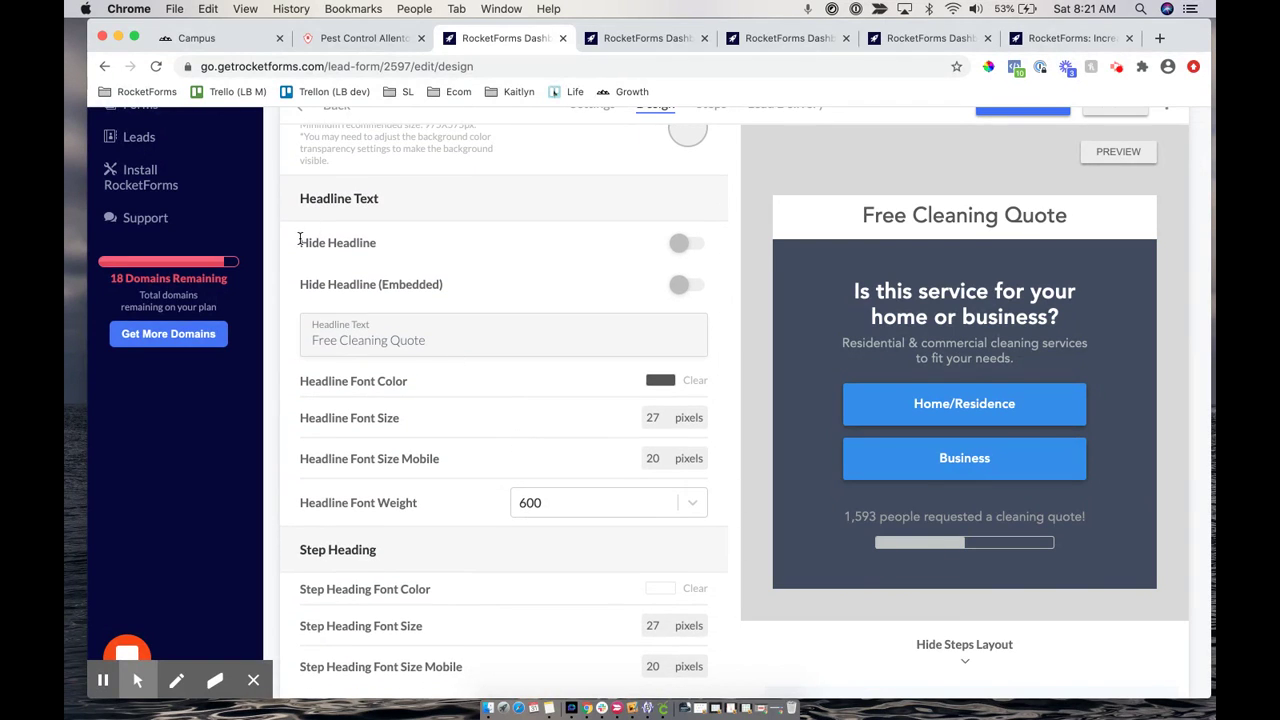
pyautogui.moveTo(300, 242); pyautogui.dragTo(380, 255)
pyautogui.moveTo(300, 198); pyautogui.dragTo(410, 198)
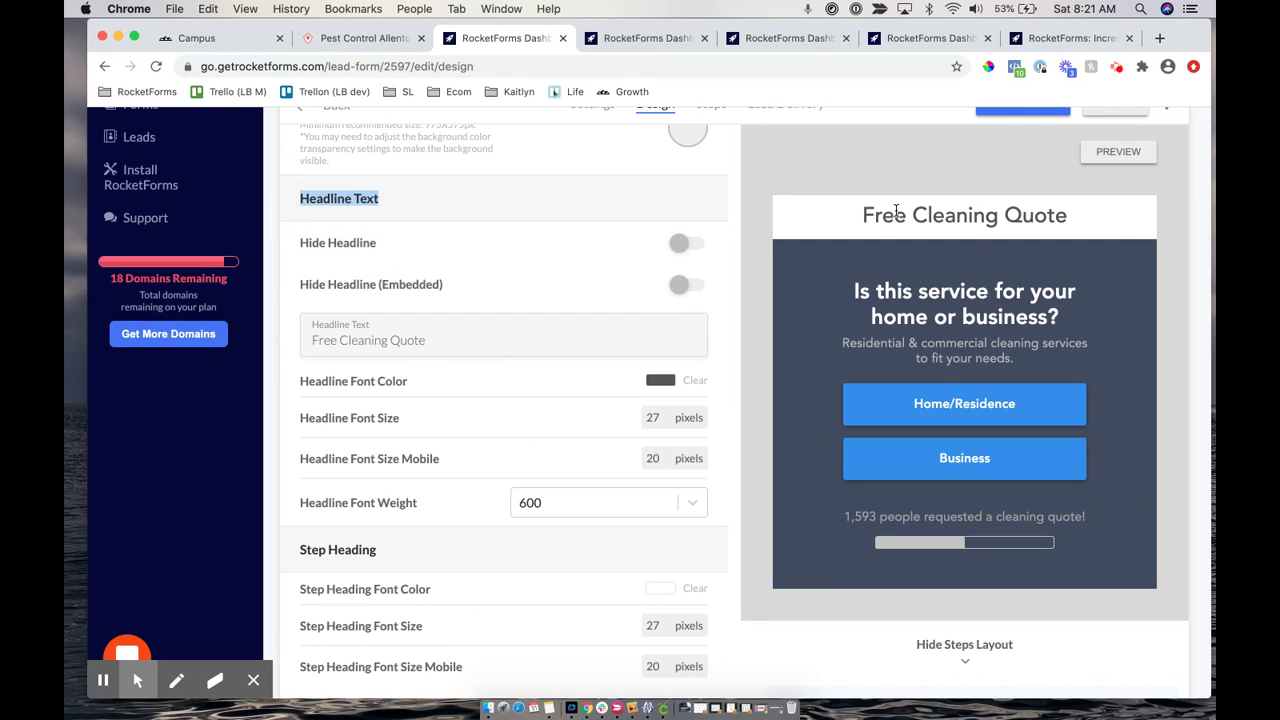
pyautogui.moveTo(858, 222); pyautogui.dragTo(1117, 230)
pyautogui.click(680, 243)
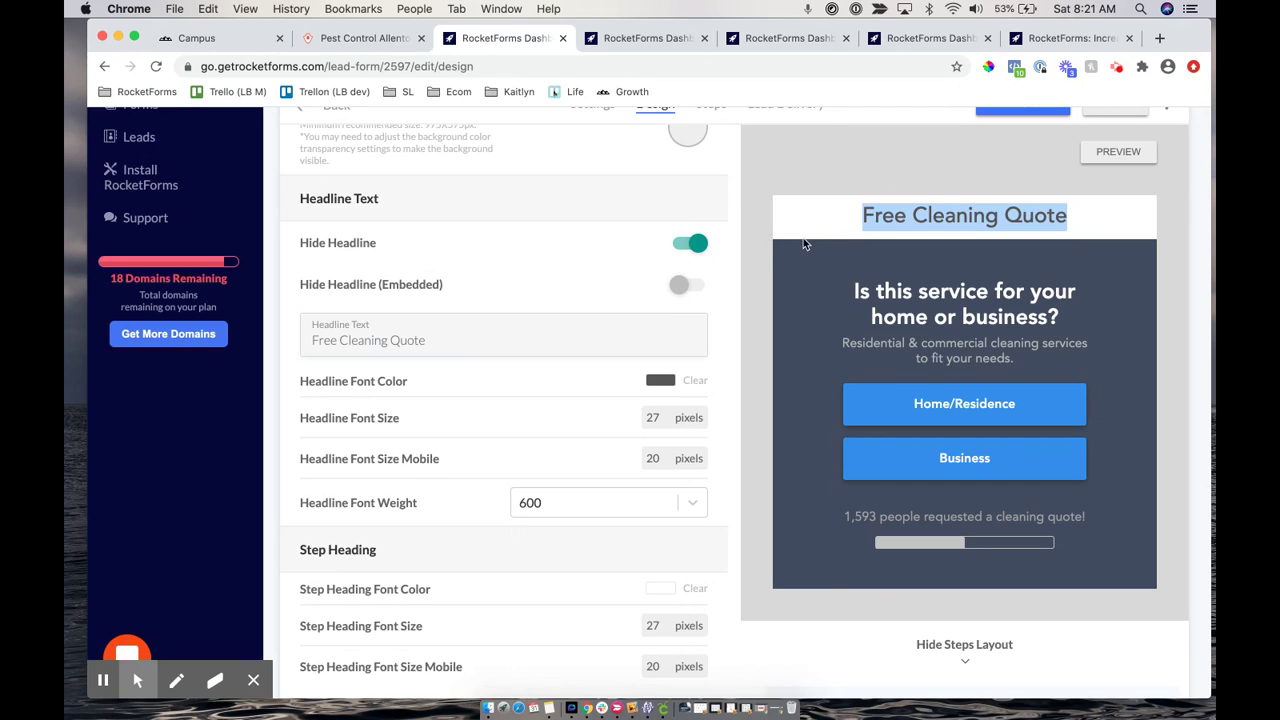
pyautogui.click(703, 243)
# Try "Free Consultation" as the form's headline text in place of the existing wording
pyautogui.scroll(-1, 378, 354)
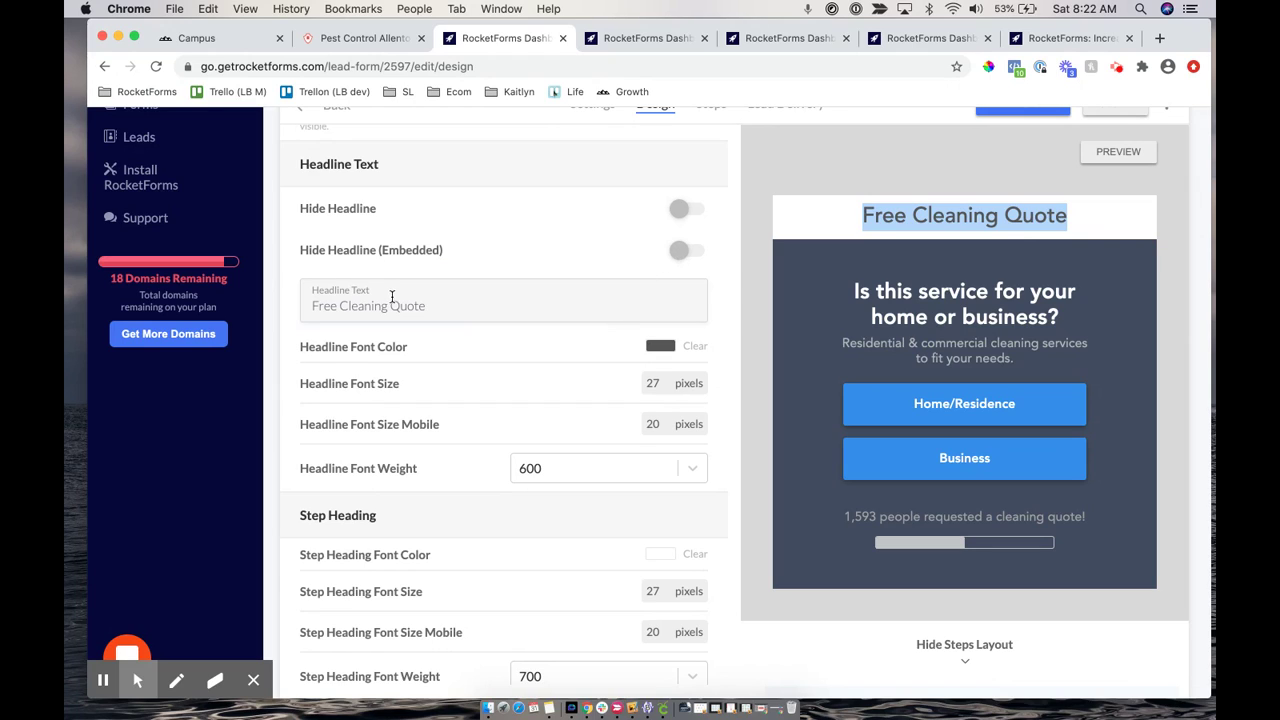
pyautogui.tripleClick(355, 317)
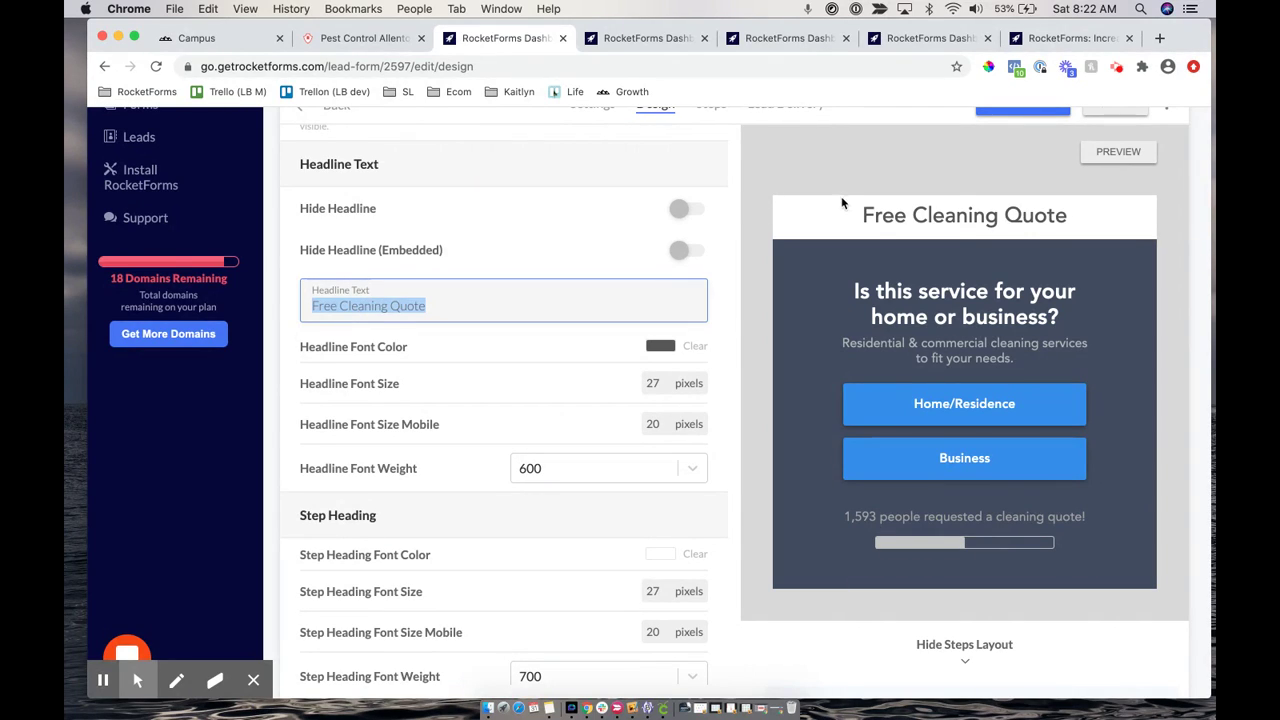
pyautogui.moveTo(838, 214); pyautogui.dragTo(1092, 215)
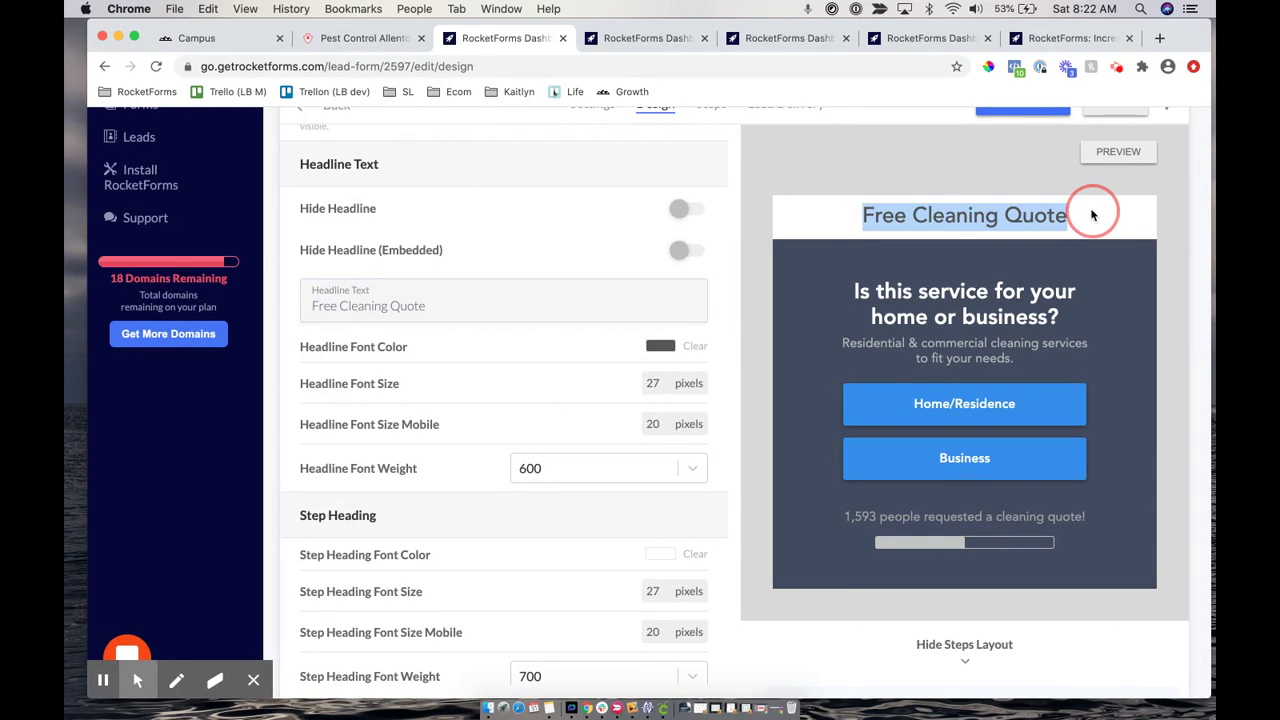
pyautogui.tripleClick(334, 309)
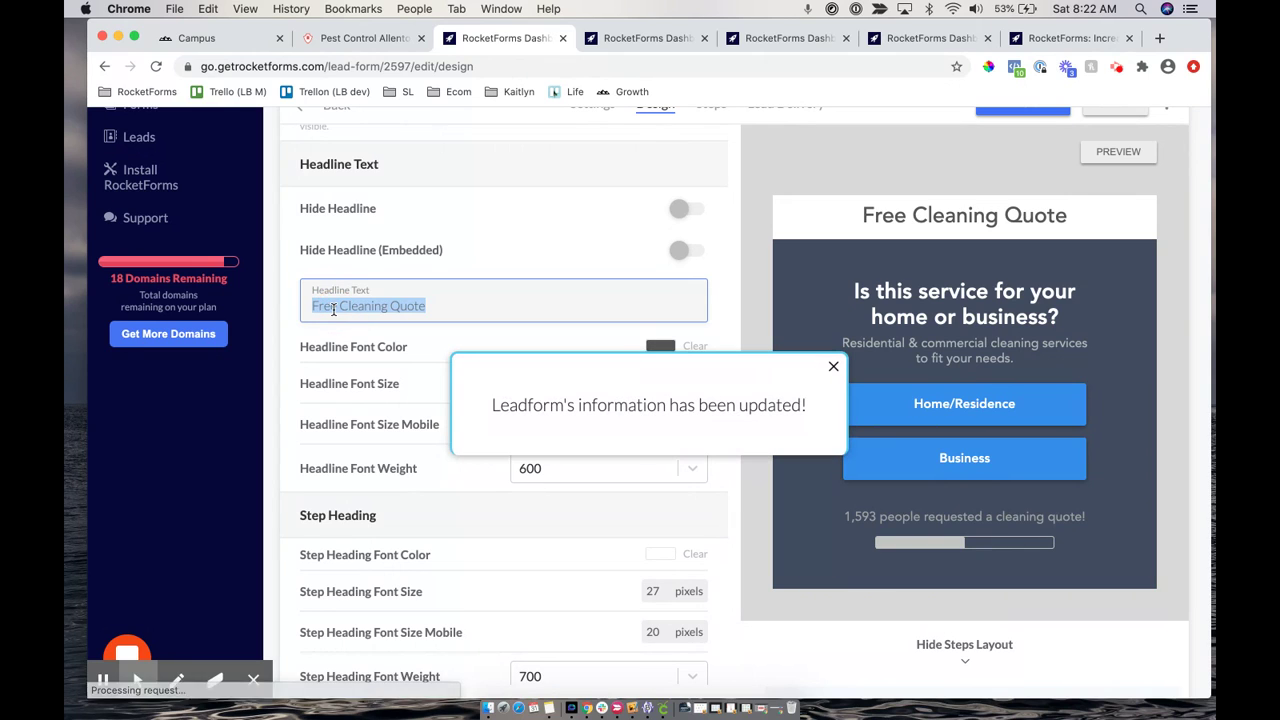
pyautogui.write('Free C')
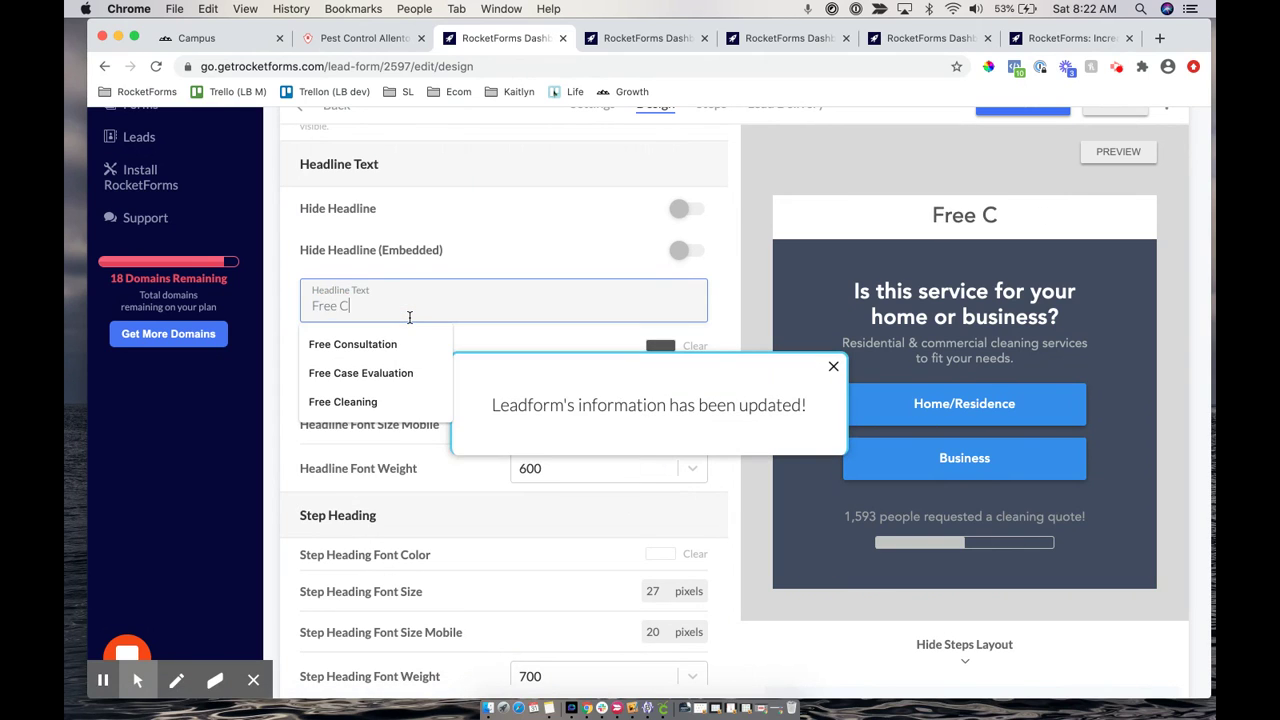
pyautogui.write('onsultation')
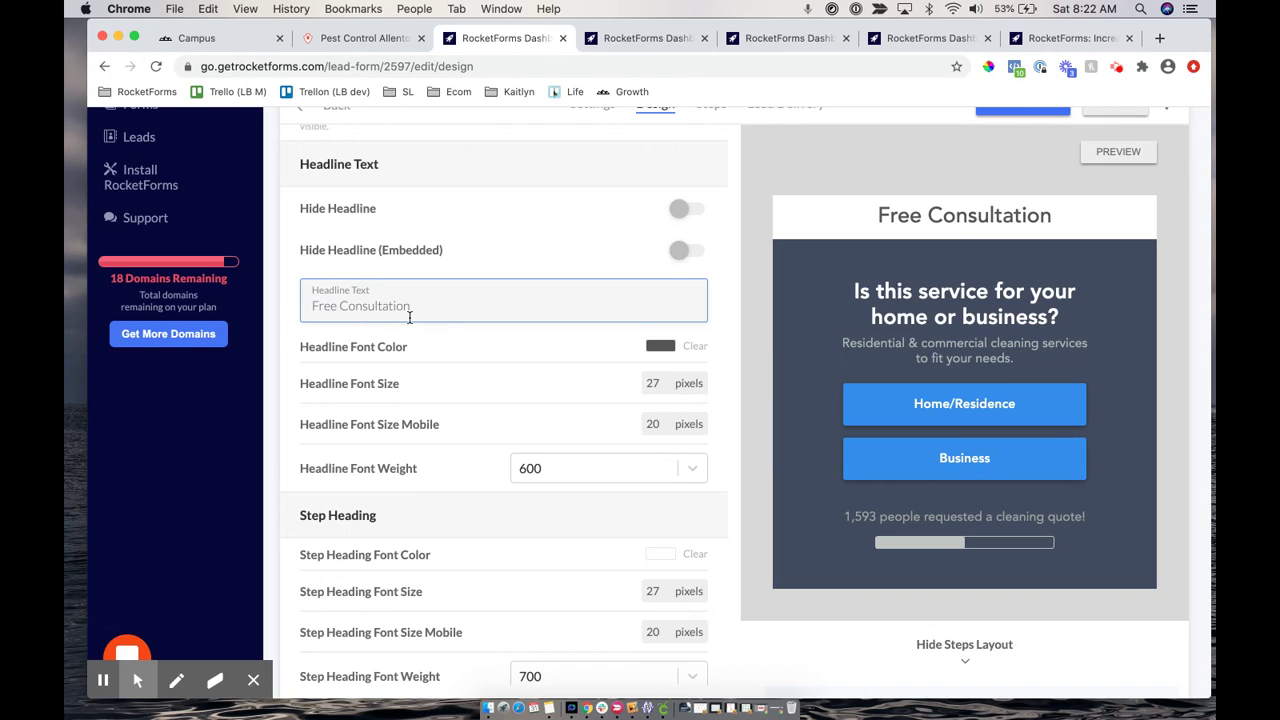
# Replace the form's headline text with "Get a Free Quote"
pyautogui.tripleClick(428, 315)
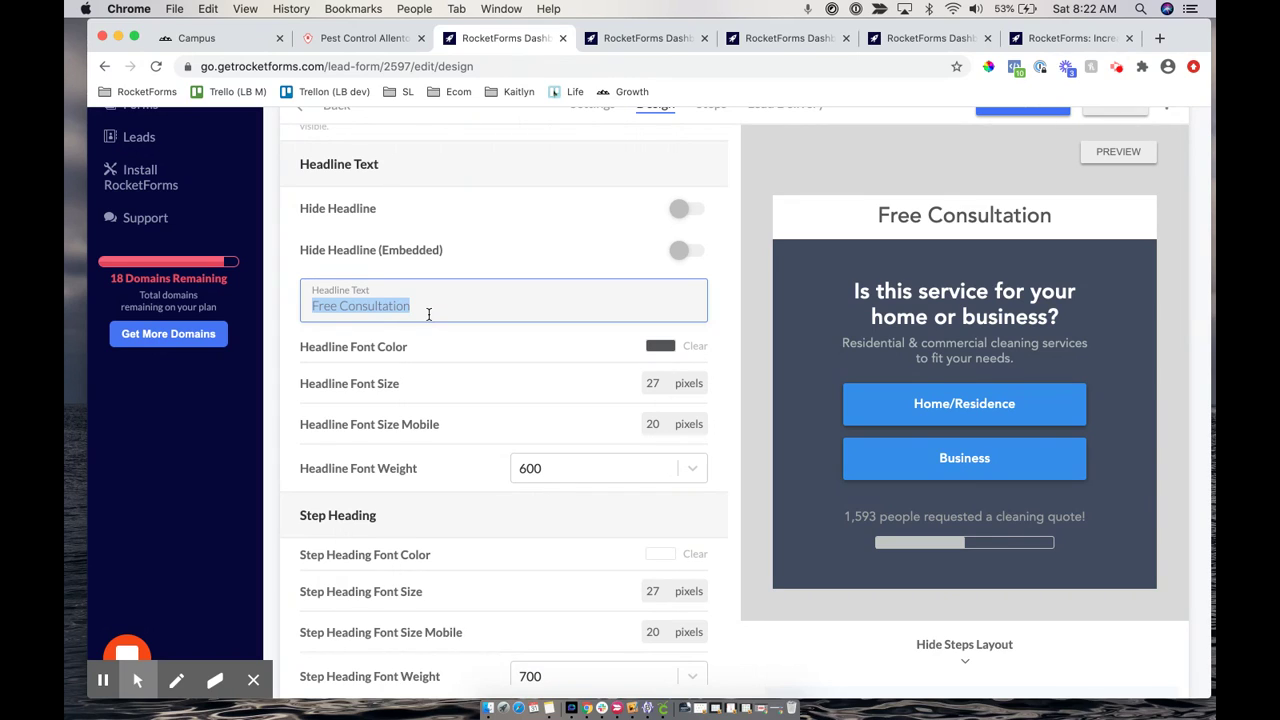
pyautogui.write('Free ')
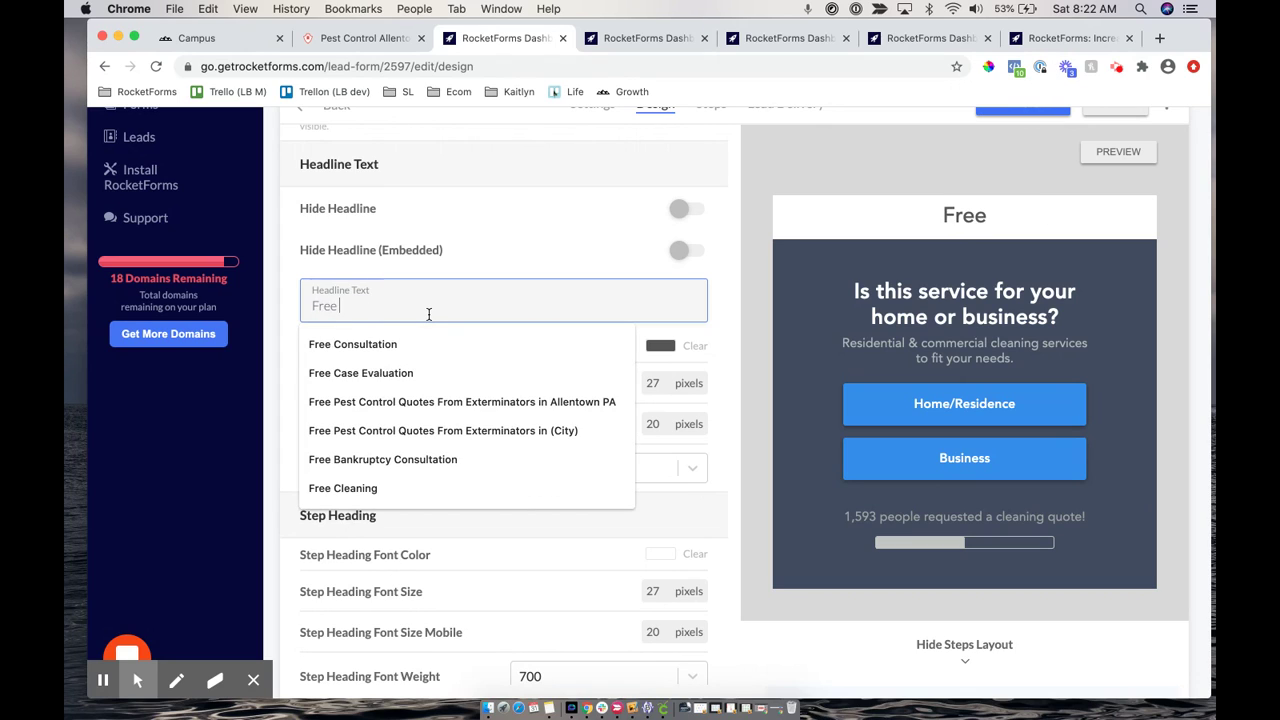
pyautogui.write('a')
pyautogui.press('BackSpace')
pyautogui.press('BackSpace')
pyautogui.press('BackSpace')
pyautogui.press('BackSpace')
pyautogui.press('BackSpace')
pyautogui.press('BackSpace')
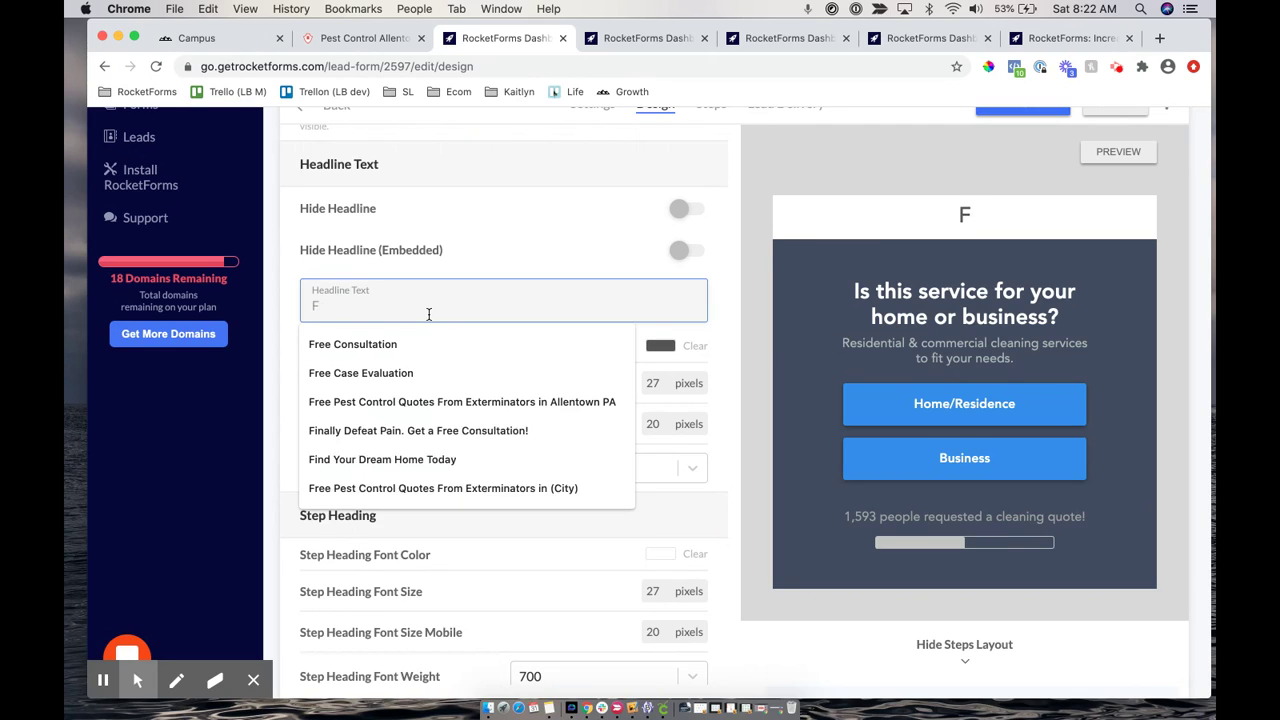
pyautogui.write('get')
pyautogui.press('BackSpace')
pyautogui.press('BackSpace')
pyautogui.press('BackSpace')
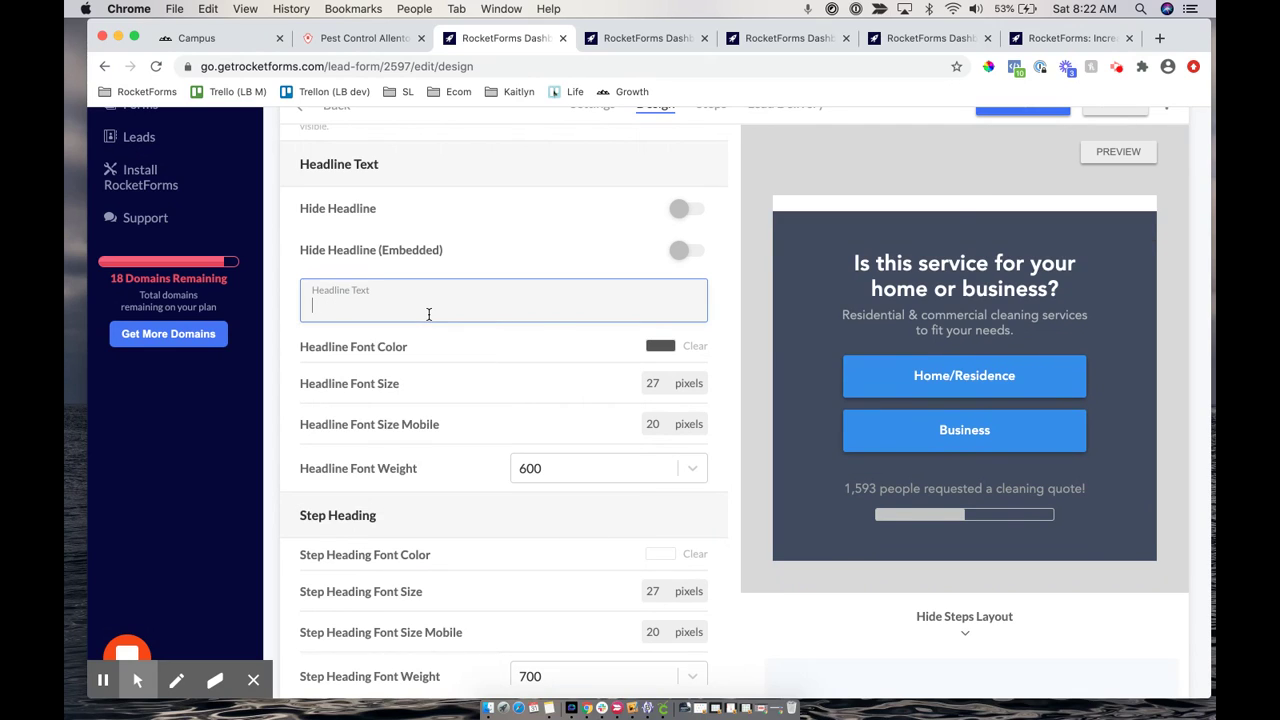
pyautogui.write('Get a Free Quote')
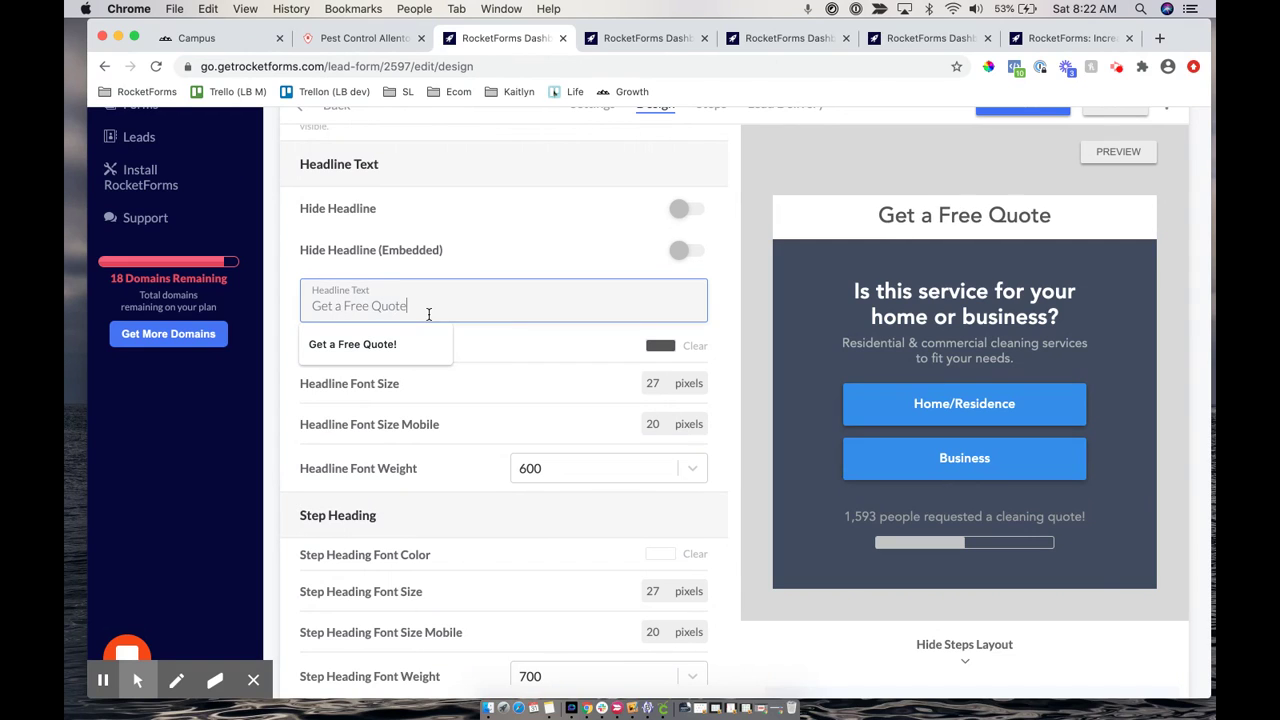
pyautogui.click(727, 313)
# Set the Headline Font Size to 20 pixels and the Headline Font Size Mobile to 15 pixels
pyautogui.scroll(-2, 727, 313)
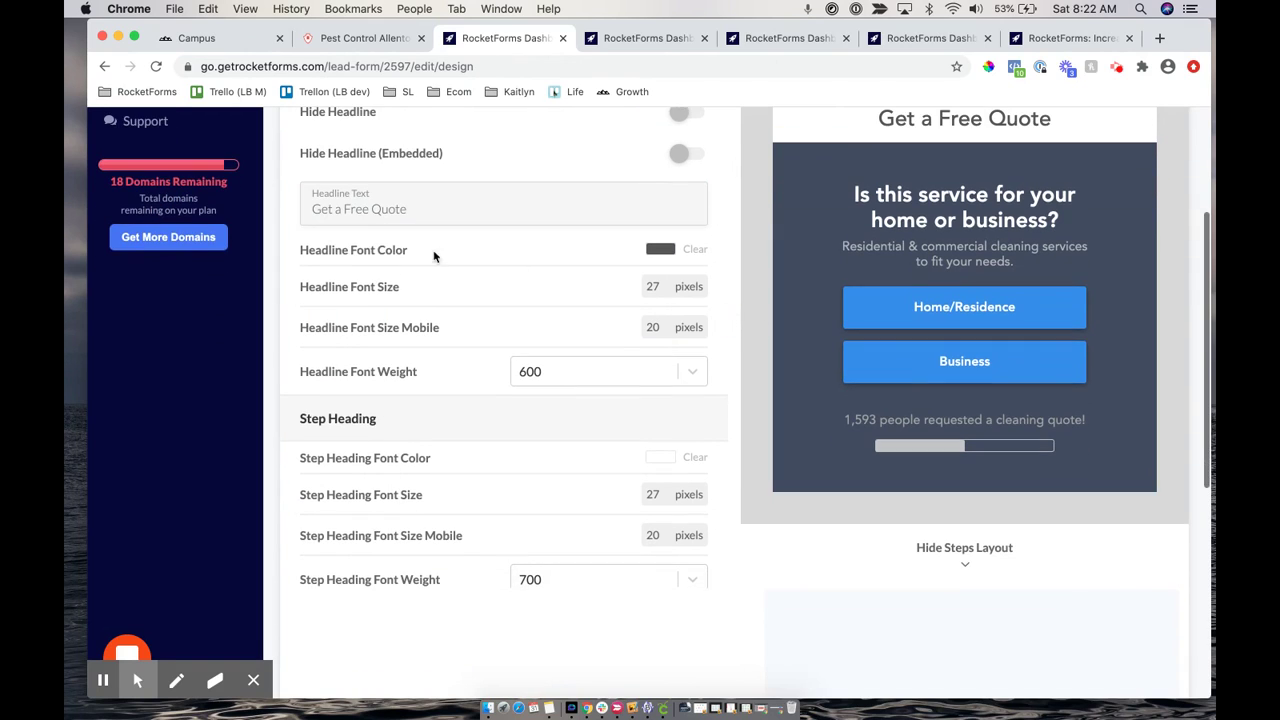
pyautogui.doubleClick(661, 286)
pyautogui.scroll(1, 729, 355)
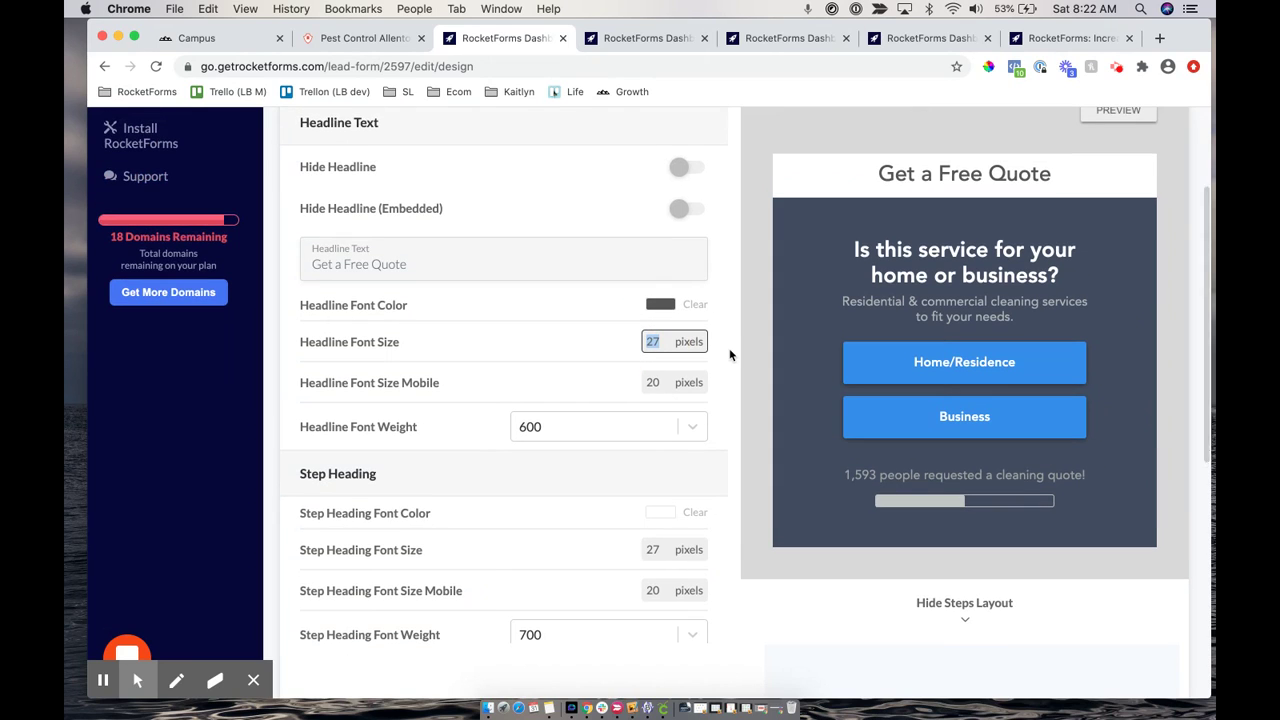
pyautogui.write('20')
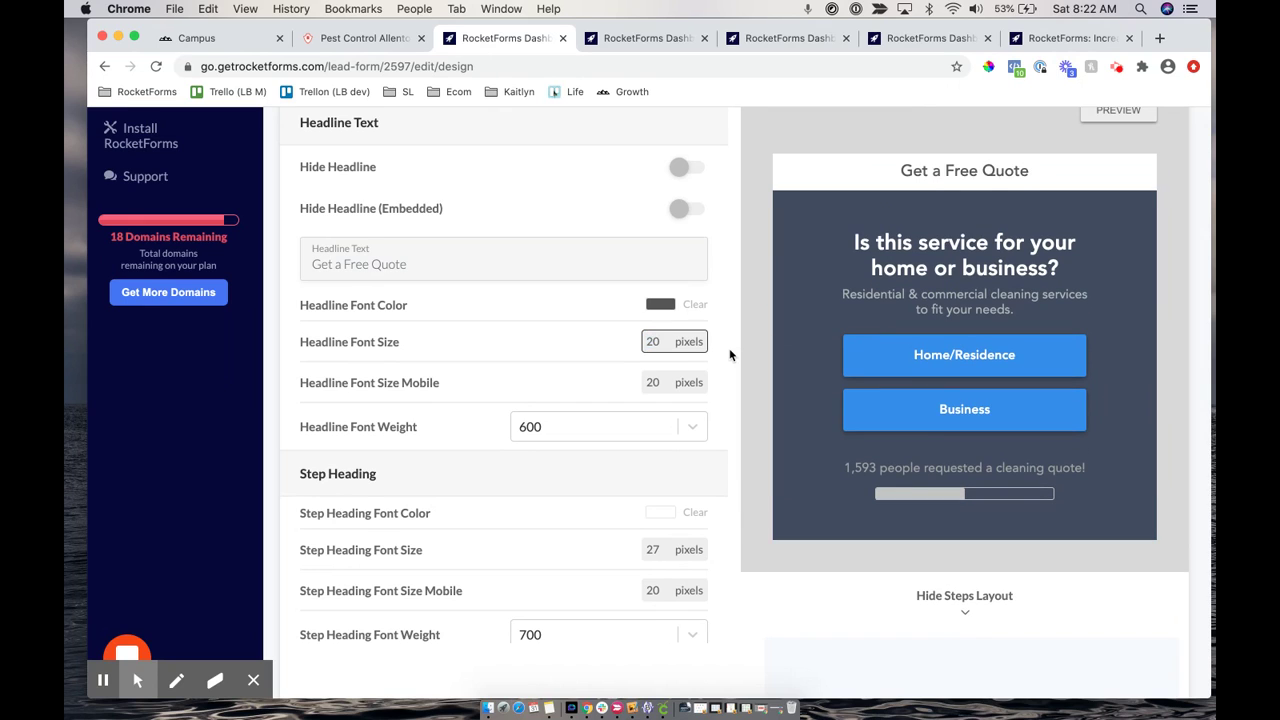
pyautogui.moveTo(296, 388); pyautogui.dragTo(517, 369)
pyautogui.click(629, 387)
pyautogui.doubleClick(666, 388)
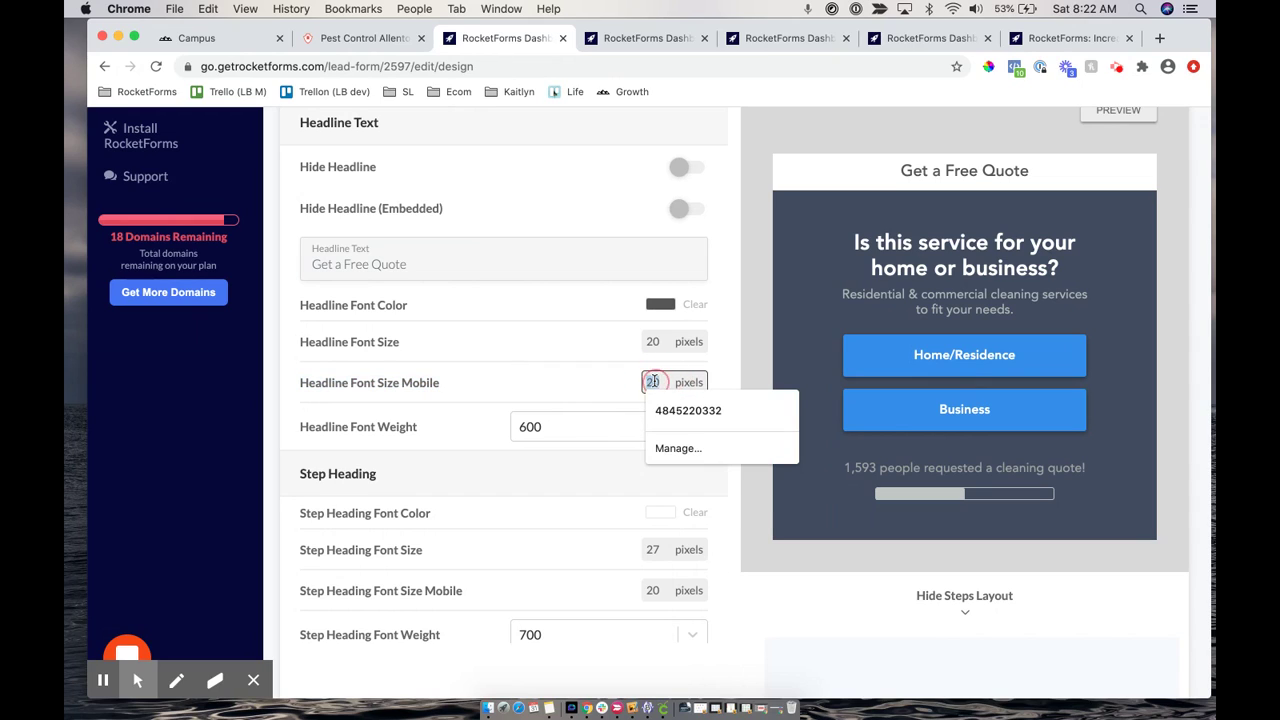
pyautogui.write('15')
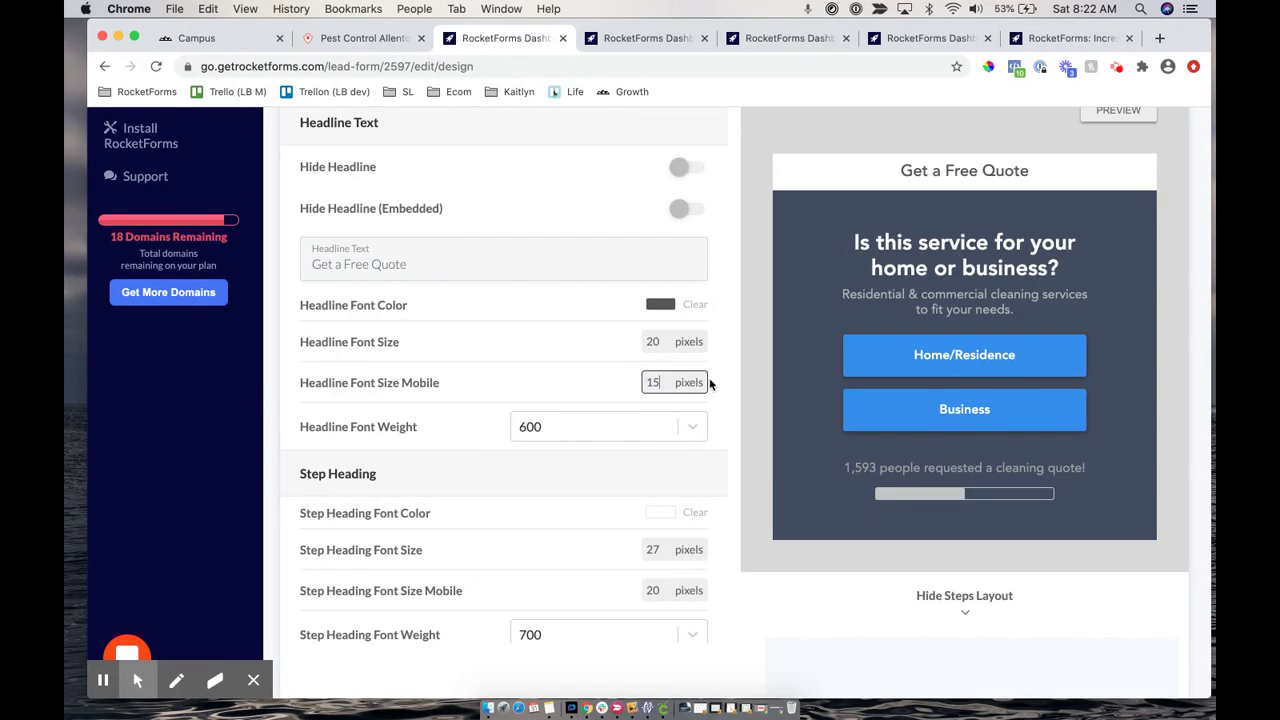
# Set the Headline Font Weight to 900 so the form's headline is bolder
pyautogui.scroll(-1, 368, 400)
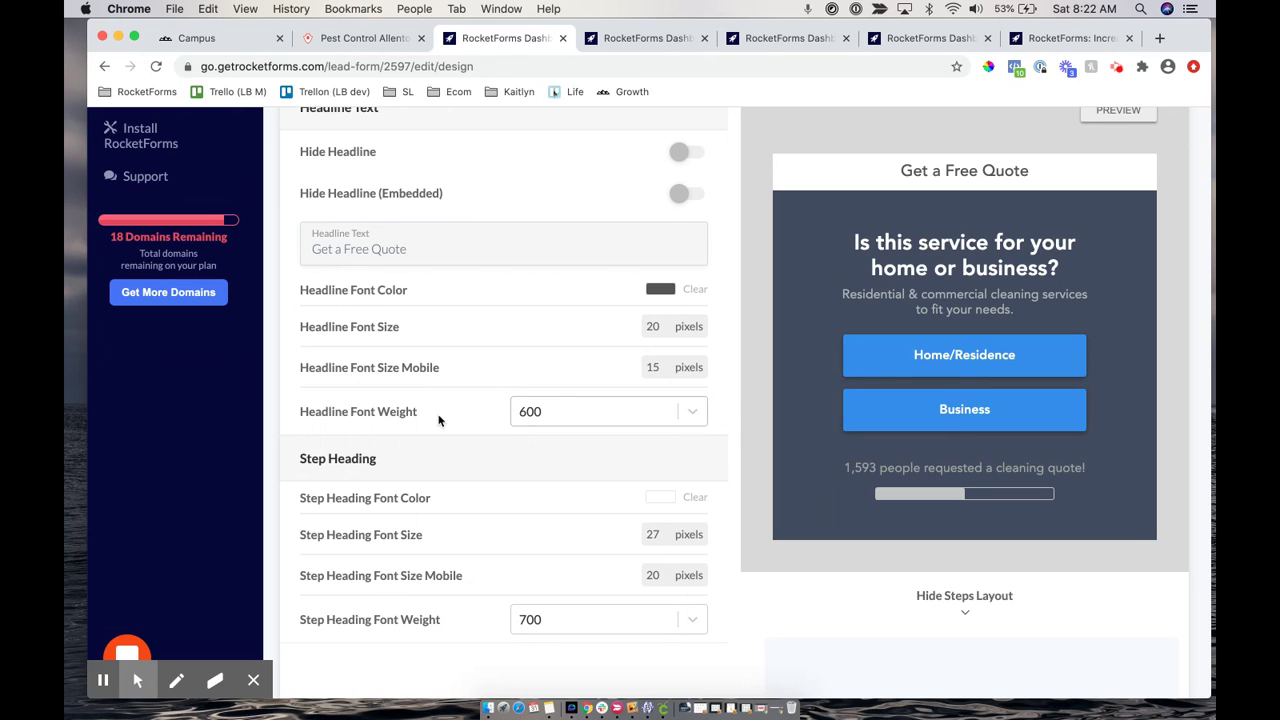
pyautogui.moveTo(300, 411); pyautogui.dragTo(396, 411)
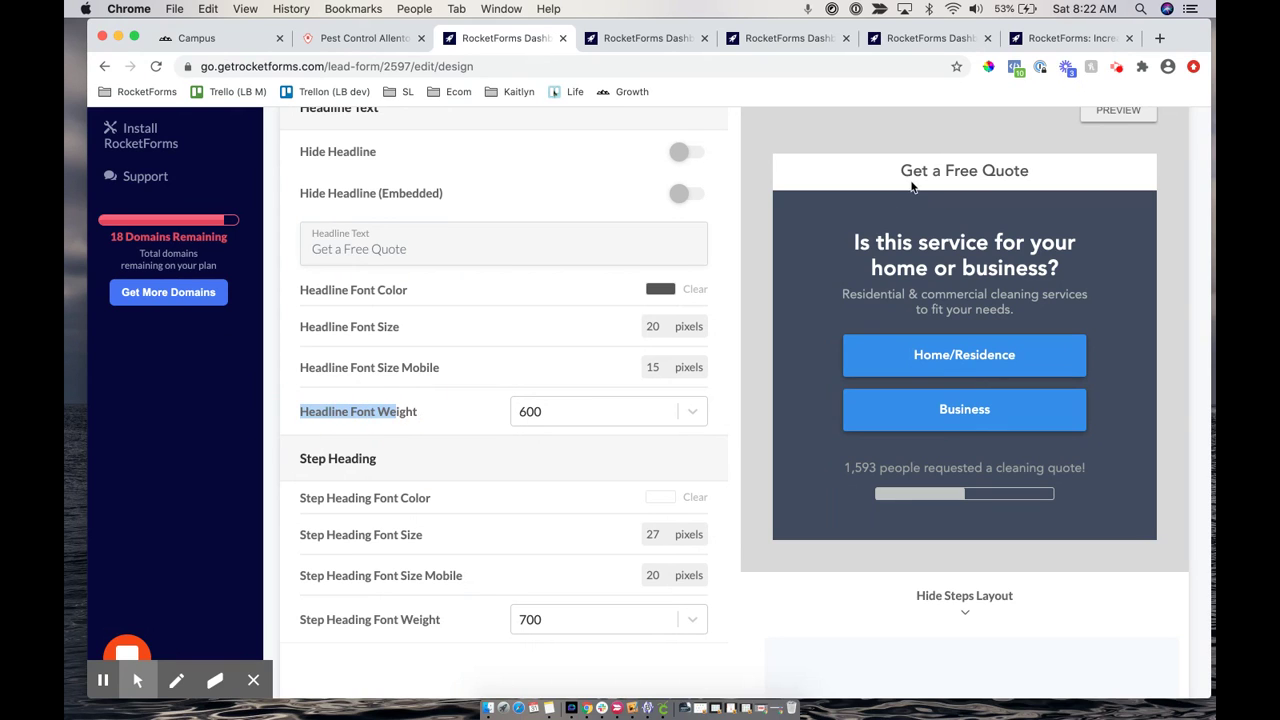
pyautogui.moveTo(898, 178); pyautogui.dragTo(1134, 166)
pyautogui.click(547, 421)
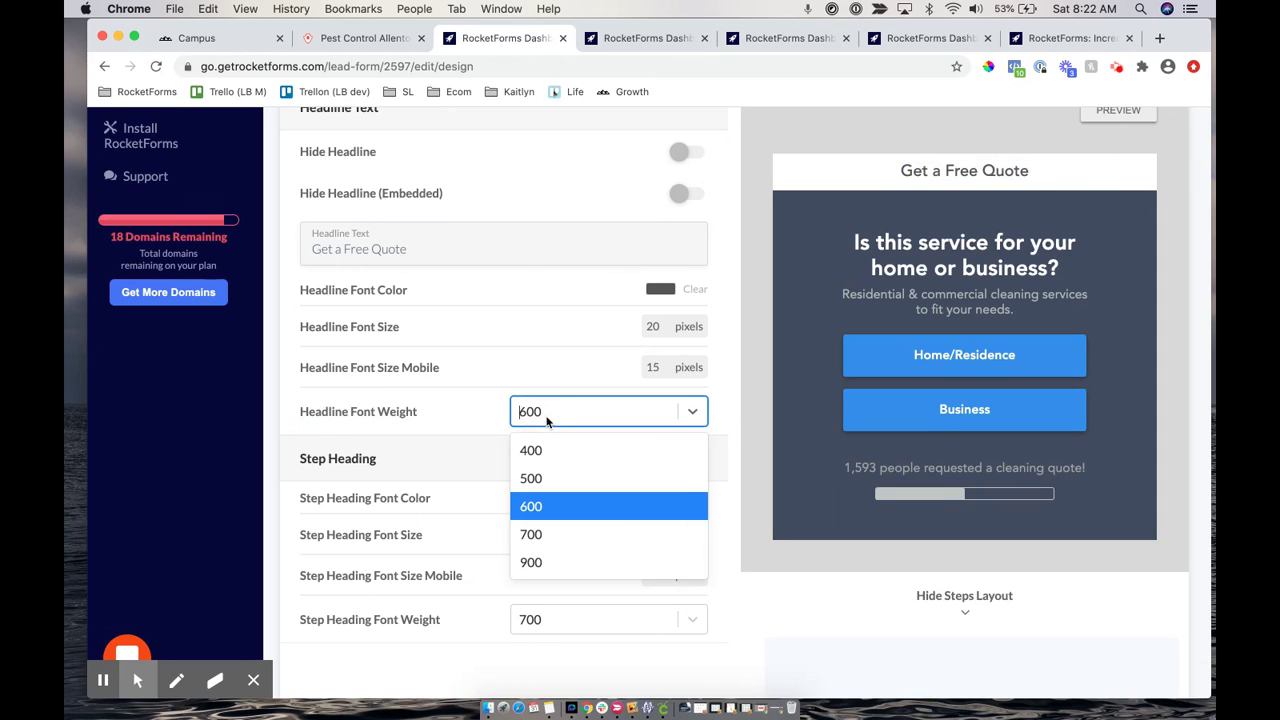
pyautogui.click(545, 566)
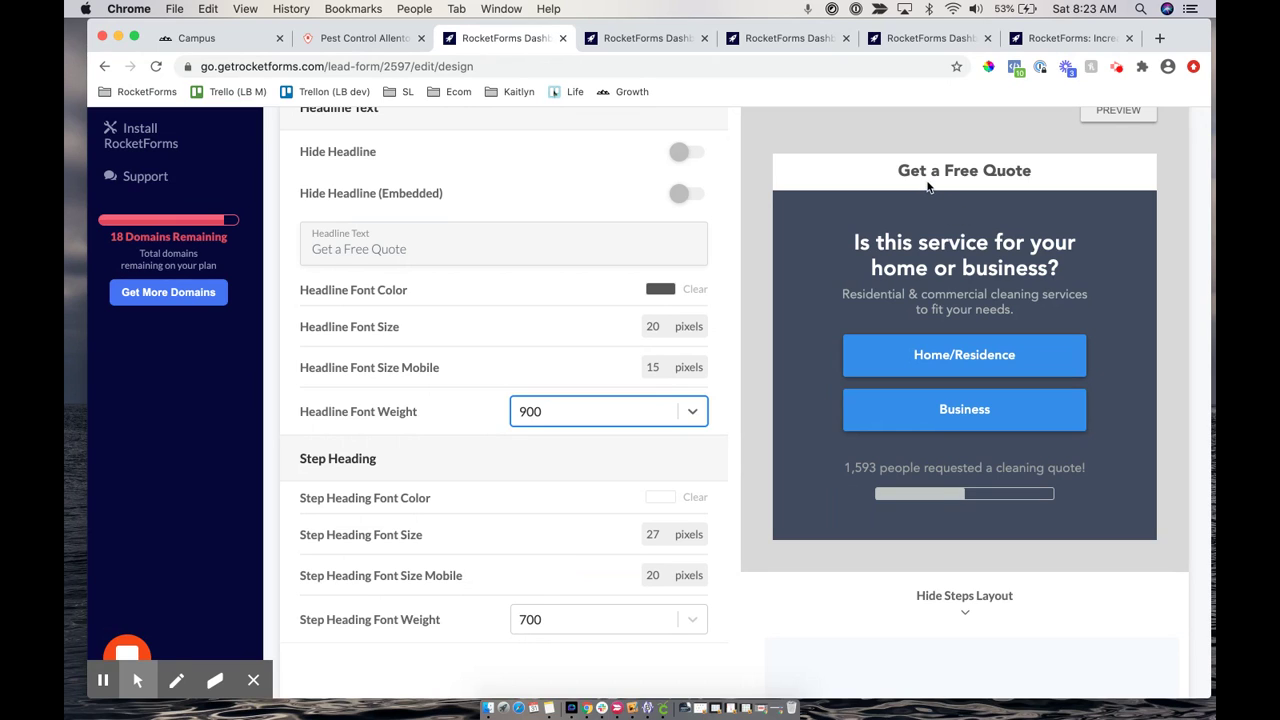
# Try a dark red, #B51B1B, as the Step Heading Font Color for the form's question
pyautogui.scroll(-3, 459, 440)
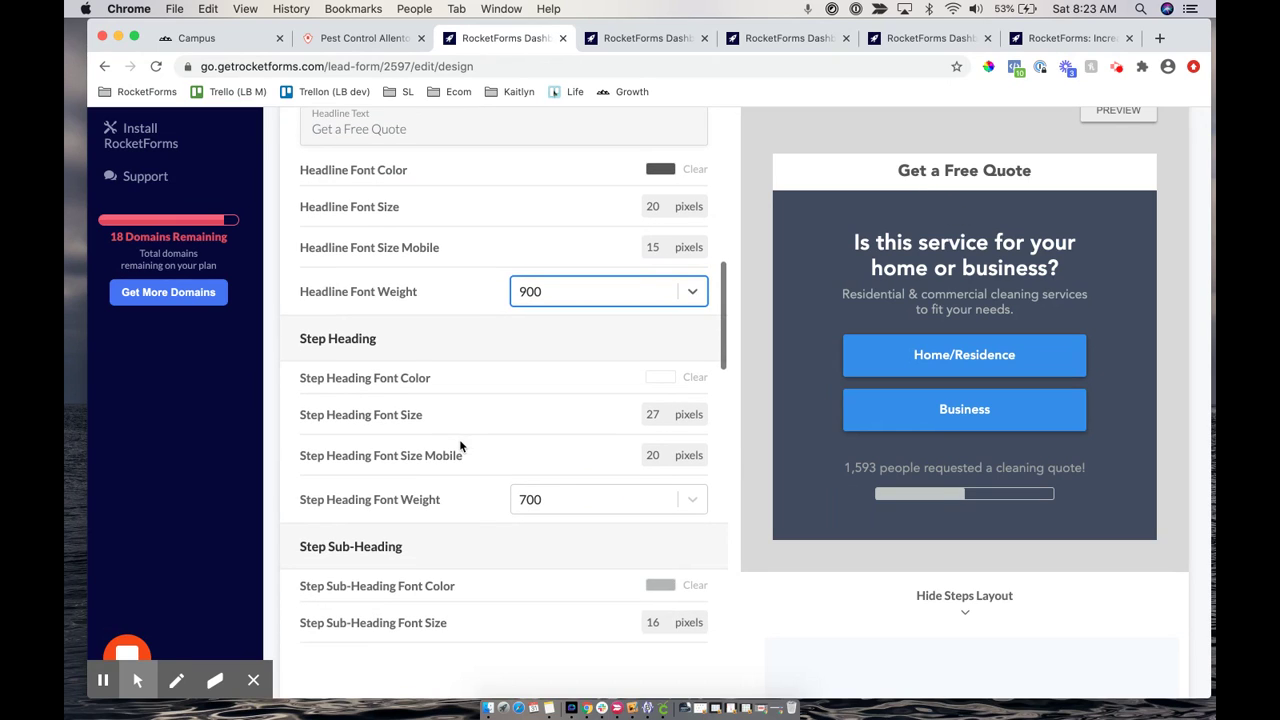
pyautogui.scroll(-3, 460, 444)
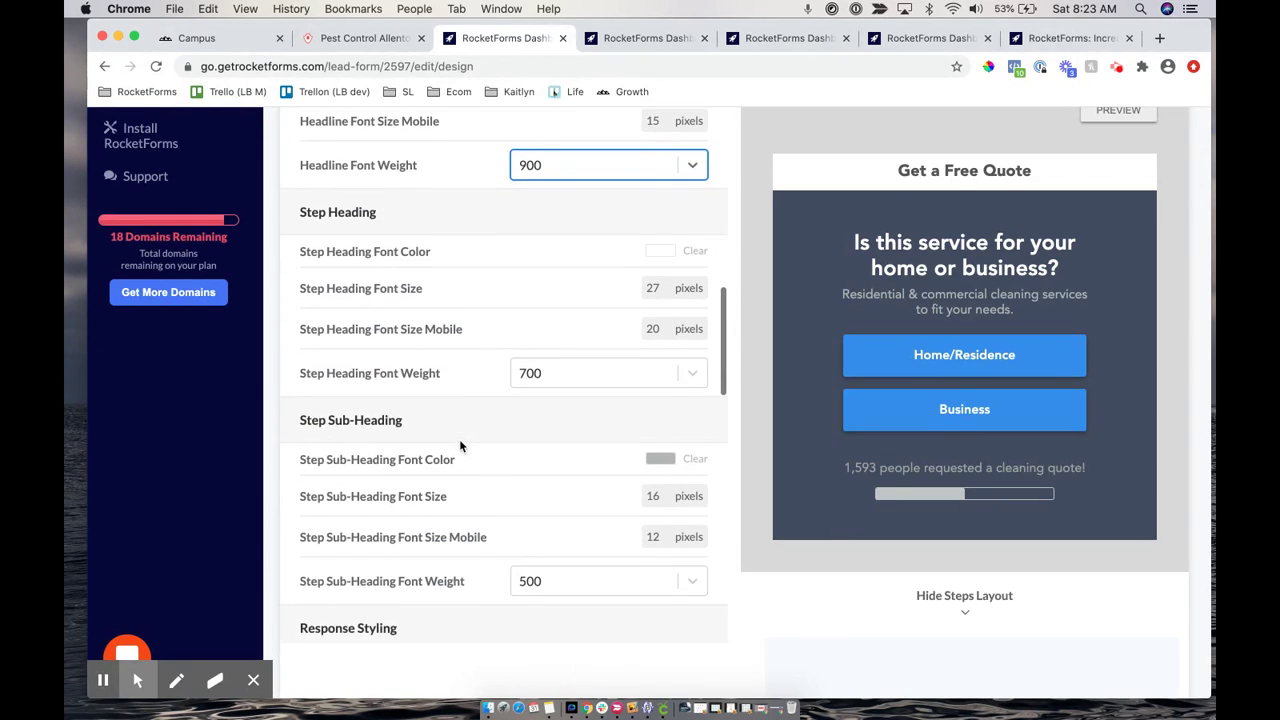
pyautogui.moveTo(299, 208); pyautogui.dragTo(390, 218)
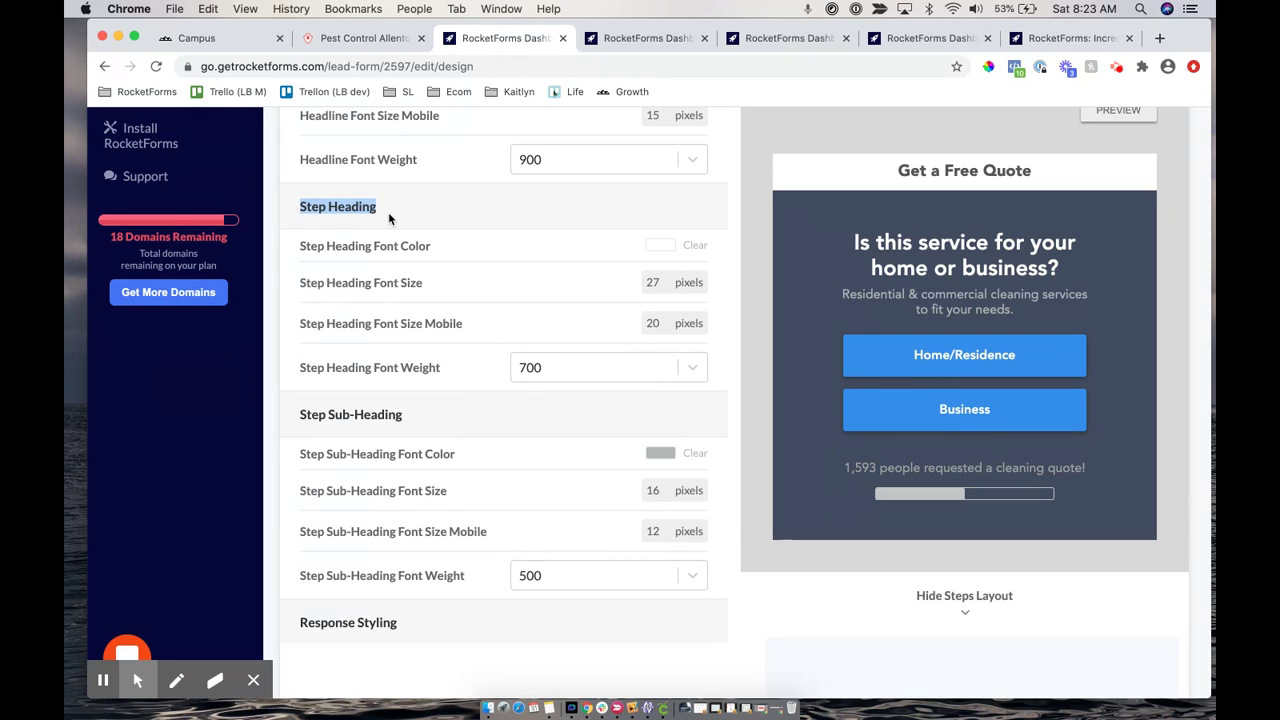
pyautogui.moveTo(849, 240); pyautogui.dragTo(1062, 272)
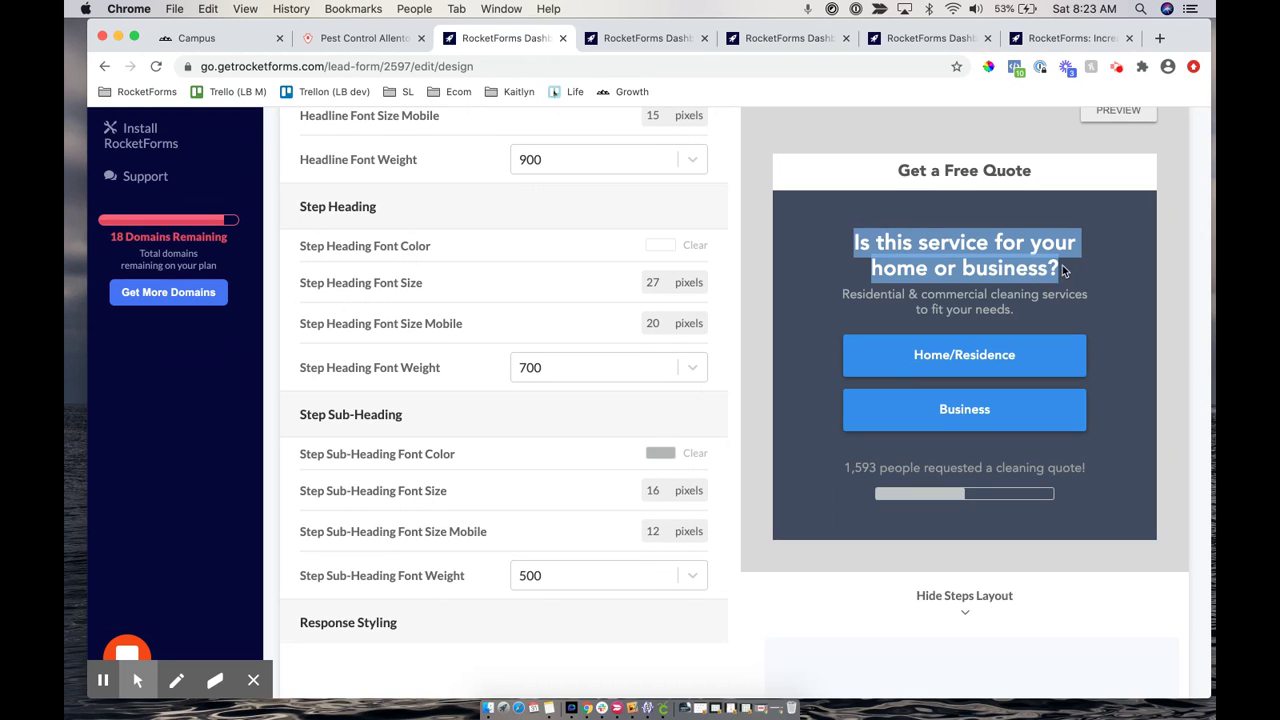
pyautogui.click(661, 247)
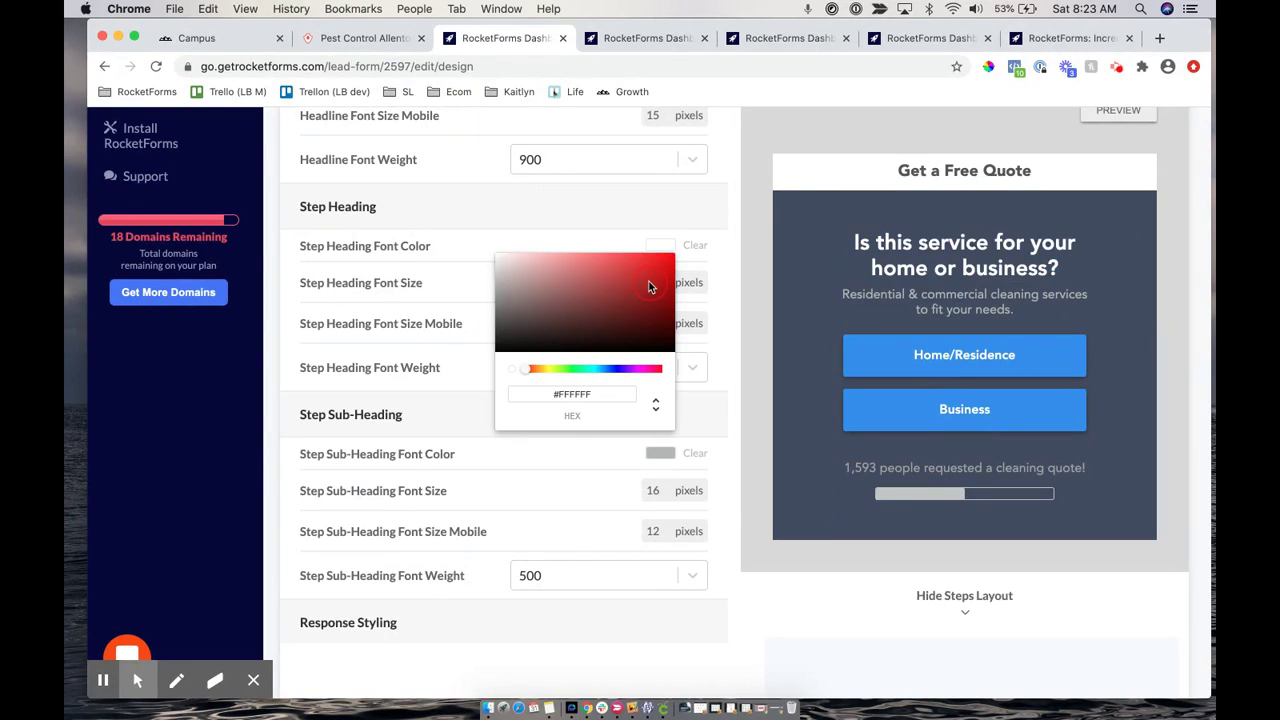
pyautogui.click(648, 282)
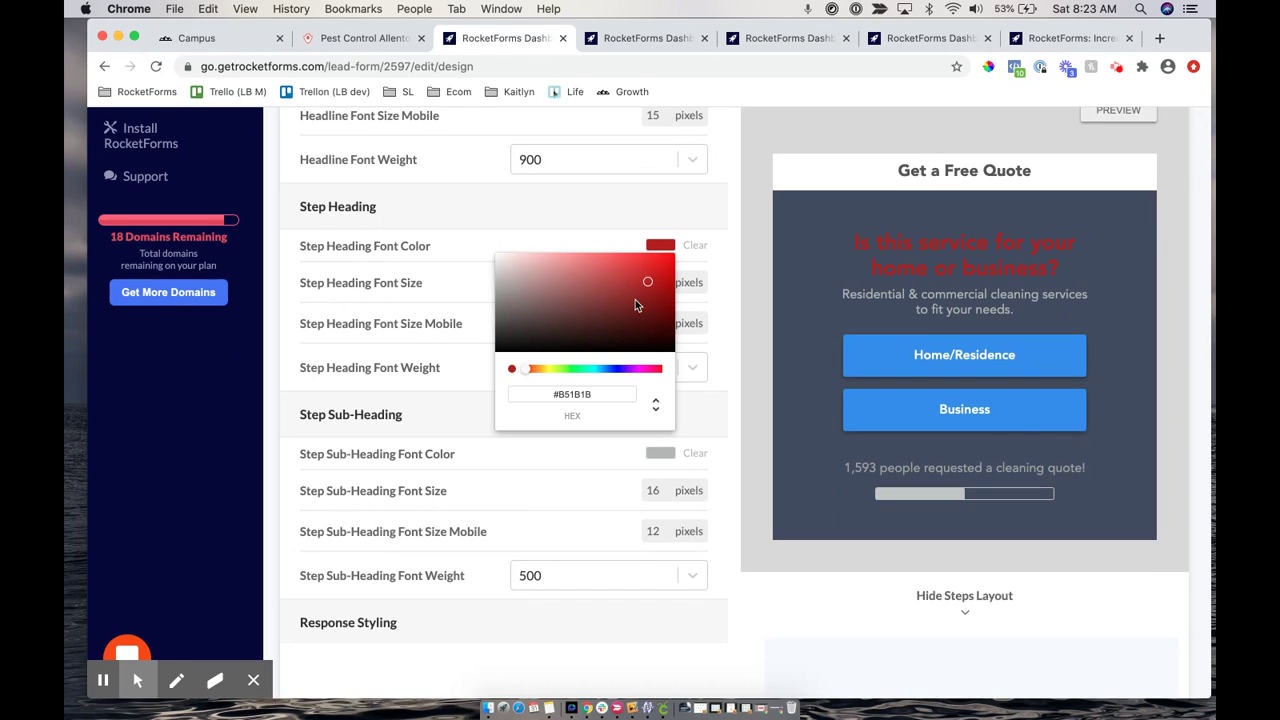
# Restore the Step Heading Font Color to white with the hex value #fff and close the color picker
pyautogui.tripleClick(605, 395)
pyautogui.write('#ff')
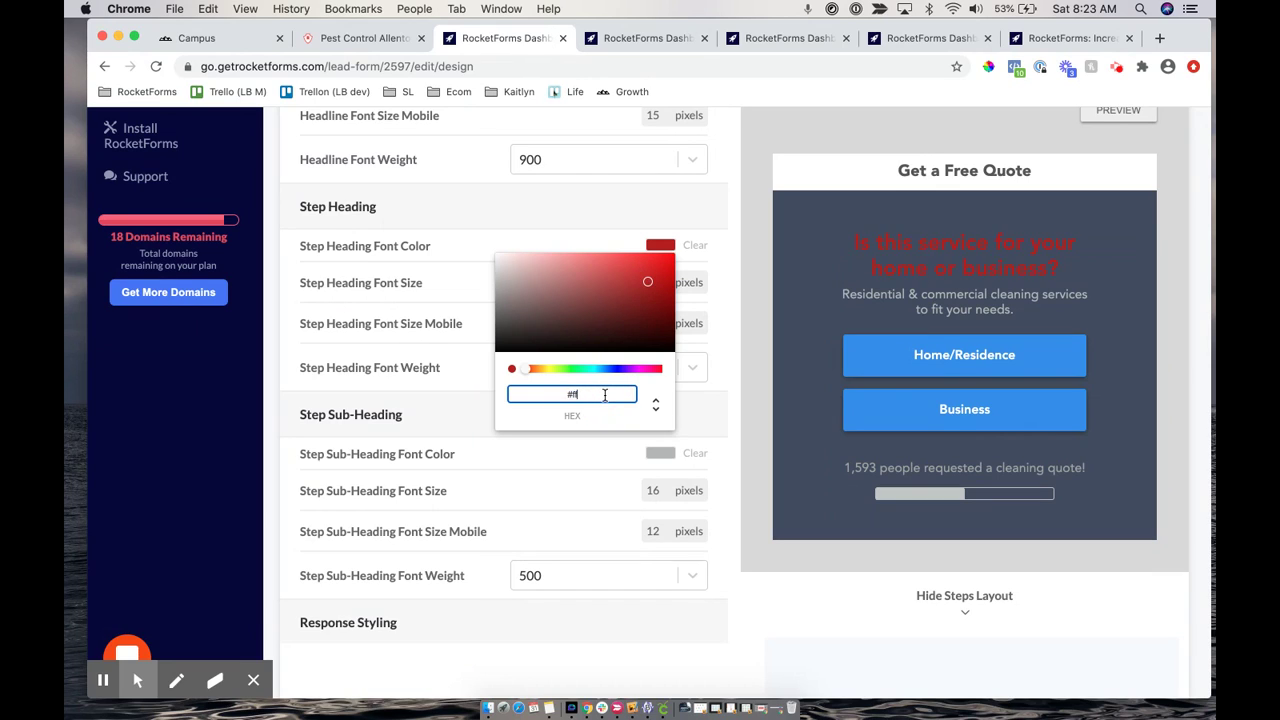
pyautogui.write('f')
pyautogui.click(708, 276)
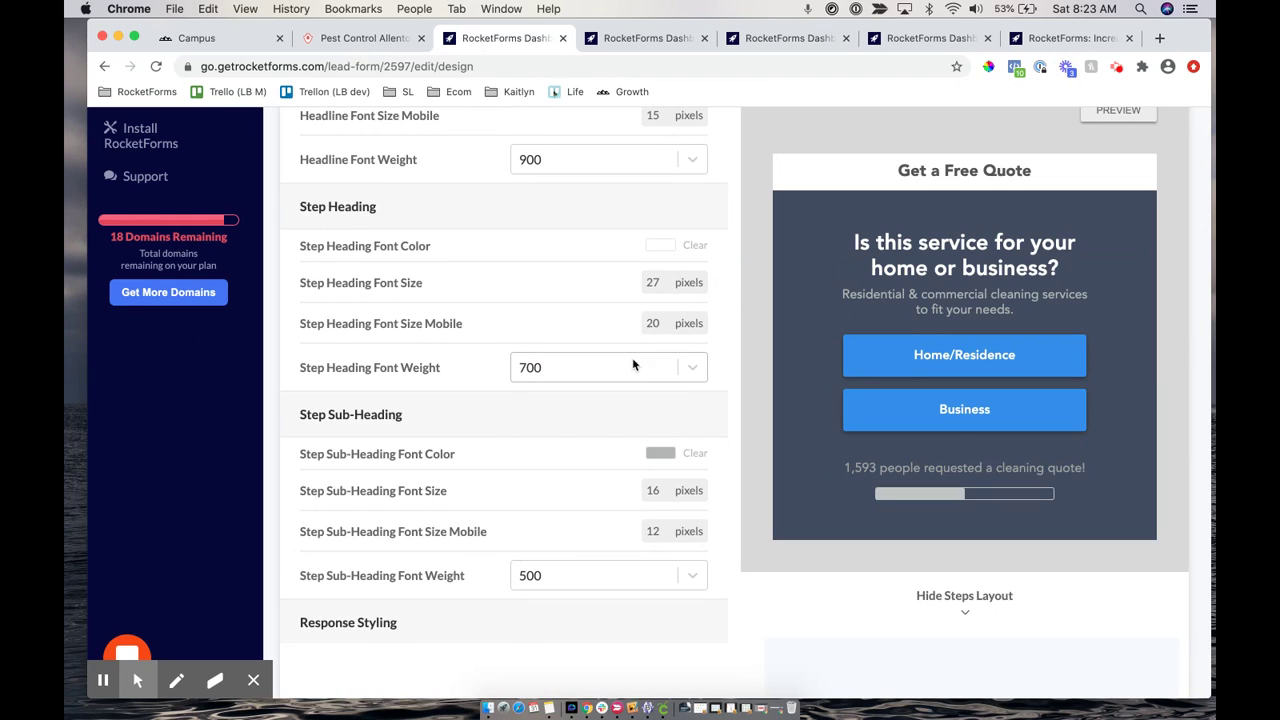
pyautogui.scroll(-2, 632, 357)
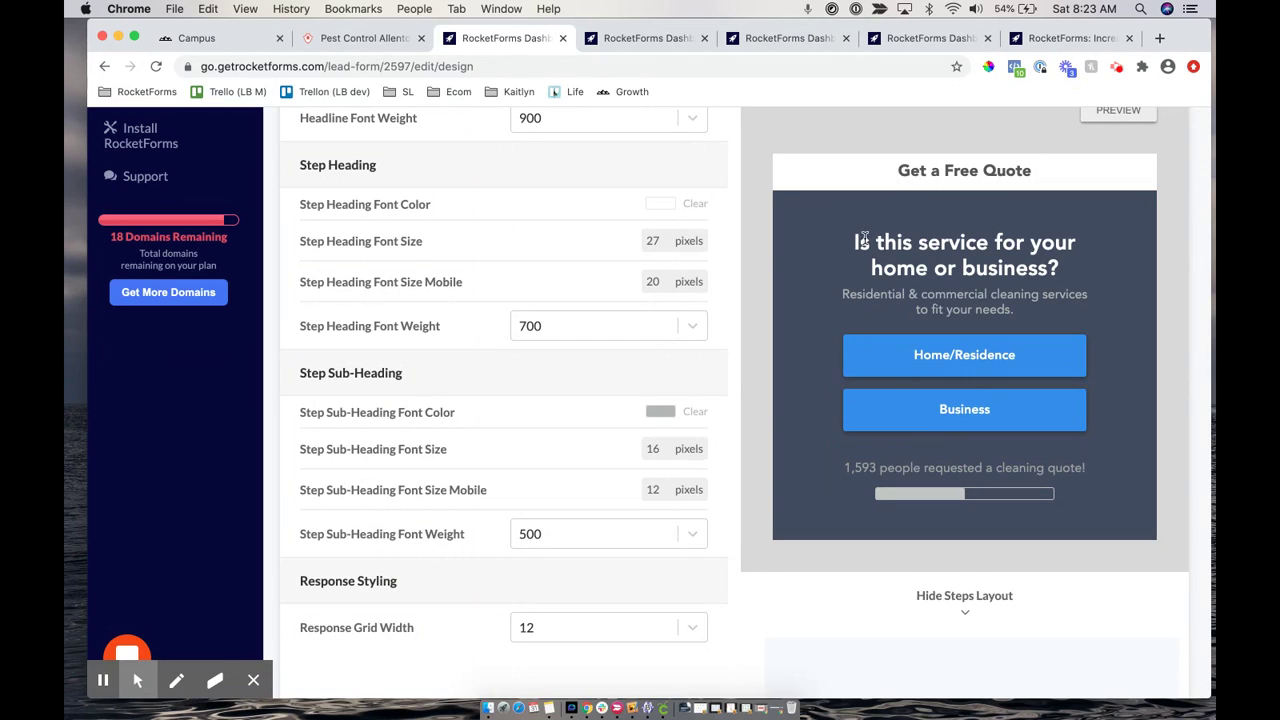
# Compare the Step Heading and Step Sub-Heading settings with the question and supporting text in the form preview
pyautogui.moveTo(858, 238); pyautogui.dragTo(1015, 272)
pyautogui.scroll(-2, 405, 258)
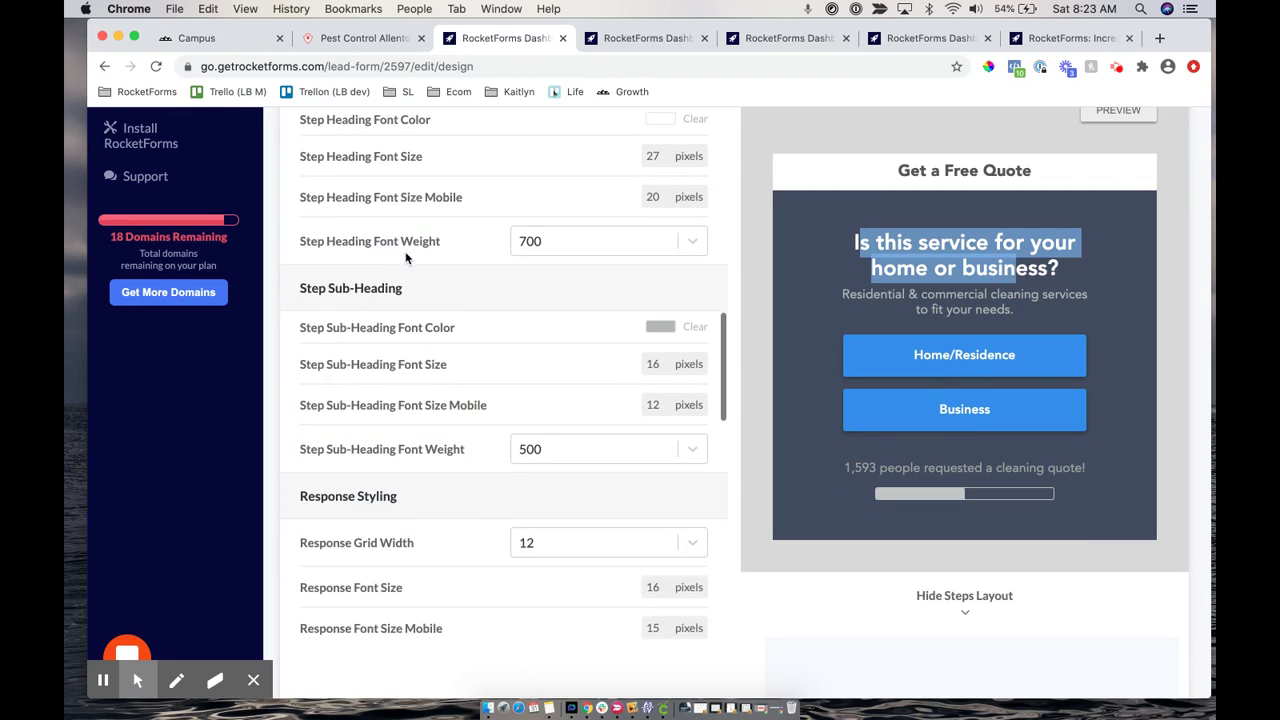
pyautogui.scroll(-2, 420, 330)
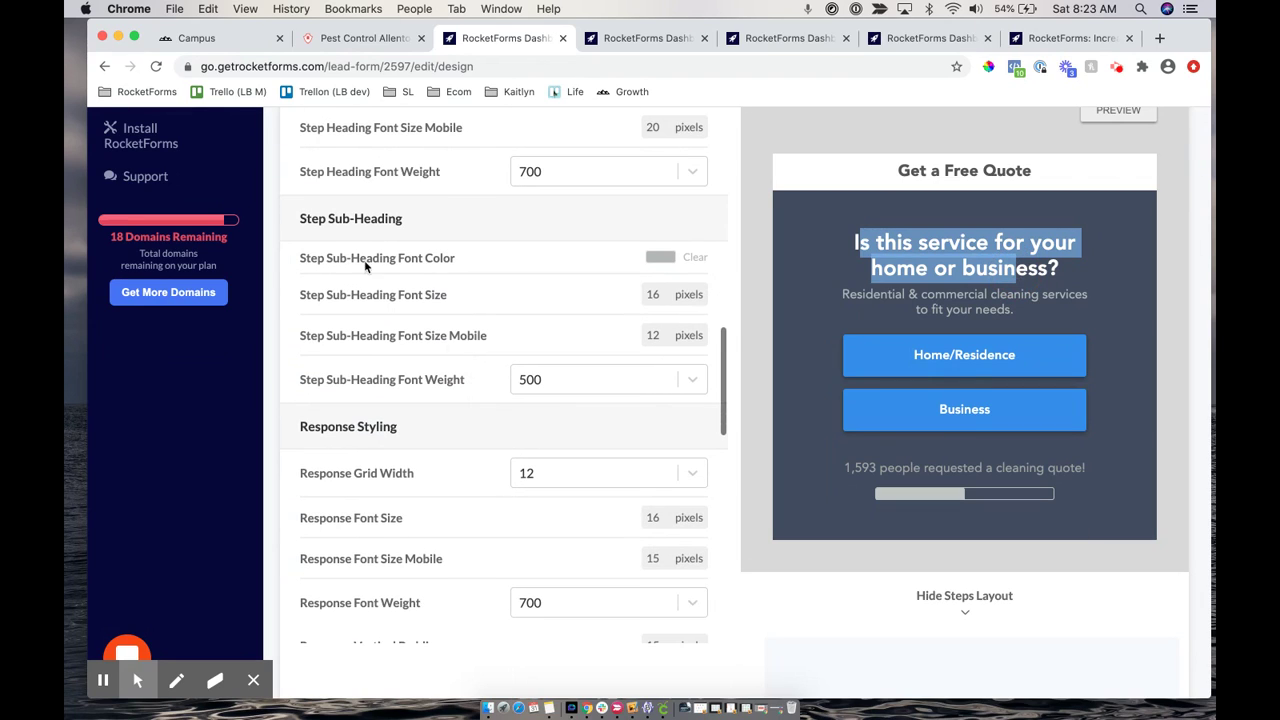
pyautogui.moveTo(297, 222); pyautogui.dragTo(418, 222)
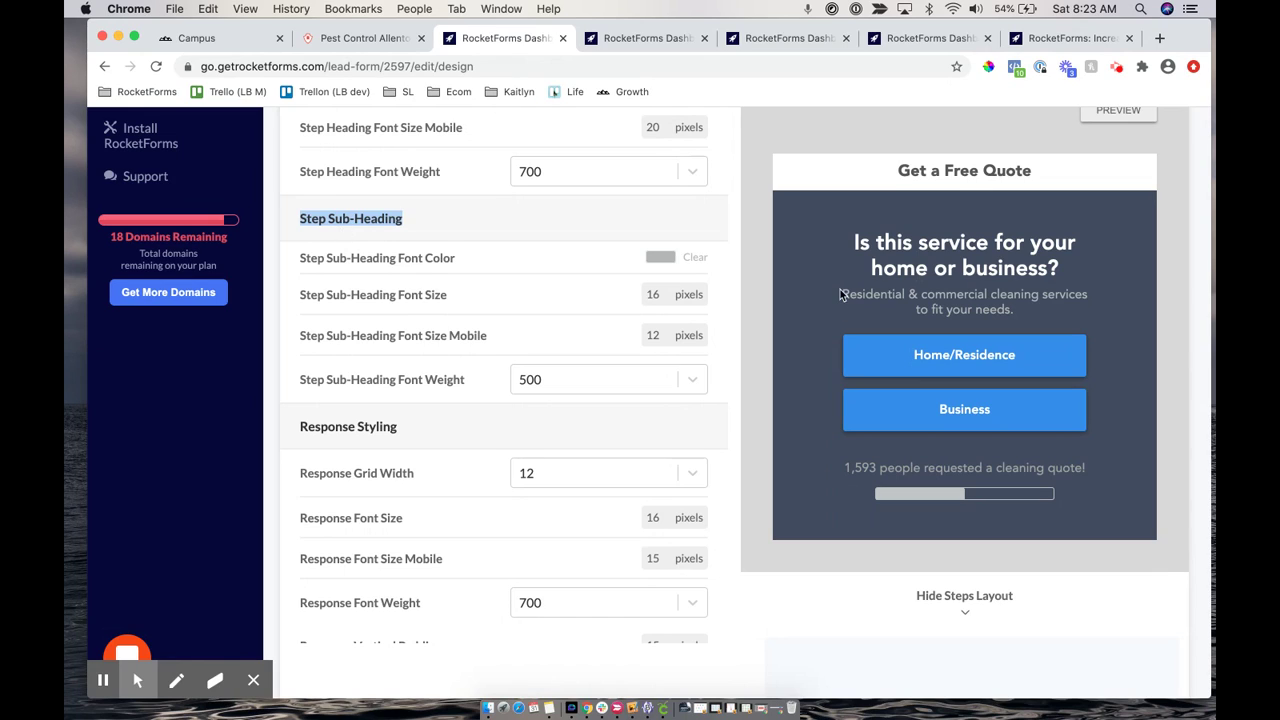
pyautogui.moveTo(842, 294); pyautogui.dragTo(1002, 309)
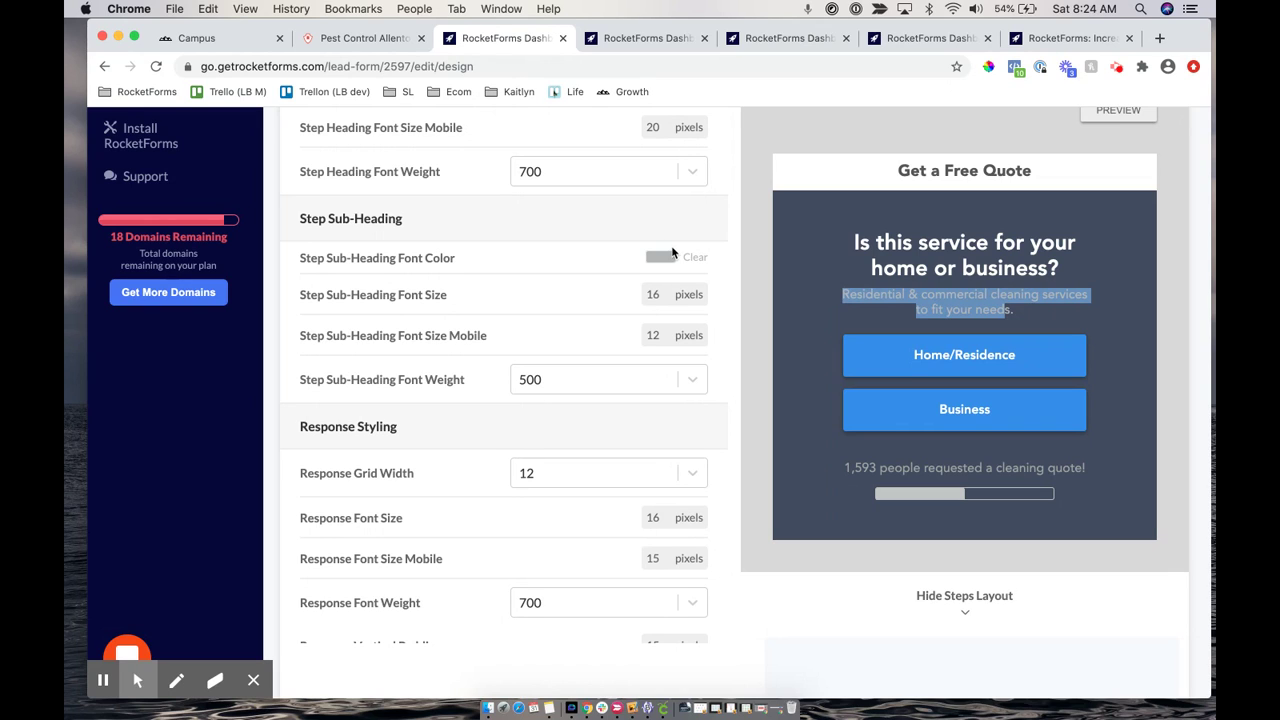
pyautogui.scroll(2, 557, 280)
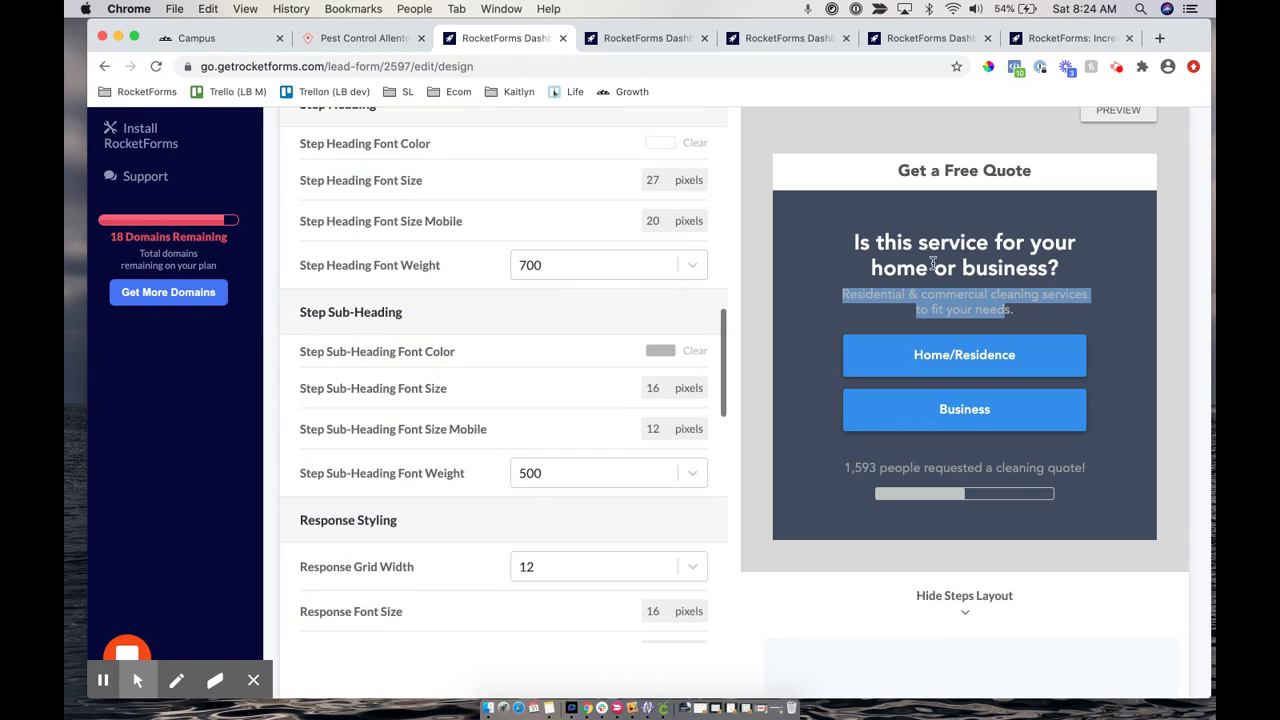
pyautogui.moveTo(853, 243); pyautogui.dragTo(972, 265)
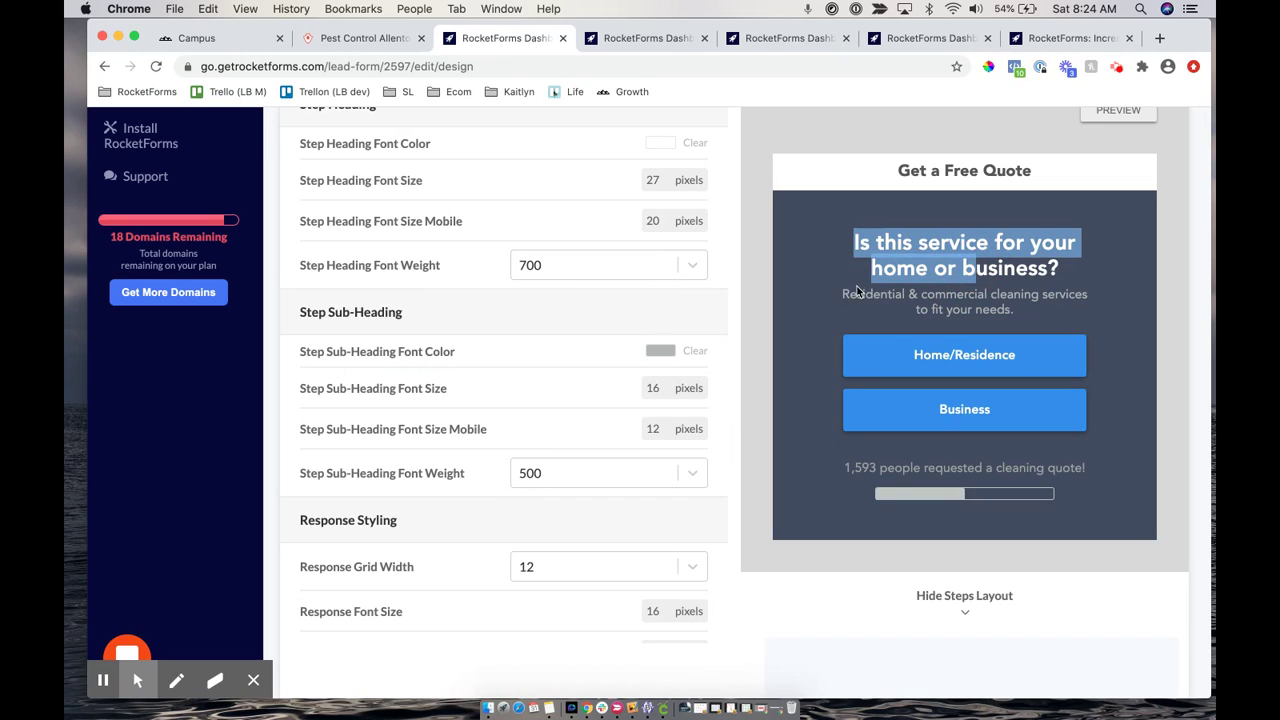
pyautogui.moveTo(842, 293); pyautogui.dragTo(1038, 312)
pyautogui.tripleClick(480, 356)
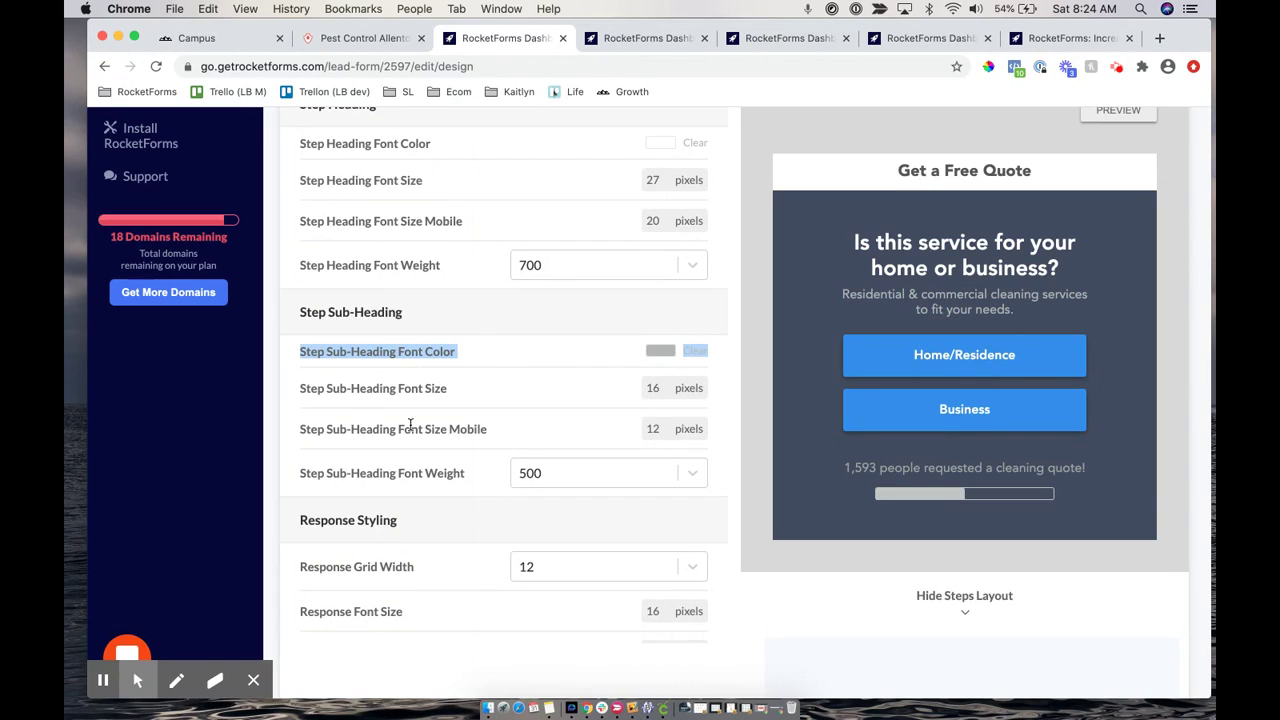
# Try the Step Sub-Heading Font Weight at 400 and 900, and return it to 500
pyautogui.scroll(-2, 412, 422)
pyautogui.scroll(-2, 532, 424)
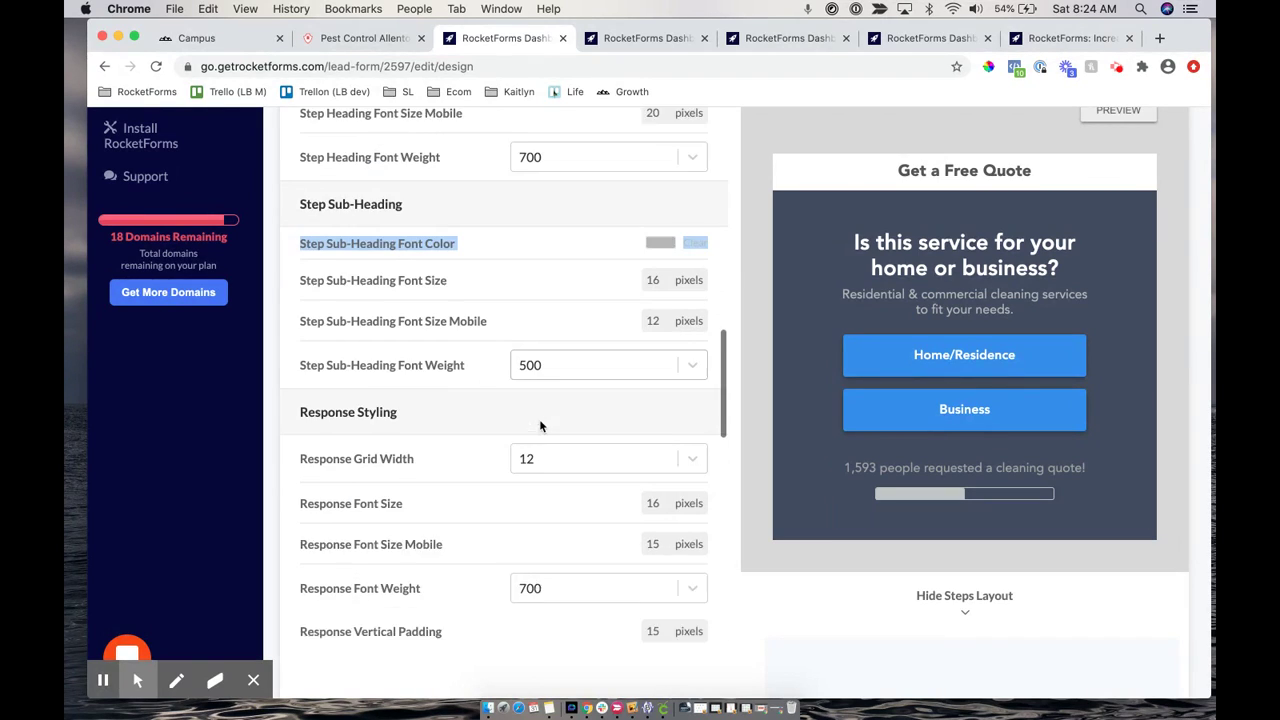
pyautogui.scroll(-2, 540, 426)
pyautogui.click(540, 318)
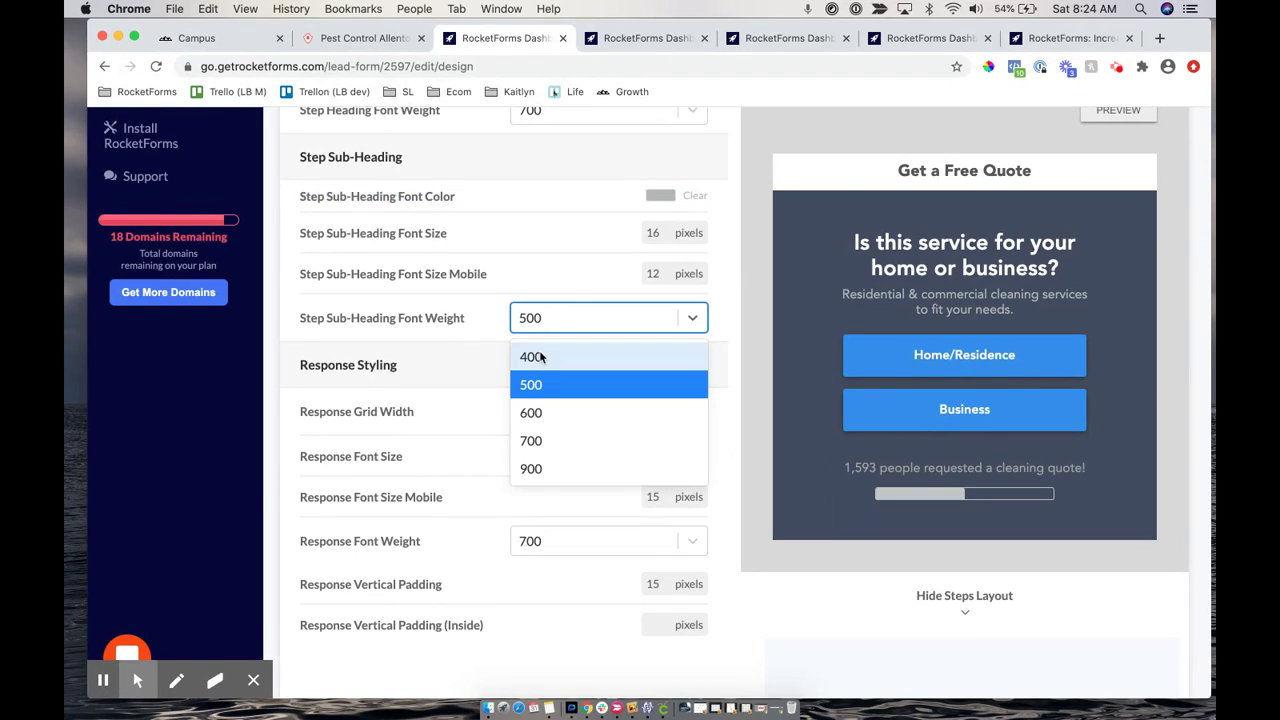
pyautogui.click(539, 357)
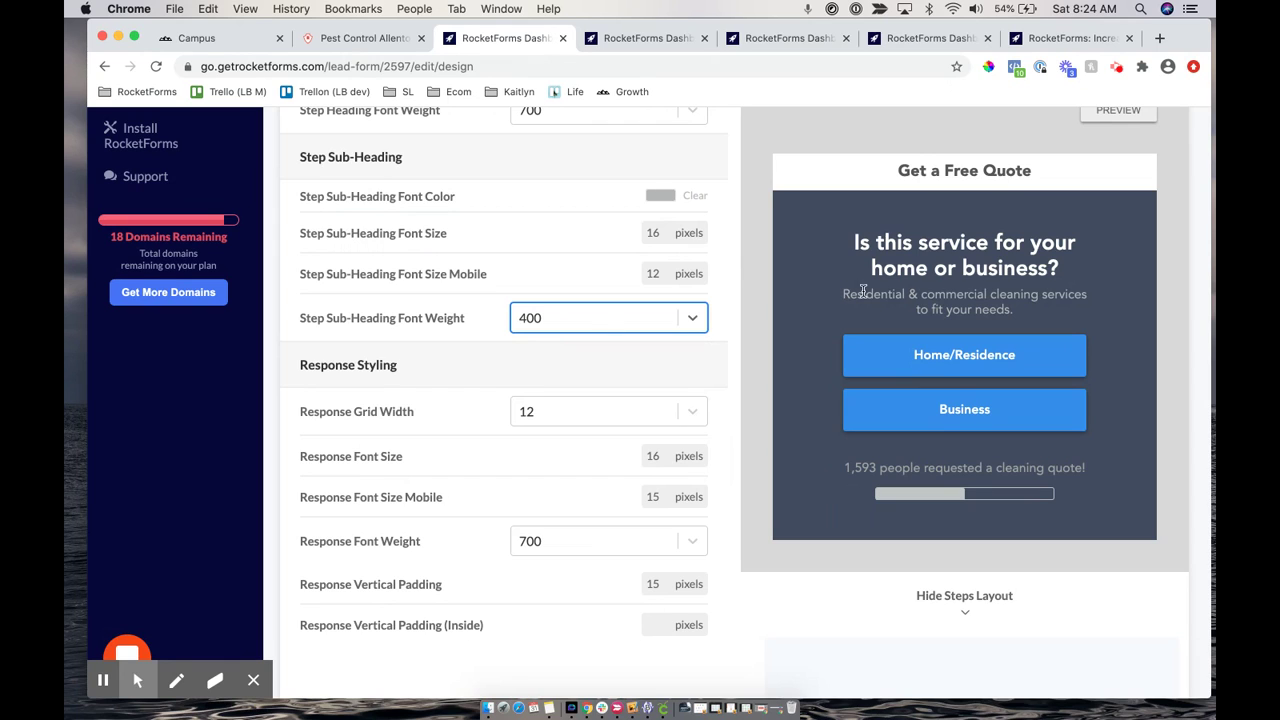
pyautogui.click(583, 316)
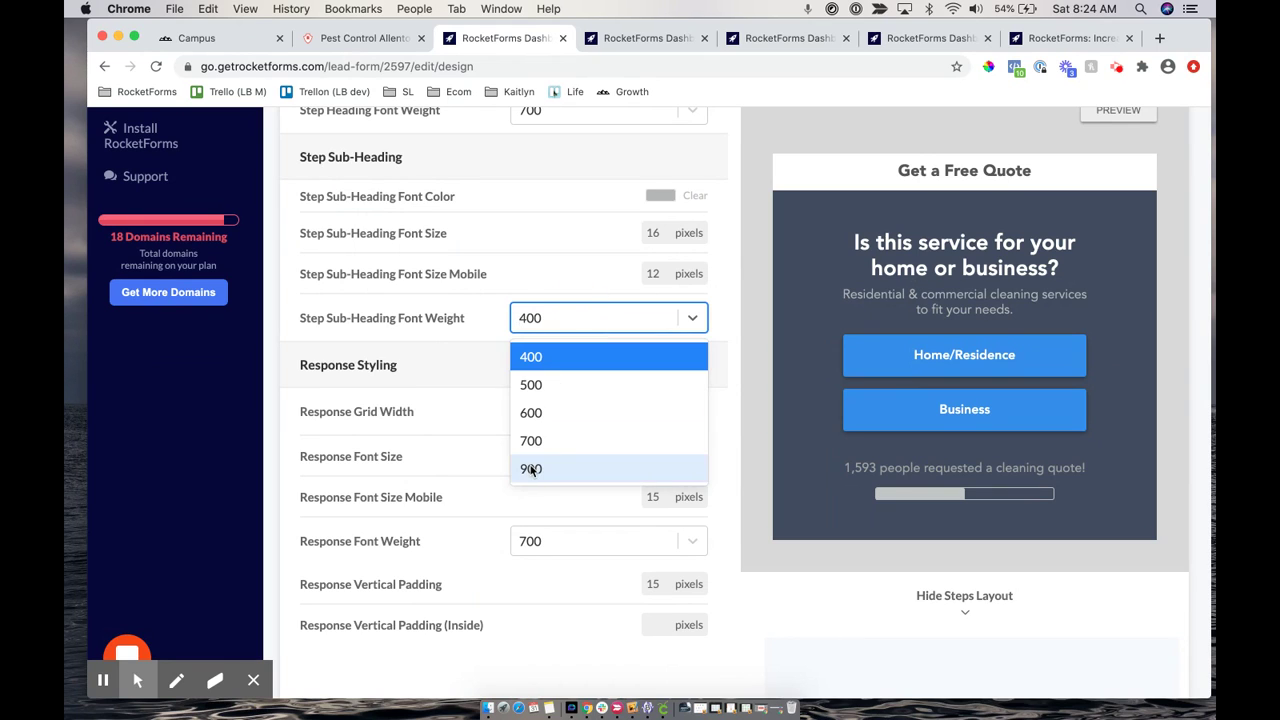
pyautogui.click(531, 468)
pyautogui.click(545, 316)
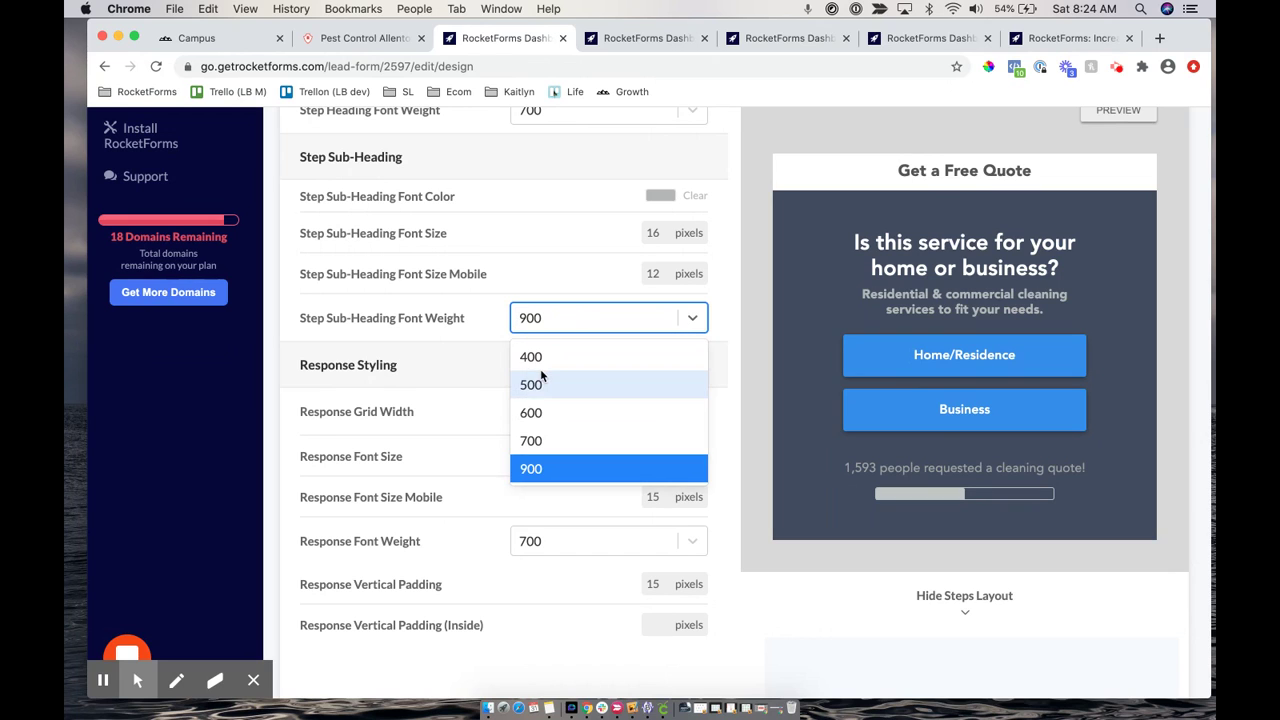
pyautogui.click(537, 382)
# Save the lead form's design settings
pyautogui.scroll(-2, 538, 383)
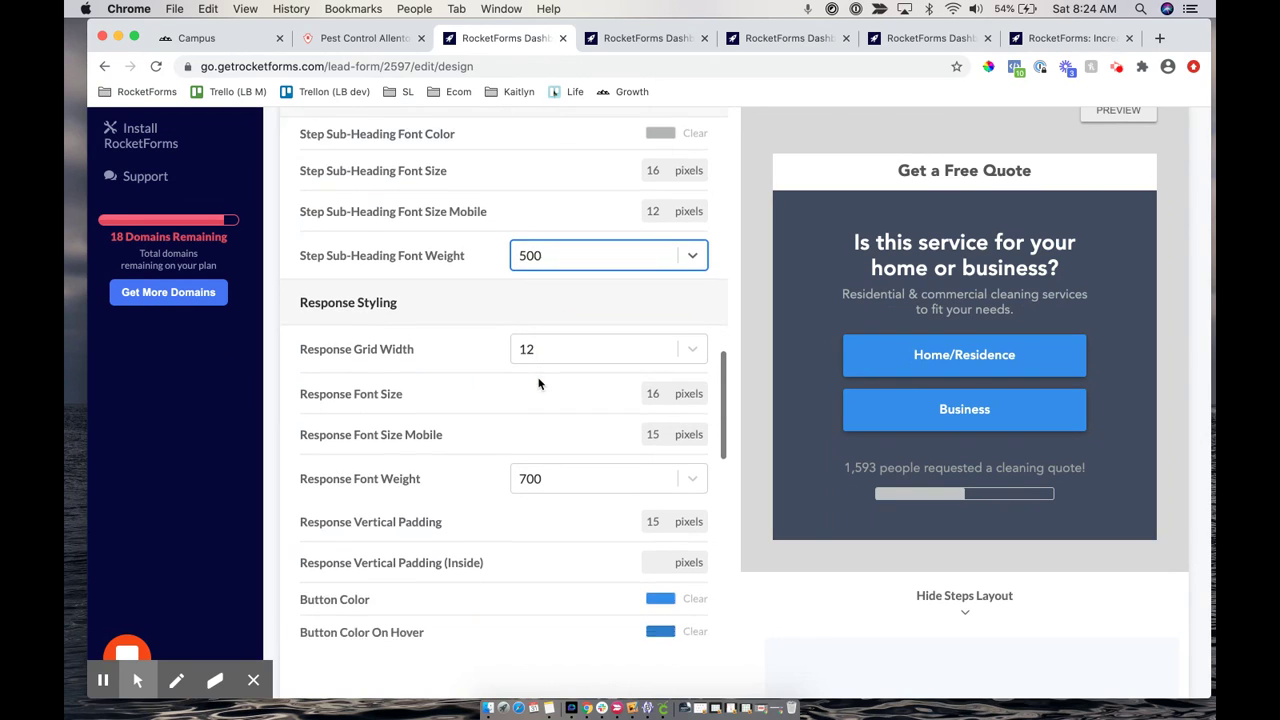
pyautogui.scroll(10, 538, 383)
pyautogui.scroll(8, 538, 383)
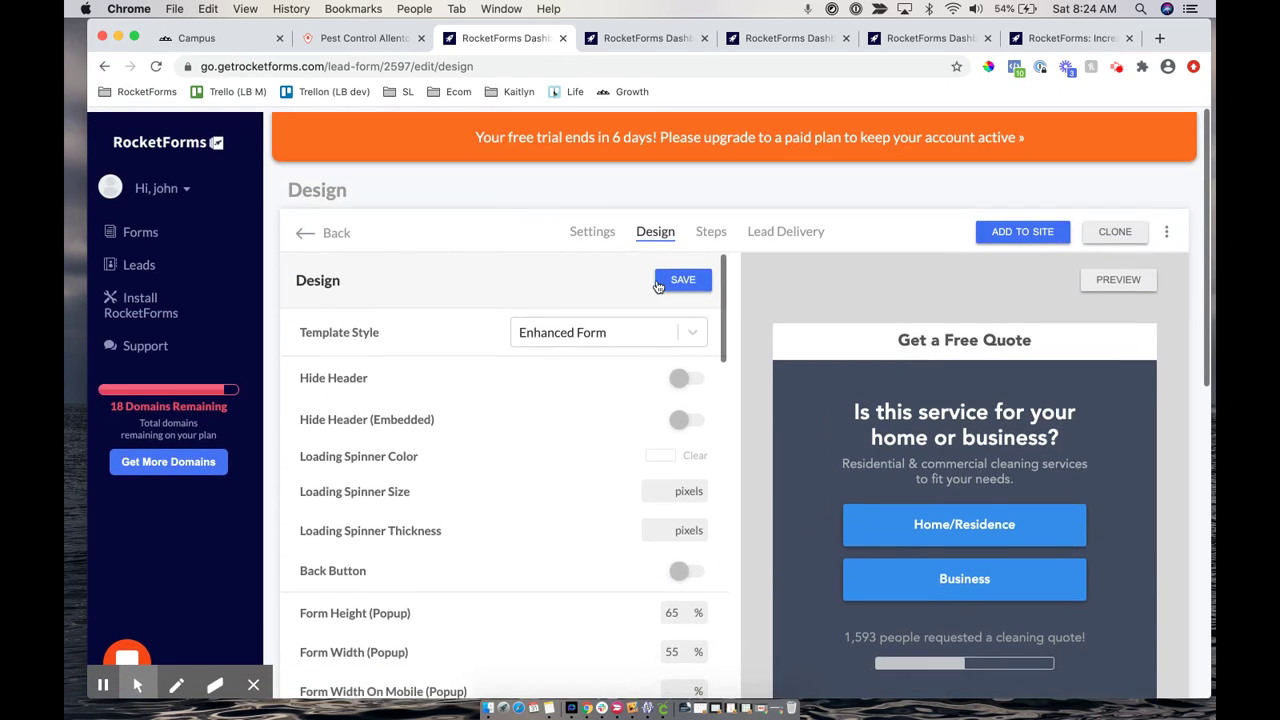
pyautogui.click(680, 276)
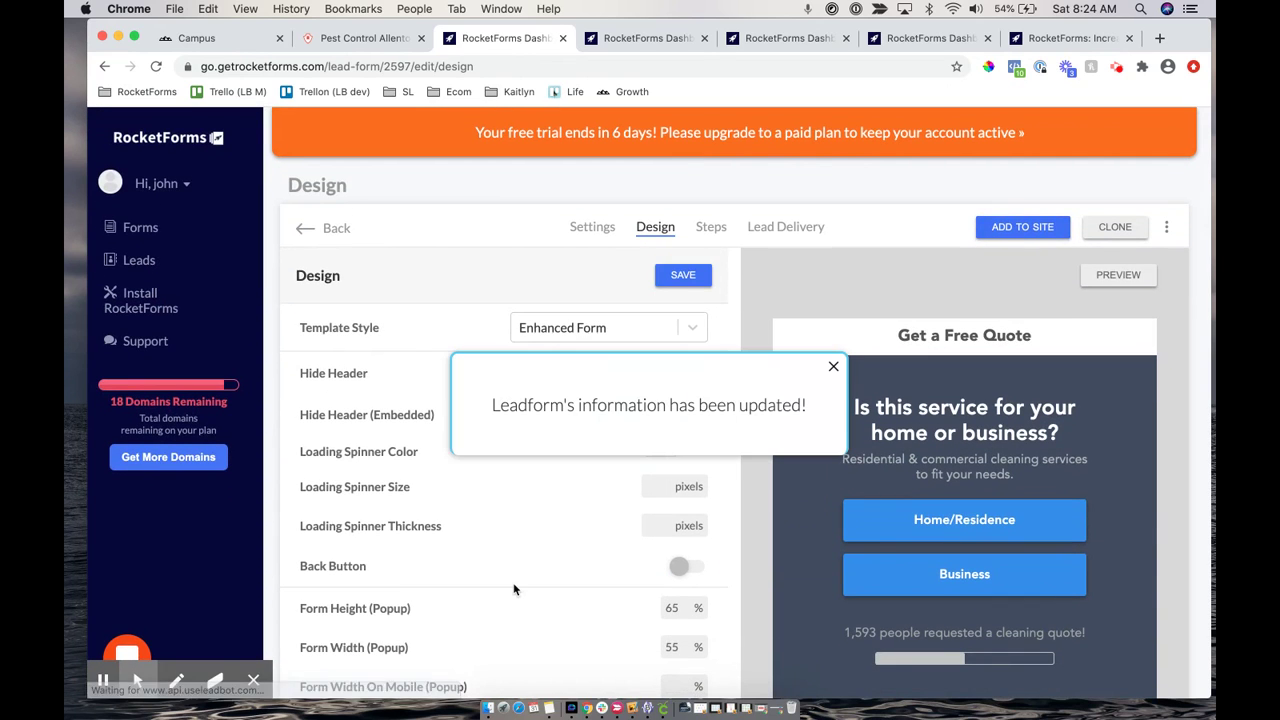
# Examine the Response Styling, button color and "Thank You" Step settings, focusing on the Response Font Size
pyautogui.scroll(-10, 514, 589)
pyautogui.scroll(-15, 514, 589)
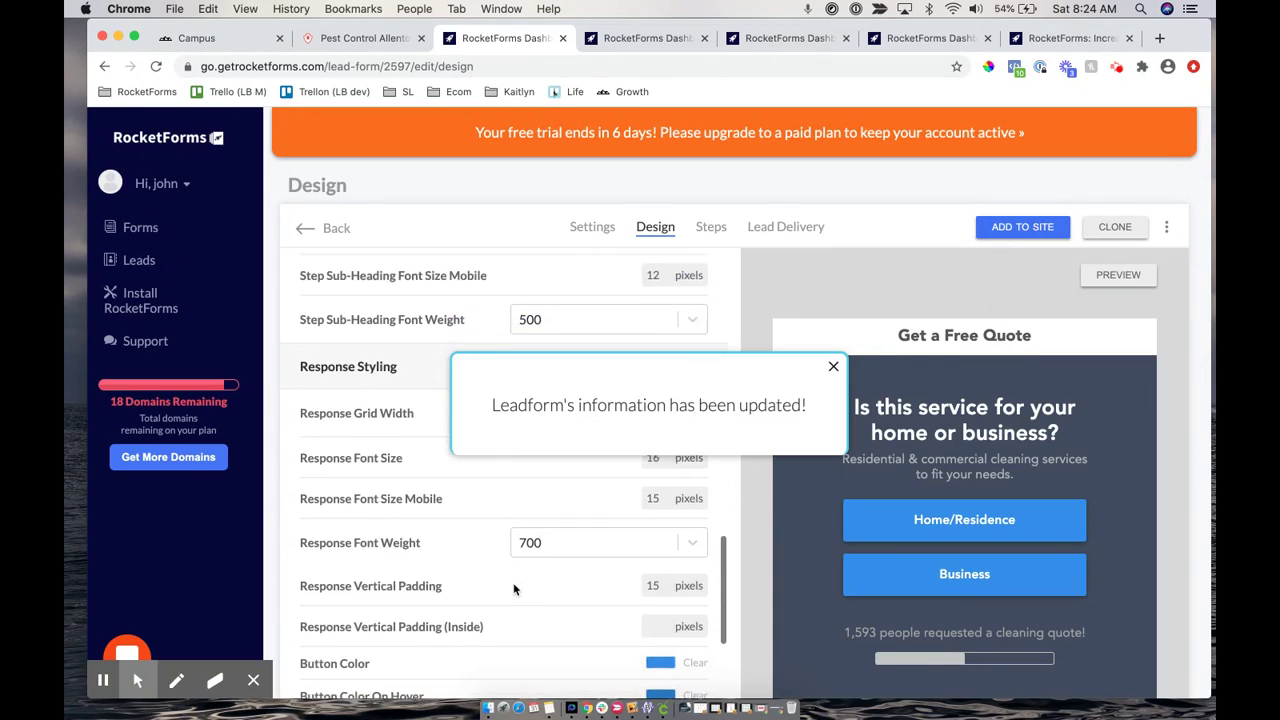
pyautogui.scroll(-5, 514, 589)
pyautogui.scroll(8, 514, 589)
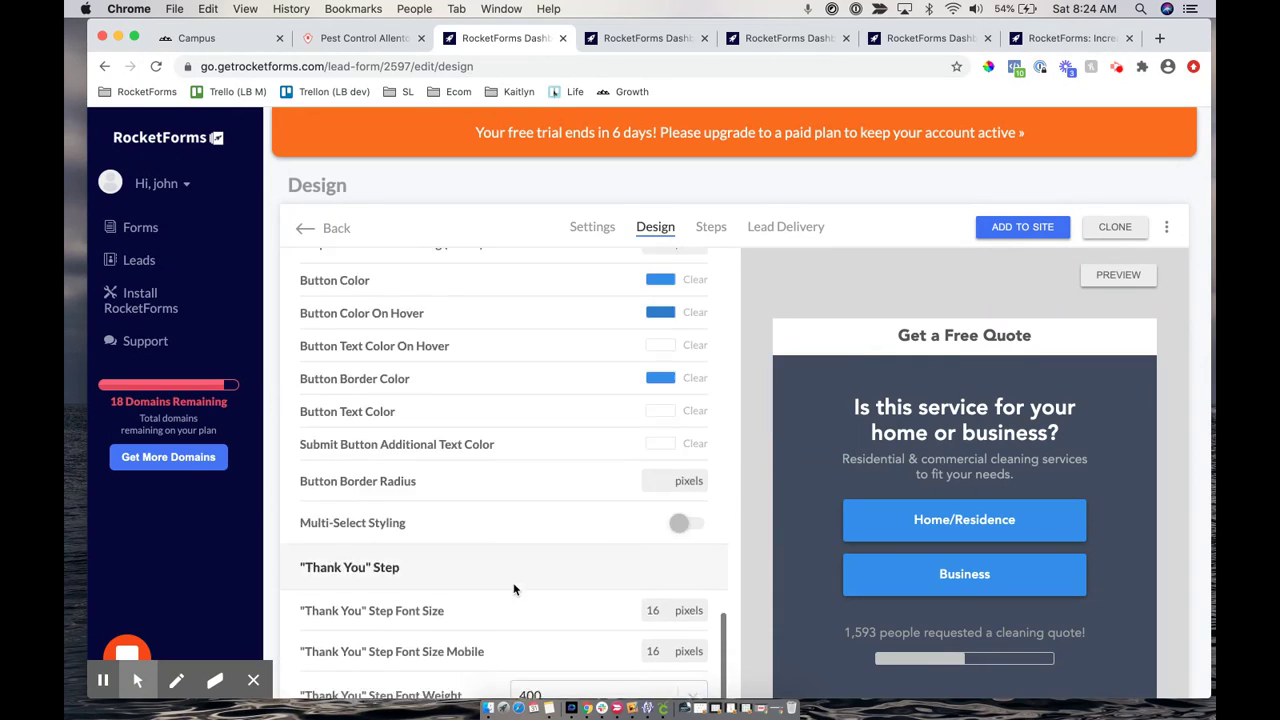
pyautogui.scroll(-5, 514, 589)
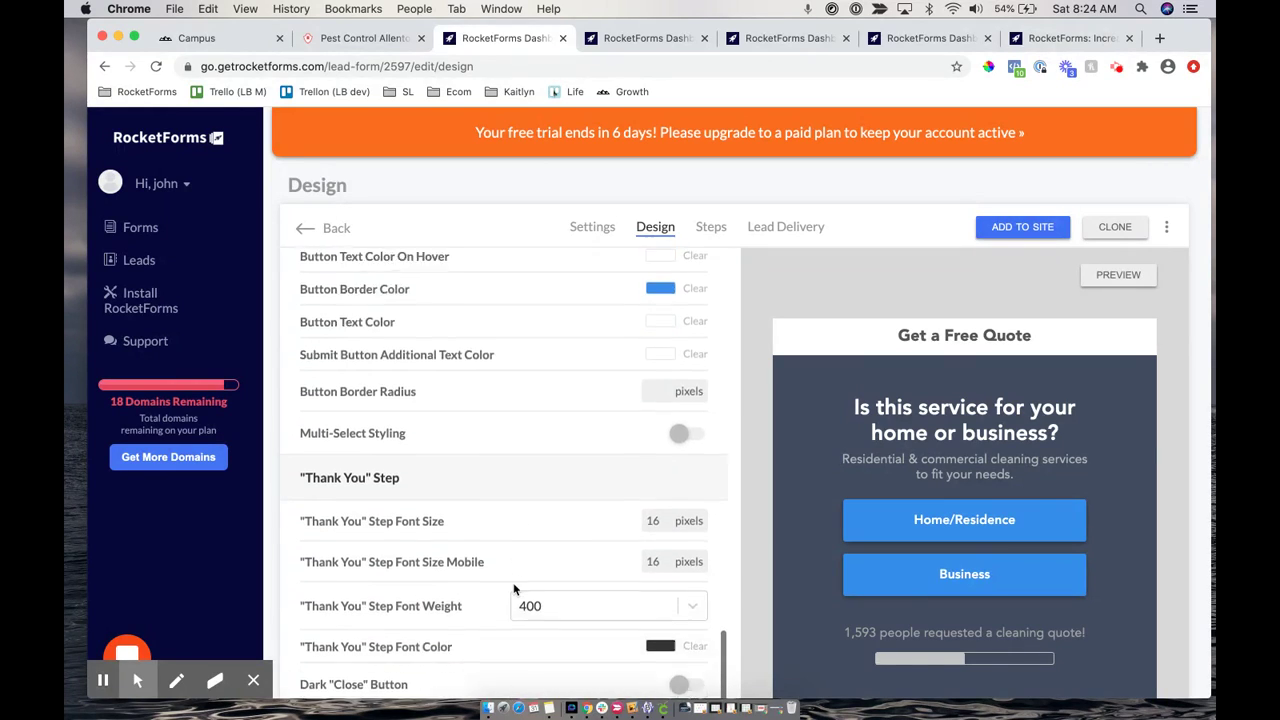
pyautogui.scroll(10, 514, 589)
pyautogui.scroll(-4, 514, 589)
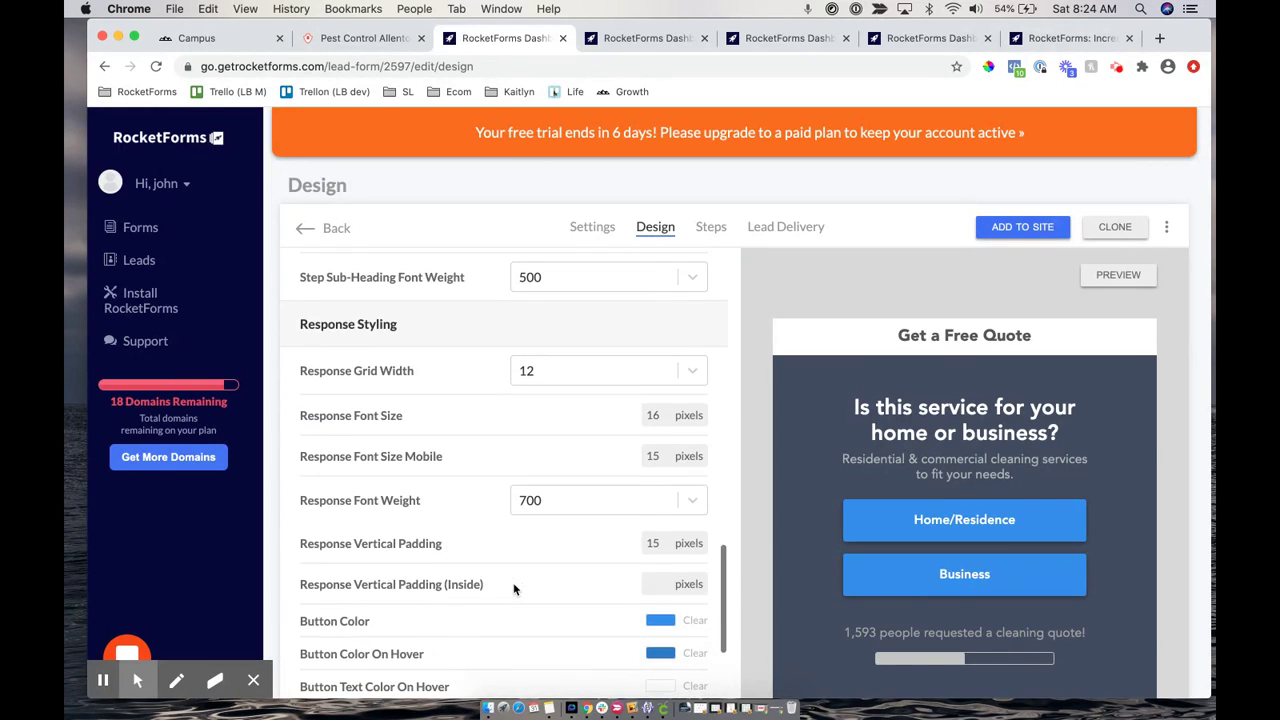
pyautogui.moveTo(299, 278); pyautogui.dragTo(414, 278)
pyautogui.scroll(-1, 414, 279)
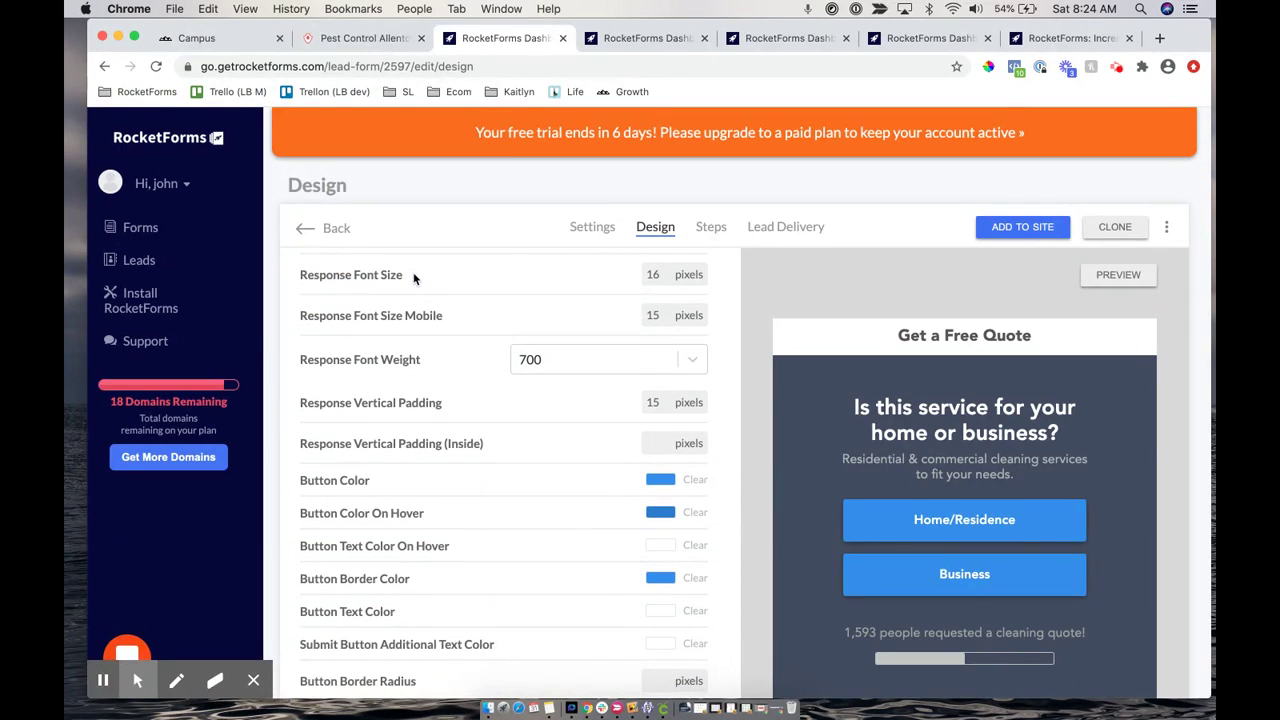
pyautogui.moveTo(304, 279); pyautogui.dragTo(420, 287)
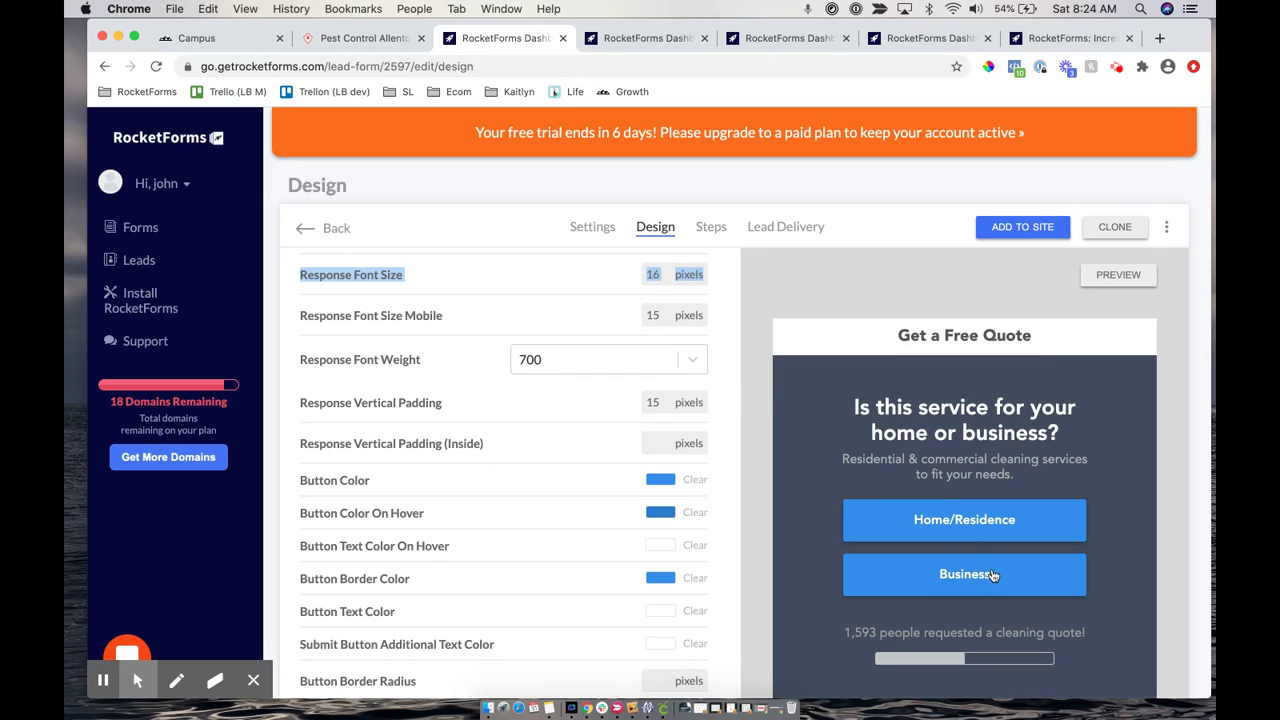
# Try a Response Font Size of 25 pixels for the answer buttons
pyautogui.click(655, 274)
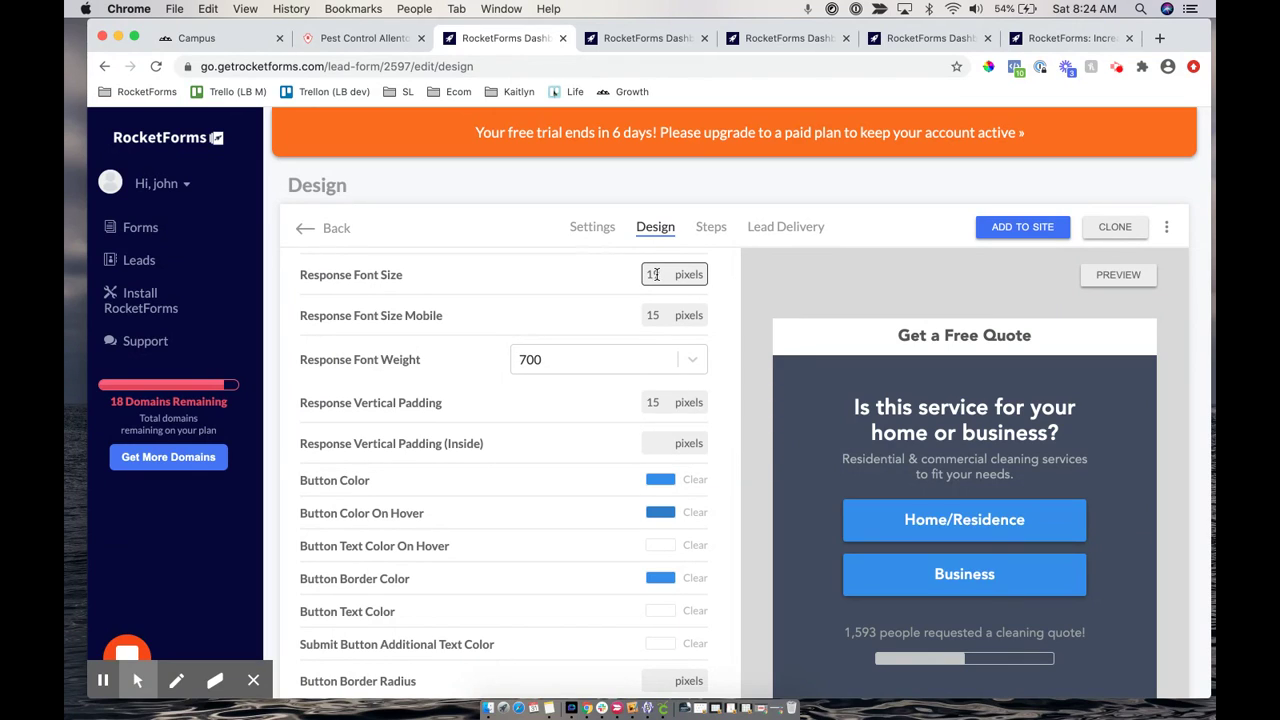
pyautogui.press('BackSpace')
pyautogui.press('BackSpace')
pyautogui.write('25')
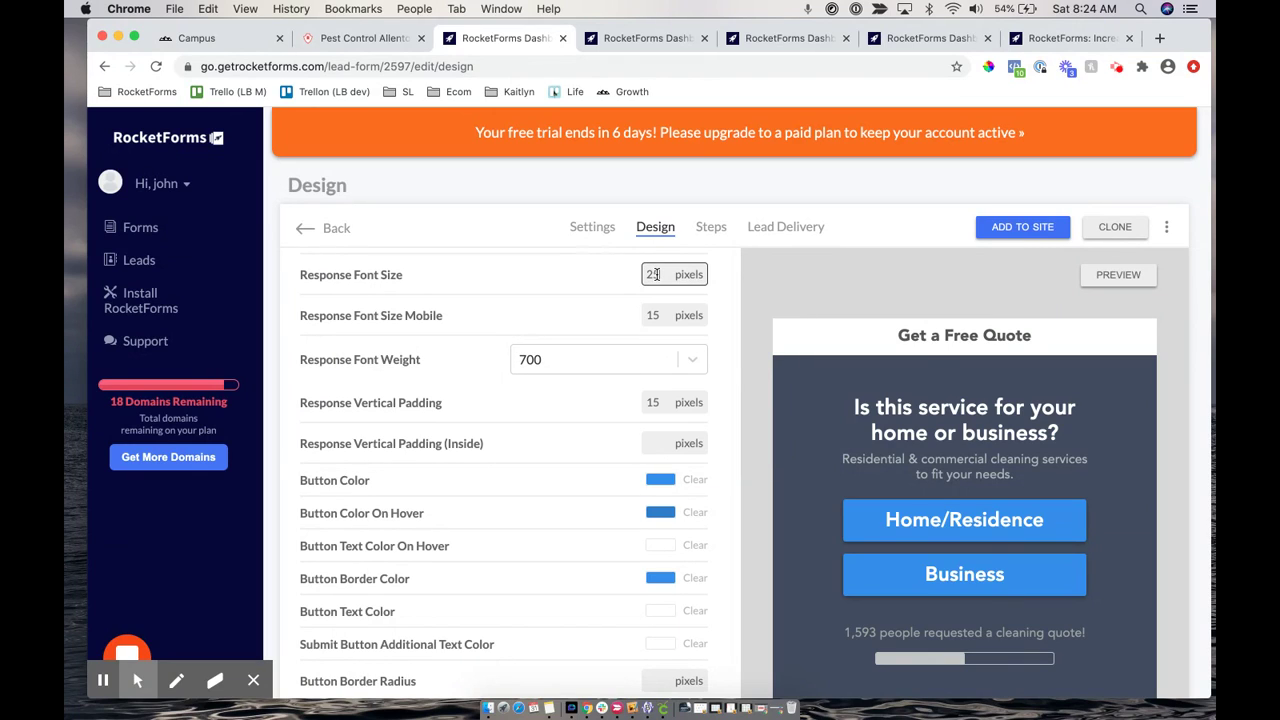
# Set the Response Font Size to 17 pixels
pyautogui.press('BackSpace')
pyautogui.press('BackSpace')
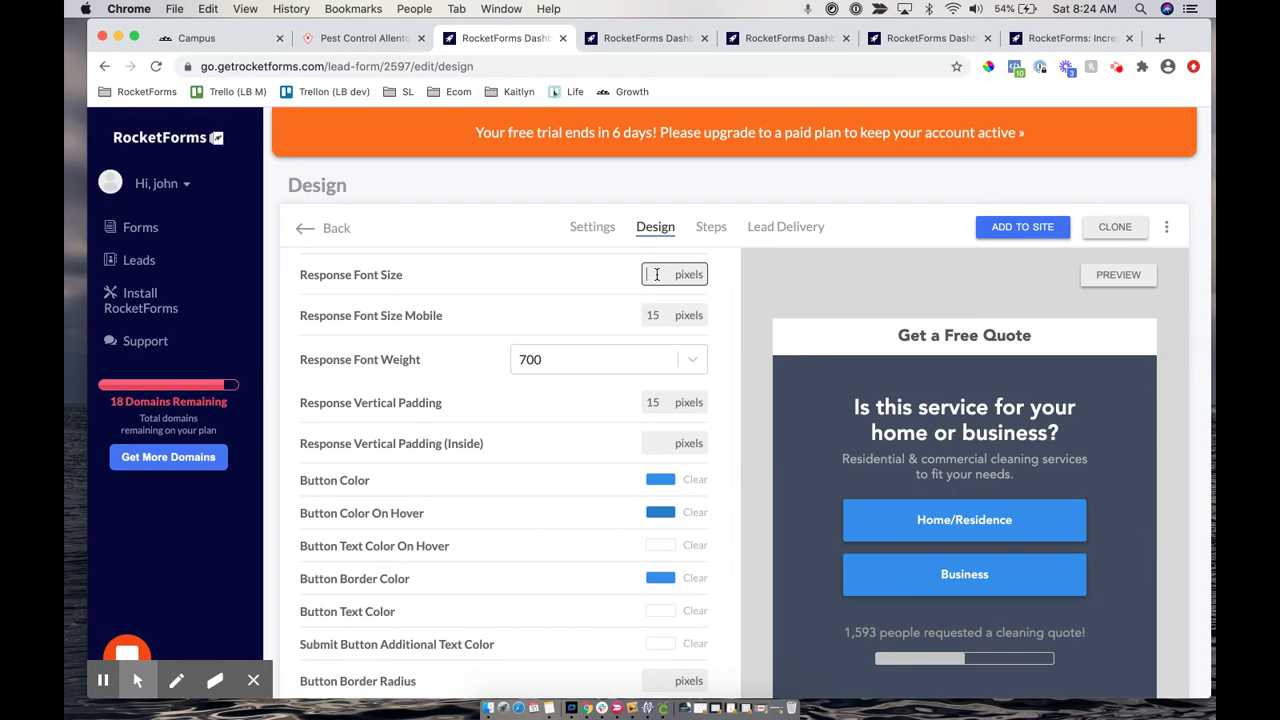
pyautogui.write('18')
pyautogui.press('BackSpace')
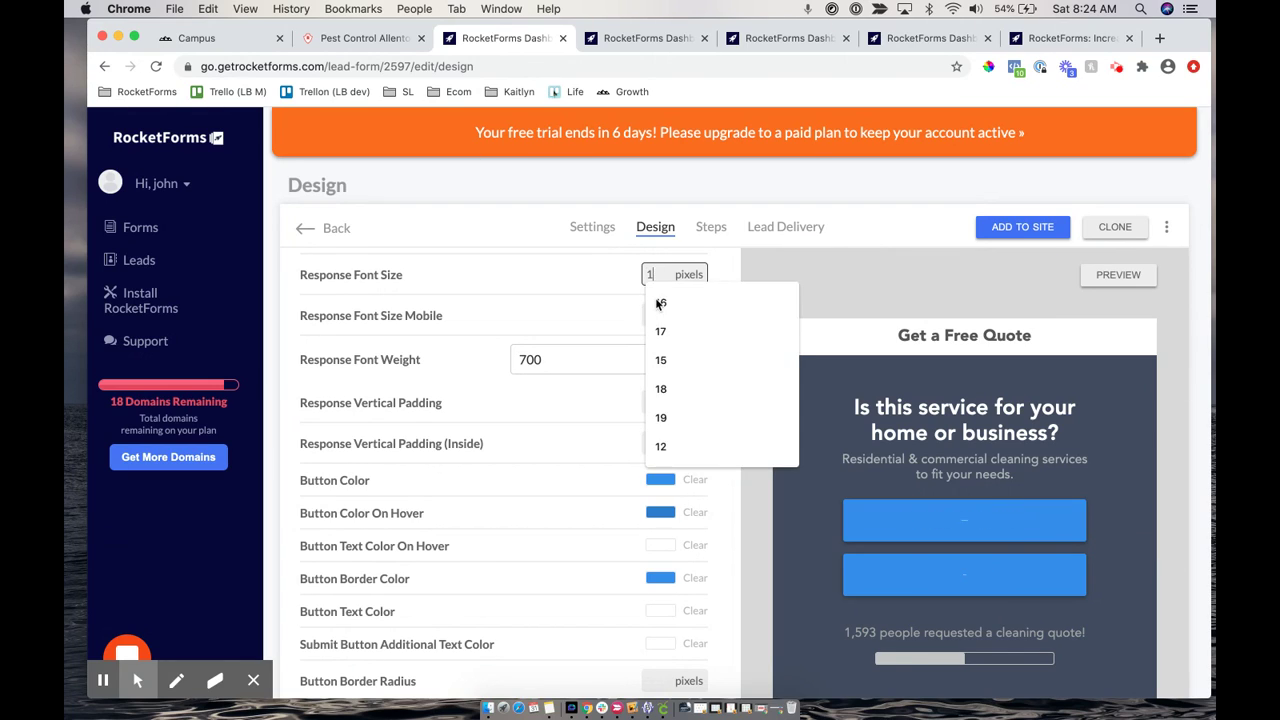
pyautogui.write('5')
pyautogui.press('BackSpace')
pyautogui.write('7')
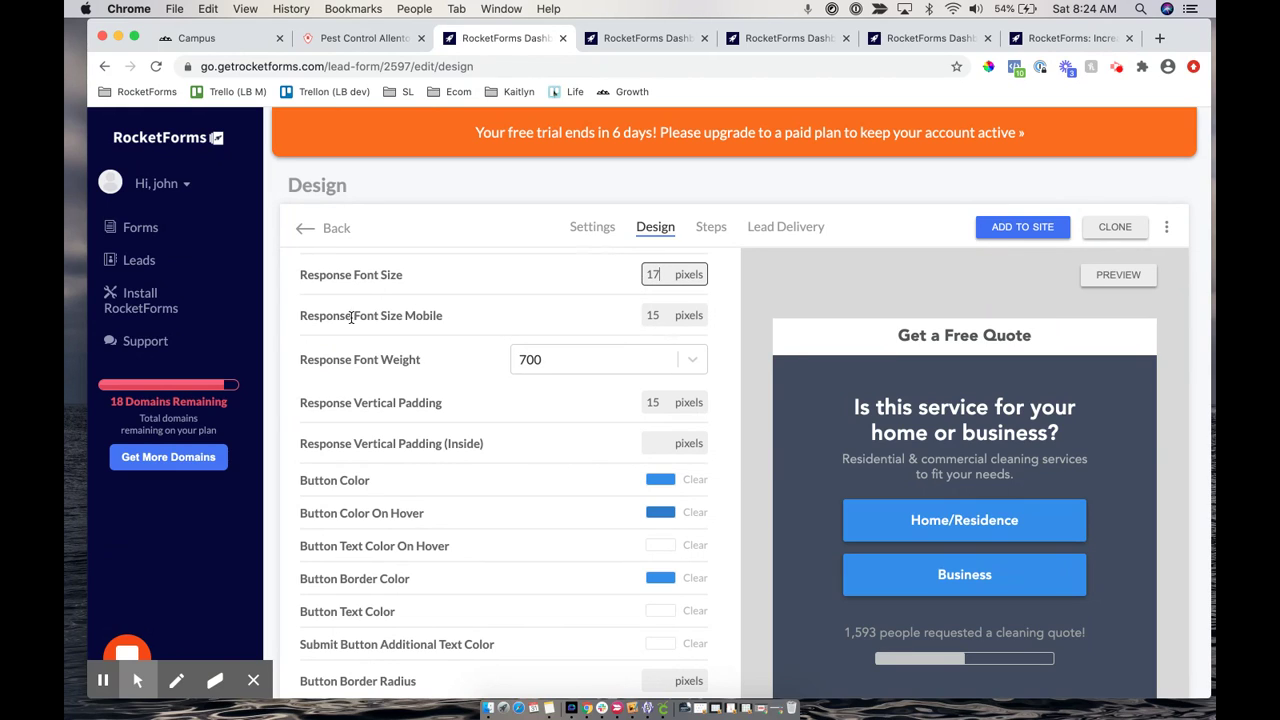
# Set the Response Font Weight to 900 for bolder answer button text
pyautogui.click(390, 316)
pyautogui.scroll(-2, 410, 318)
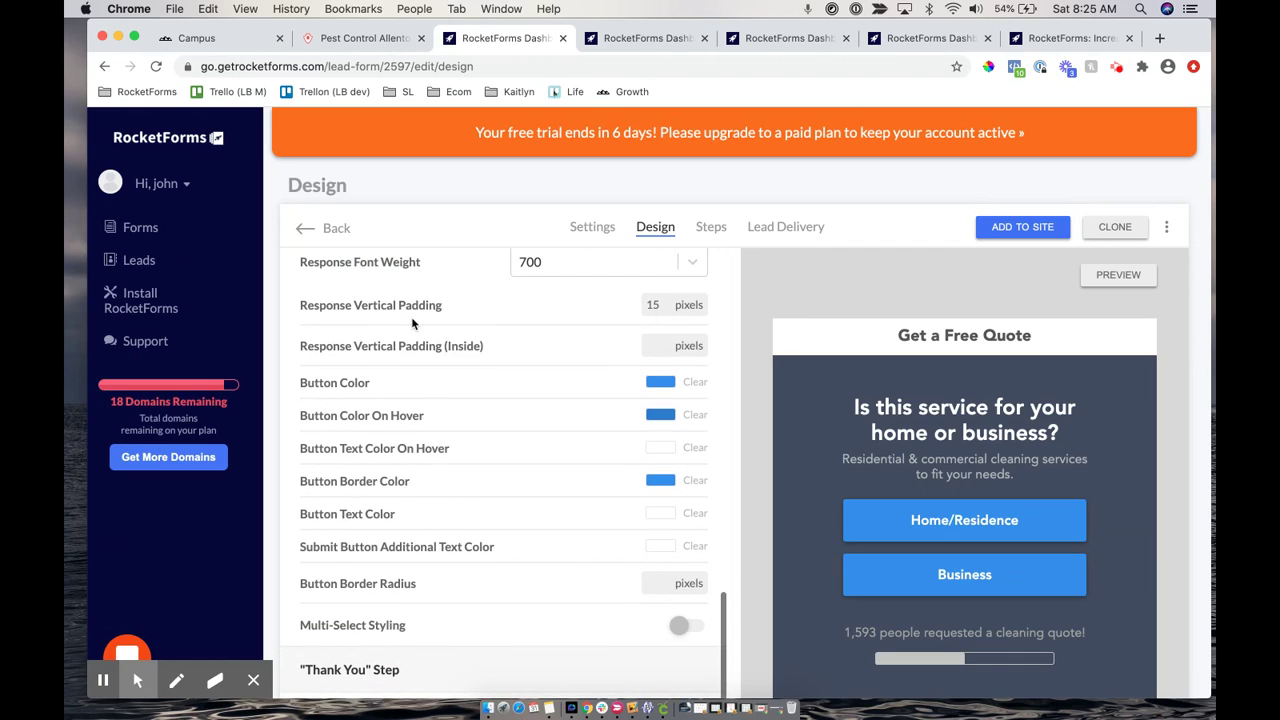
pyautogui.click(534, 267)
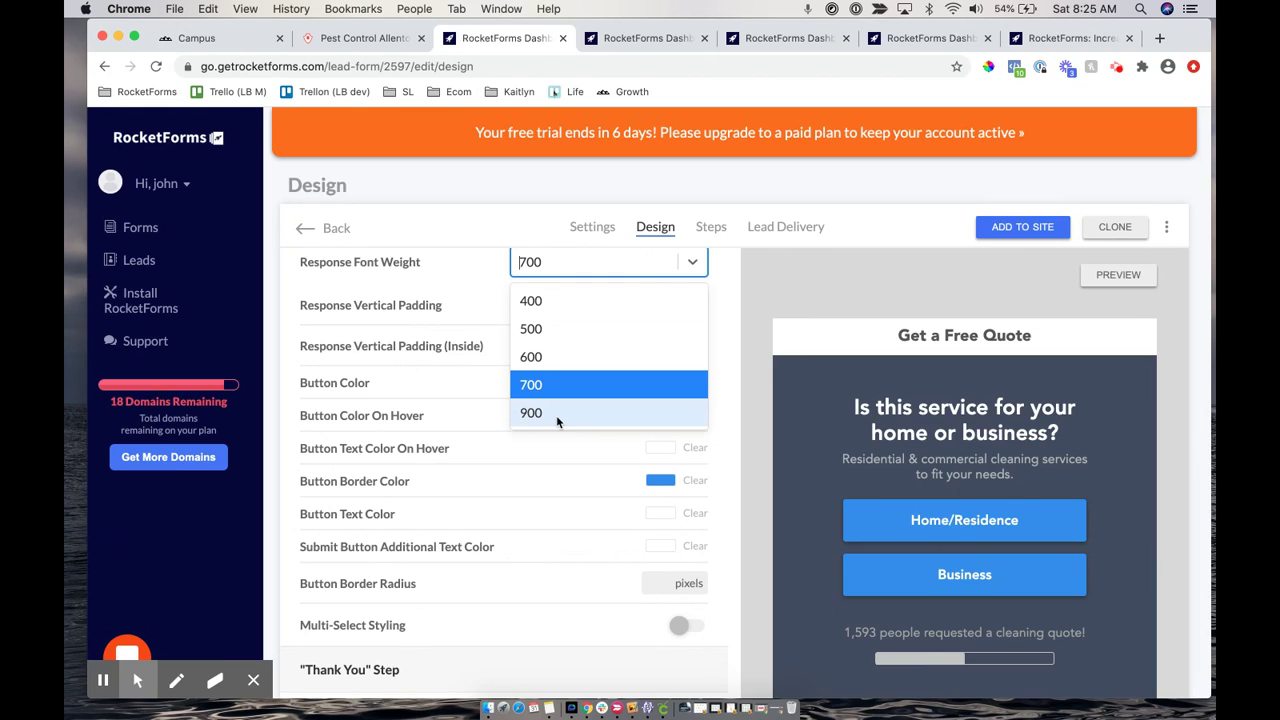
pyautogui.click(556, 415)
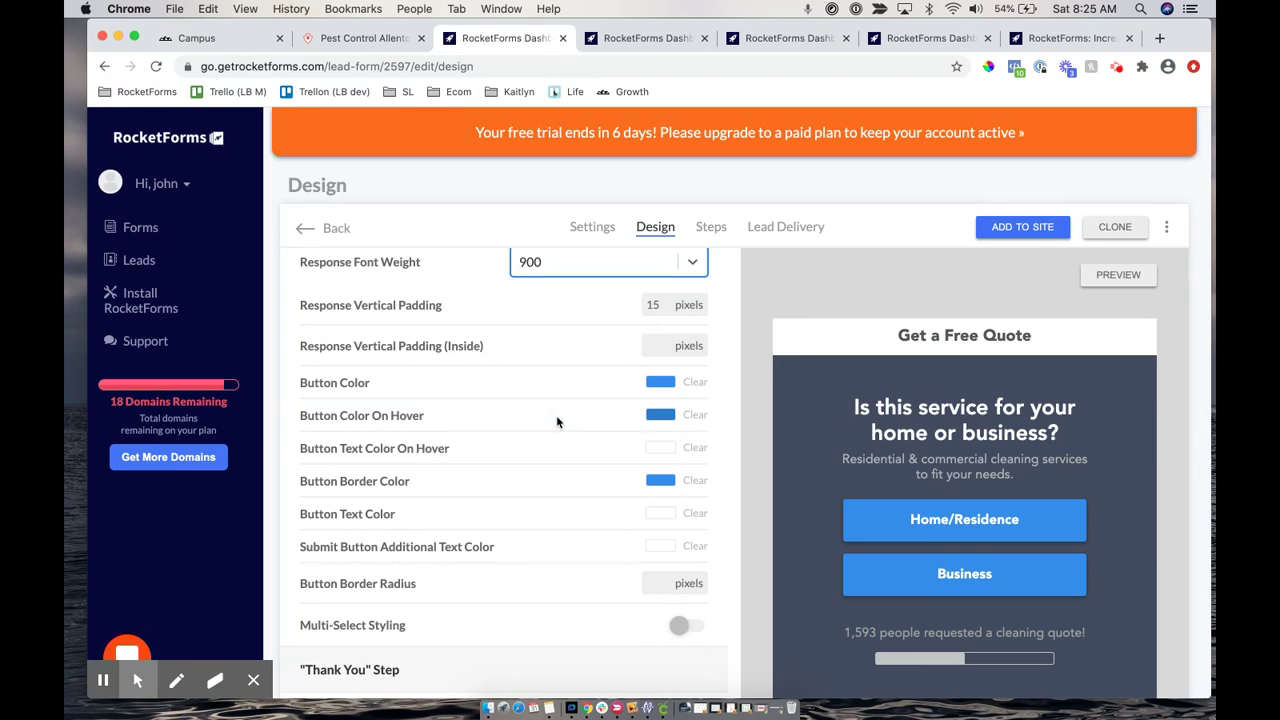
pyautogui.click(103, 680)
pyautogui.click(103, 680)
# Change the Button Color to a bright green, #33EFAA
pyautogui.scroll(-1, 664, 370)
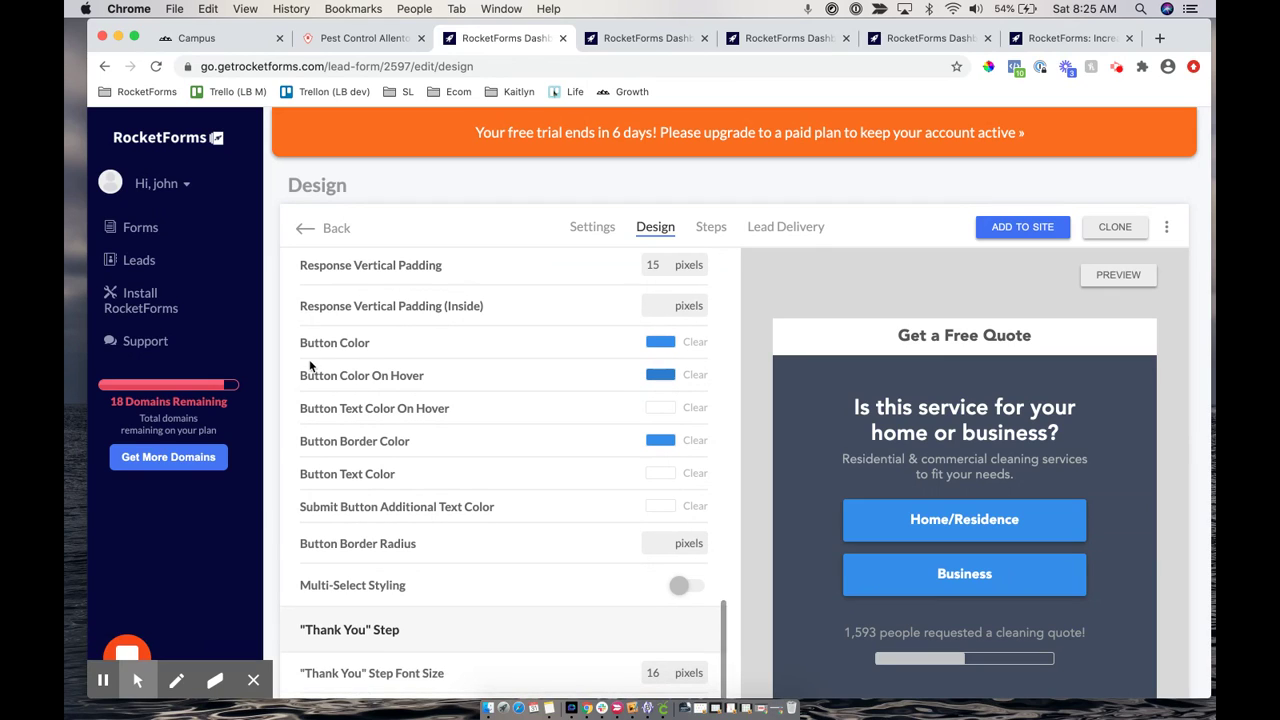
pyautogui.moveTo(290, 343); pyautogui.dragTo(314, 375)
pyautogui.click(664, 346)
pyautogui.click(596, 490)
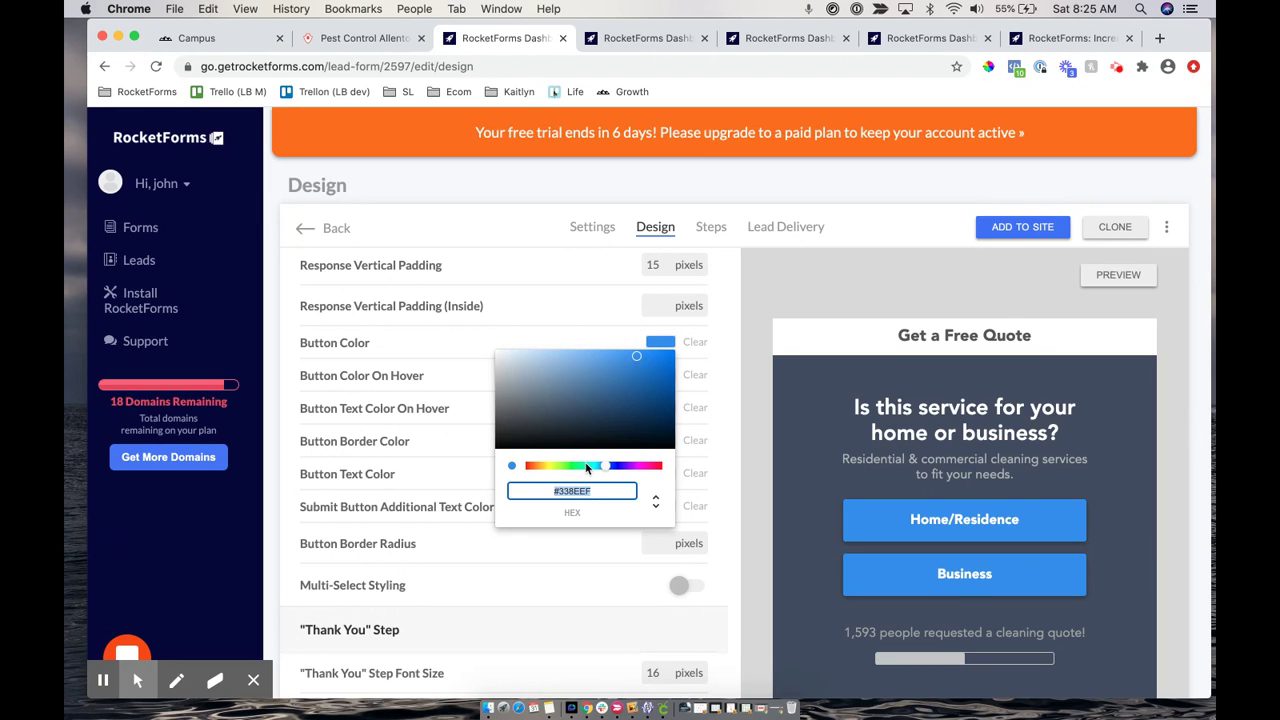
pyautogui.click(587, 467)
# Adjust the Button Color to a slightly darker green, #2DEAA4, and close the color picker
pyautogui.scroll(-2, 897, 489)
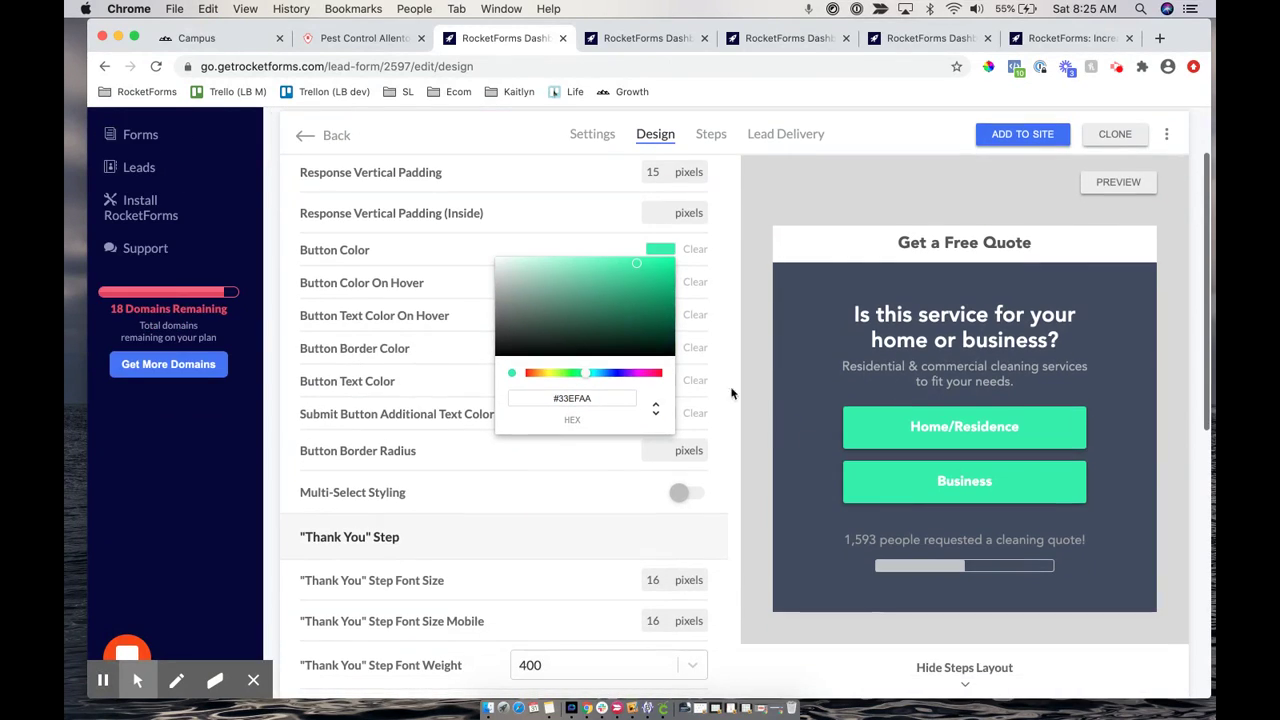
pyautogui.click(646, 272)
pyautogui.click(643, 270)
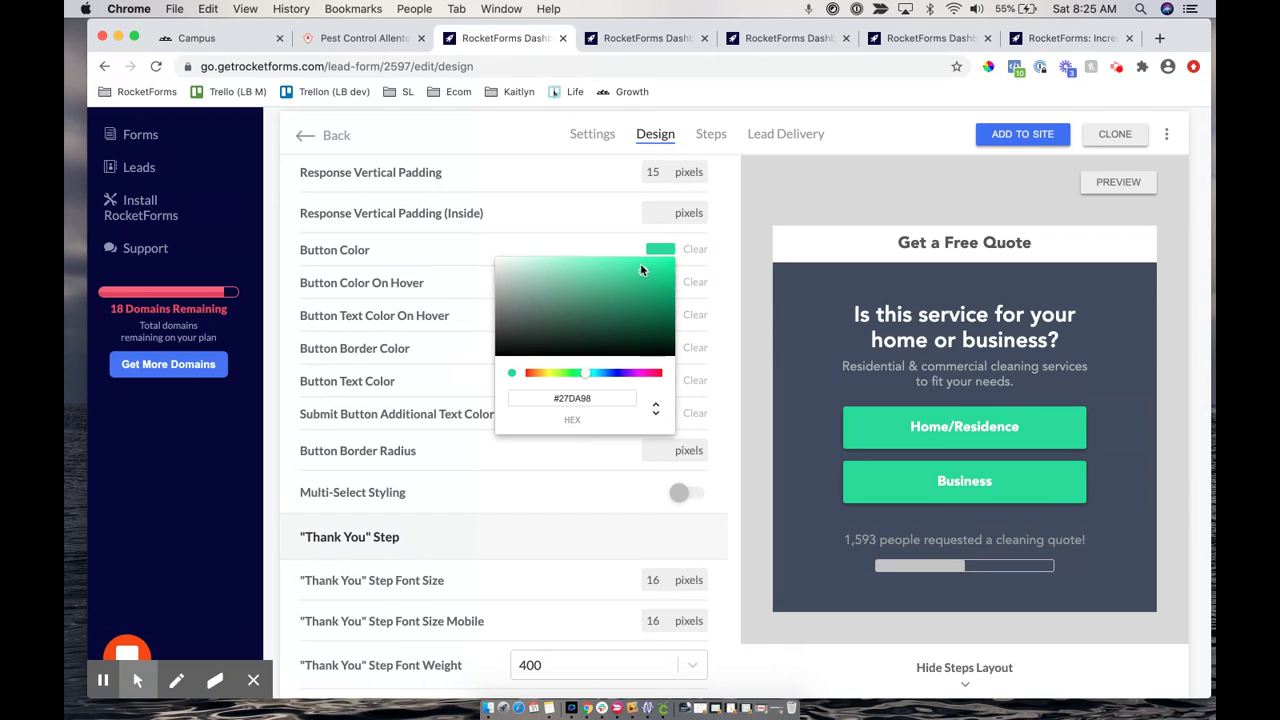
pyautogui.click(641, 265)
pyautogui.click(737, 280)
pyautogui.click(667, 252)
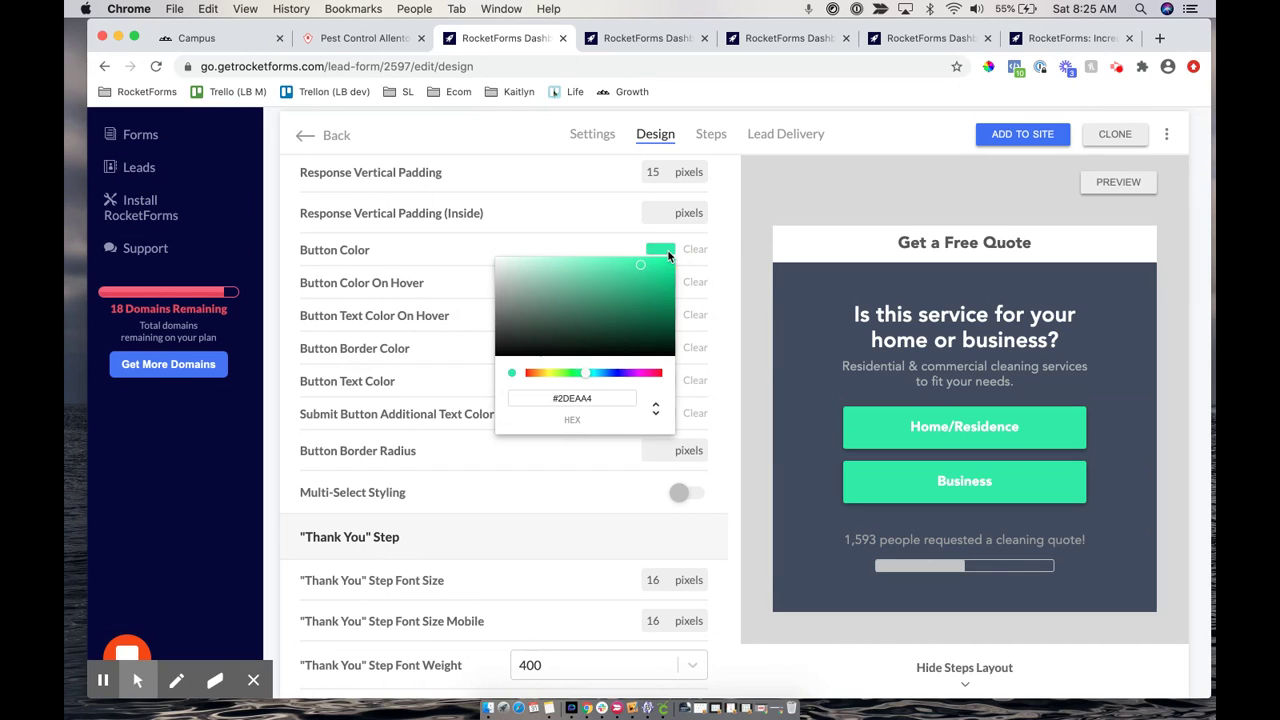
pyautogui.click(589, 396)
pyautogui.click(723, 332)
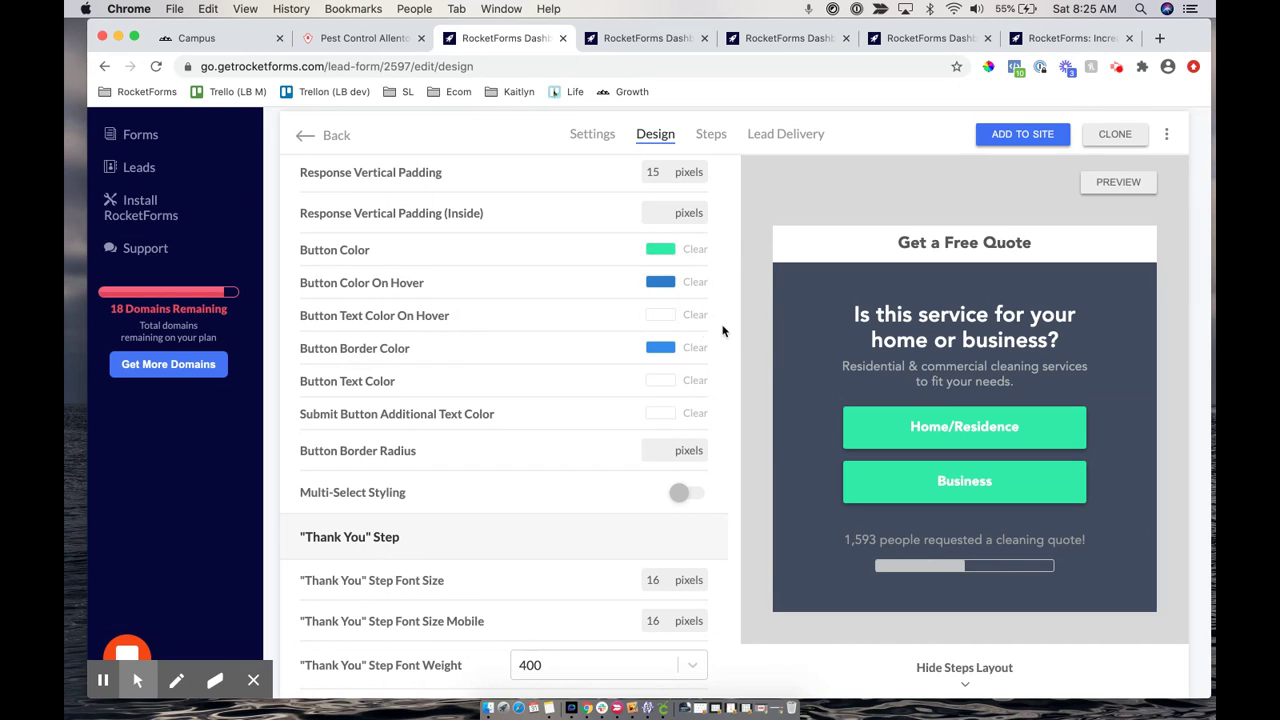
# Set the Button Color On Hover to a slightly darker green than the button color, #1ECE8D
pyautogui.click(652, 287)
pyautogui.doubleClick(572, 425)
pyautogui.write('#2DEAA4')
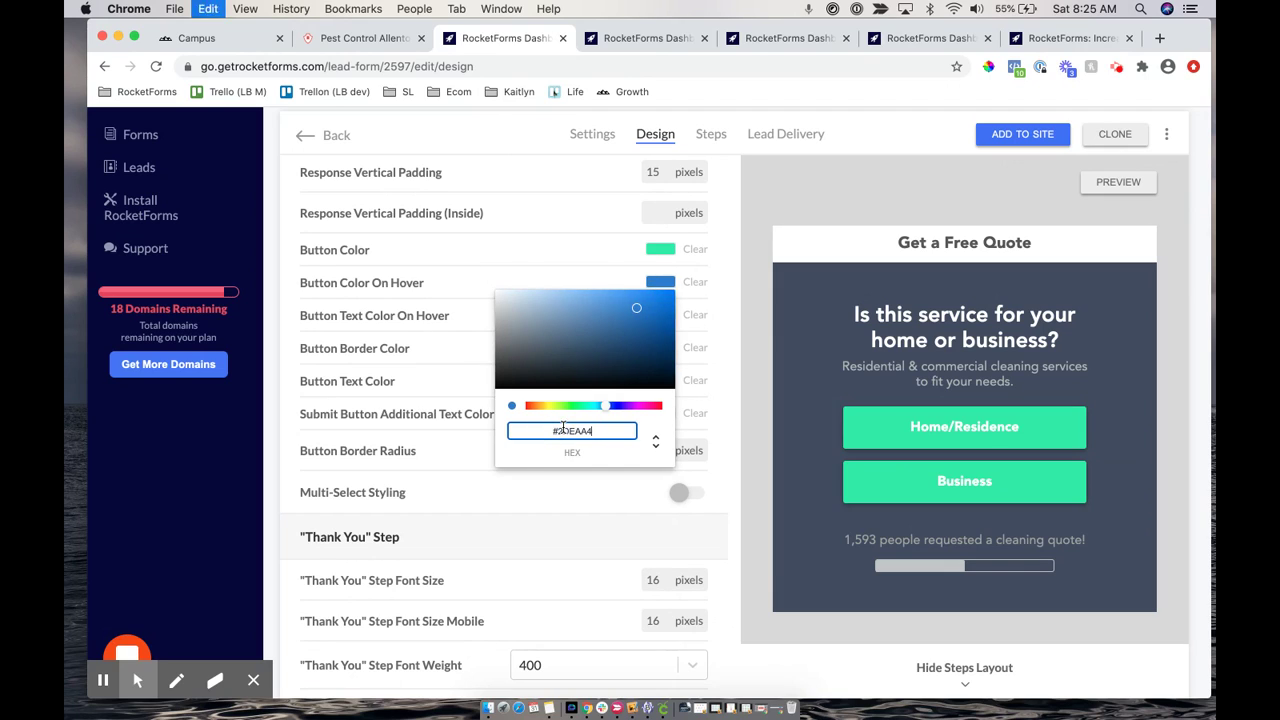
pyautogui.click(648, 309)
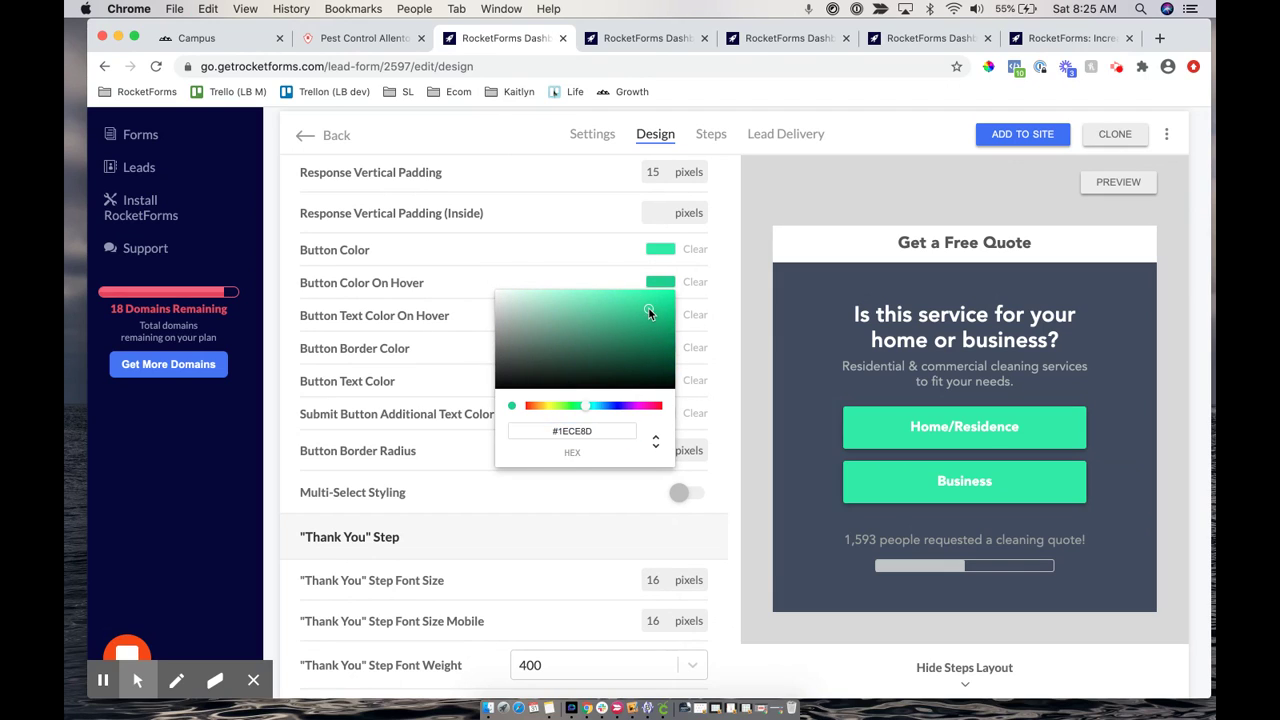
pyautogui.click(717, 342)
# Change the Button Border Color to #2DEAA4 to match the button fill
pyautogui.scroll(-2, 714, 340)
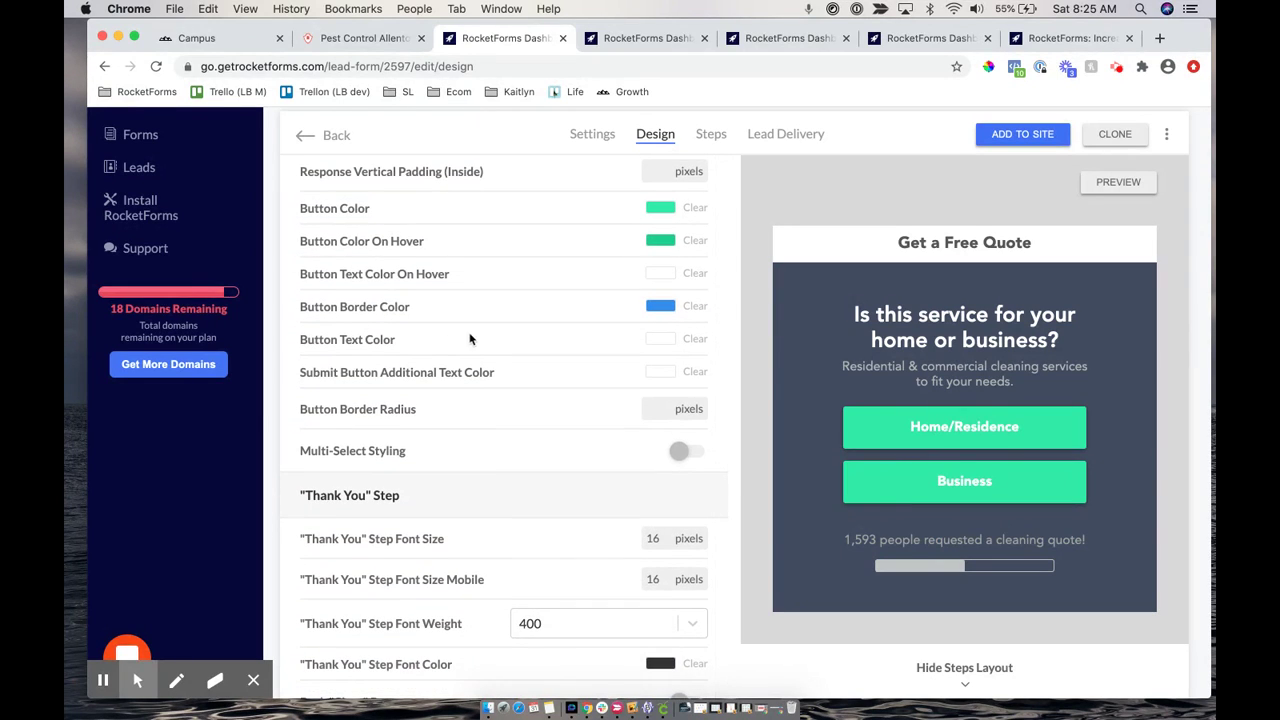
pyautogui.click(660, 306)
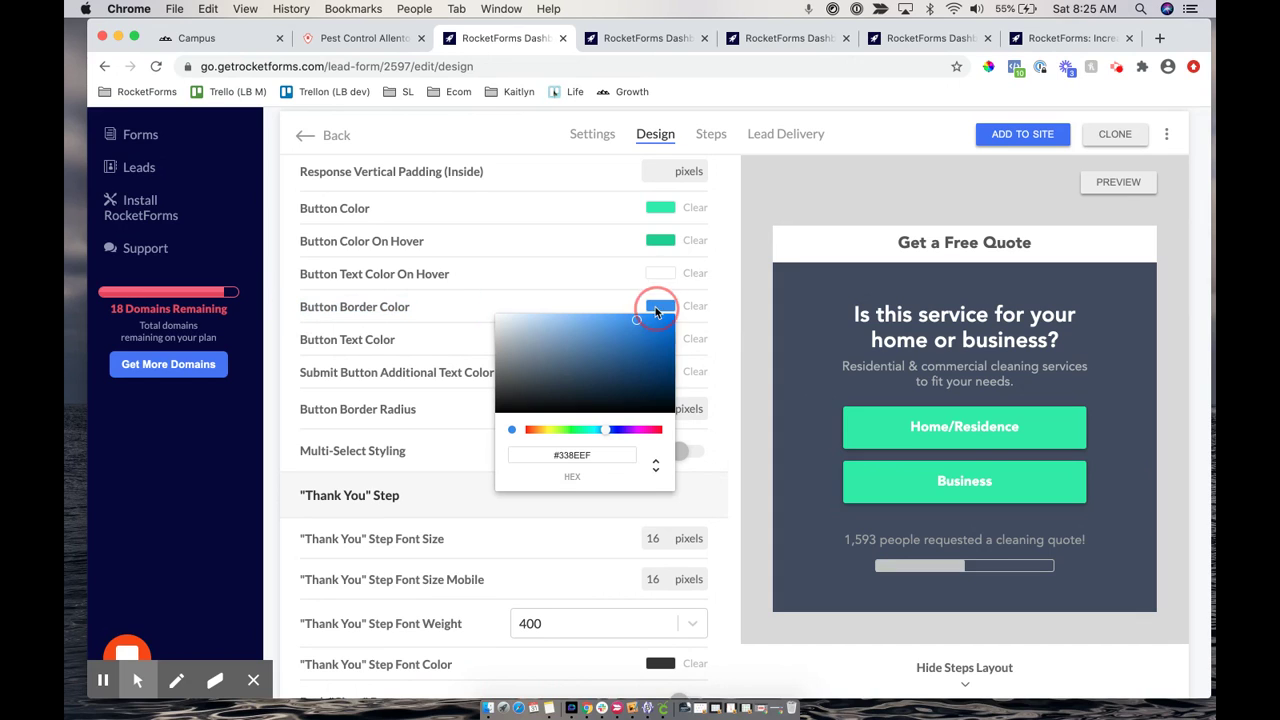
pyautogui.tripleClick(589, 456)
pyautogui.press('super+v')
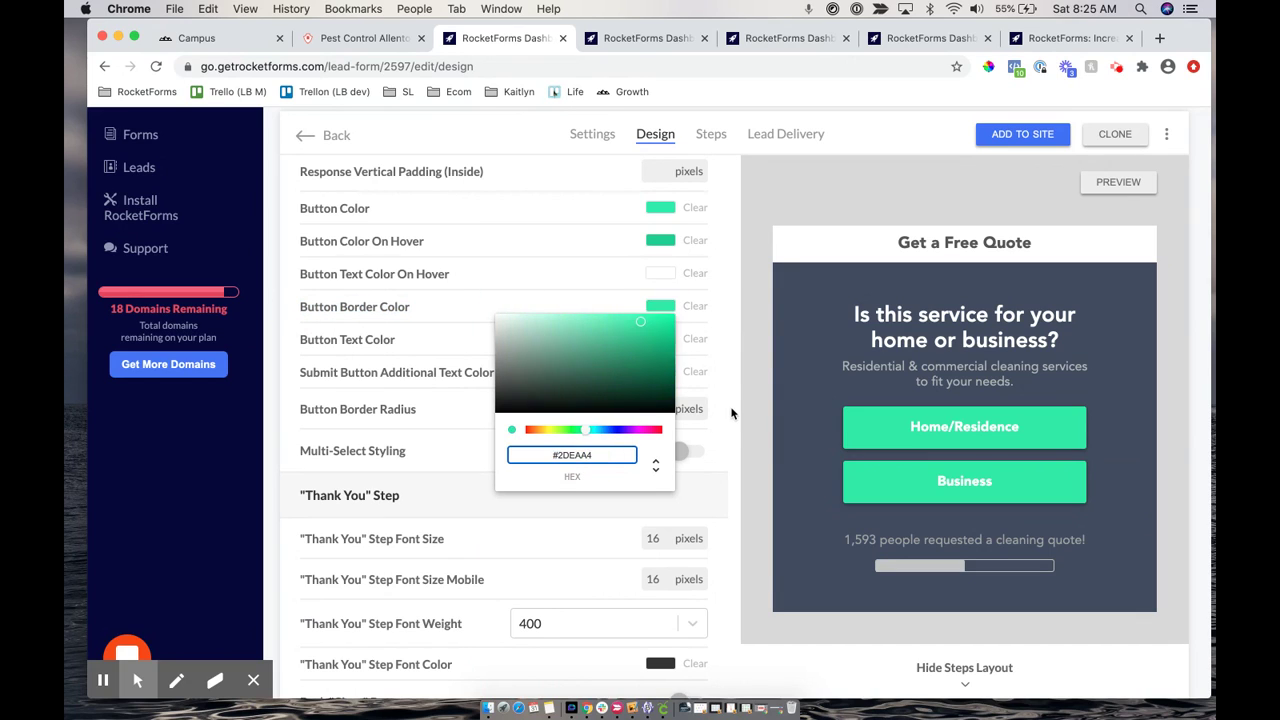
pyautogui.click(731, 413)
# Set the Button Border Radius to 50 pixels so the answer buttons have fully rounded ends
pyautogui.scroll(-2, 731, 413)
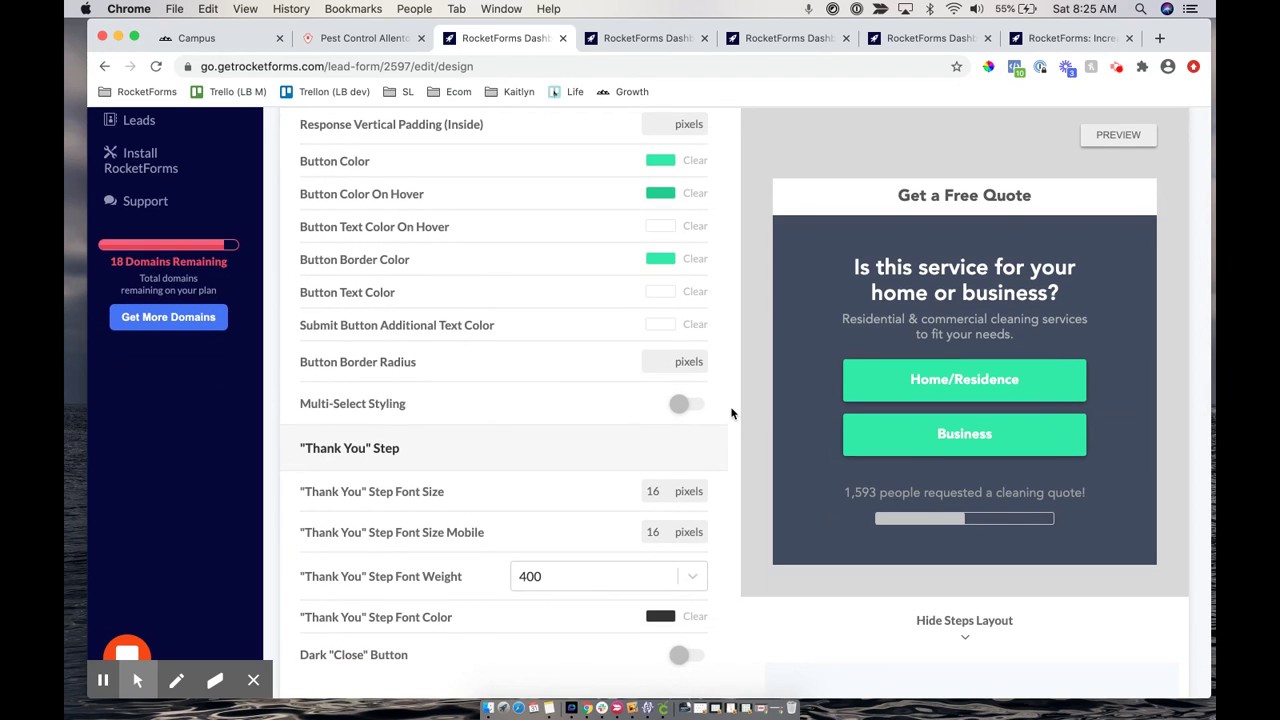
pyautogui.scroll(-4, 731, 413)
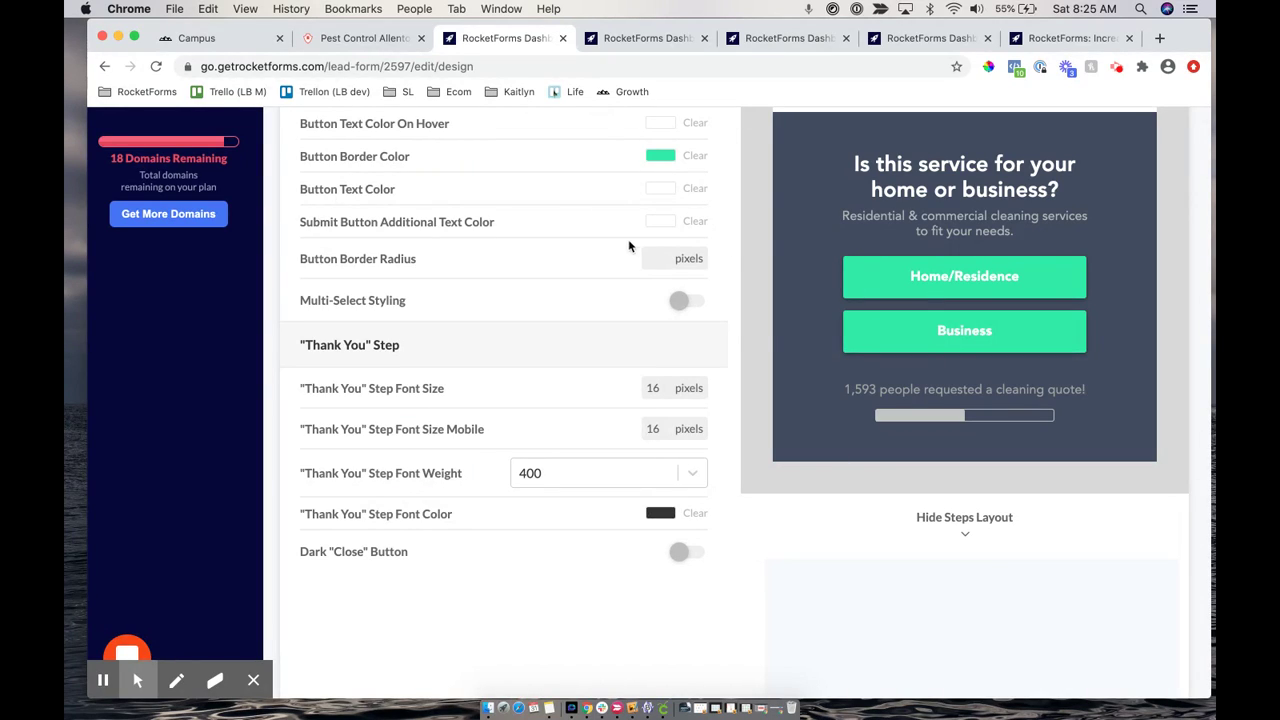
pyautogui.click(655, 258)
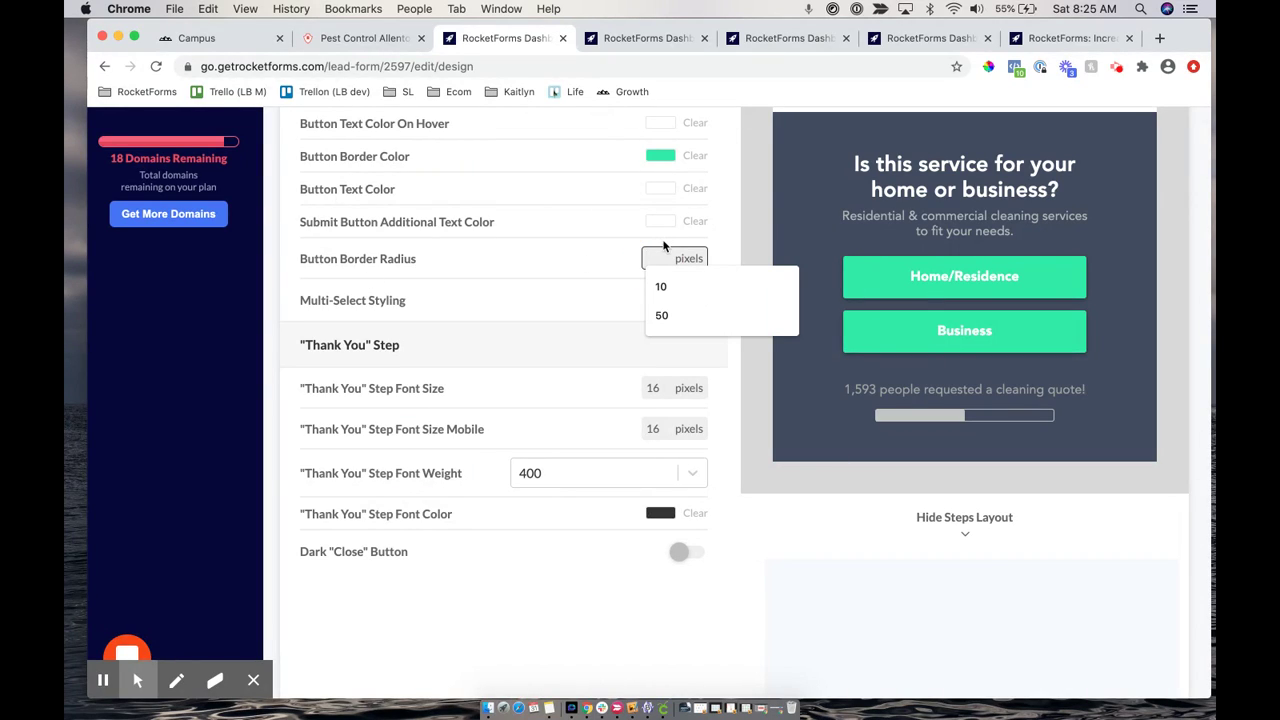
pyautogui.write('50')
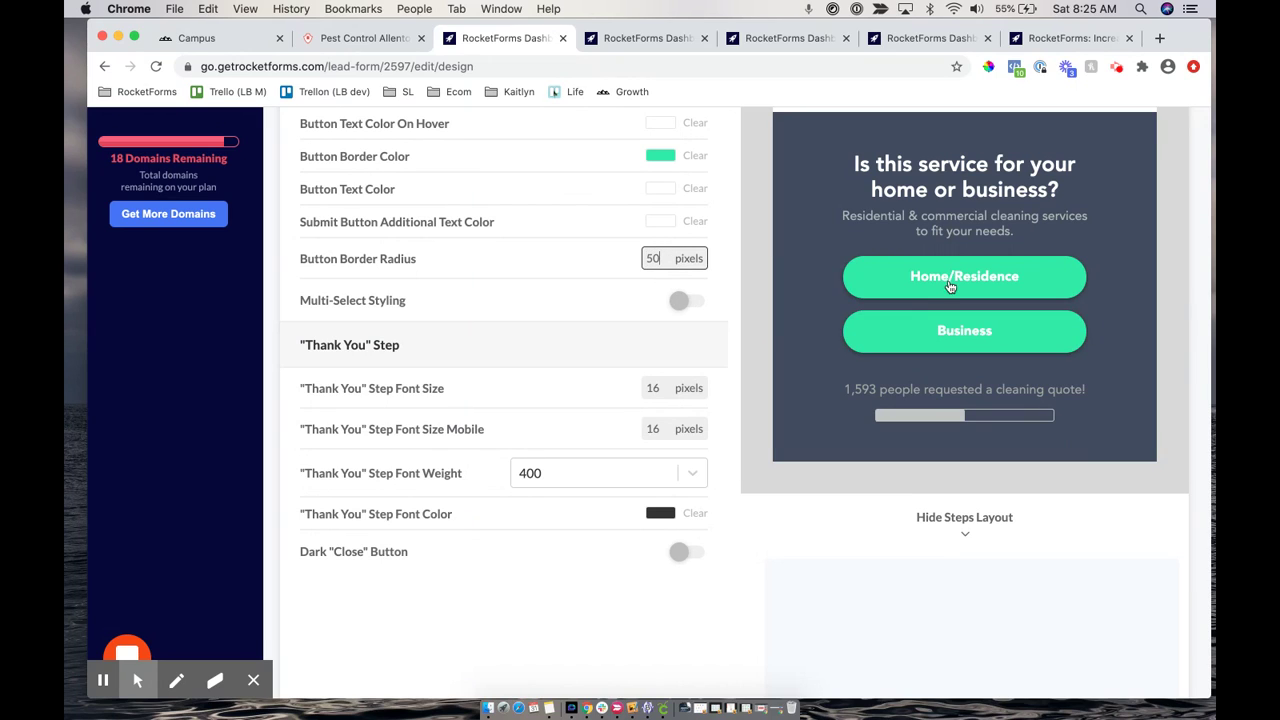
pyautogui.doubleClick(650, 258)
pyautogui.press('BackSpace')
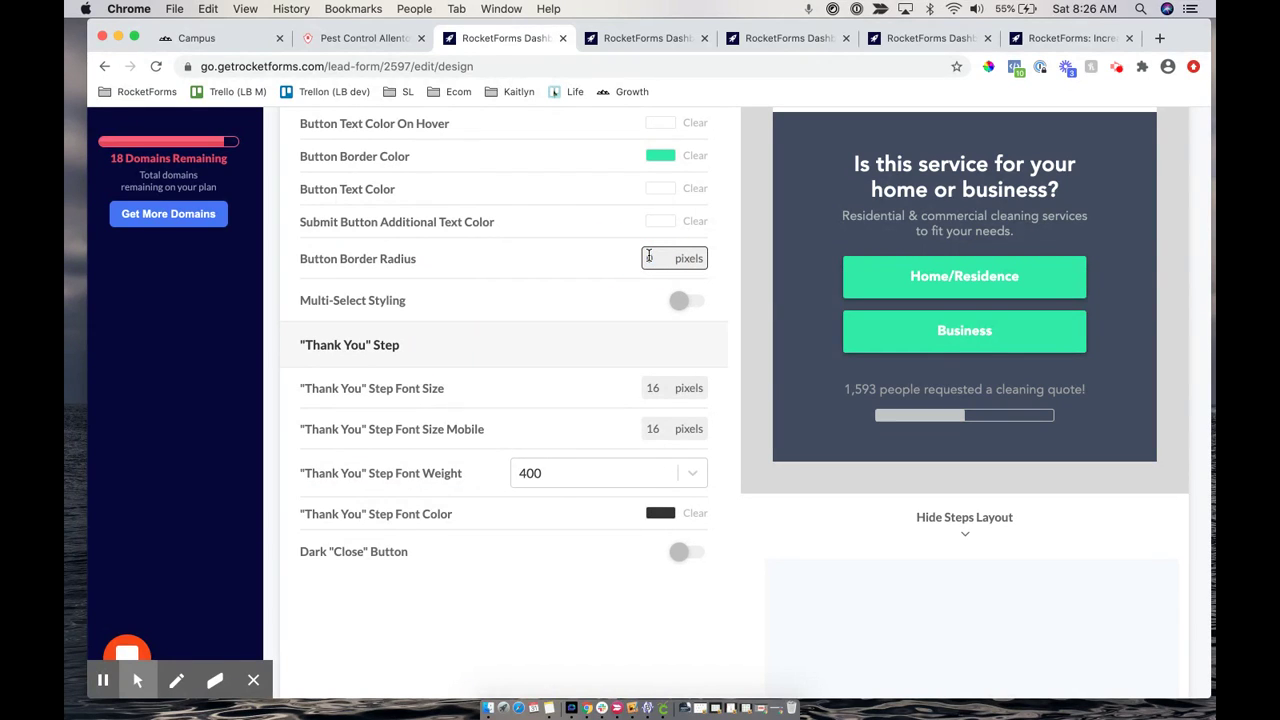
pyautogui.write('10')
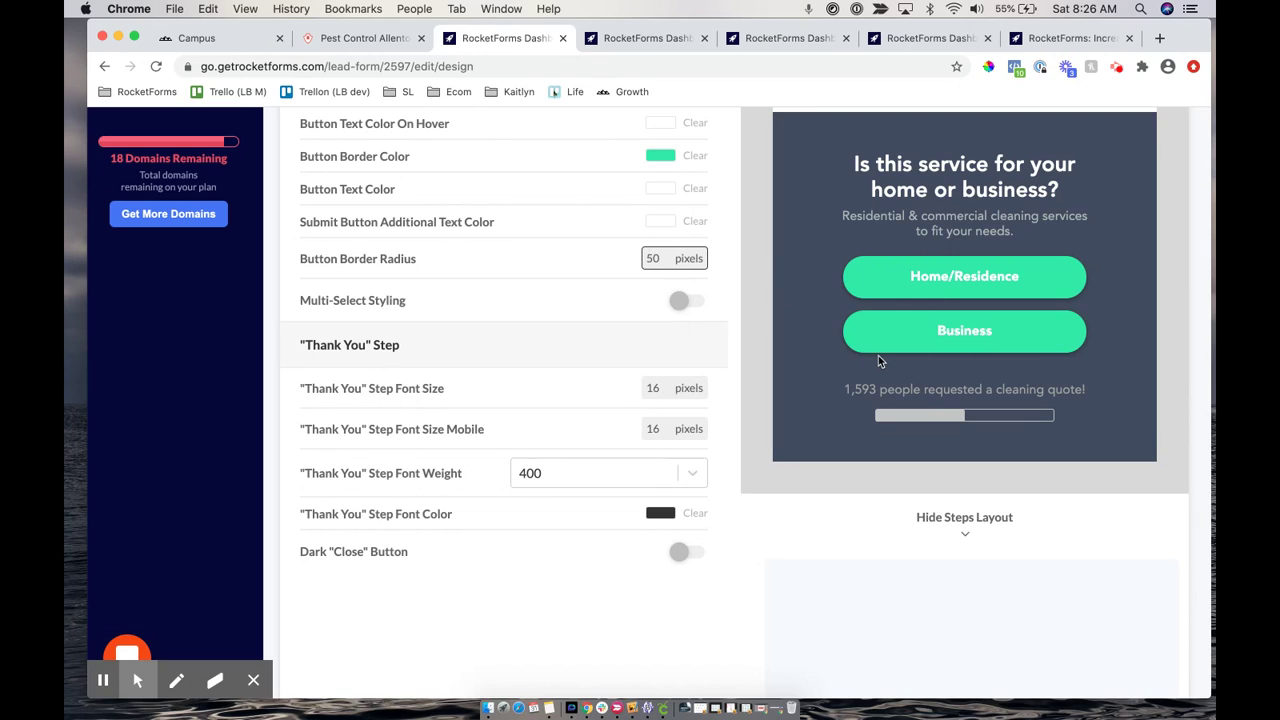
pyautogui.click(729, 290)
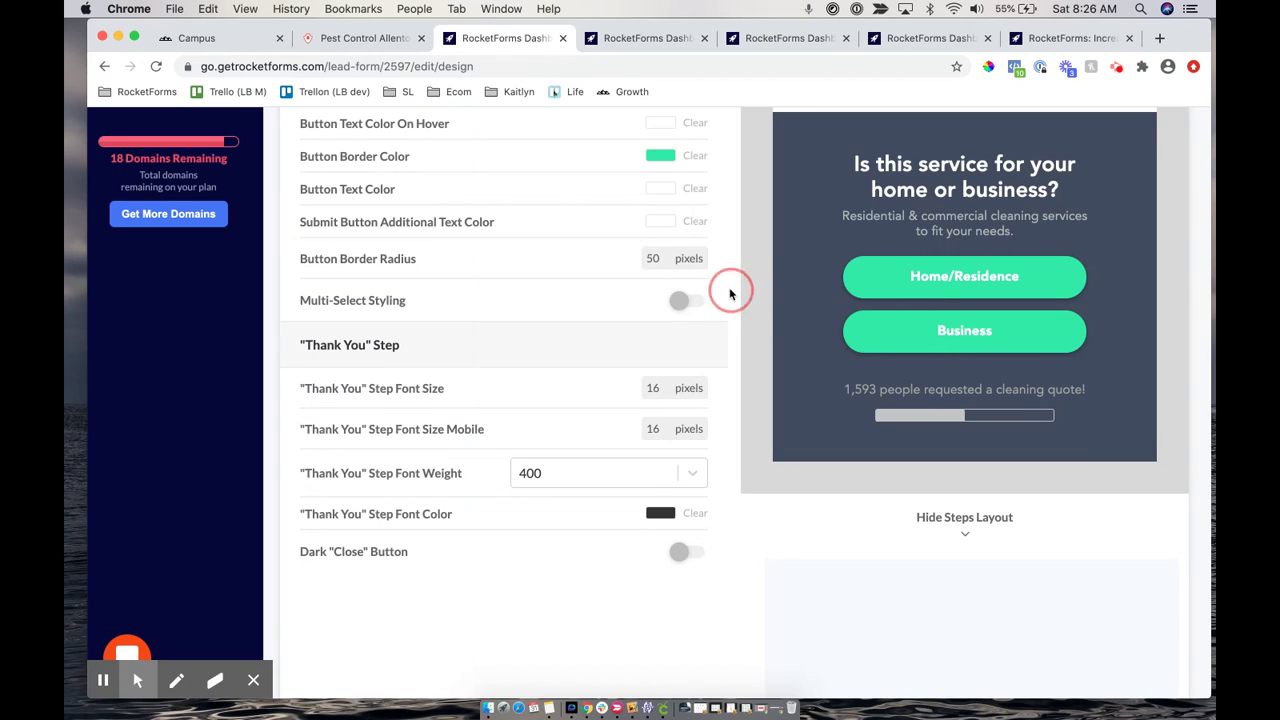
# Save the lead form's design changes
pyautogui.scroll(-1, 729, 288)
pyautogui.scroll(-2, 729, 293)
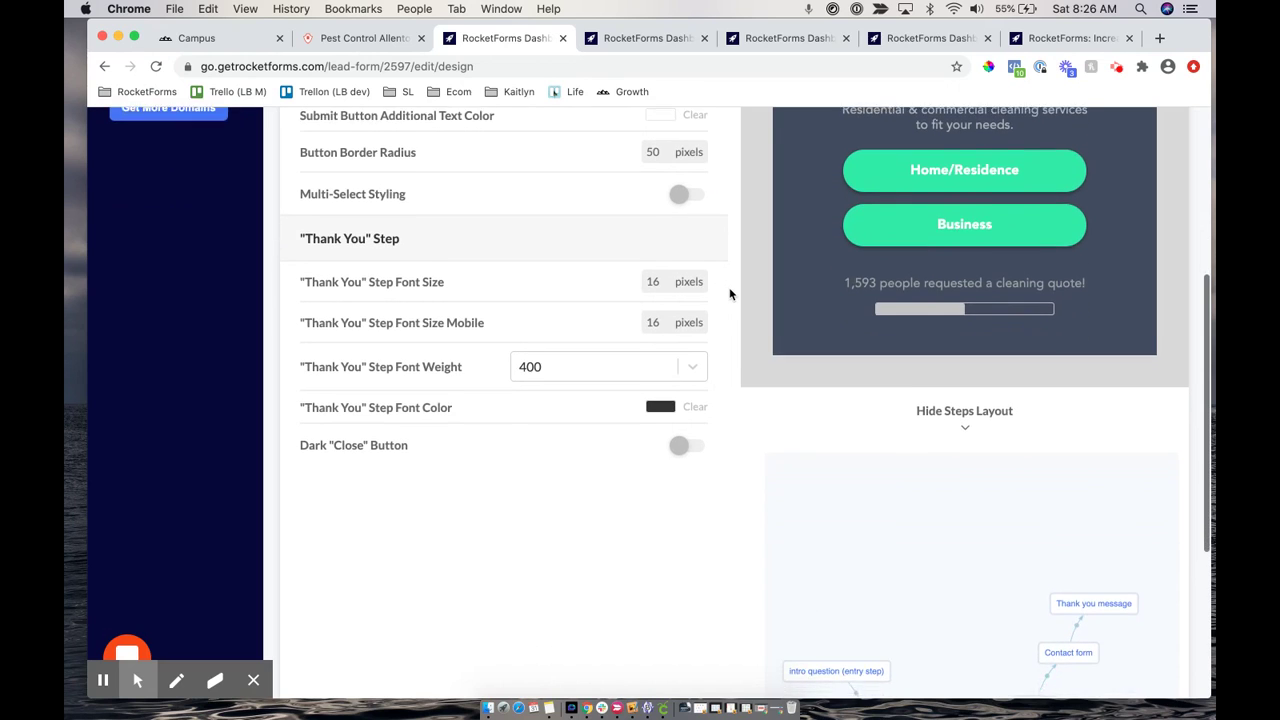
pyautogui.scroll(2, 729, 293)
pyautogui.scroll(5, 729, 287)
pyautogui.scroll(10, 683, 290)
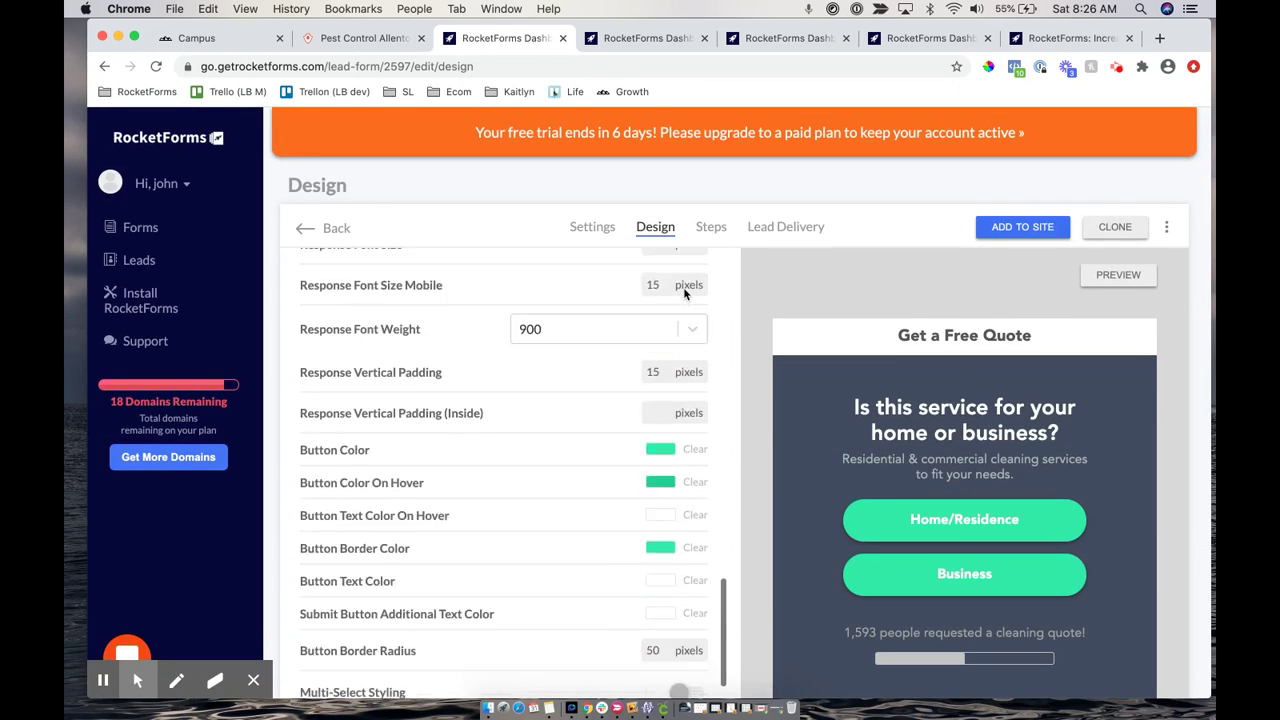
pyautogui.scroll(5, 685, 294)
pyautogui.click(682, 278)
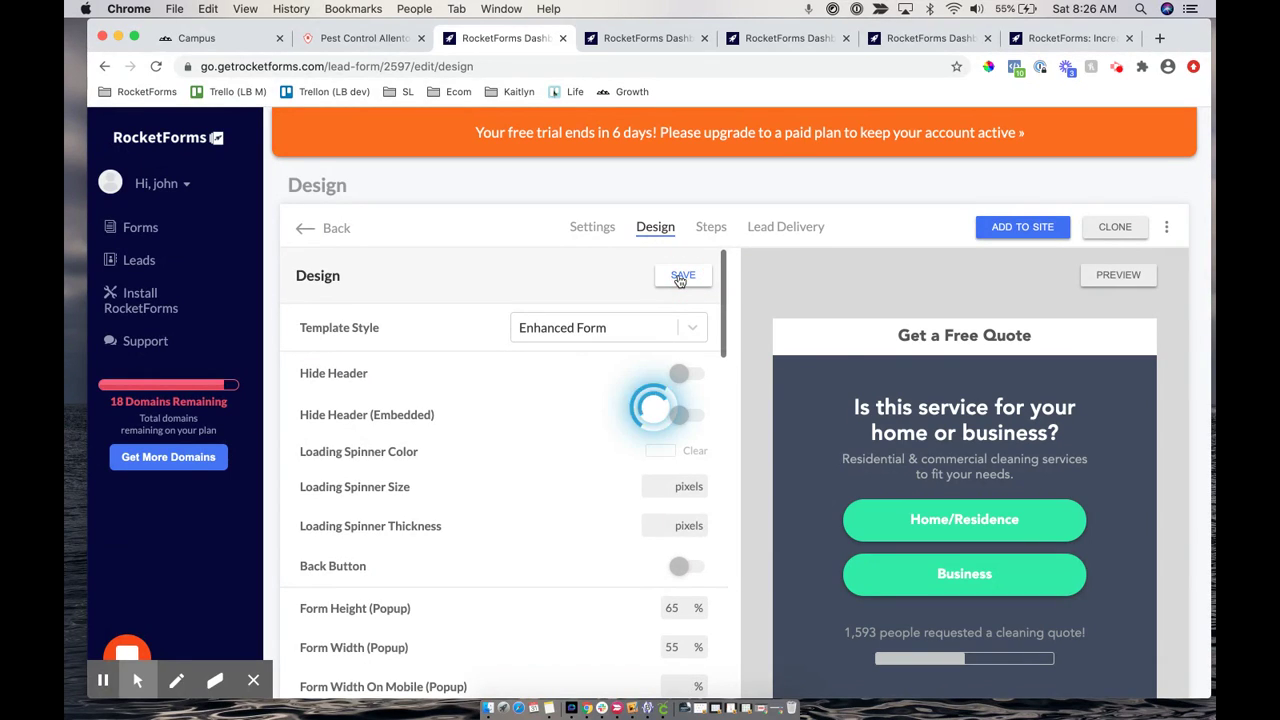
# Open the Thank you message step from the steps layout and check its text's legibility in the preview
pyautogui.scroll(-15, 643, 535)
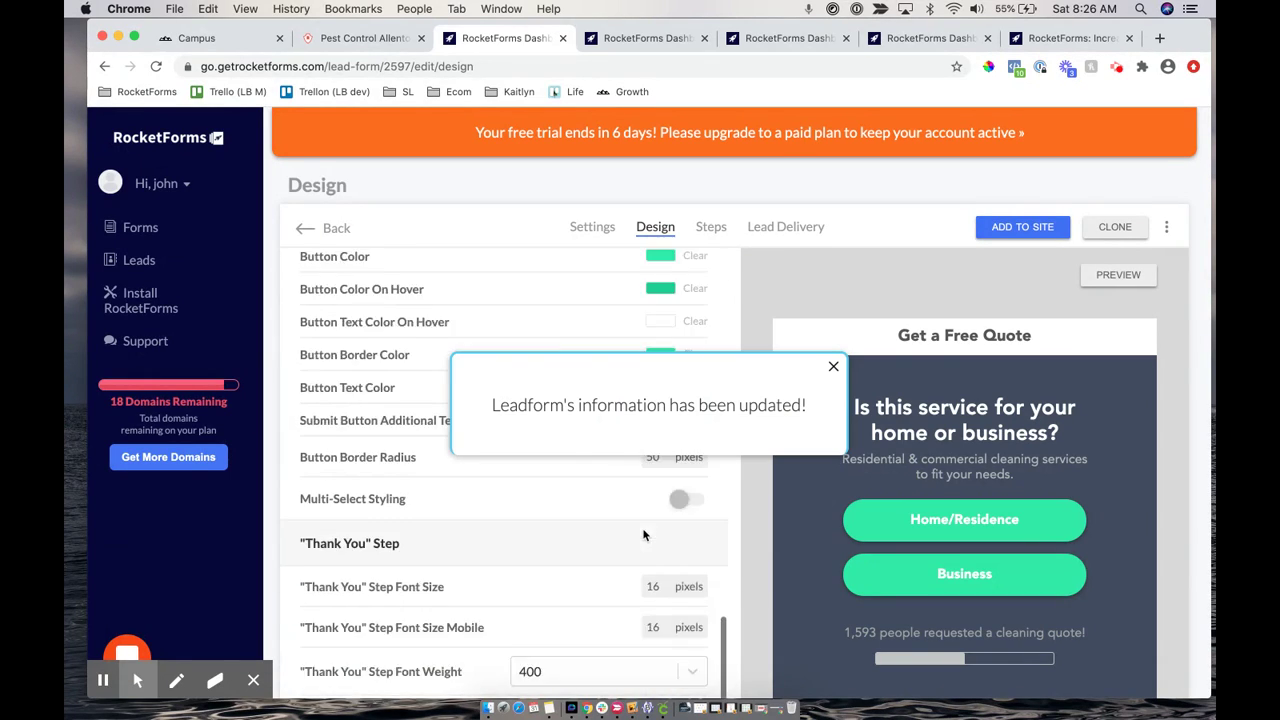
pyautogui.scroll(-8, 643, 535)
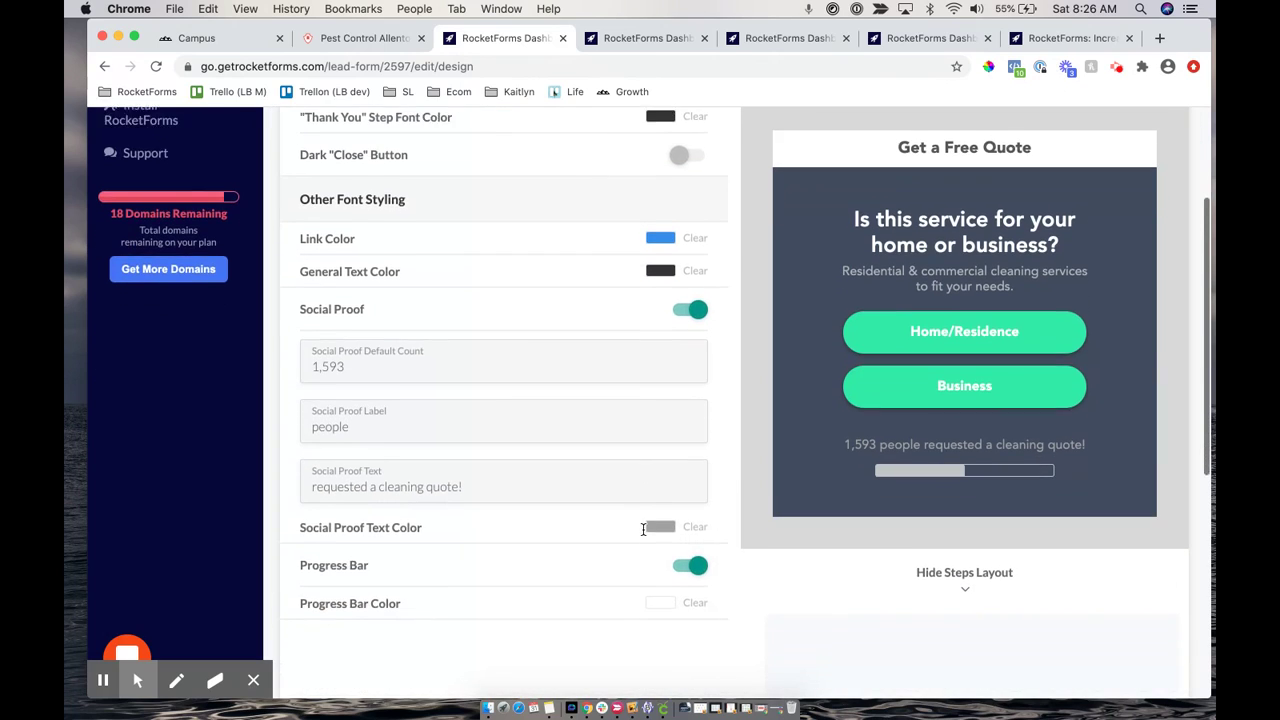
pyautogui.scroll(6, 643, 535)
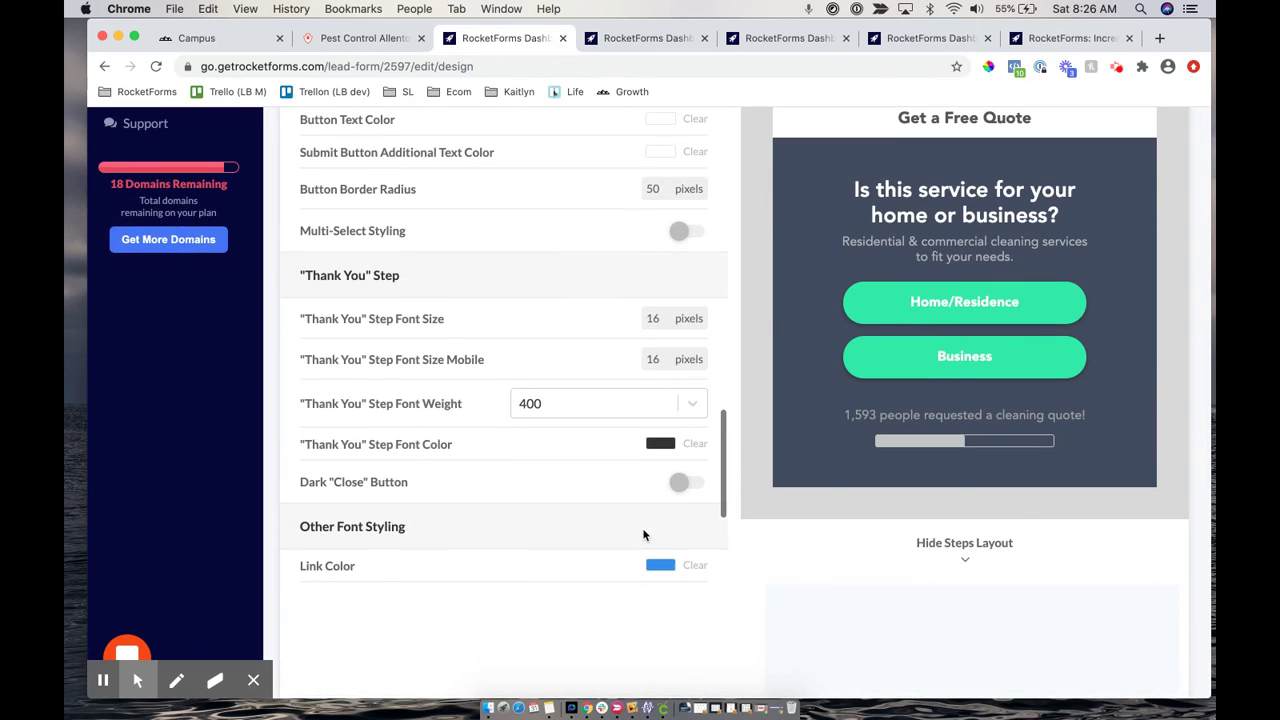
pyautogui.scroll(-5, 1018, 528)
pyautogui.click(1102, 455)
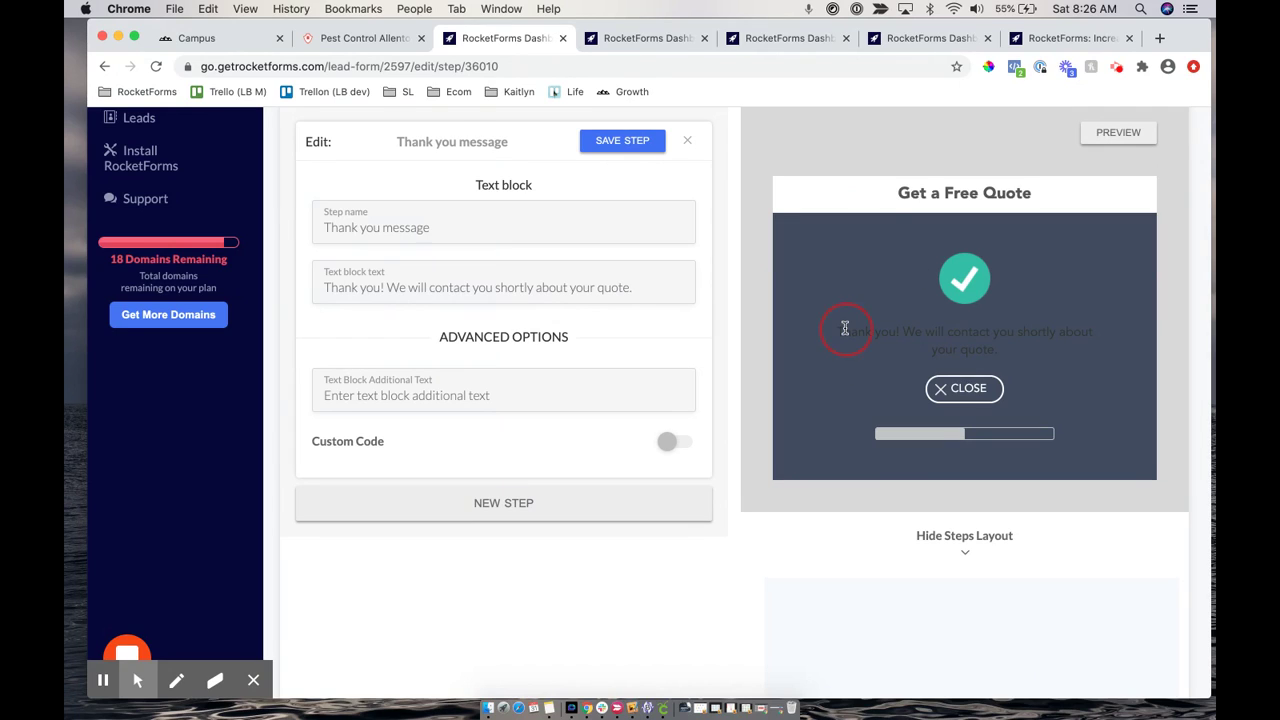
pyautogui.moveTo(845, 329); pyautogui.dragTo(1006, 352)
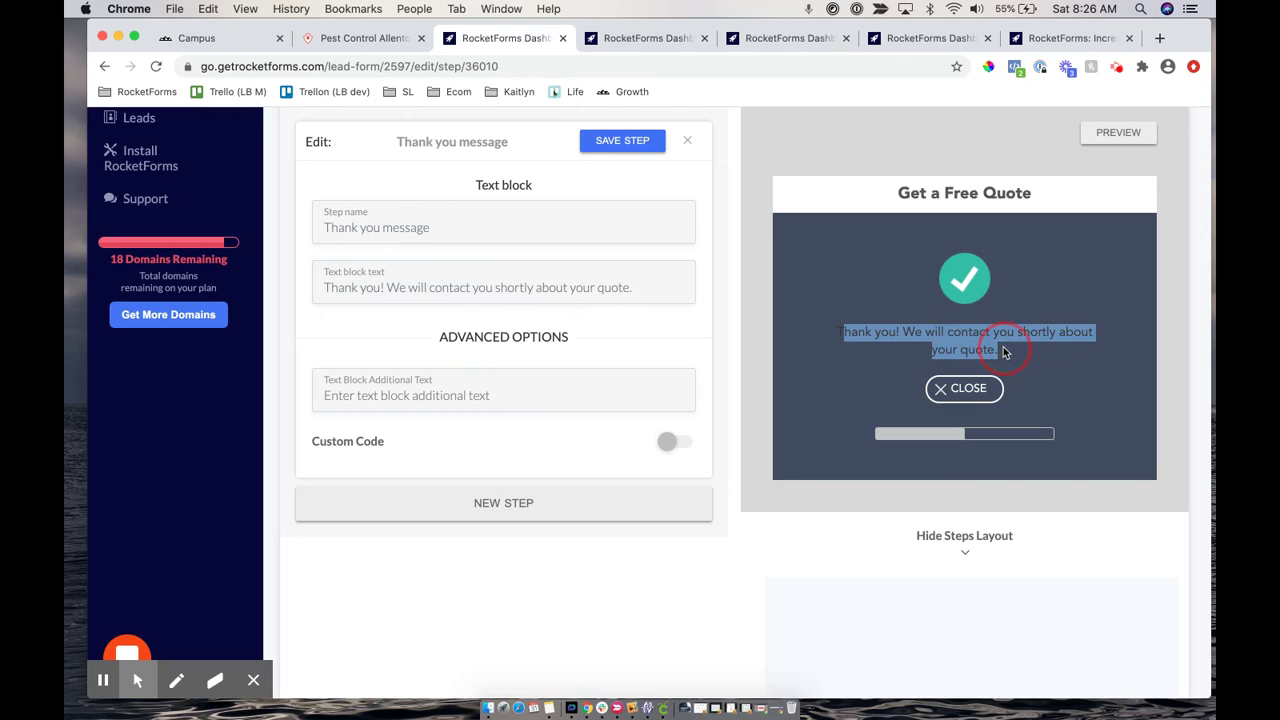
pyautogui.click(847, 329)
pyautogui.scroll(2, 577, 203)
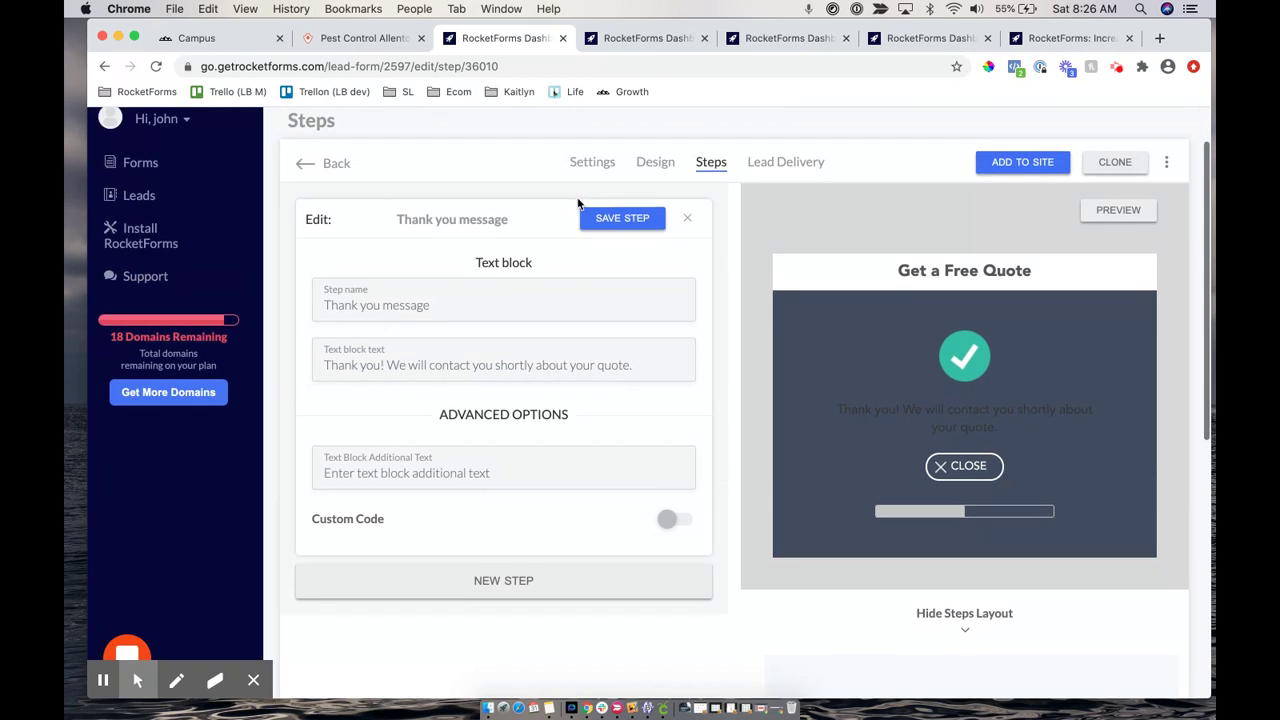
# Return to the design settings and change the "Thank You" Step Font Color to white
pyautogui.click(650, 162)
pyautogui.scroll(-15, 461, 460)
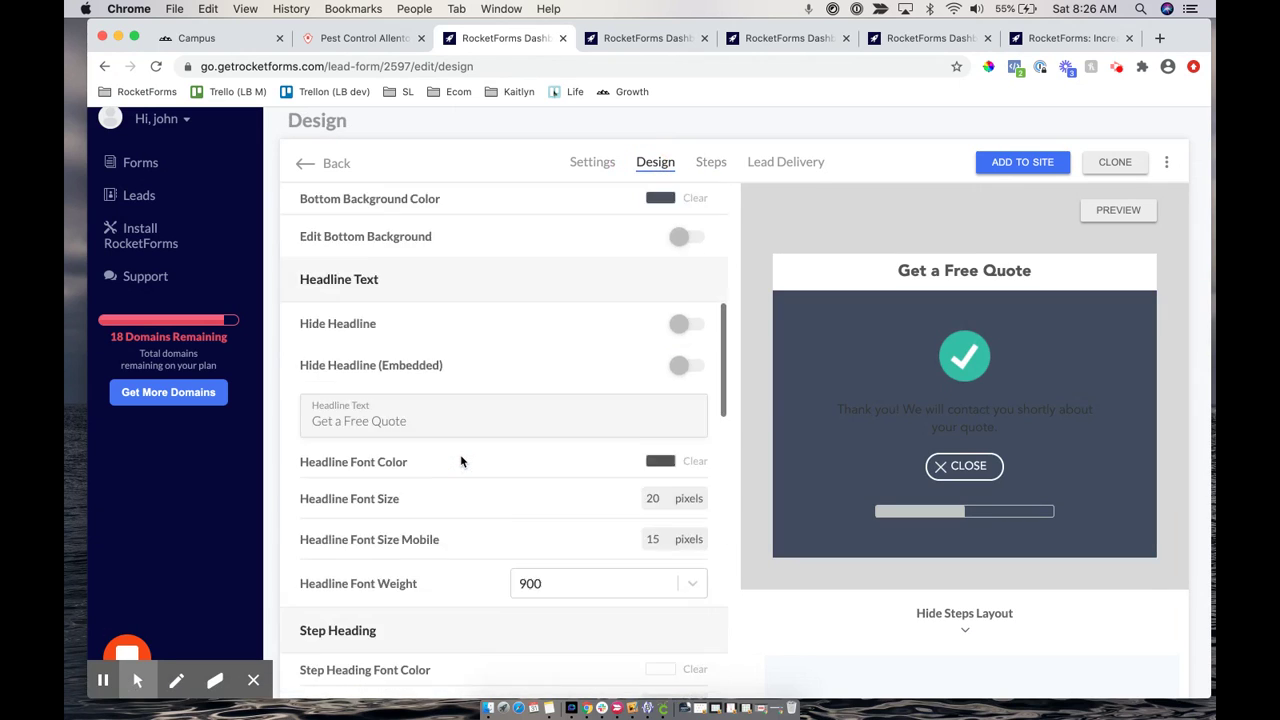
pyautogui.scroll(-10, 460, 459)
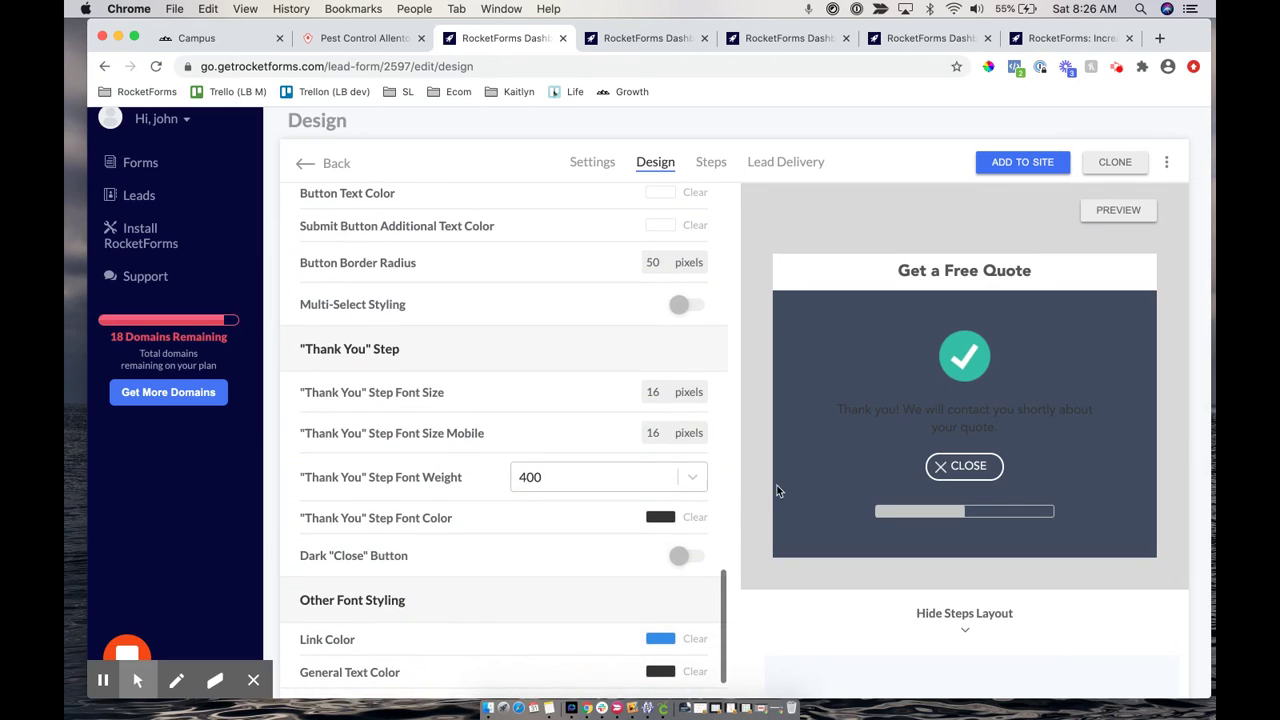
pyautogui.moveTo(920, 403); pyautogui.dragTo(988, 416)
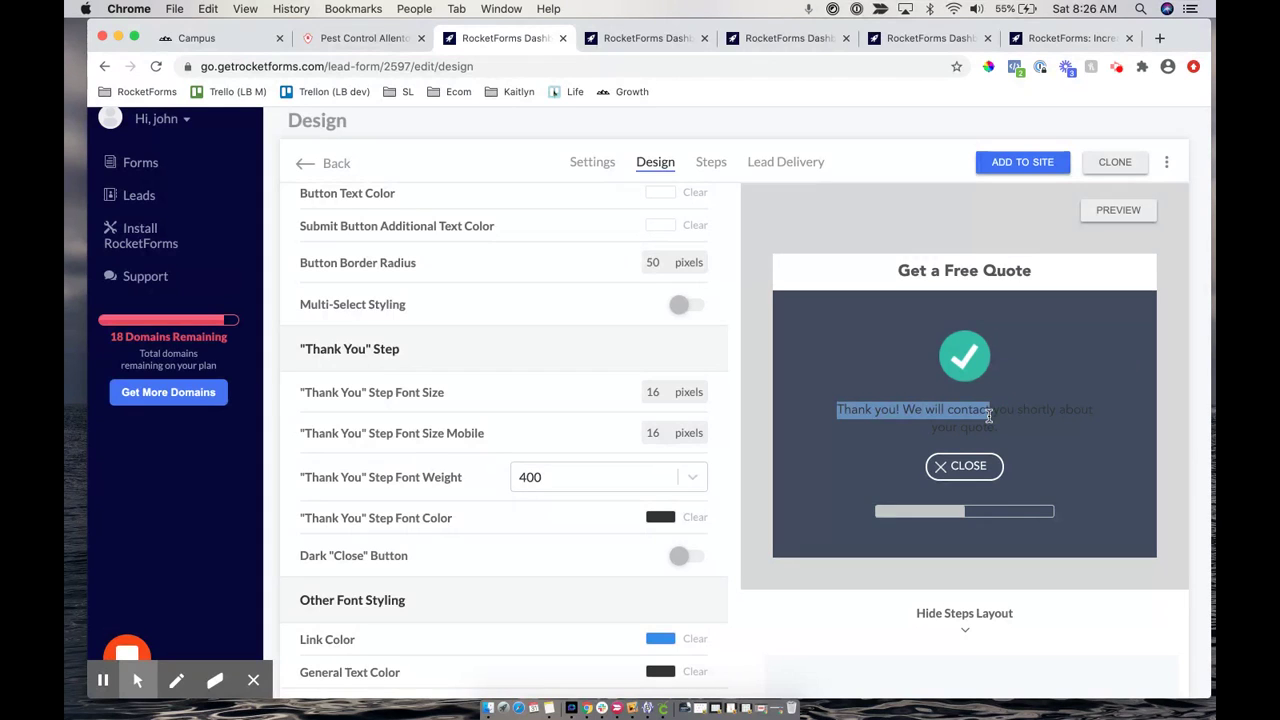
pyautogui.scroll(-2, 590, 470)
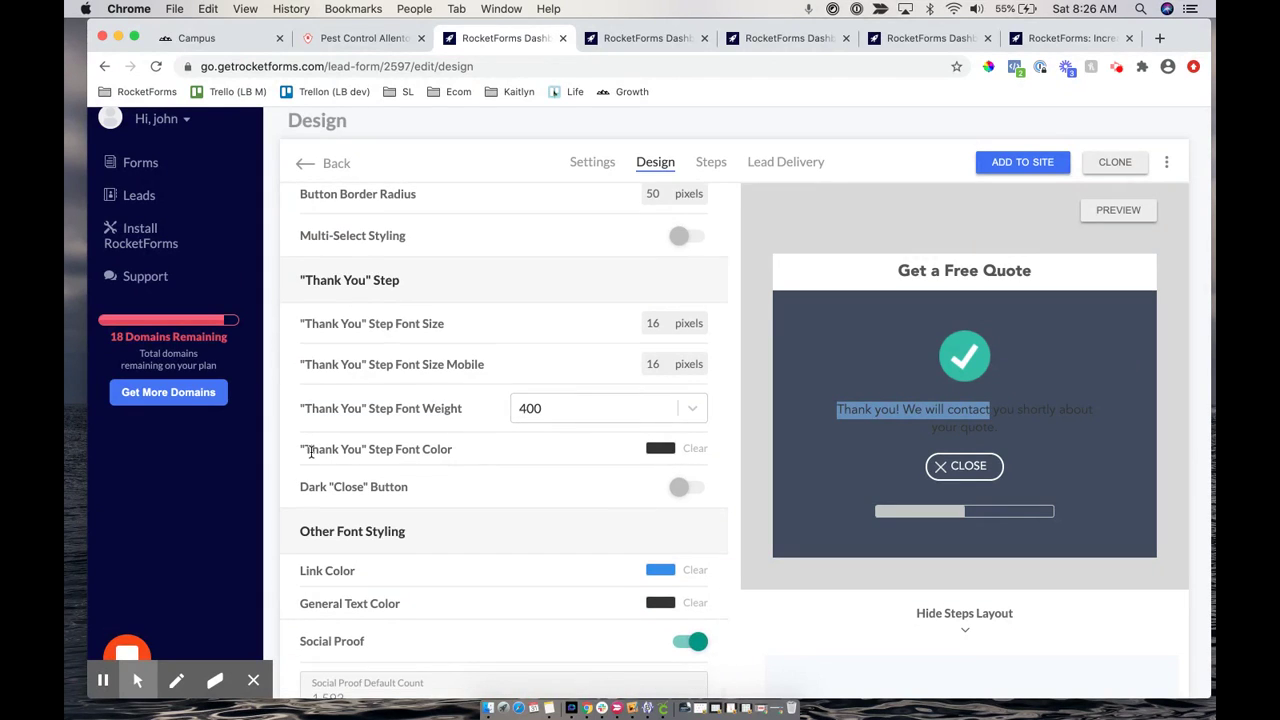
pyautogui.moveTo(310, 452); pyautogui.dragTo(437, 449)
pyautogui.click(660, 448)
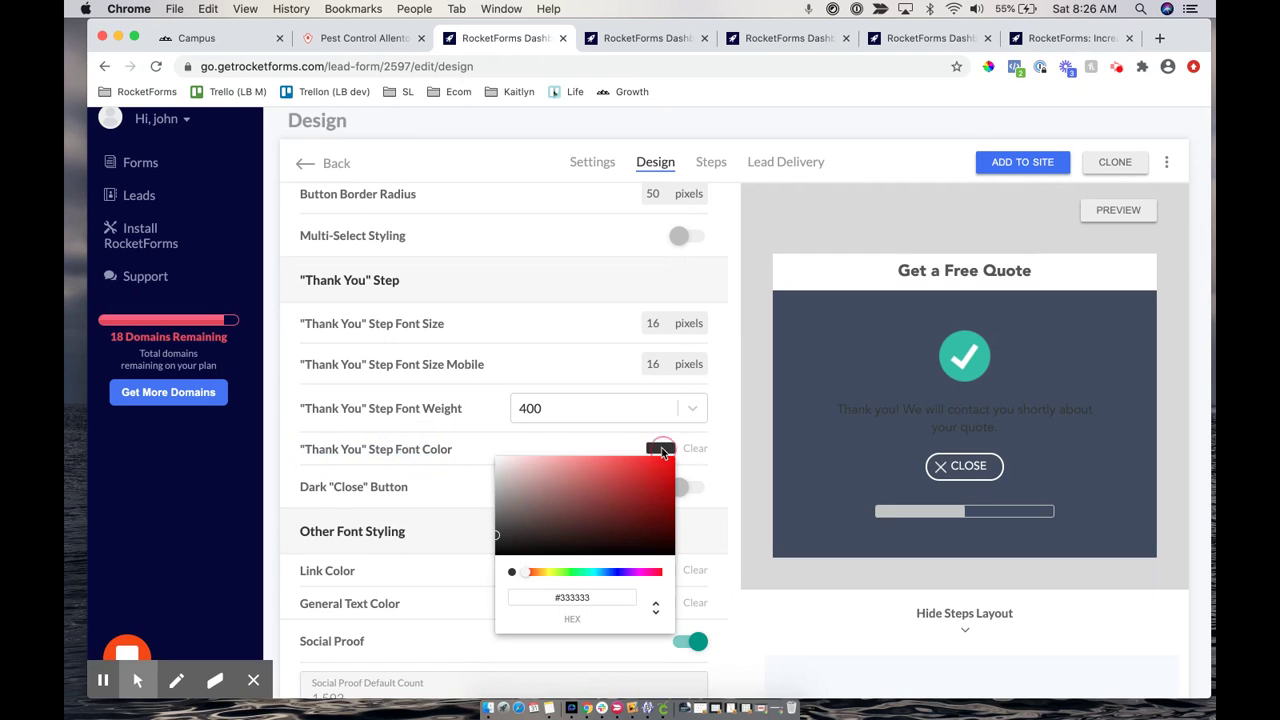
pyautogui.moveTo(491, 452); pyautogui.dragTo(734, 429)
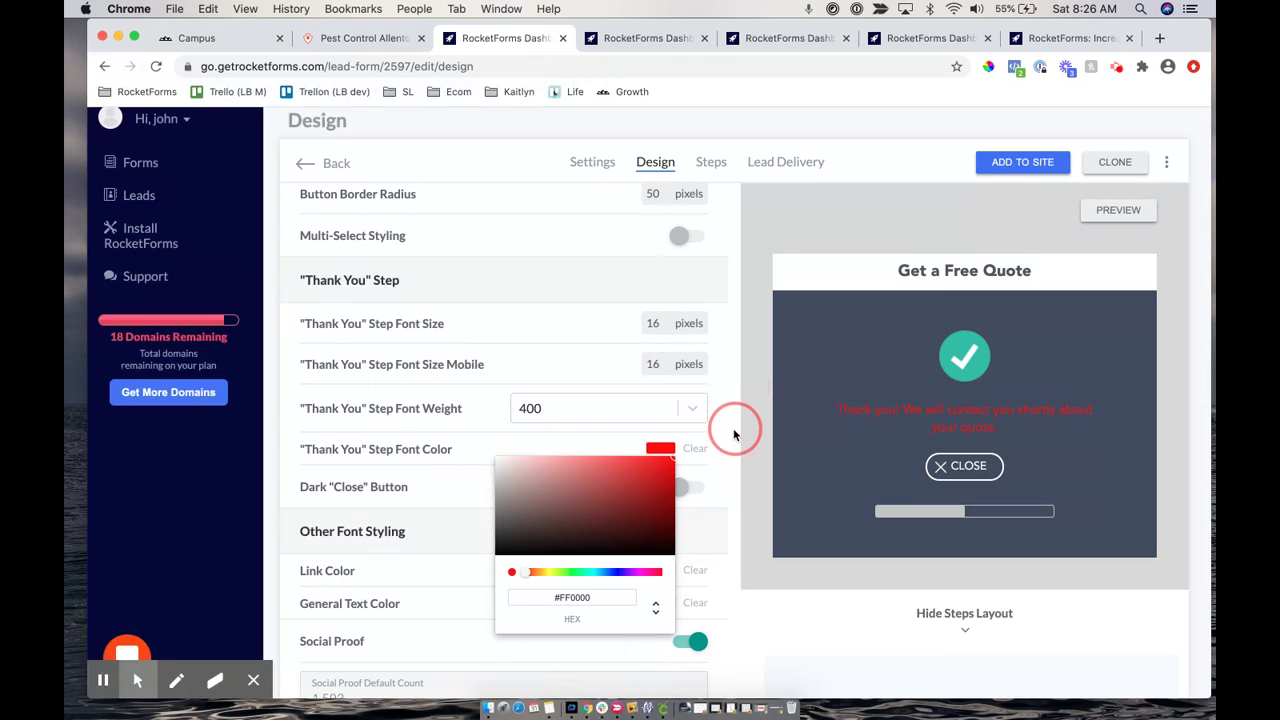
pyautogui.moveTo(507, 460); pyautogui.dragTo(428, 446)
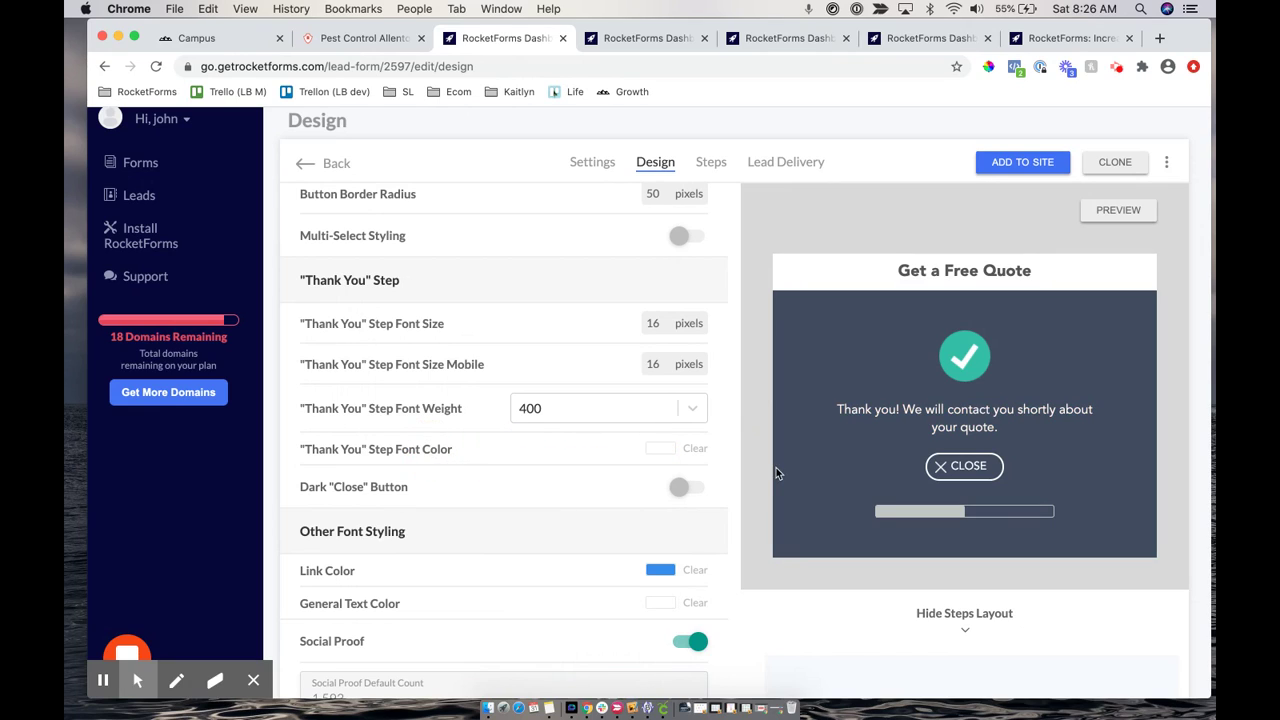
# Compare the thank-you preview with the Dark "Close" Button option on and off, leaving it off
pyautogui.click(336, 495)
pyautogui.moveTo(385, 490); pyautogui.dragTo(412, 489)
pyautogui.click(682, 494)
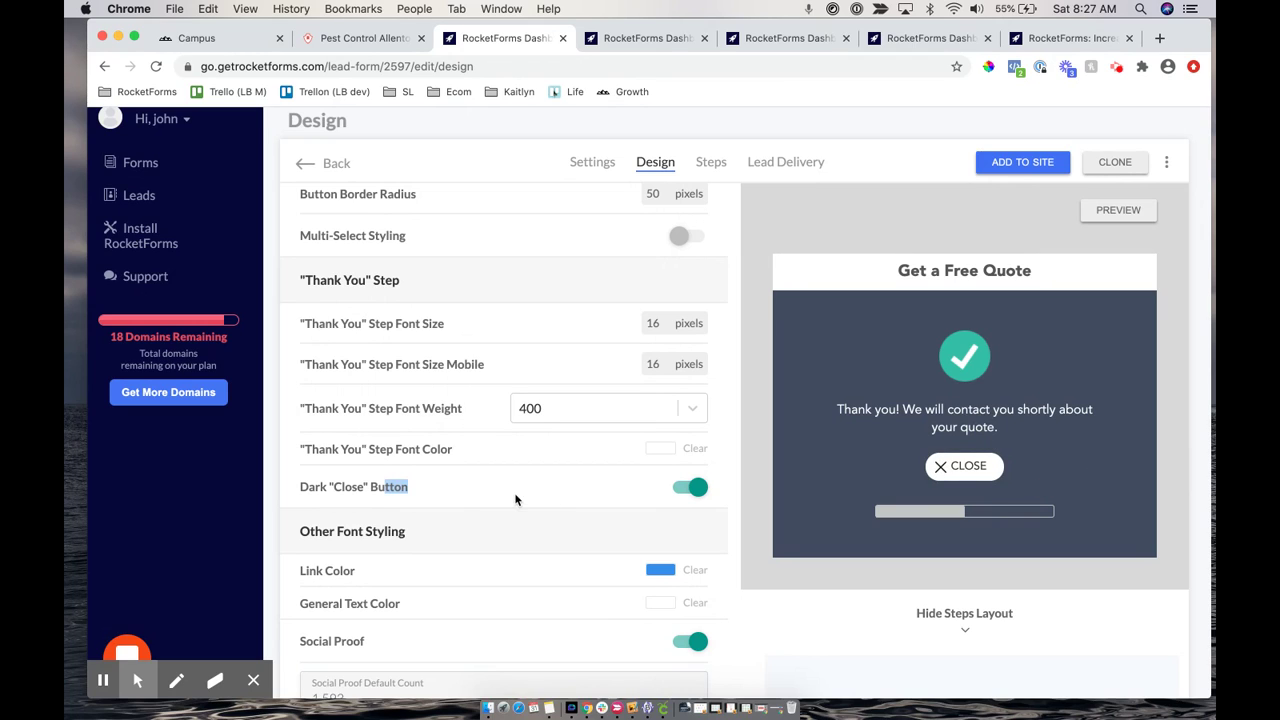
pyautogui.click(693, 487)
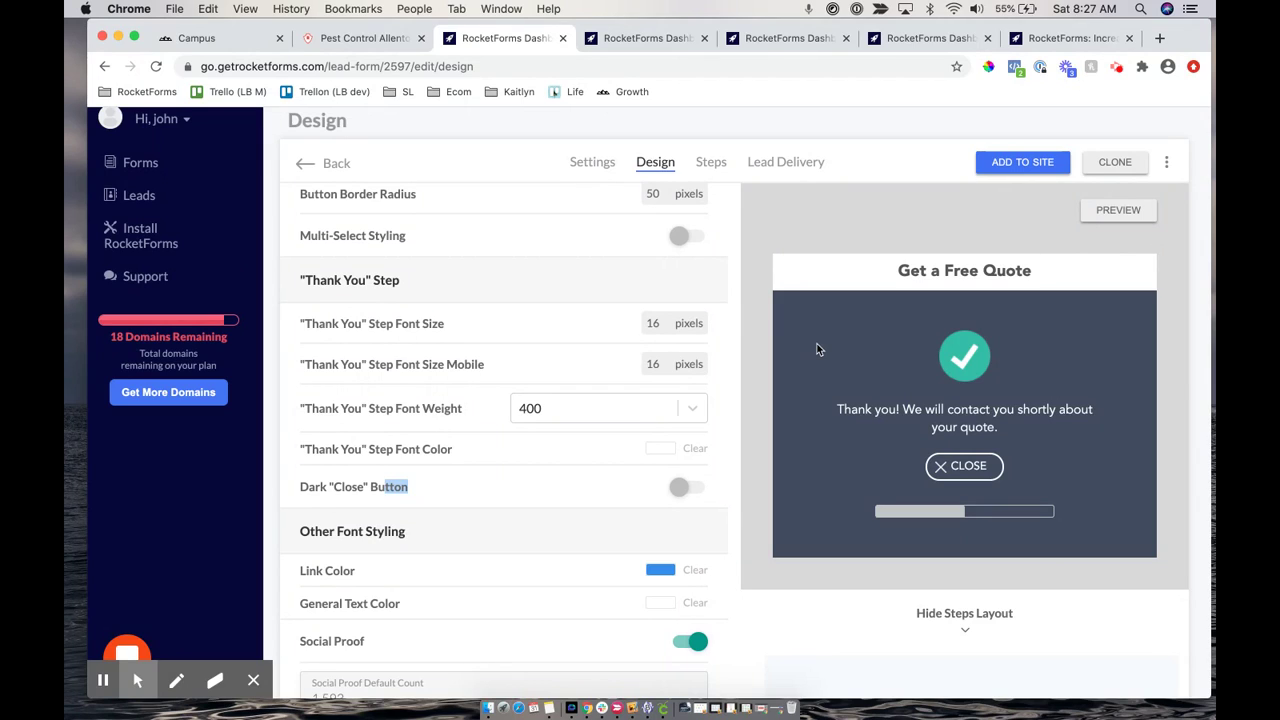
pyautogui.click(679, 488)
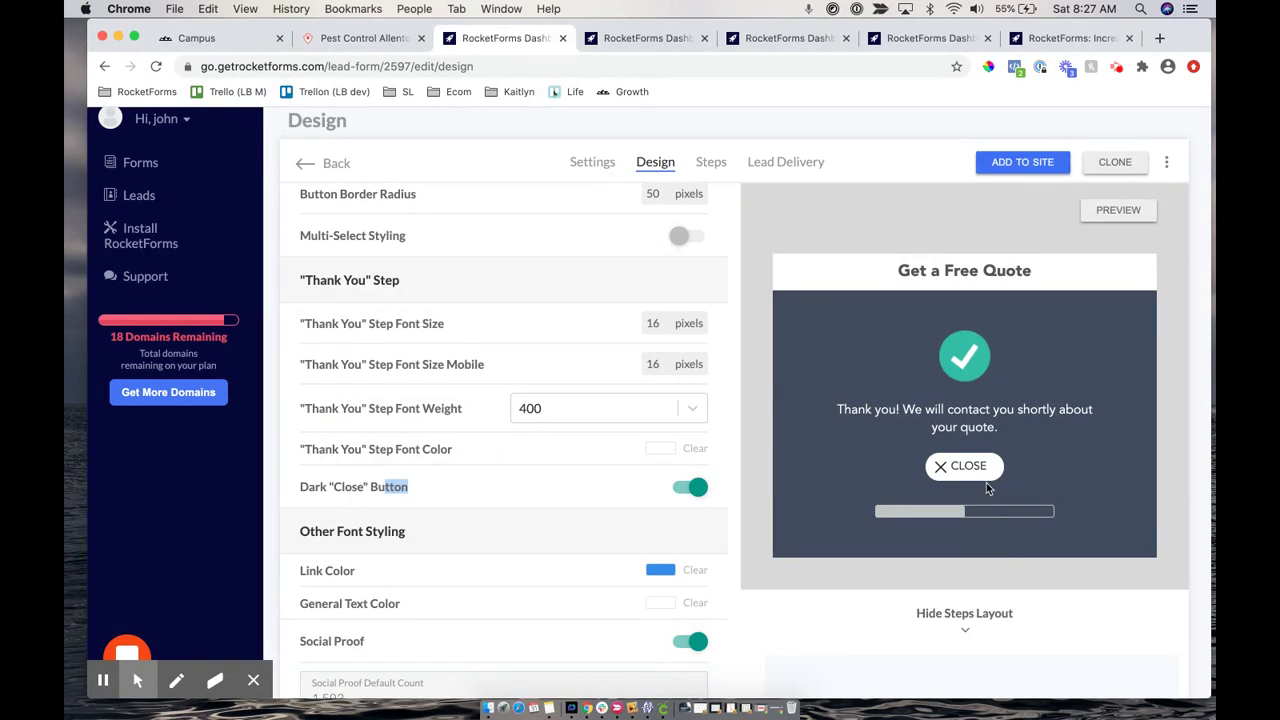
pyautogui.click(690, 488)
pyautogui.scroll(1, 690, 488)
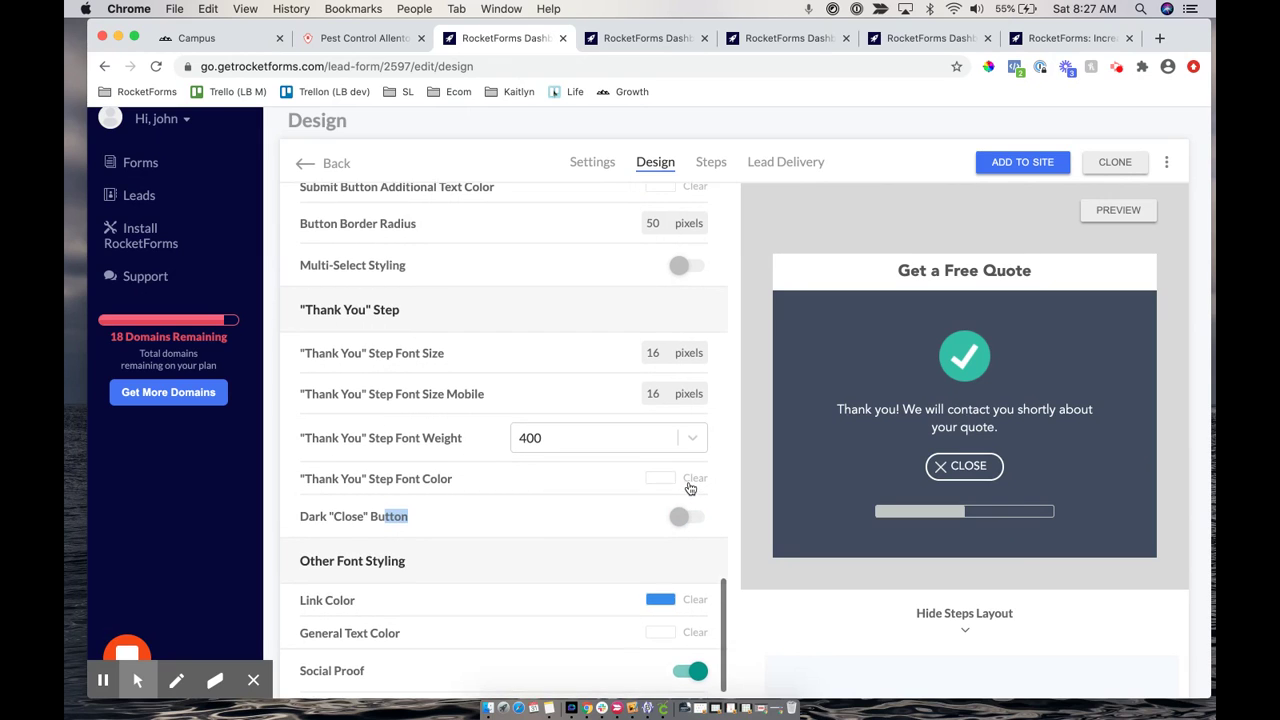
pyautogui.scroll(1, 690, 488)
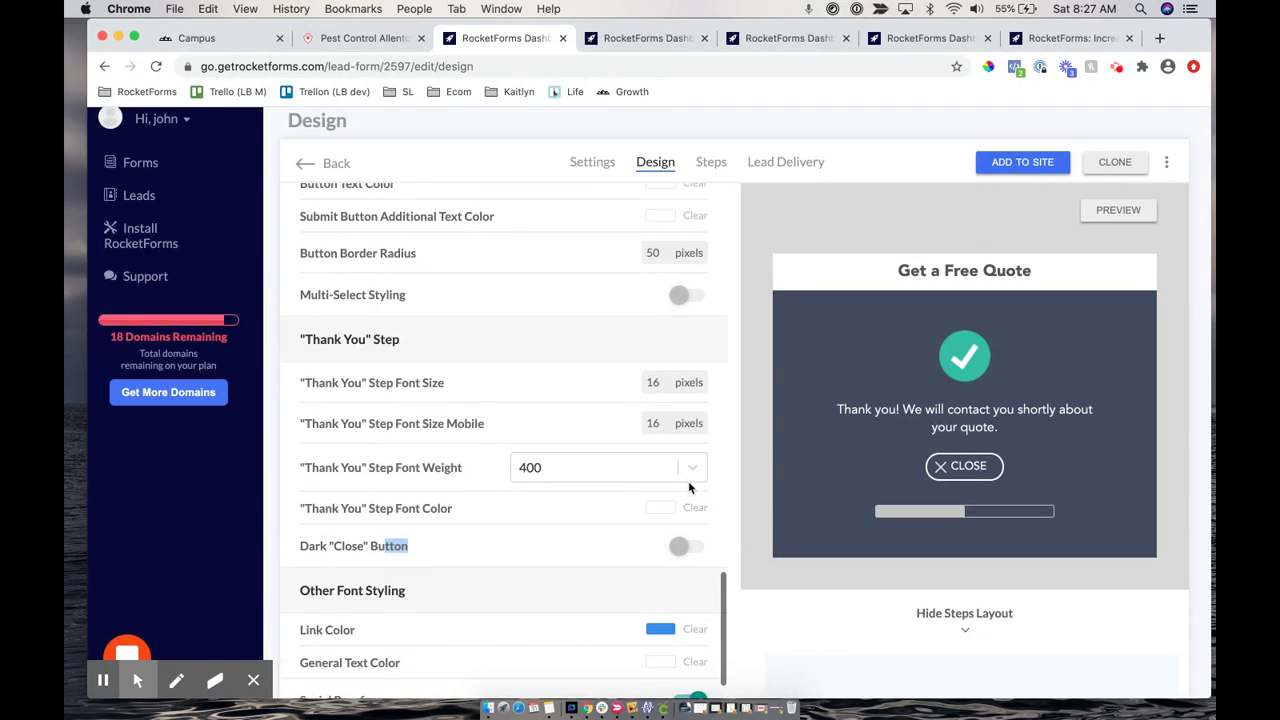
pyautogui.scroll(5, 450, 497)
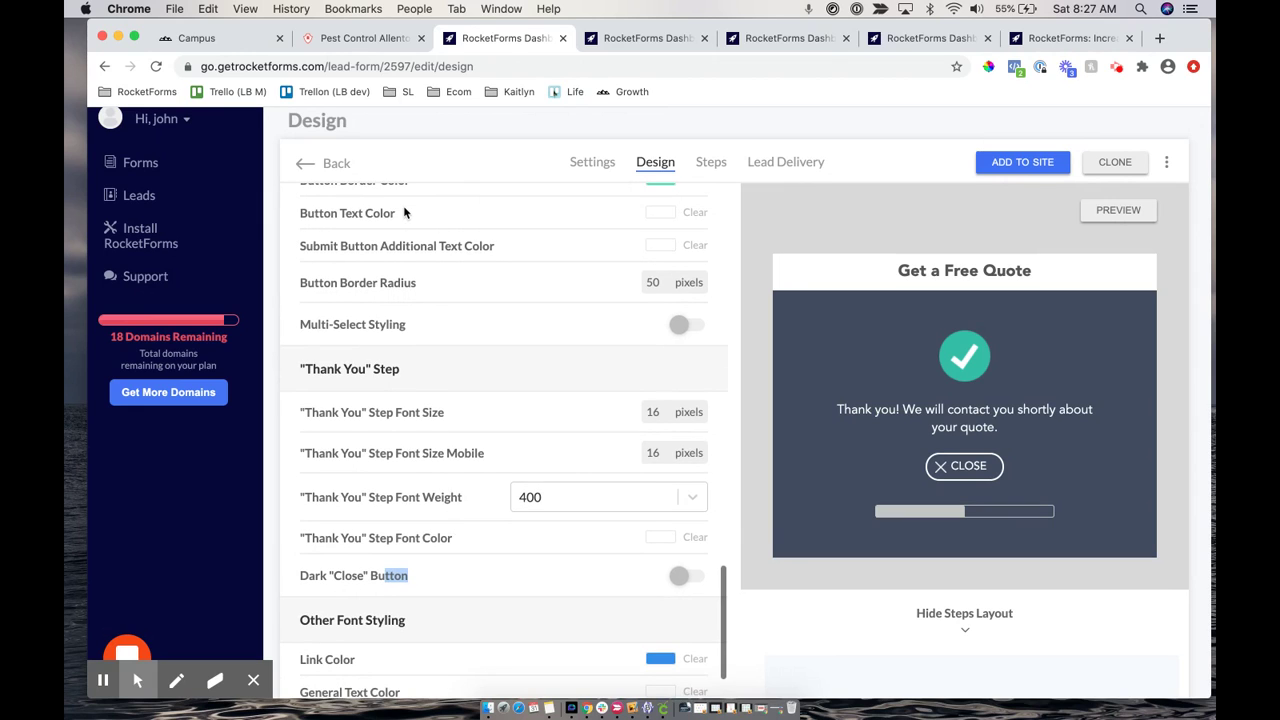
pyautogui.scroll(-10, 435, 508)
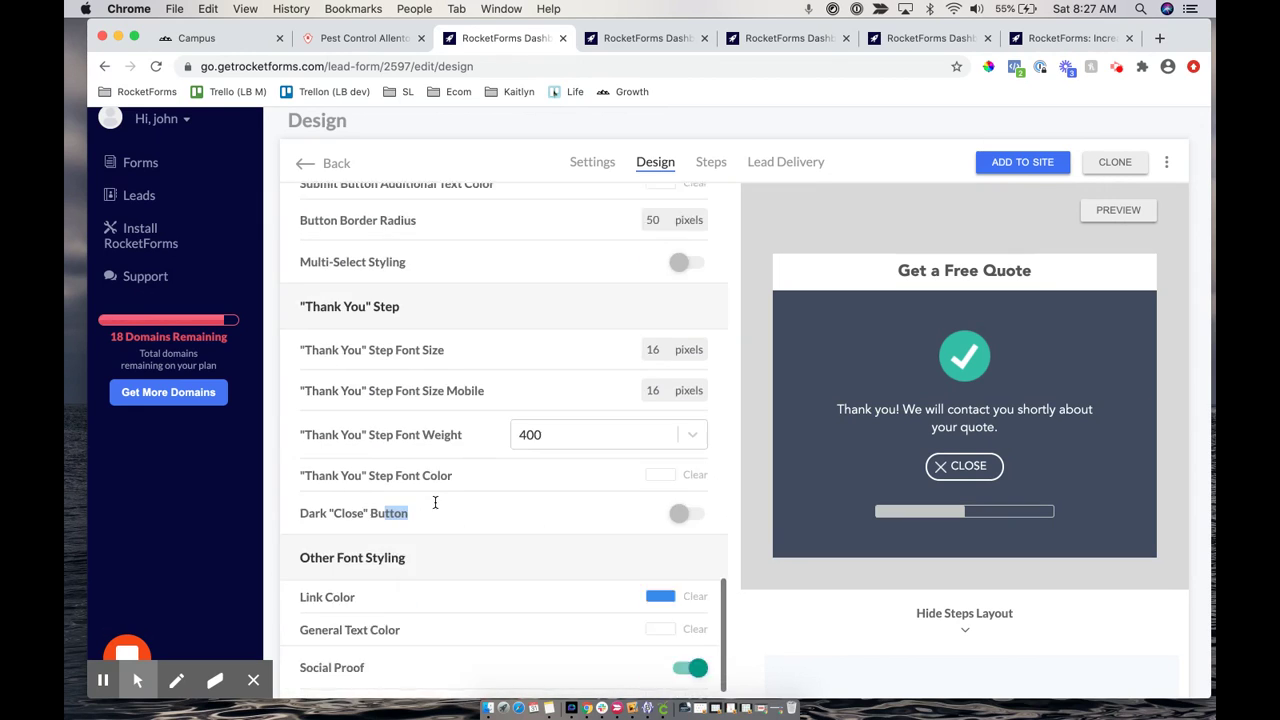
# Open the service type and zip code steps from the steps layout and examine the social proof text in the preview
pyautogui.scroll(-1, 435, 505)
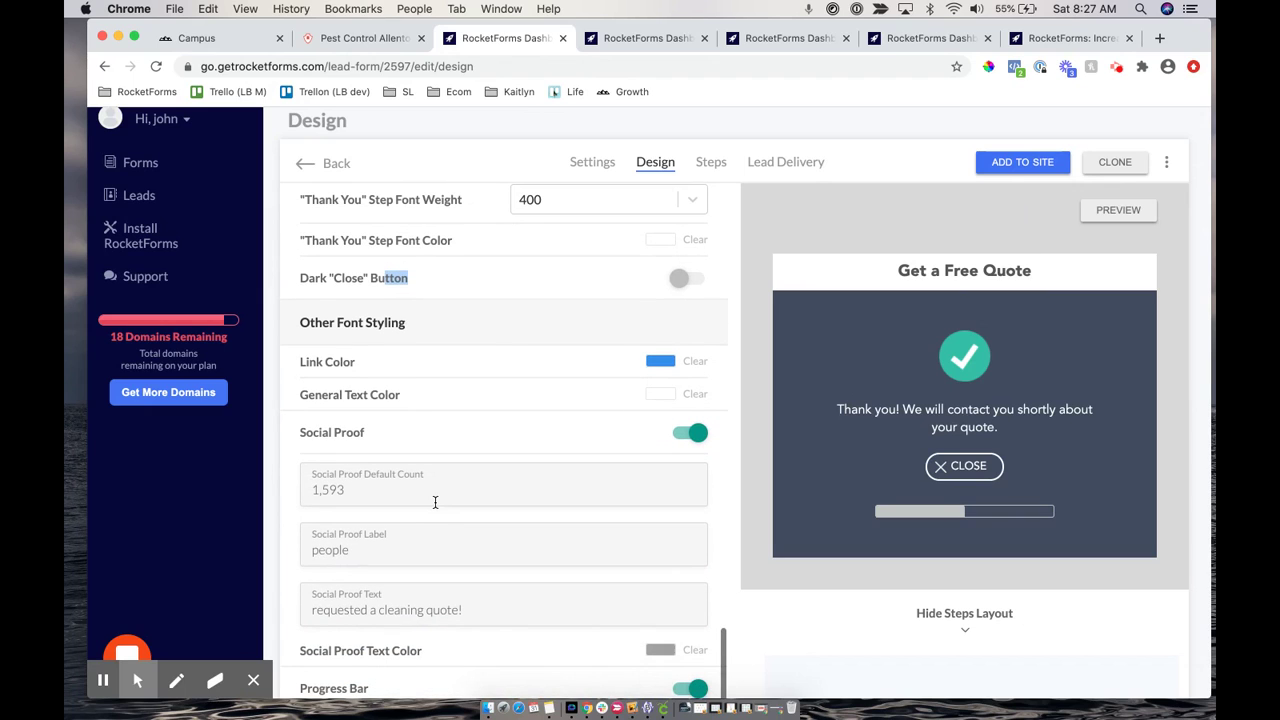
pyautogui.scroll(-6, 730, 430)
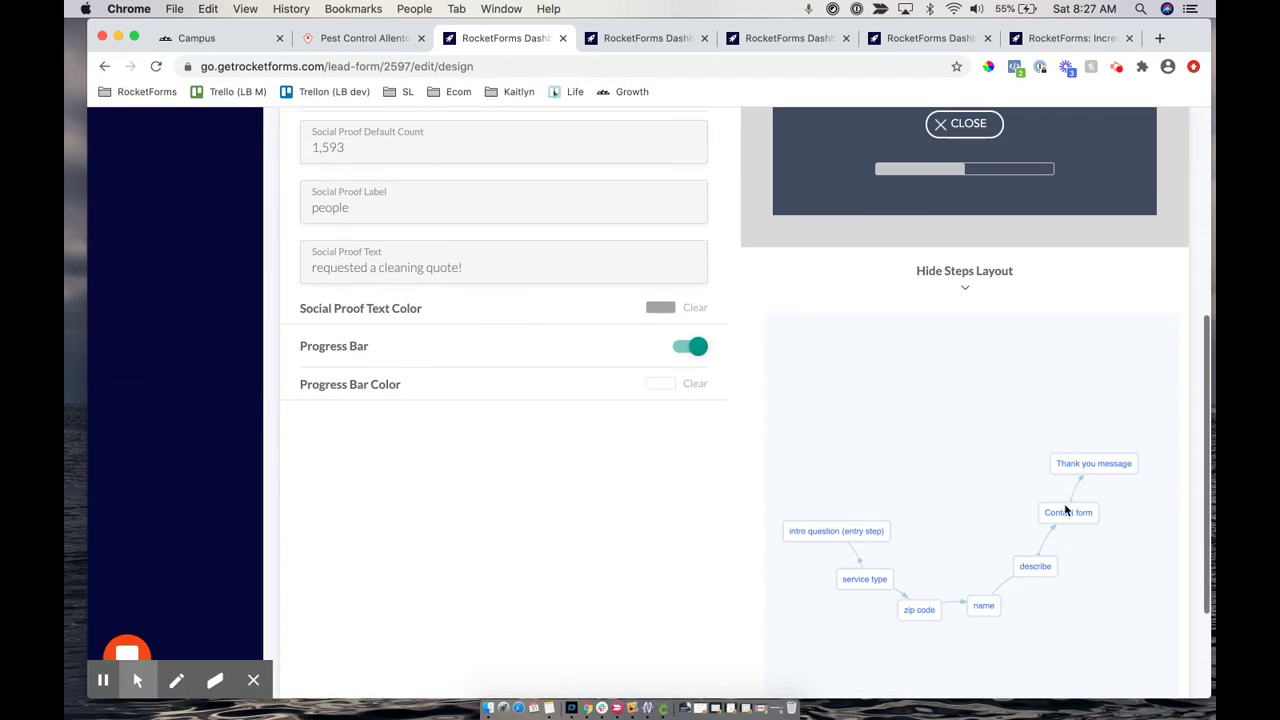
pyautogui.click(864, 579)
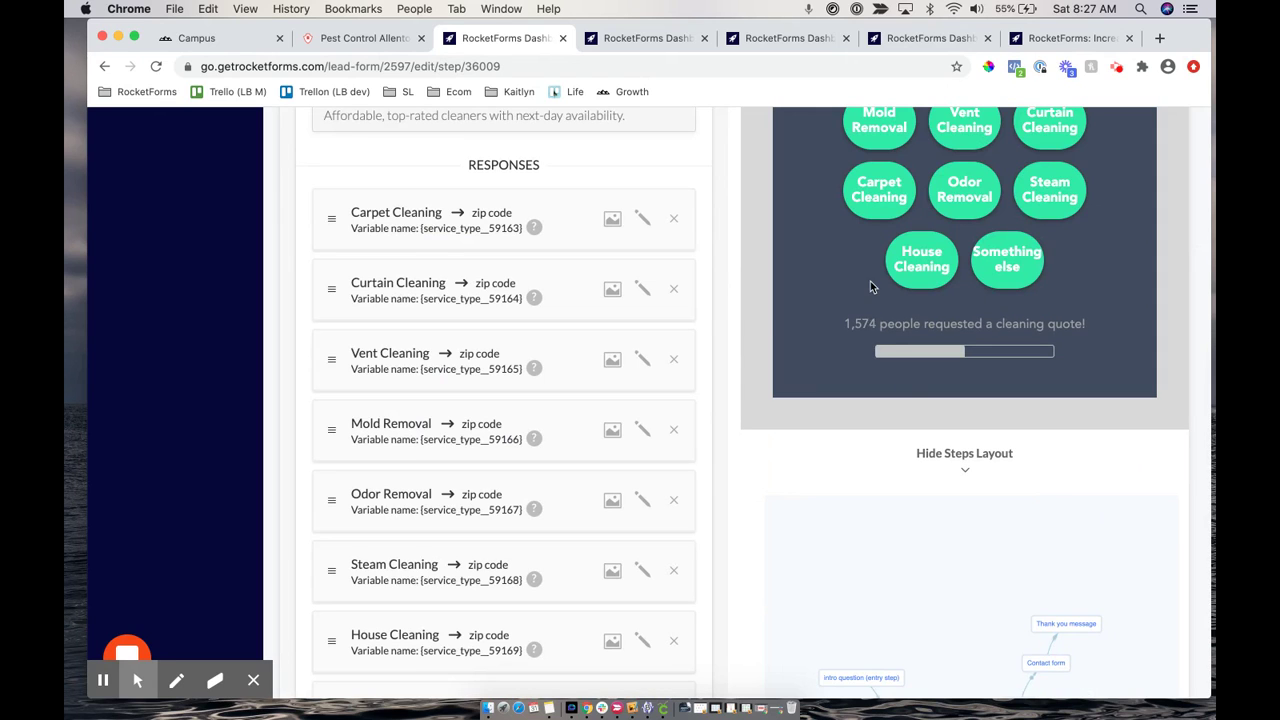
pyautogui.scroll(-5, 870, 283)
pyautogui.click(929, 284)
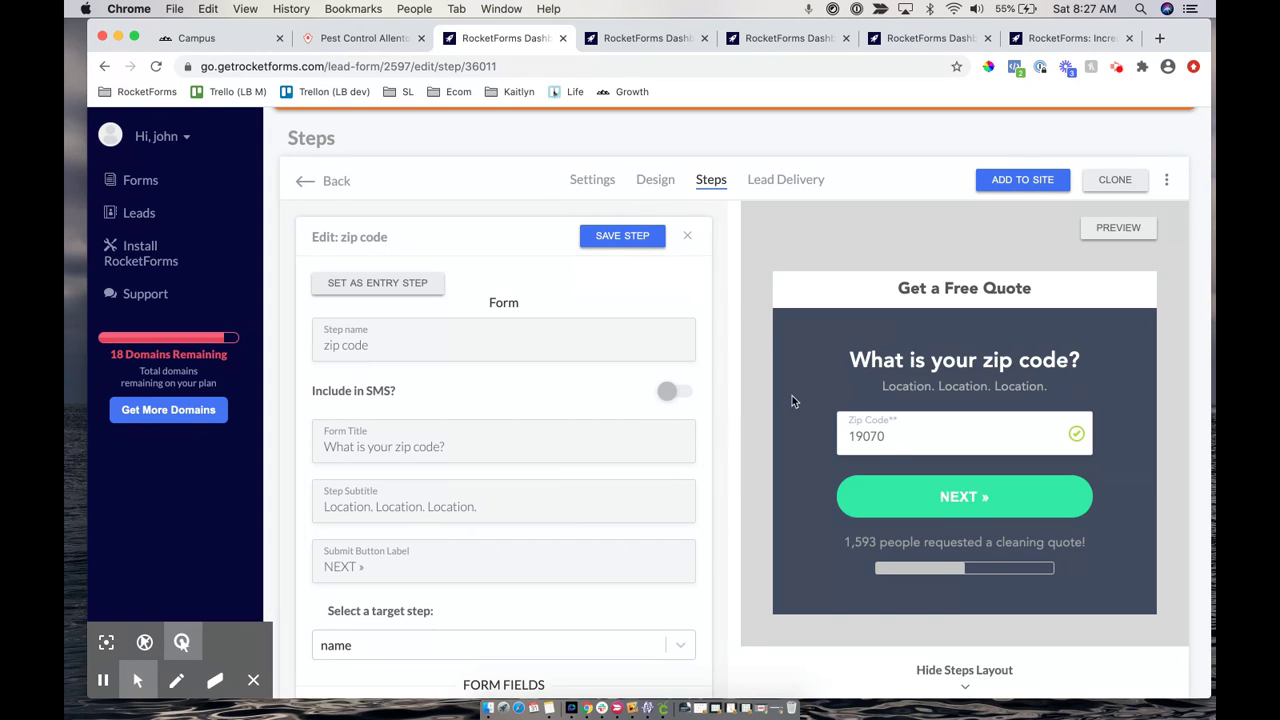
pyautogui.scroll(-1, 631, 483)
pyautogui.scroll(-5, 631, 483)
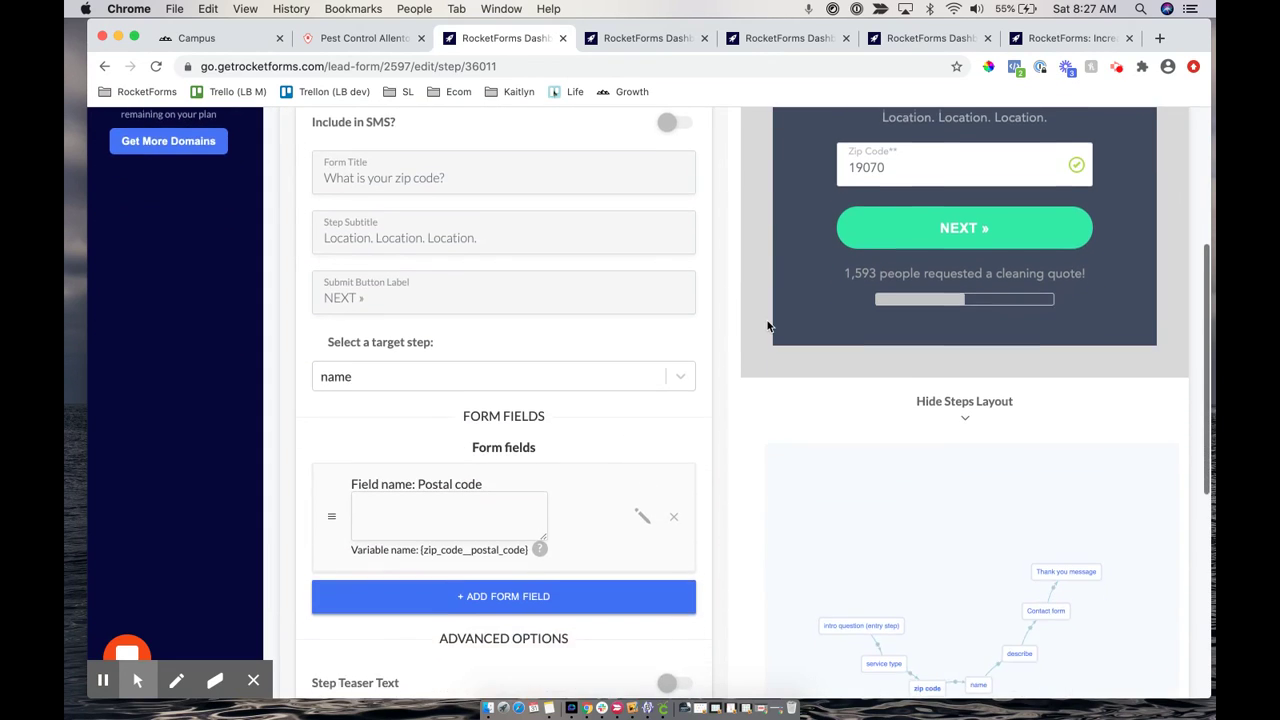
pyautogui.moveTo(840, 277); pyautogui.dragTo(1030, 290)
pyautogui.scroll(5, 522, 350)
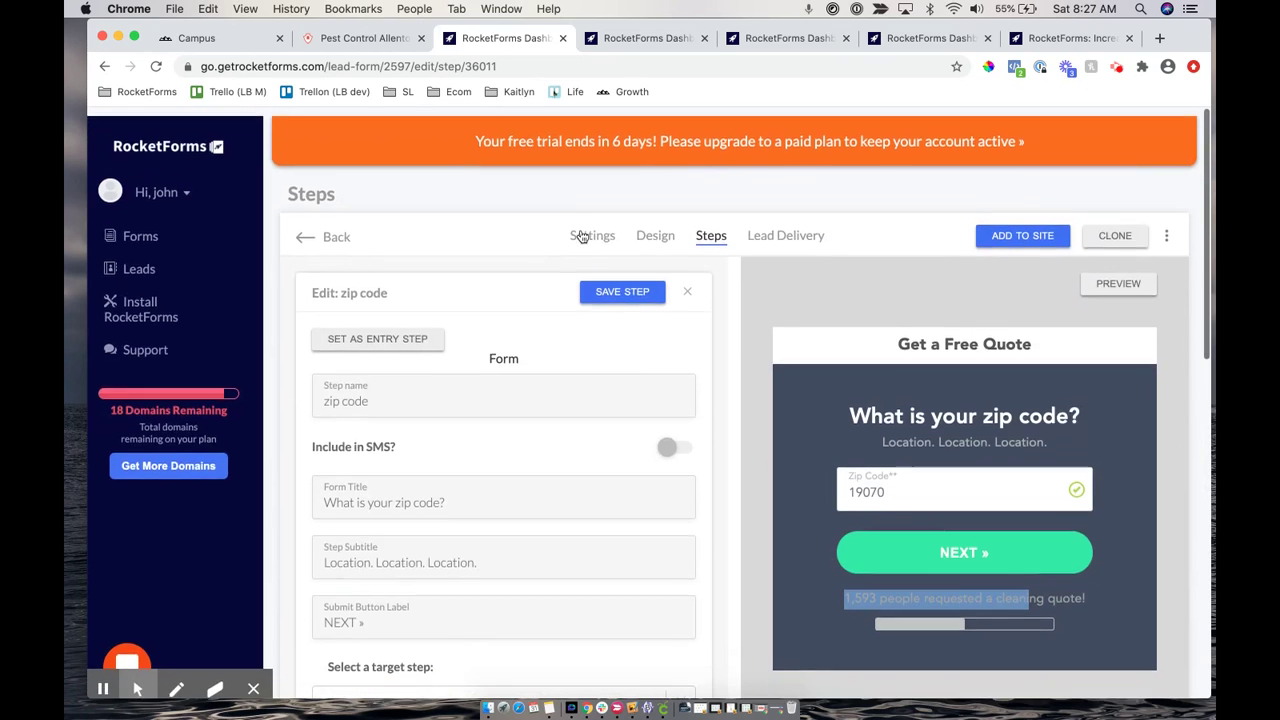
# Return to the form's design settings and lighten the Social Proof Text Color to a pale gray
pyautogui.click(655, 228)
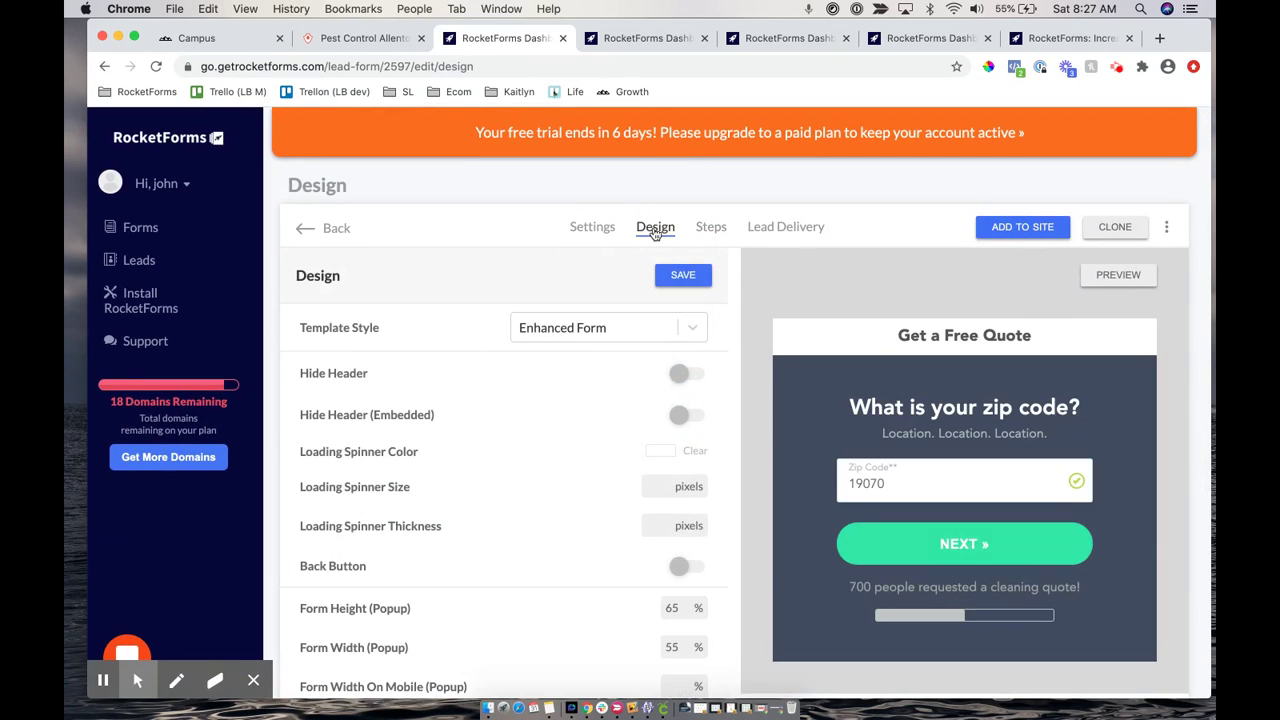
pyautogui.scroll(-10, 605, 645)
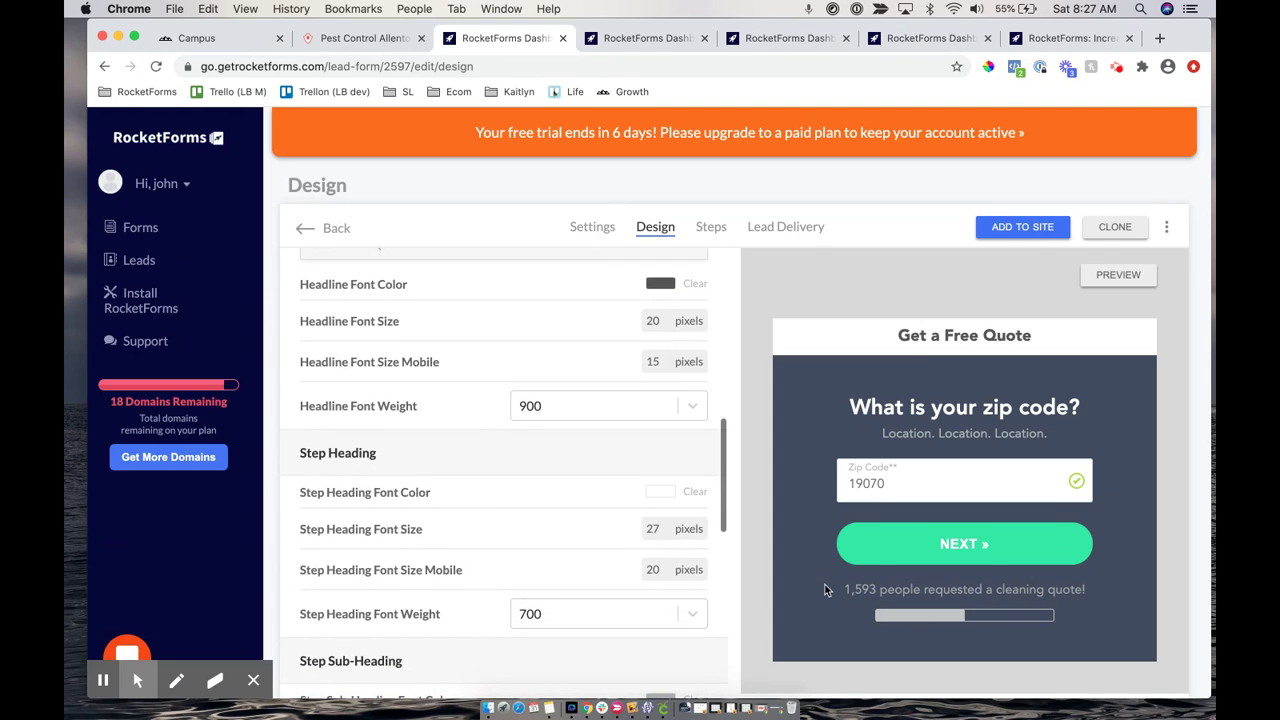
pyautogui.scroll(-10, 623, 548)
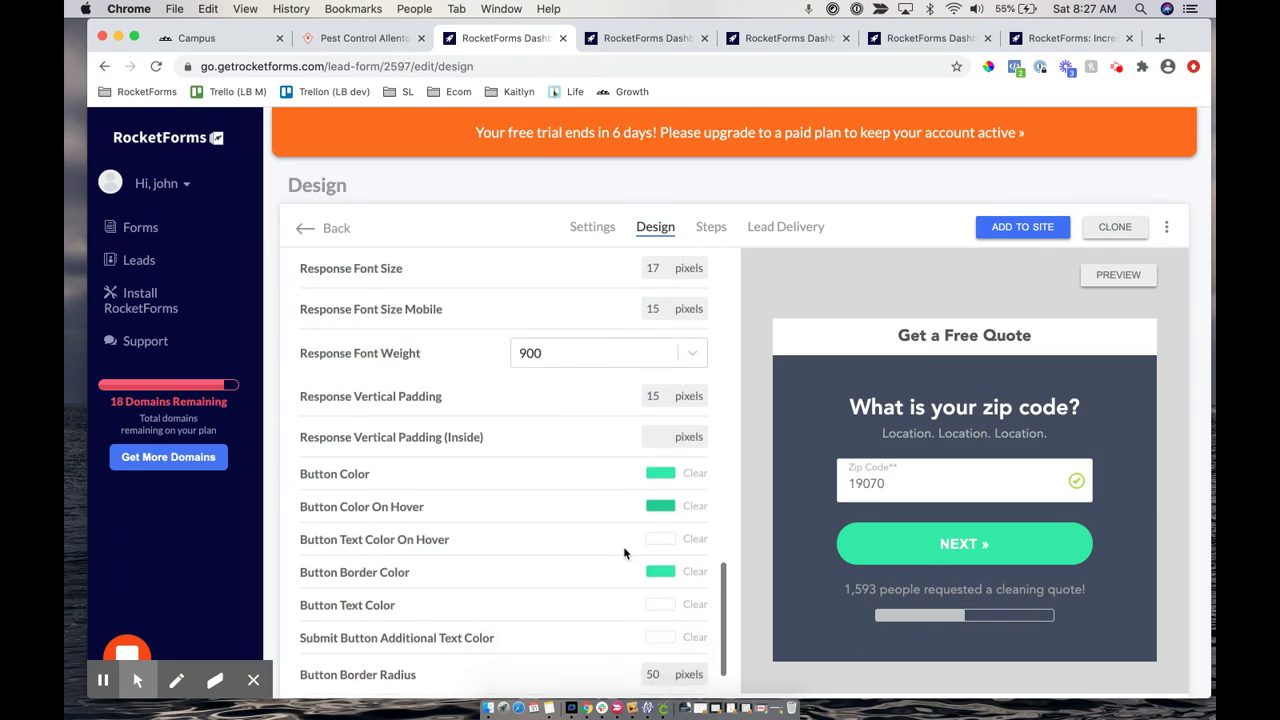
pyautogui.scroll(-10, 623, 546)
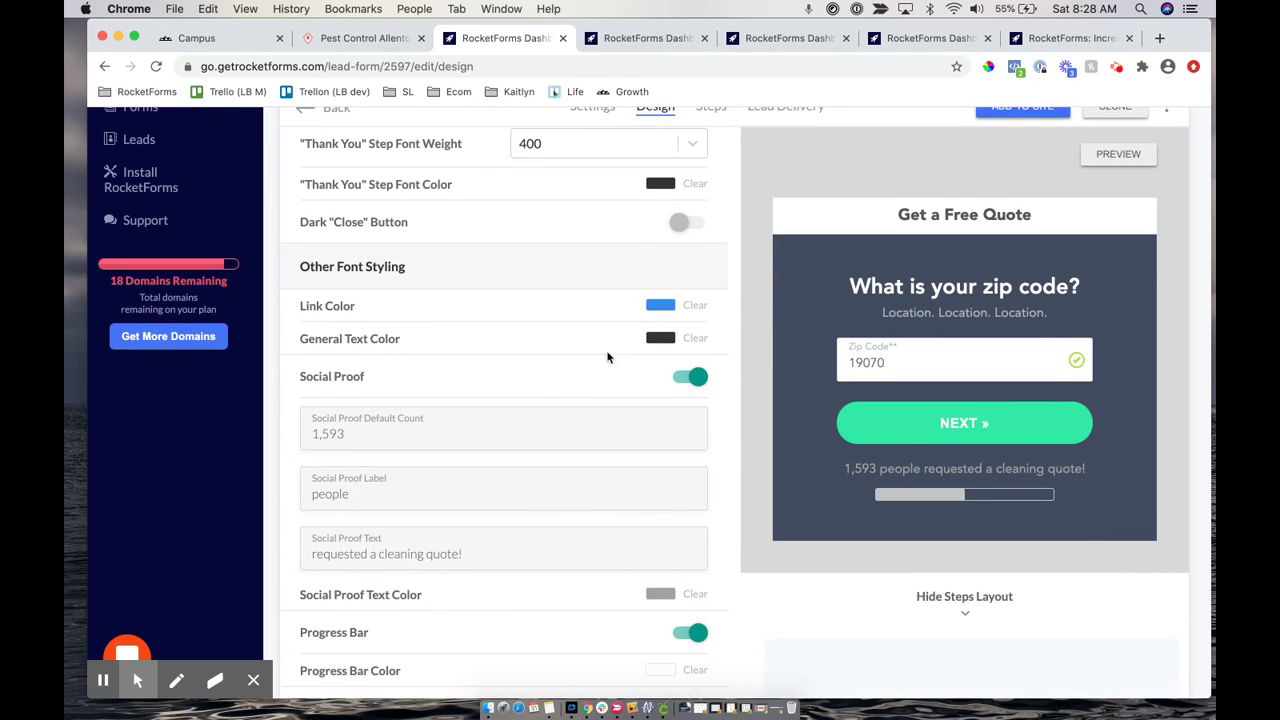
pyautogui.scroll(-1, 622, 440)
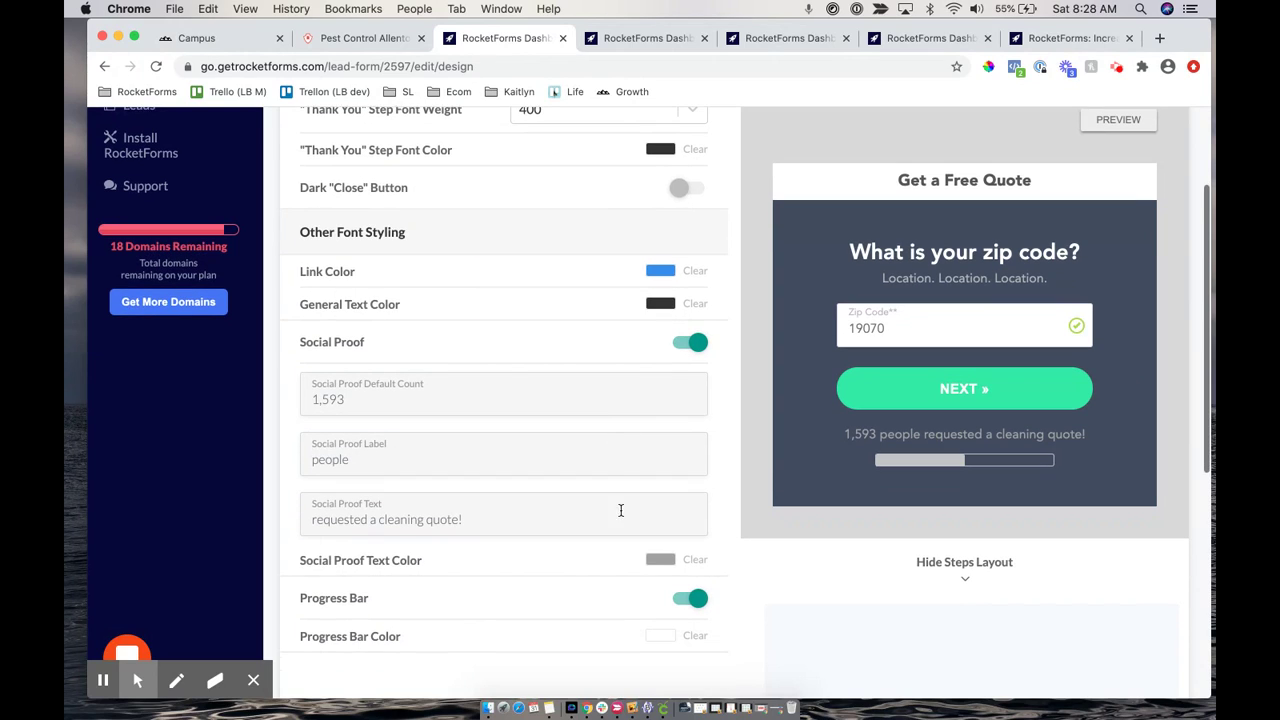
pyautogui.click(659, 560)
pyautogui.moveTo(508, 584); pyautogui.dragTo(489, 585)
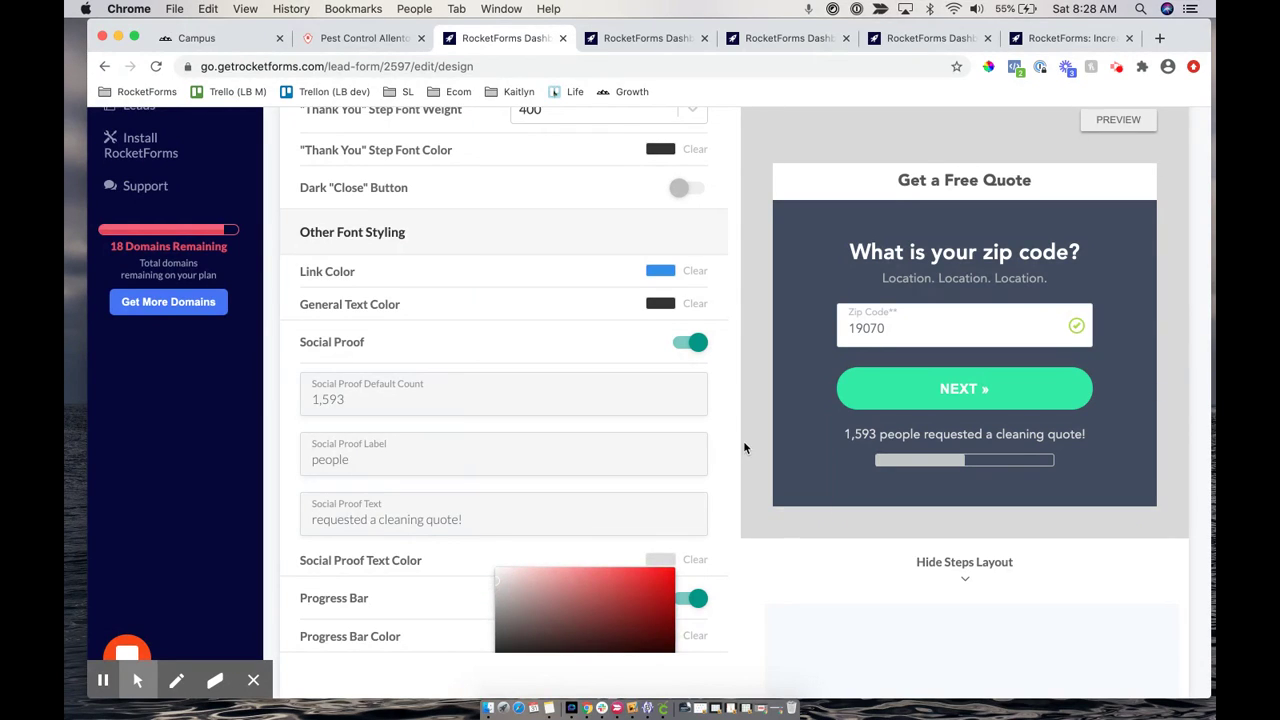
pyautogui.scroll(-2, 645, 545)
pyautogui.click(380, 482)
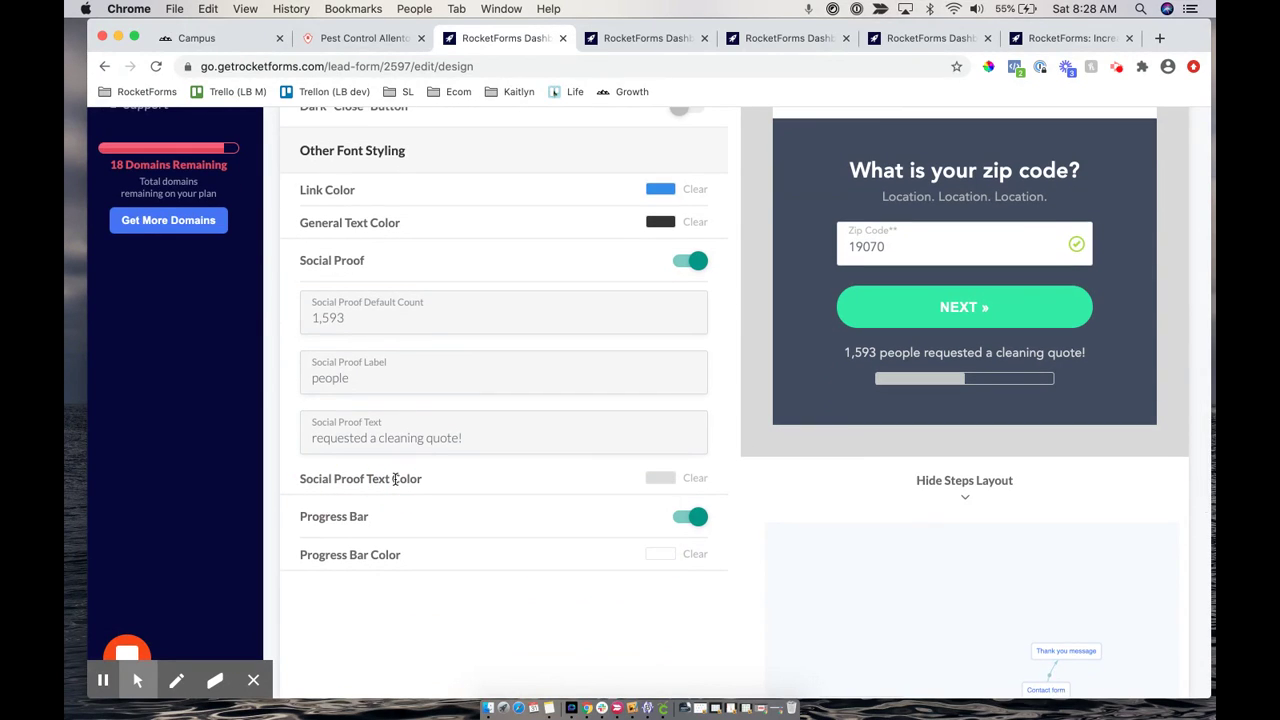
# Compare the form preview with the Progress Bar option off and on, leaving it on
pyautogui.scroll(-2, 656, 471)
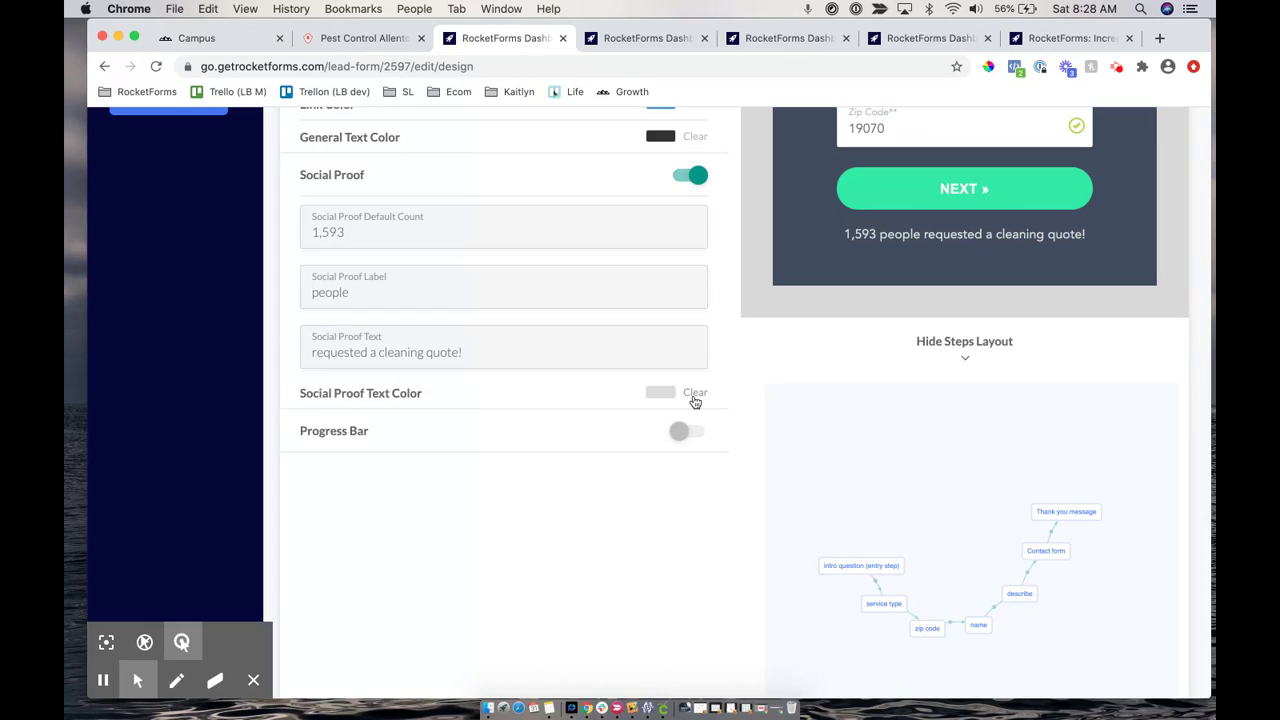
pyautogui.scroll(2, 694, 402)
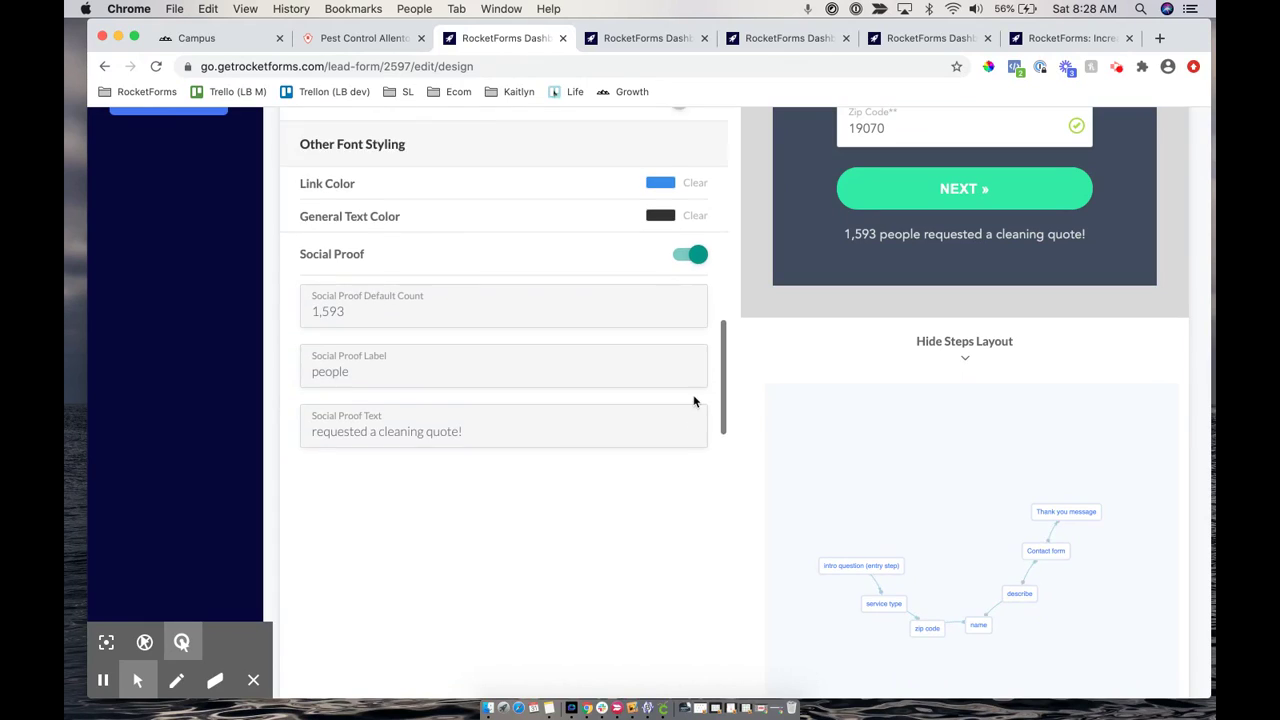
pyautogui.scroll(-2, 694, 402)
pyautogui.click(685, 434)
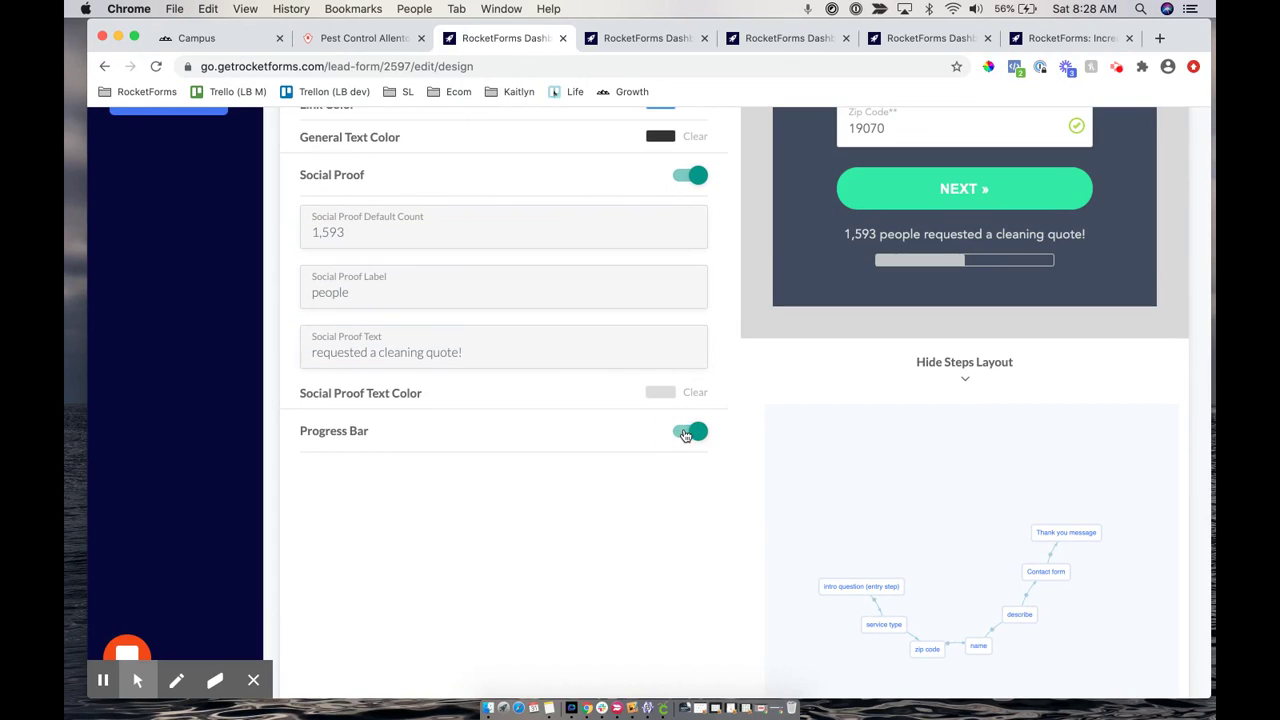
# Try a light red Progress Bar Color, checking the preview, and bring the color back to white
pyautogui.scroll(-1, 680, 436)
pyautogui.click(668, 437)
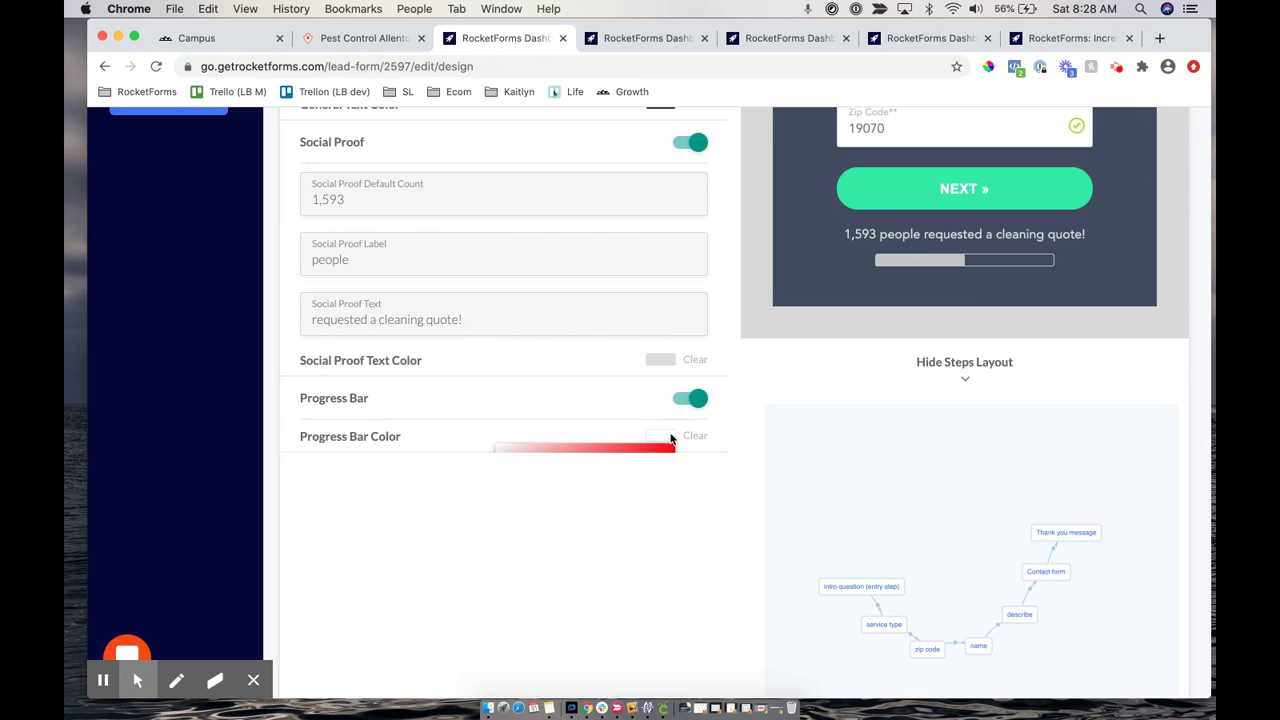
pyautogui.scroll(-3, 640, 425)
pyautogui.click(540, 357)
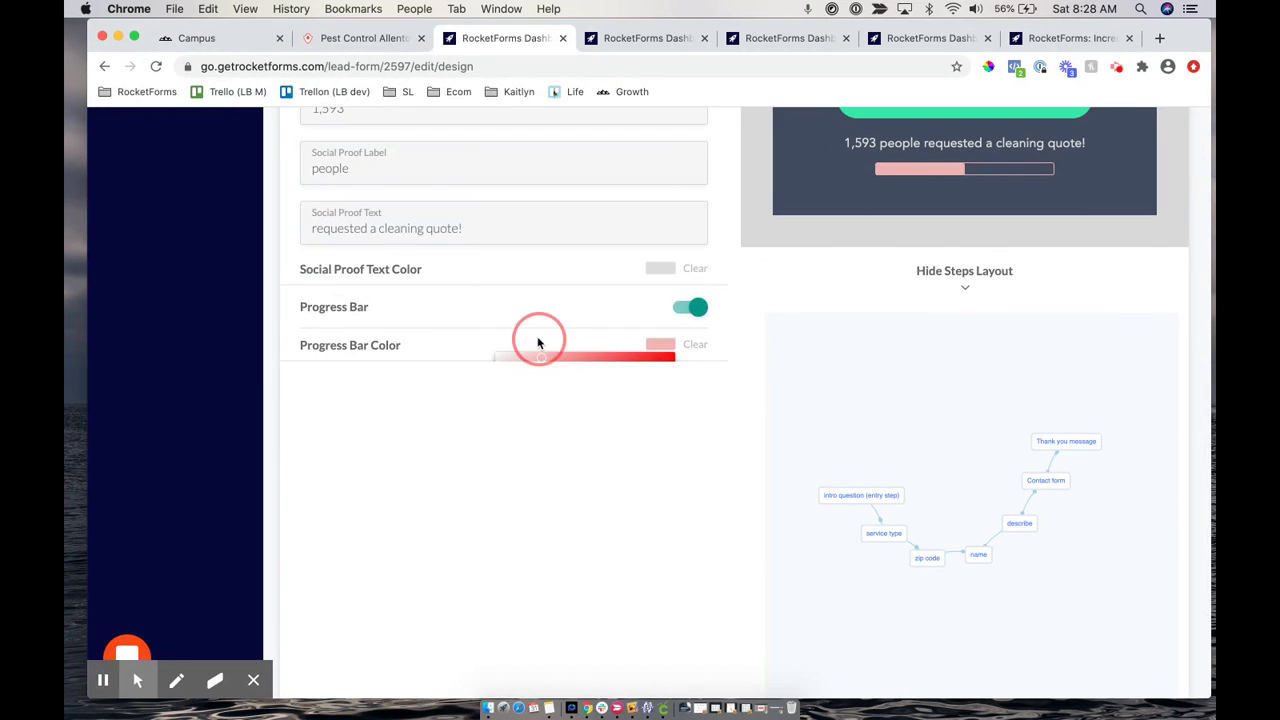
pyautogui.moveTo(515, 355); pyautogui.dragTo(538, 354)
pyautogui.moveTo(548, 356); pyautogui.dragTo(474, 343)
# Open the lead form's full preview, start the demo, and launch the quote popup to inspect its background
pyautogui.scroll(10, 514, 500)
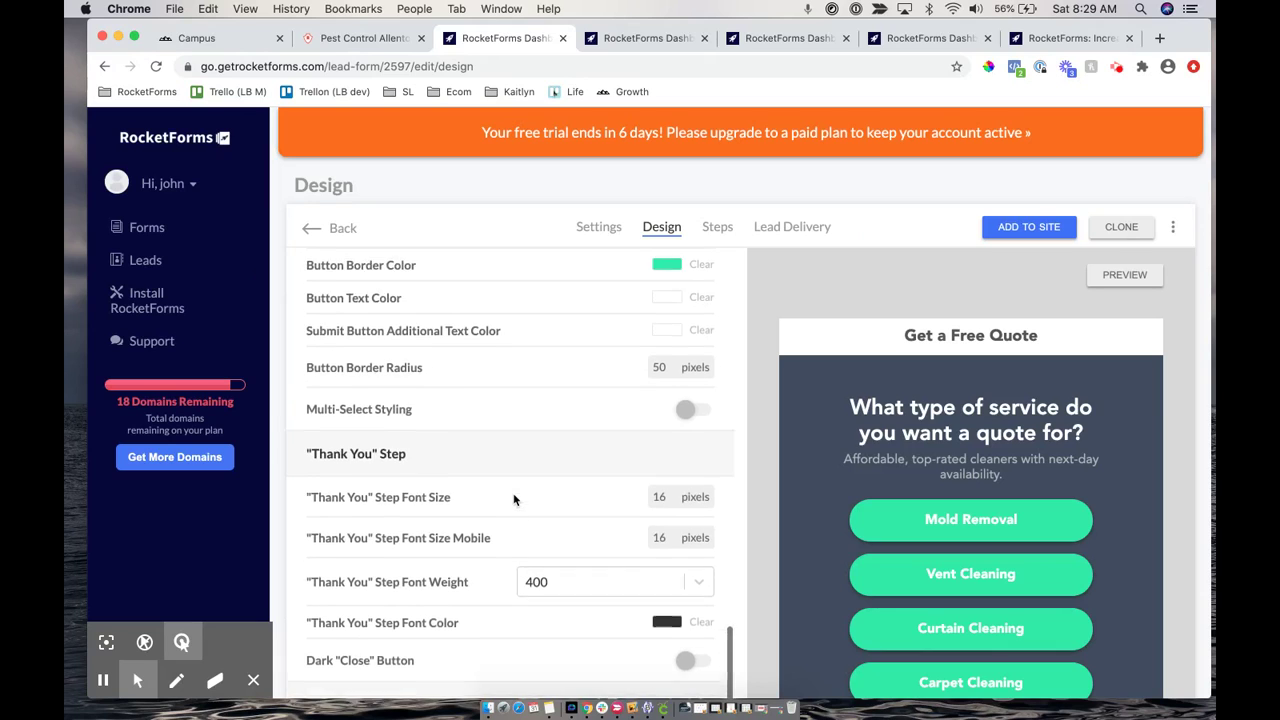
pyautogui.scroll(5, 514, 500)
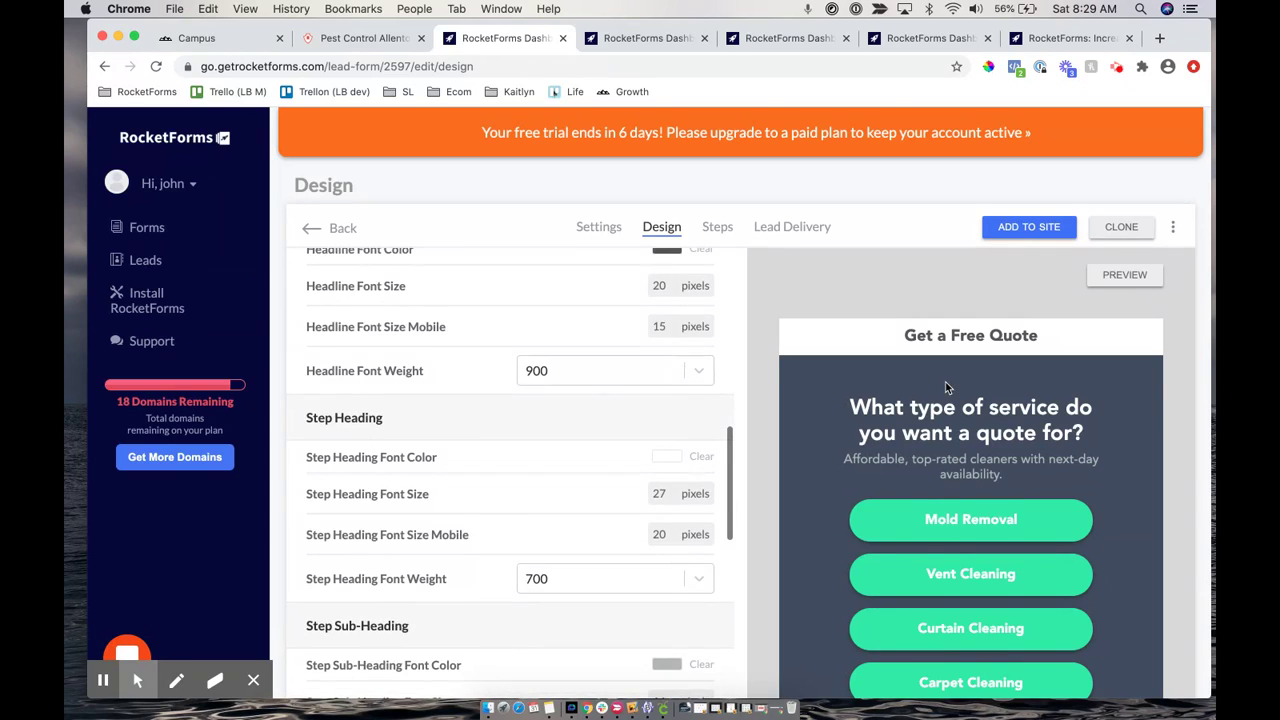
pyautogui.scroll(-2, 945, 381)
pyautogui.scroll(2, 945, 381)
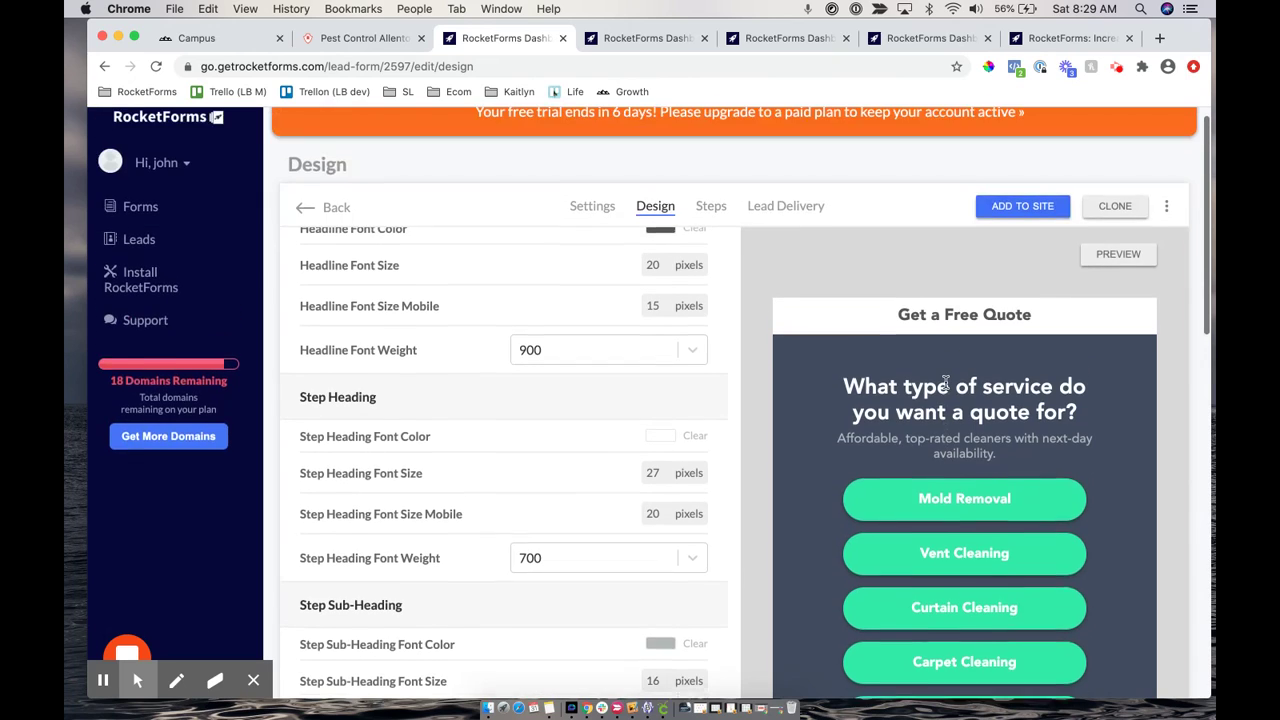
pyautogui.click(1121, 264)
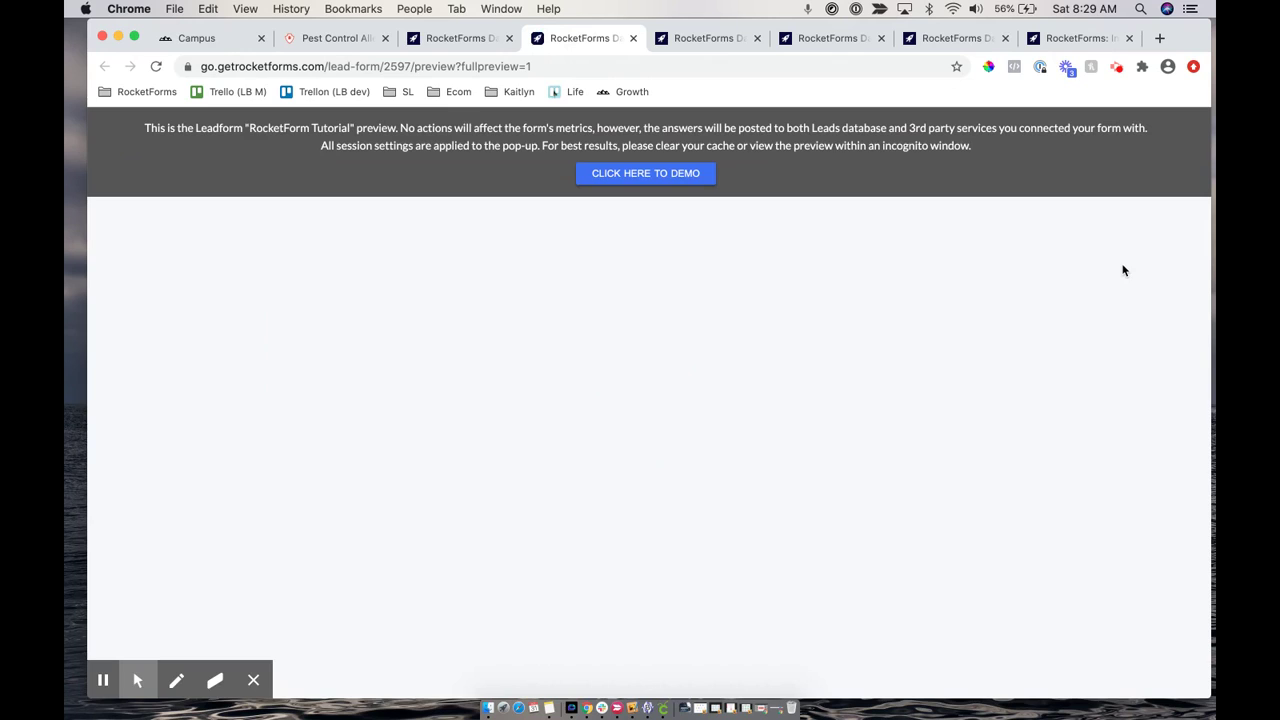
pyautogui.click(668, 178)
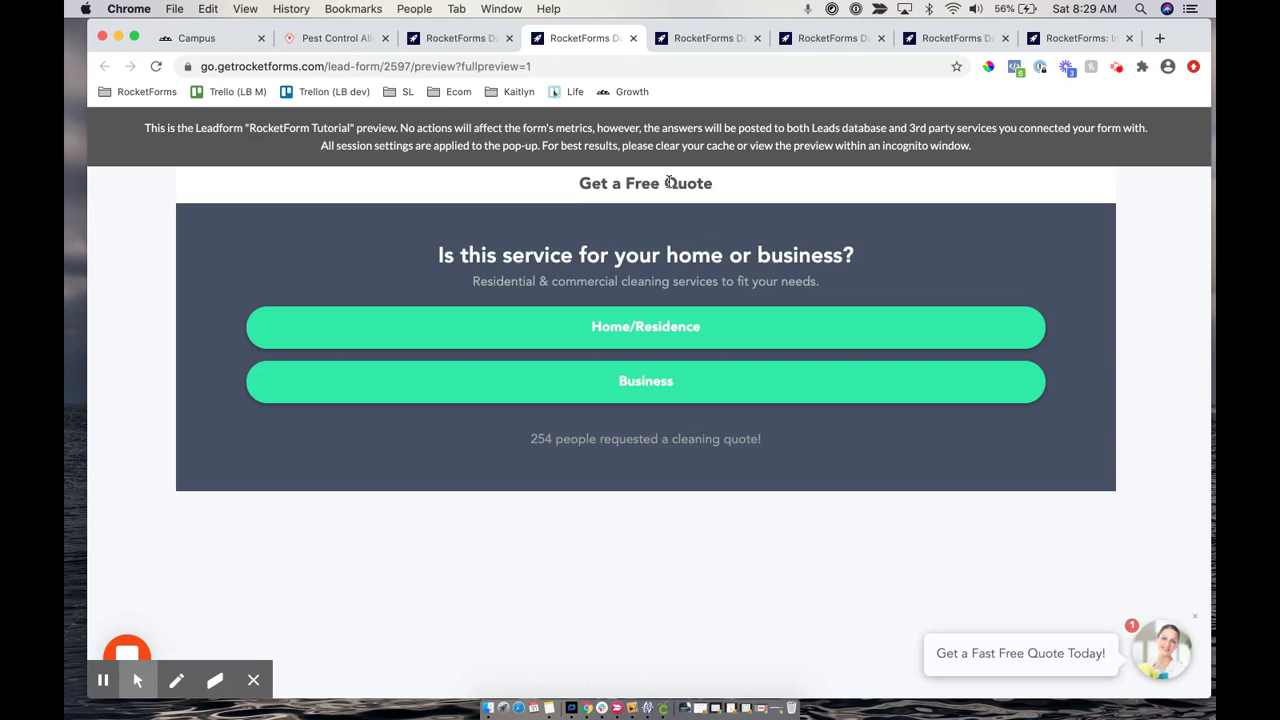
pyautogui.click(1006, 668)
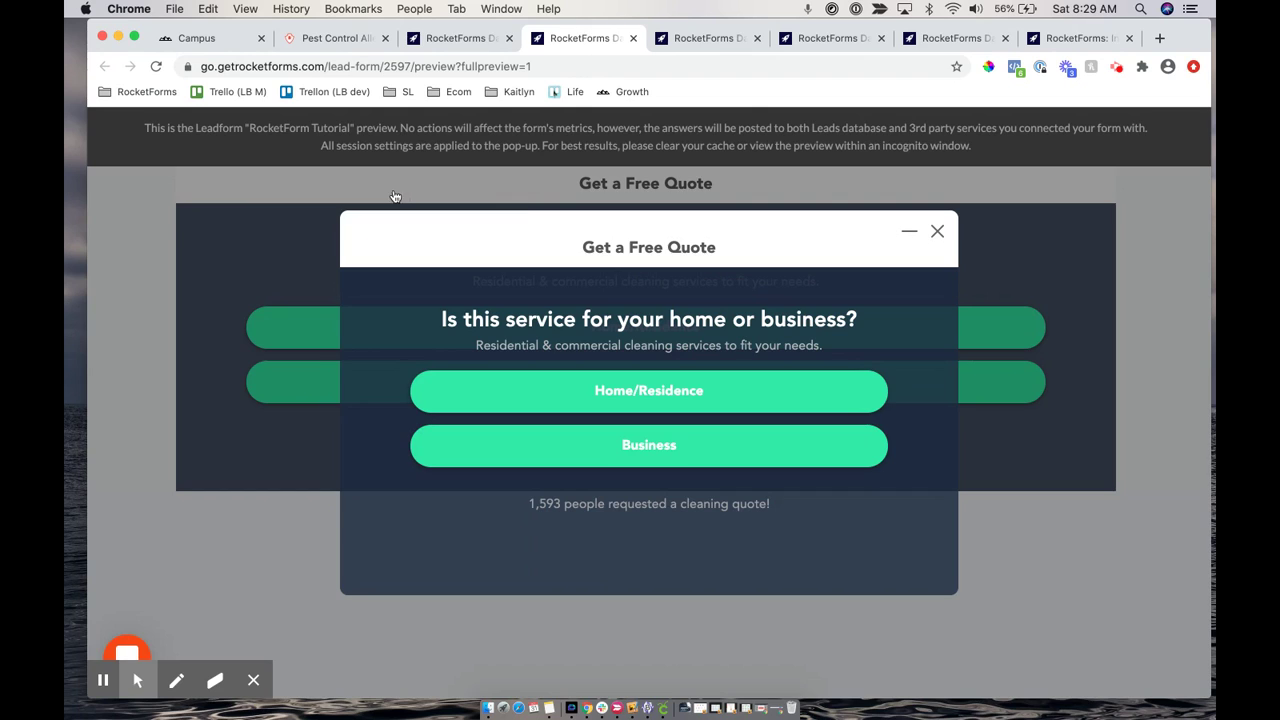
# Return to the design settings, set the Bottom Background Color's opacity to 1, and save the design
pyautogui.click(440, 38)
pyautogui.scroll(-1, 516, 417)
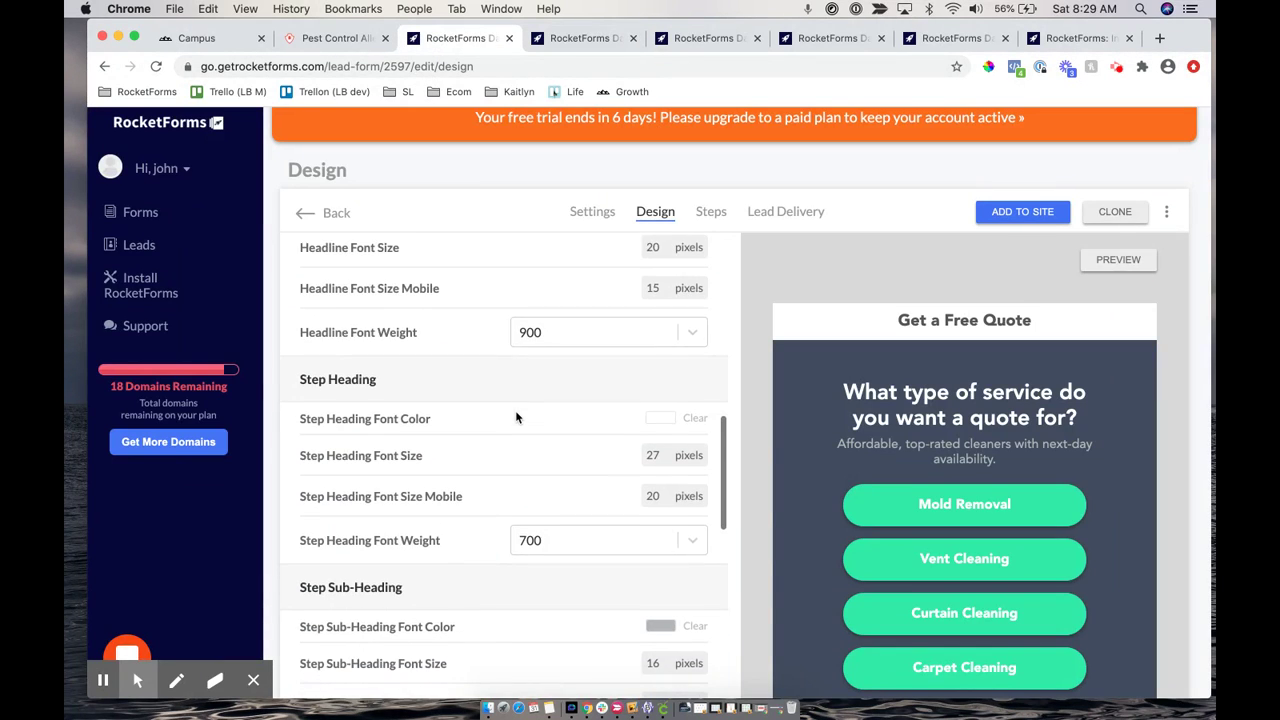
pyautogui.scroll(-5, 516, 417)
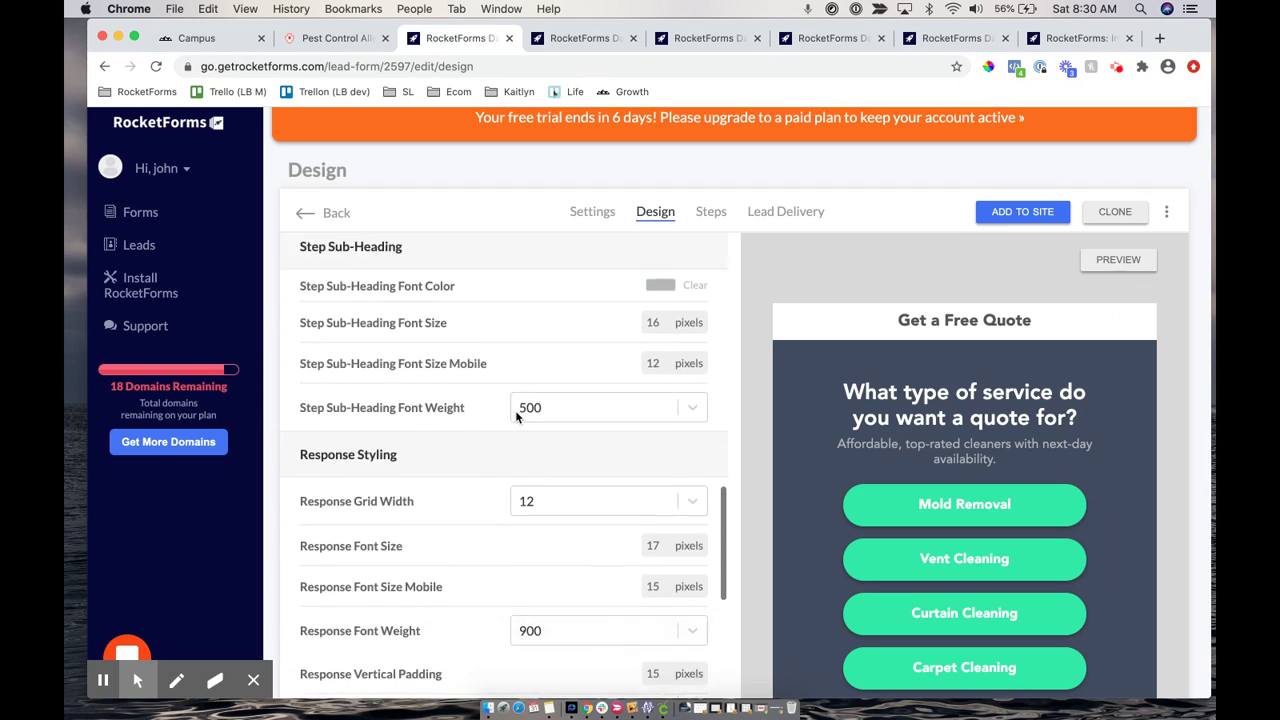
pyautogui.scroll(-1, 515, 410)
pyautogui.scroll(7, 515, 410)
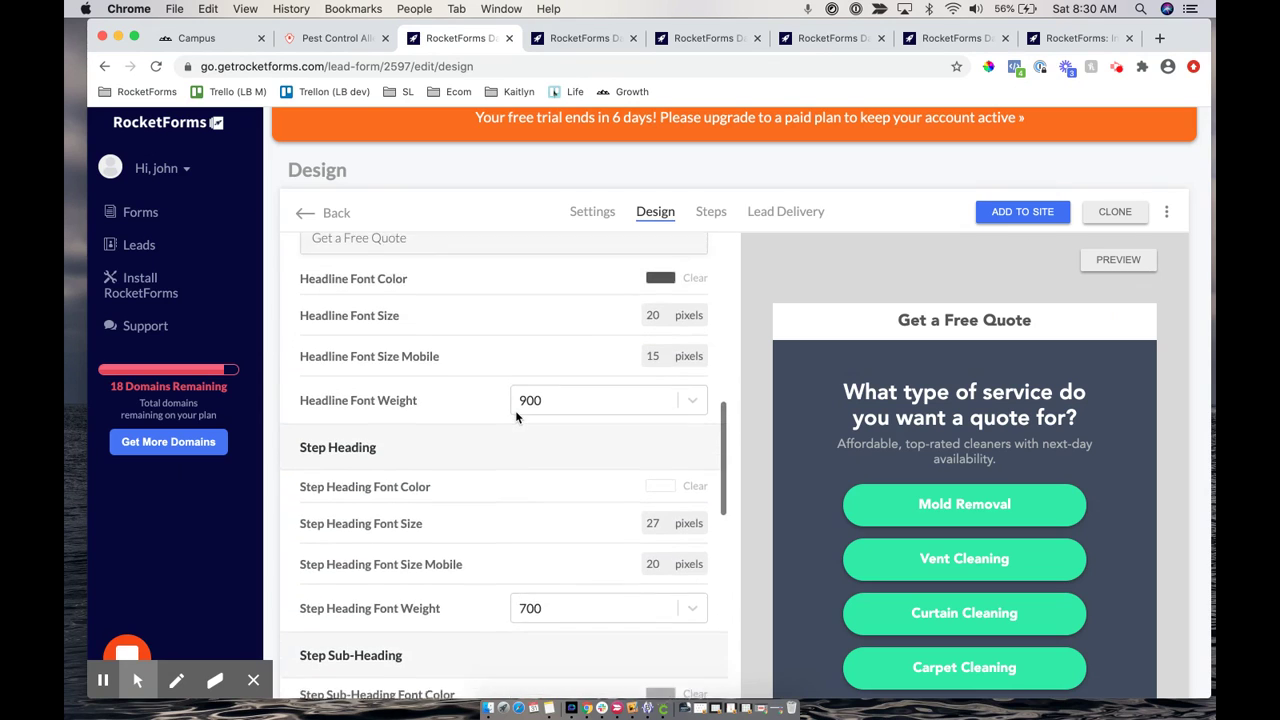
pyautogui.scroll(6, 515, 410)
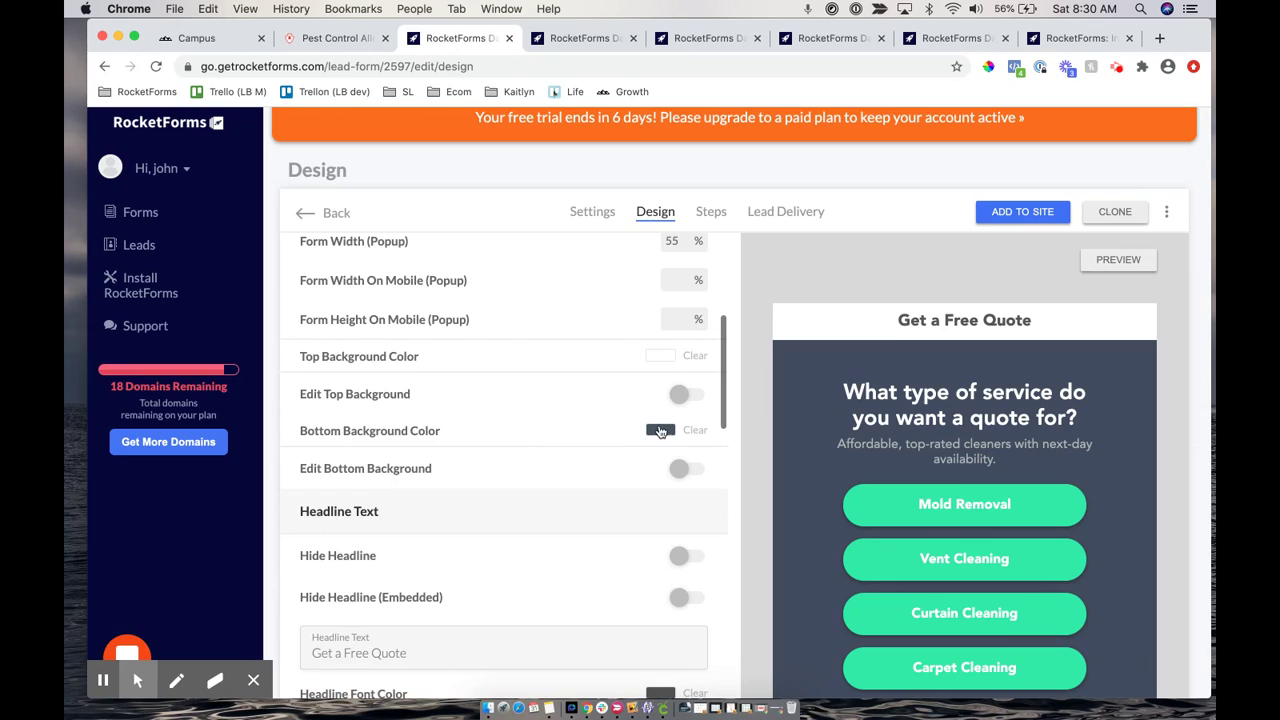
pyautogui.click(659, 430)
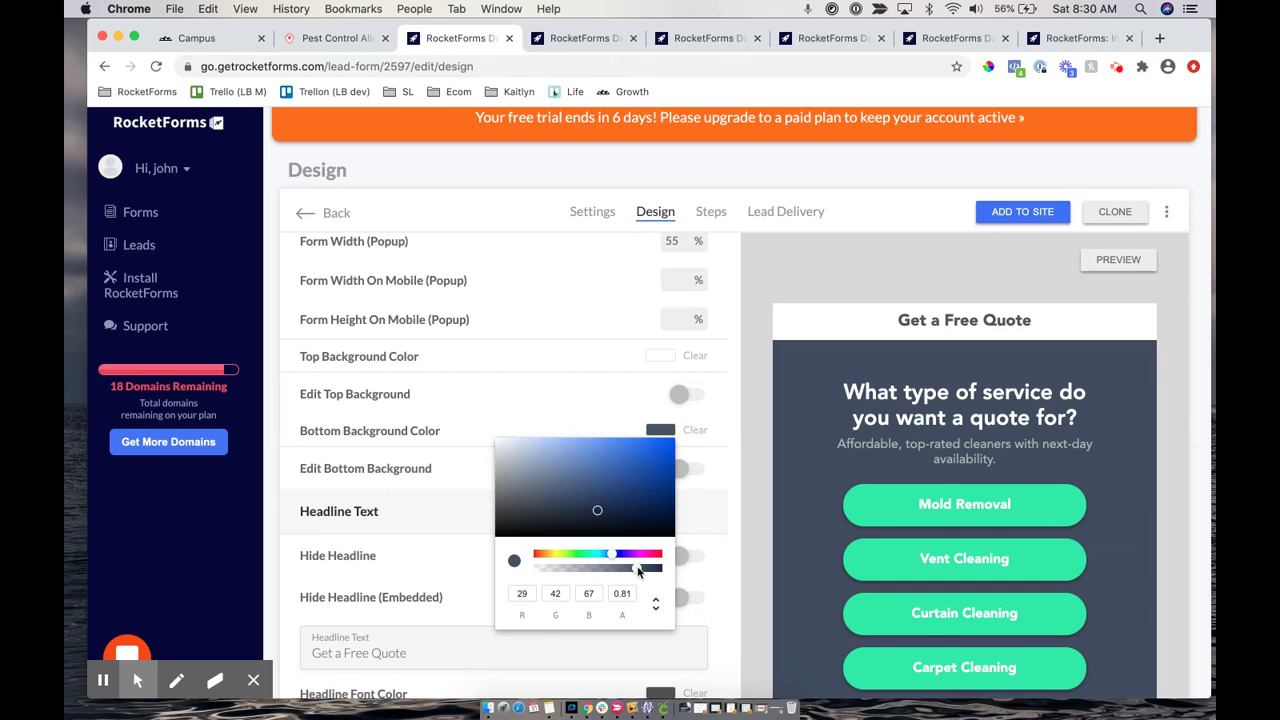
pyautogui.moveTo(638, 570); pyautogui.dragTo(690, 583)
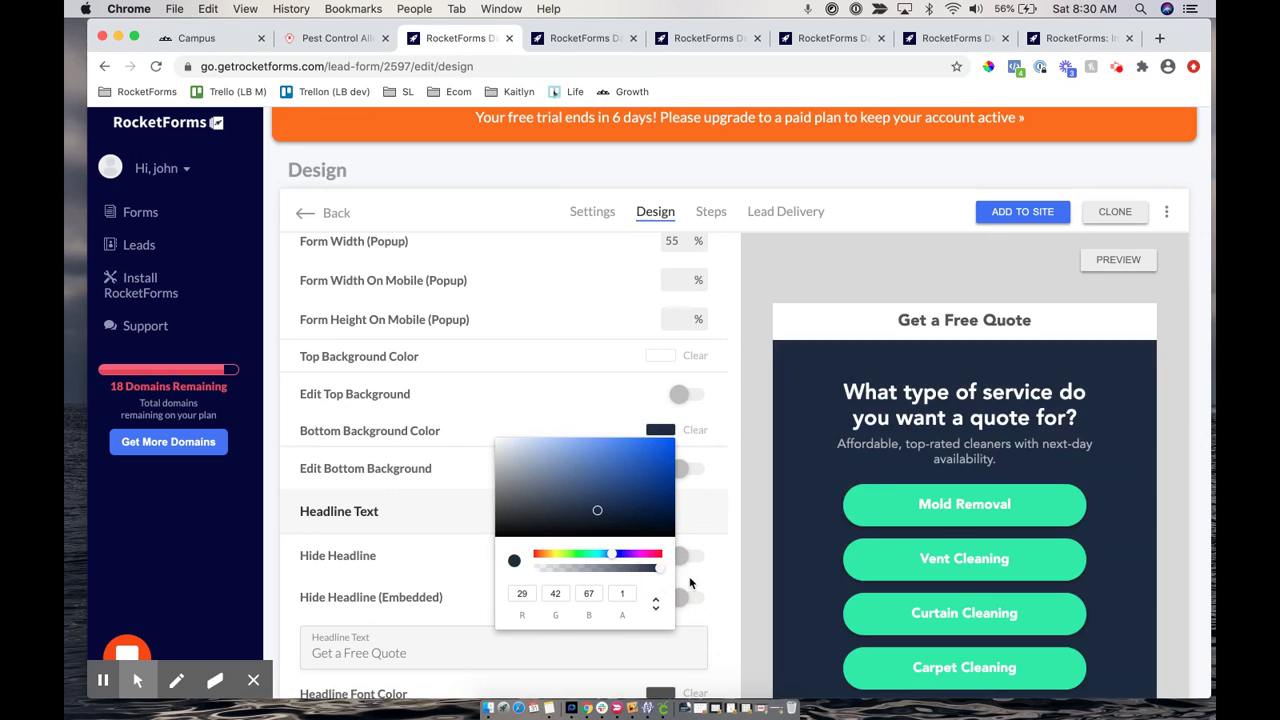
pyautogui.click(728, 481)
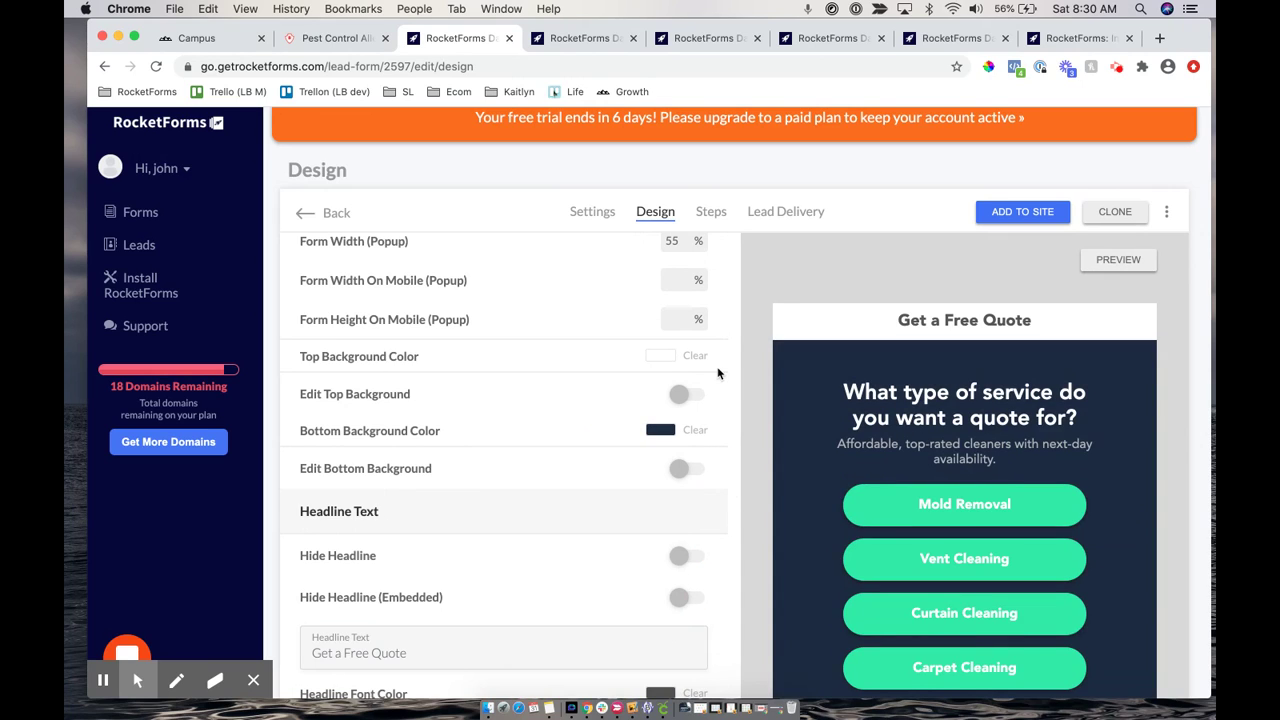
pyautogui.scroll(10, 717, 369)
pyautogui.click(707, 260)
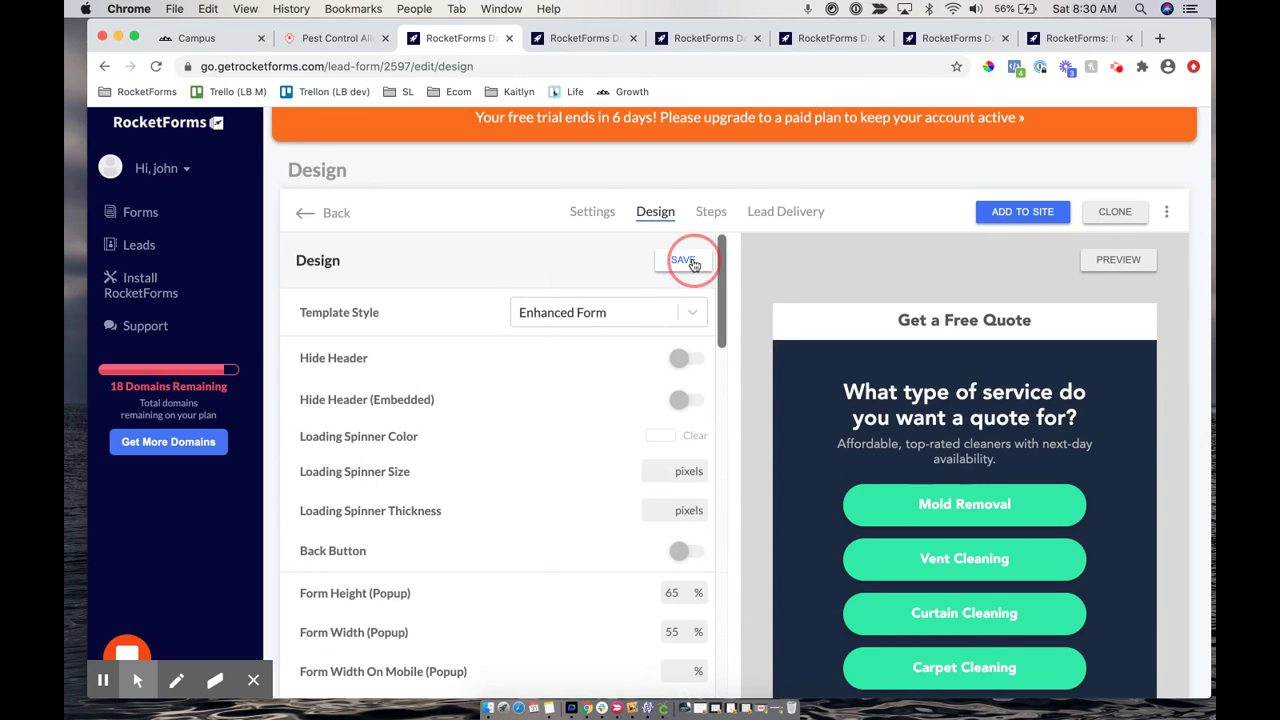
# Reload the full preview page, start the demo again, and open the quote popup to check its background
pyautogui.click(575, 38)
pyautogui.click(503, 66)
pyautogui.press('Return')
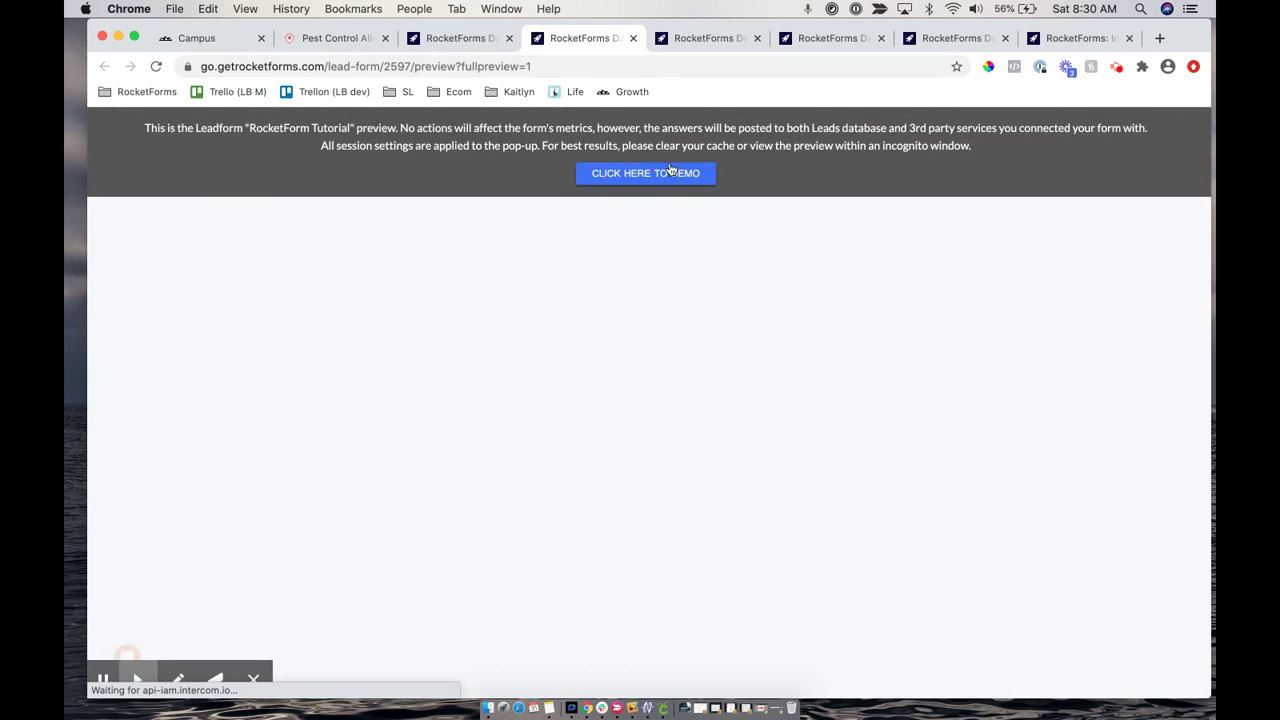
pyautogui.click(643, 177)
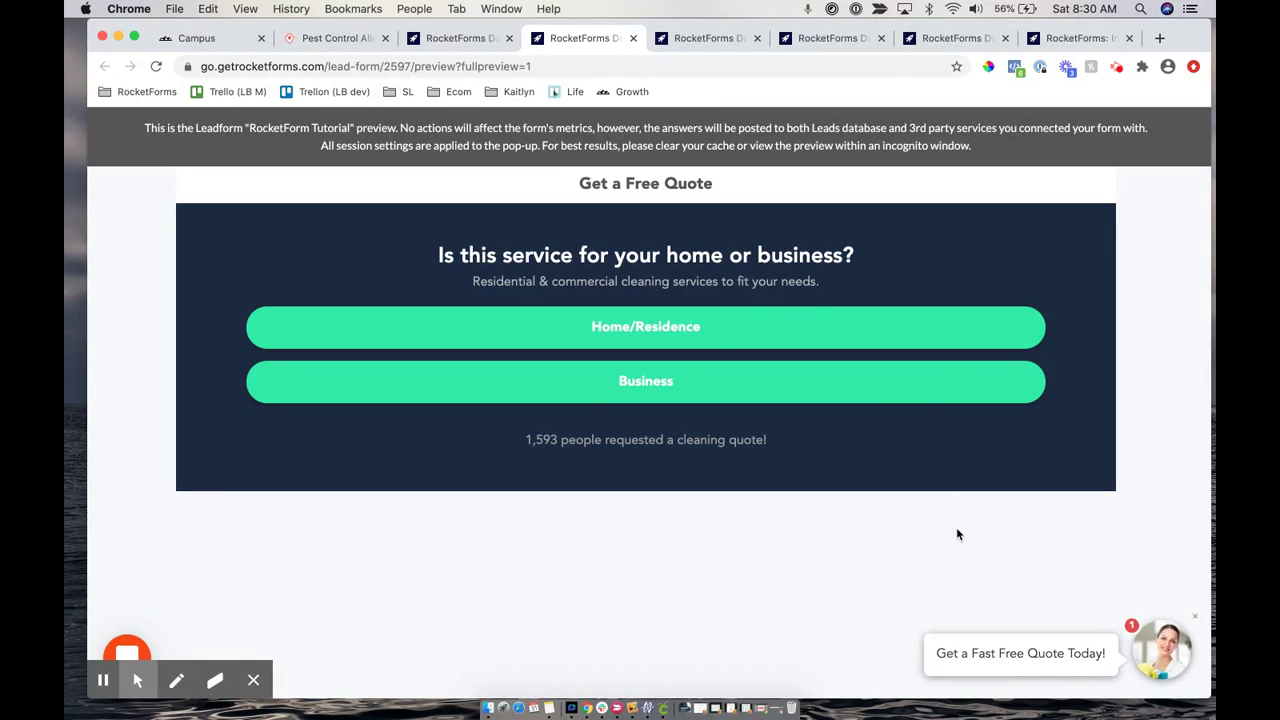
pyautogui.click(1030, 655)
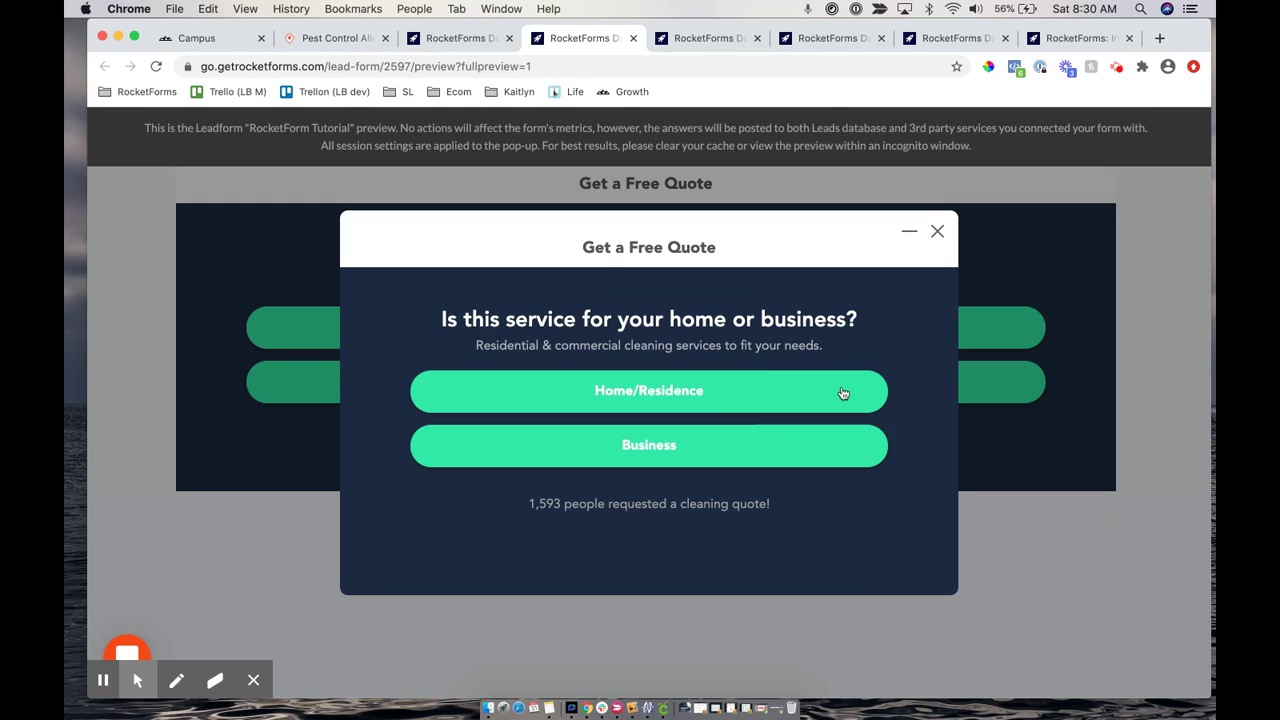
# Choose Home/Residence in the quote popup to check how its question steps fit the popup's height
pyautogui.click(684, 388)
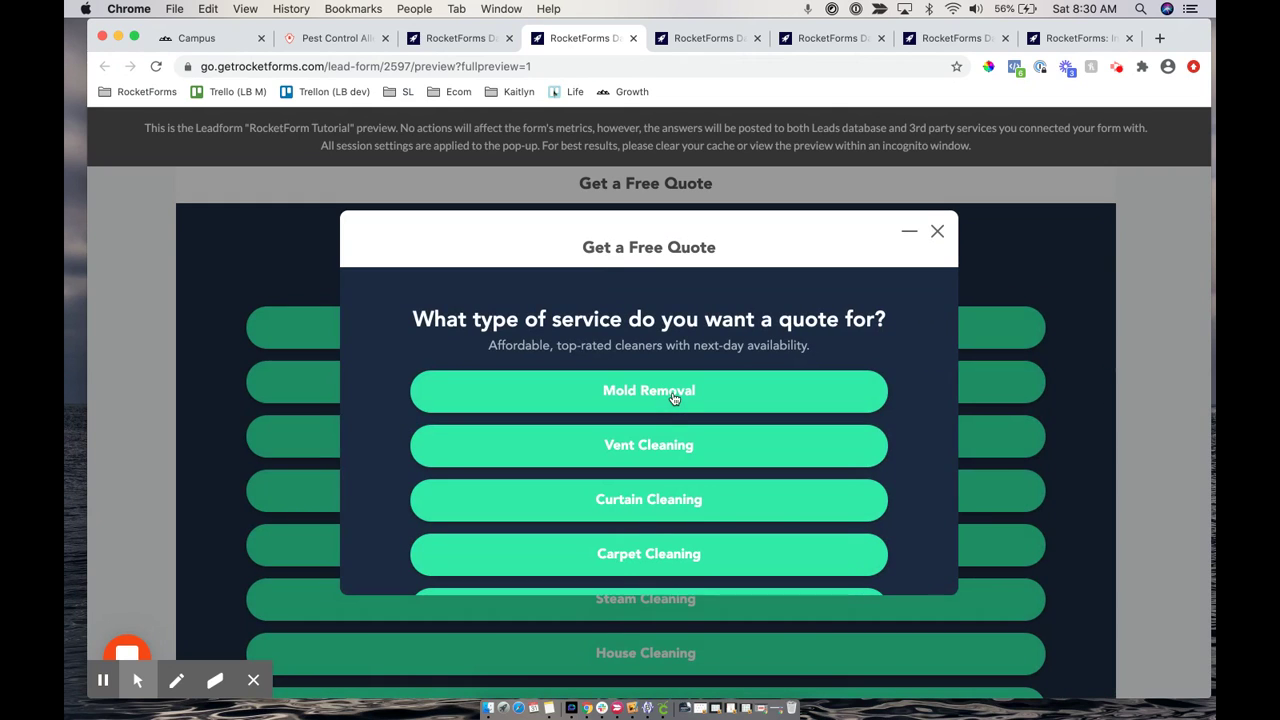
pyautogui.click(937, 233)
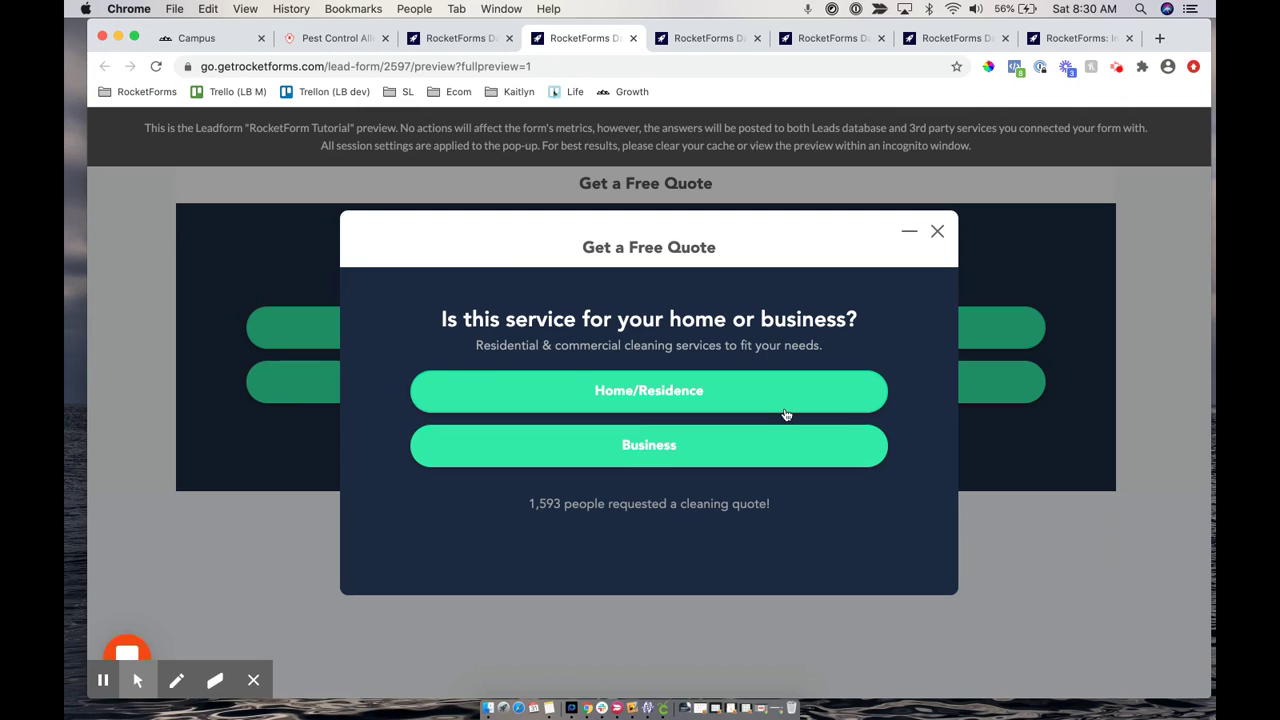
# Return to the design settings, set the popup Form Height to 70%, and save the design
pyautogui.click(480, 45)
pyautogui.scroll(-5, 586, 371)
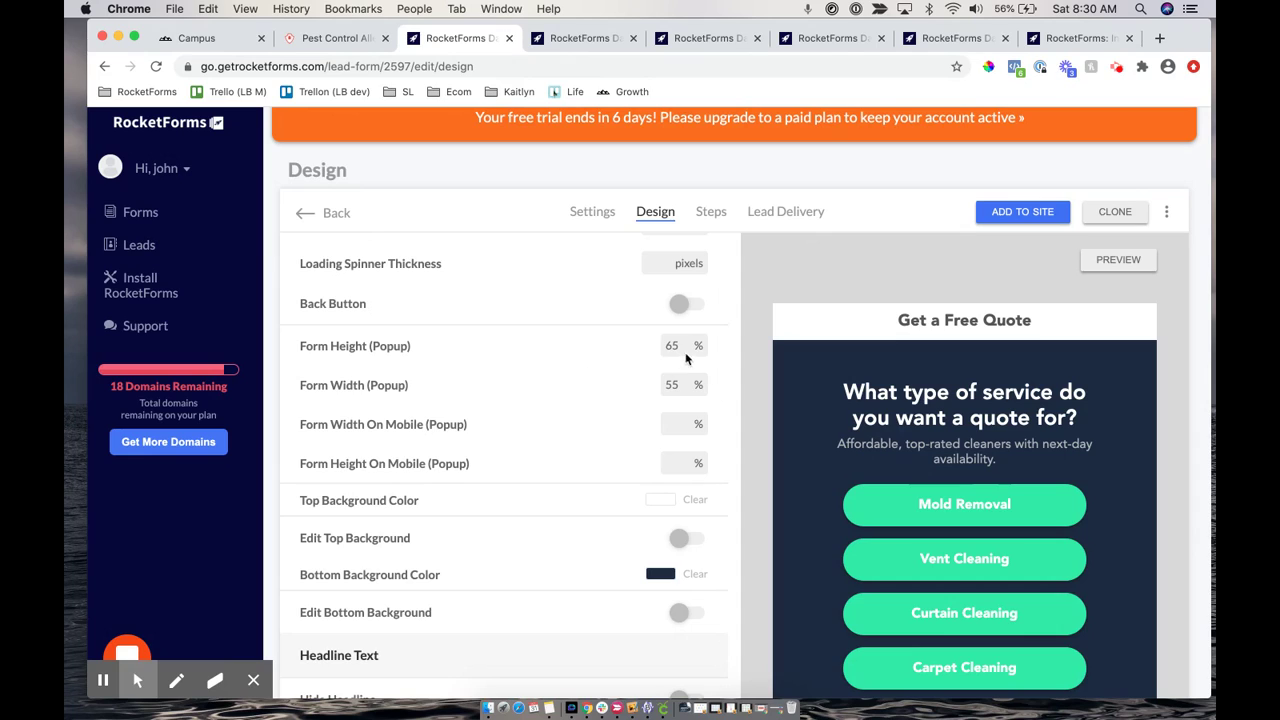
pyautogui.doubleClick(674, 346)
pyautogui.write('70')
pyautogui.scroll(5, 681, 368)
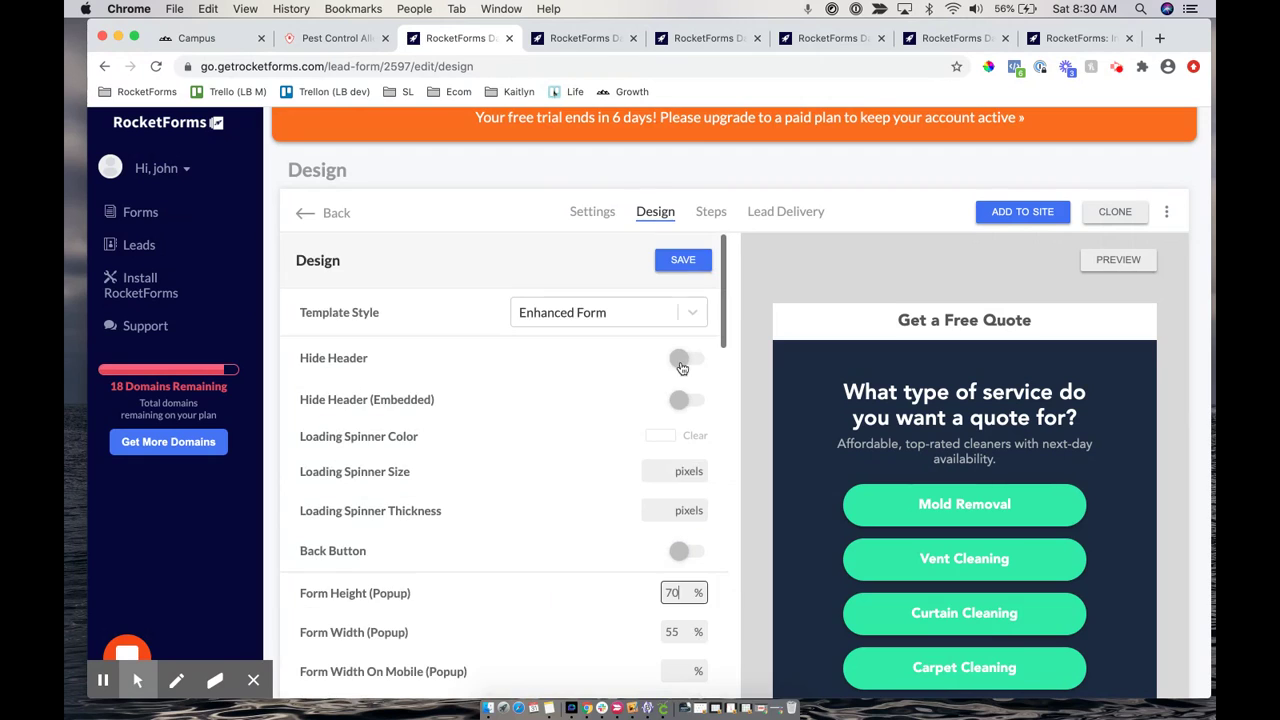
pyautogui.click(680, 258)
# Reload the form's full preview, start the demo, and open the quote popup to check its height
pyautogui.click(588, 40)
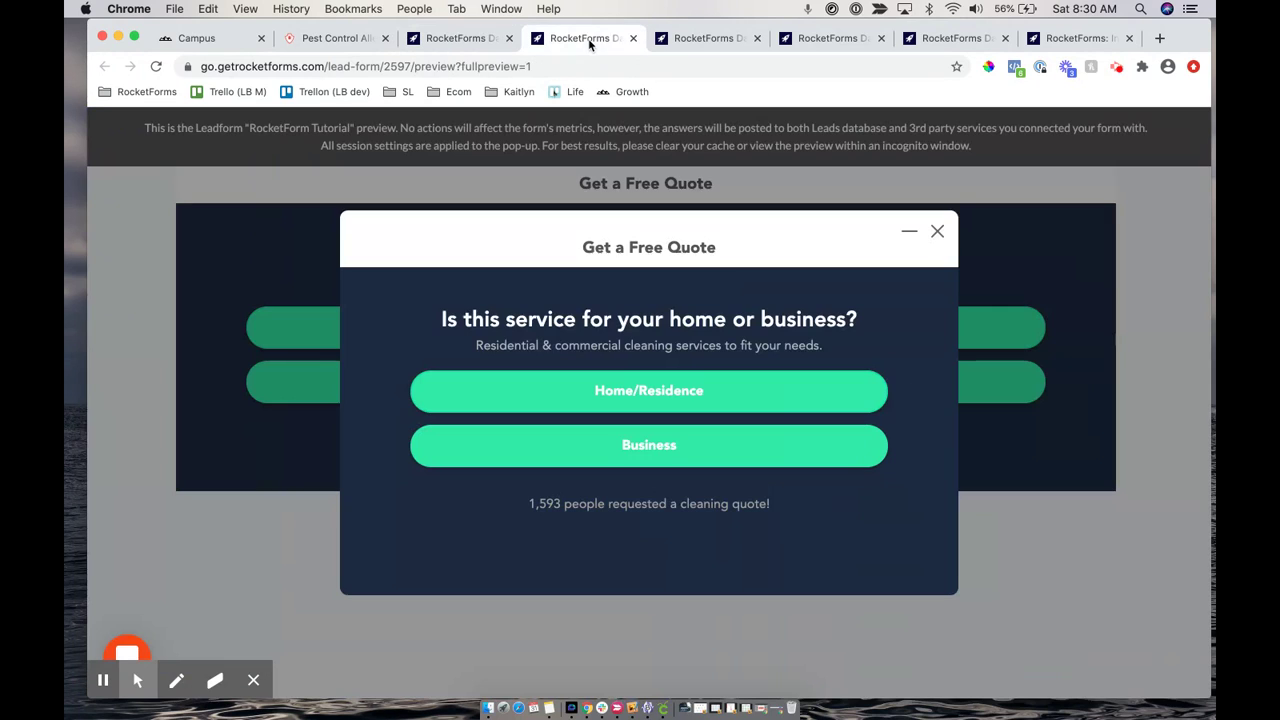
pyautogui.click(472, 66)
pyautogui.press('Return')
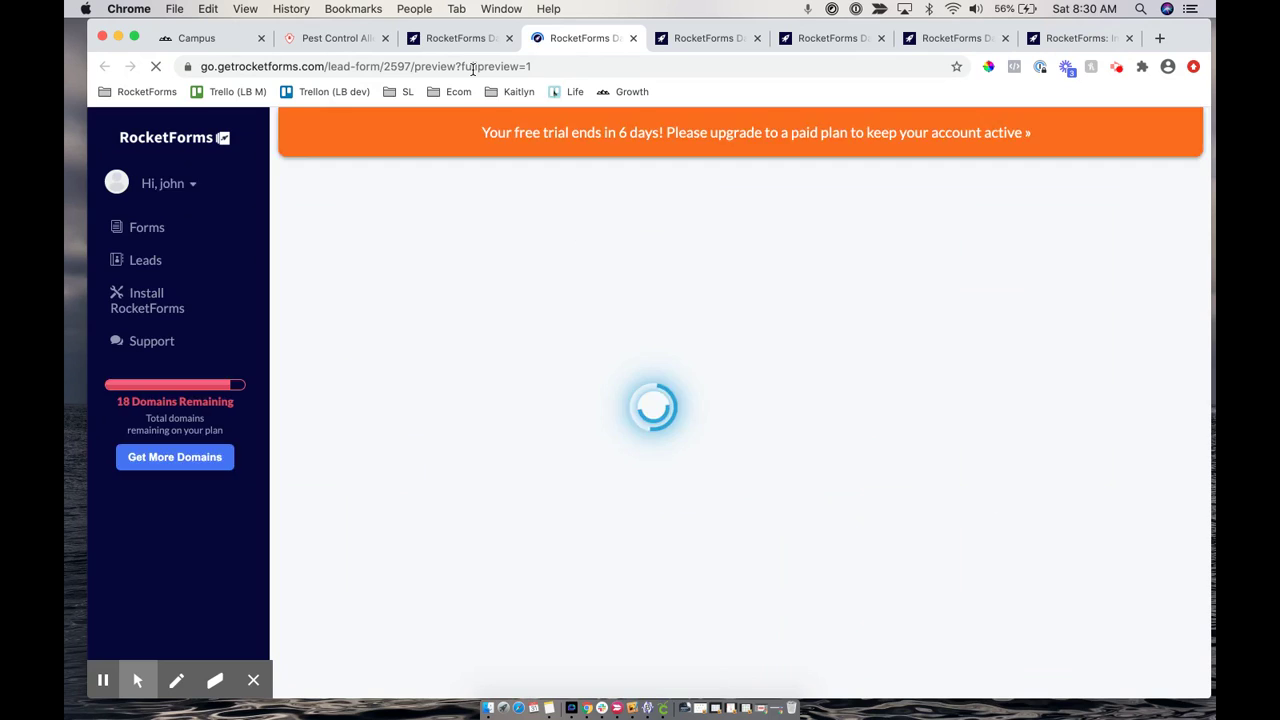
pyautogui.click(666, 180)
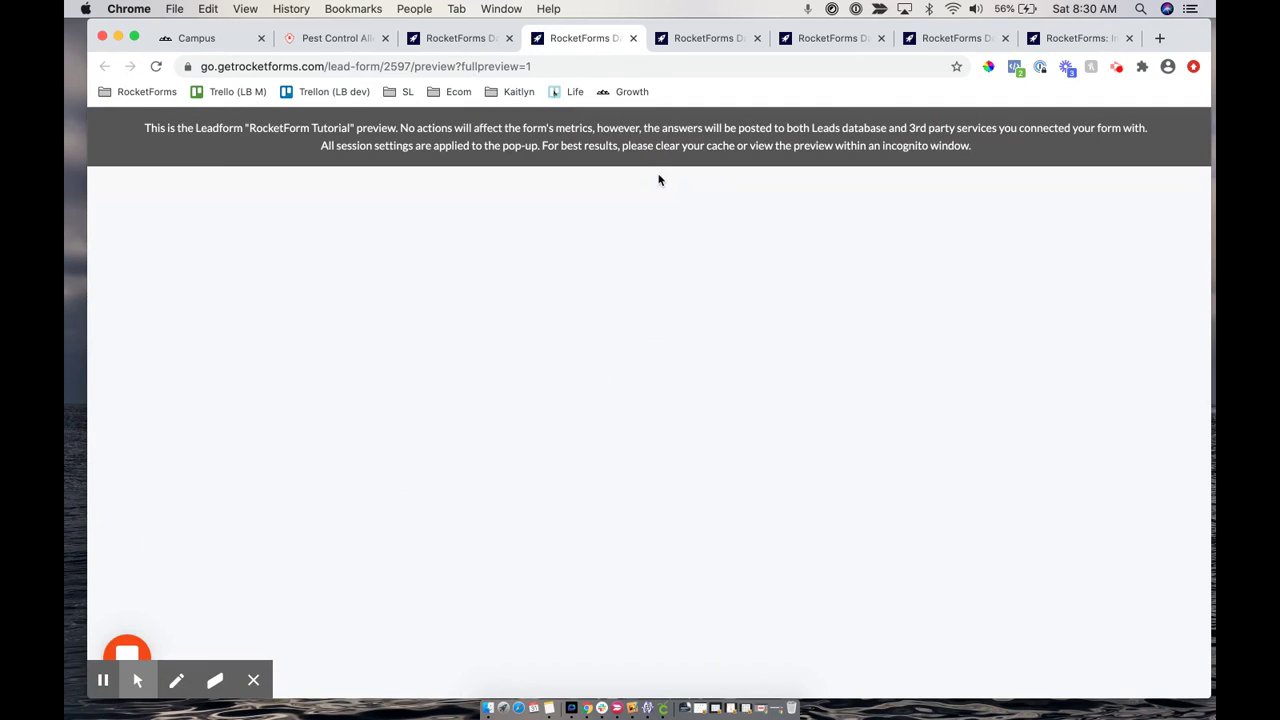
pyautogui.click(1040, 660)
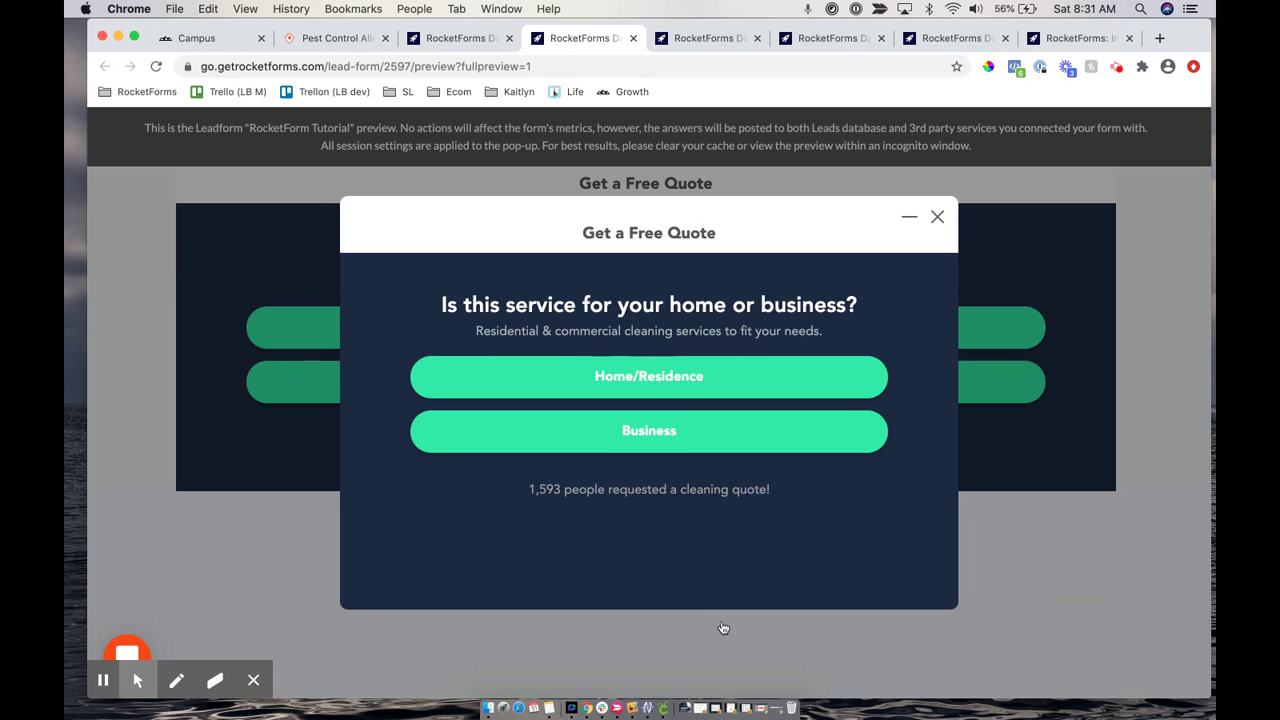
pyautogui.click(937, 216)
# Go back to the design settings and look through the background, headline and step heading options
pyautogui.click(461, 38)
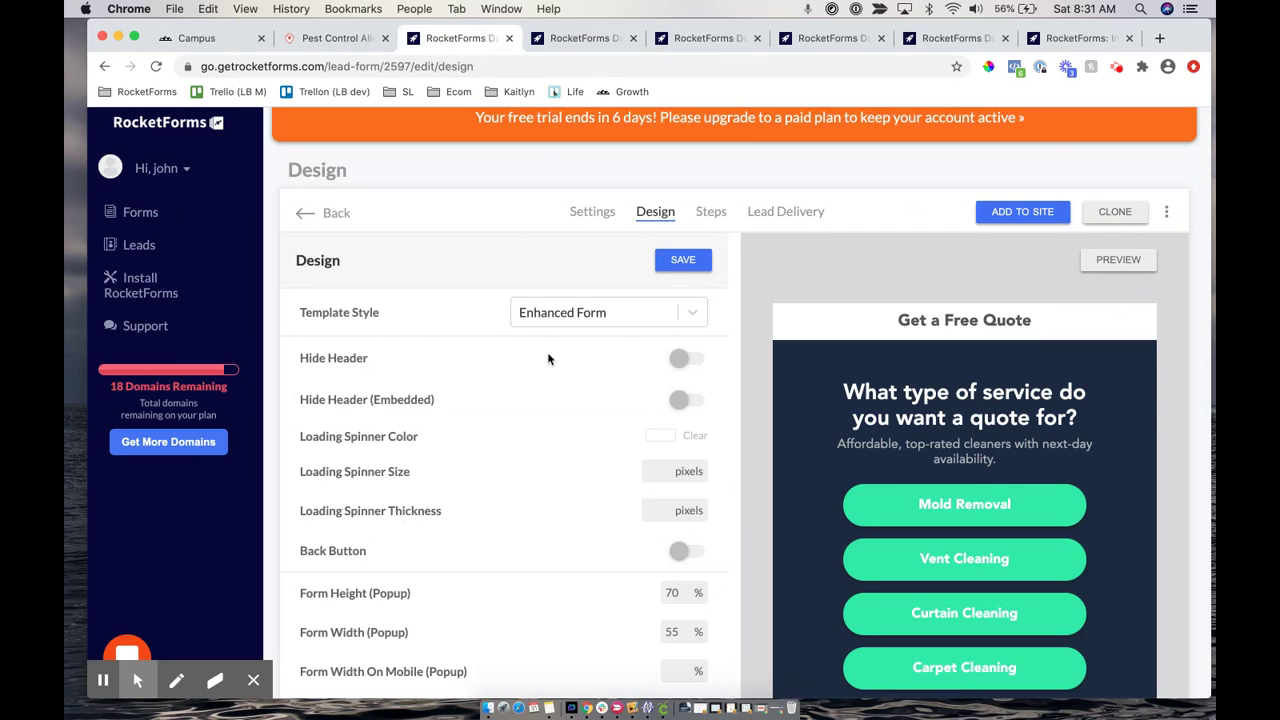
pyautogui.scroll(-10, 548, 359)
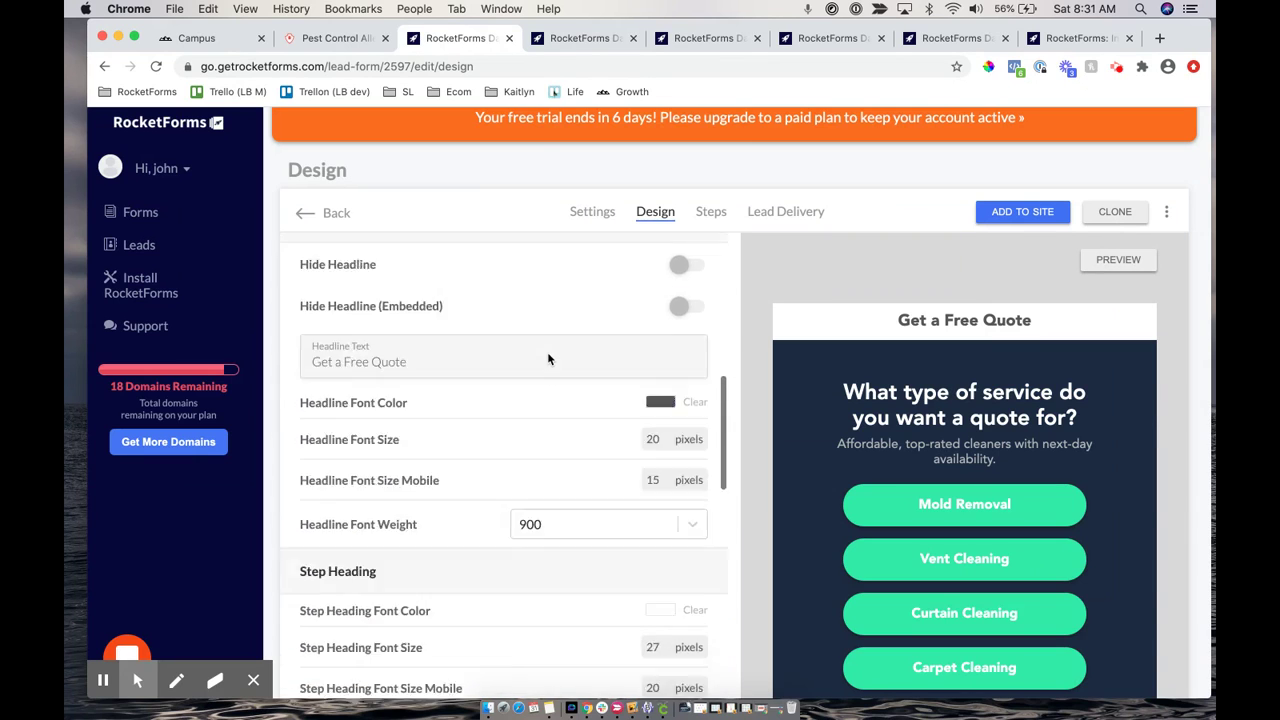
pyautogui.scroll(-10, 548, 359)
pyautogui.scroll(9, 548, 359)
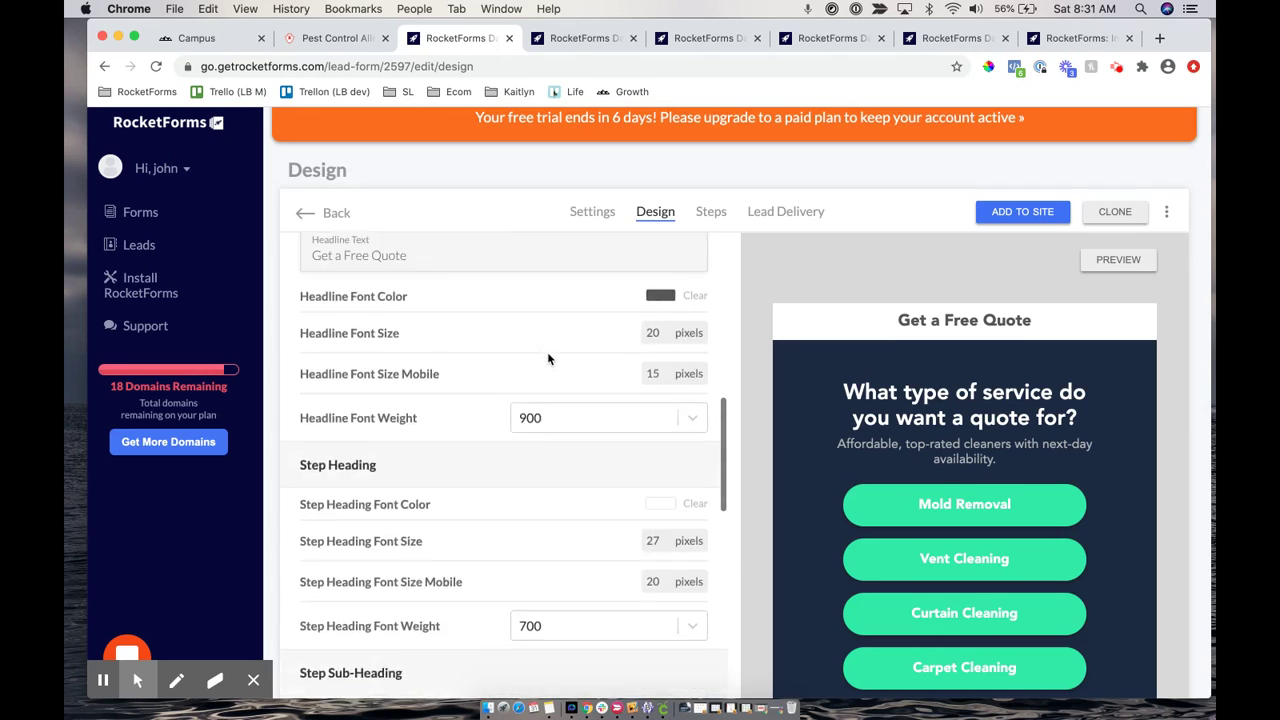
pyautogui.scroll(3, 548, 359)
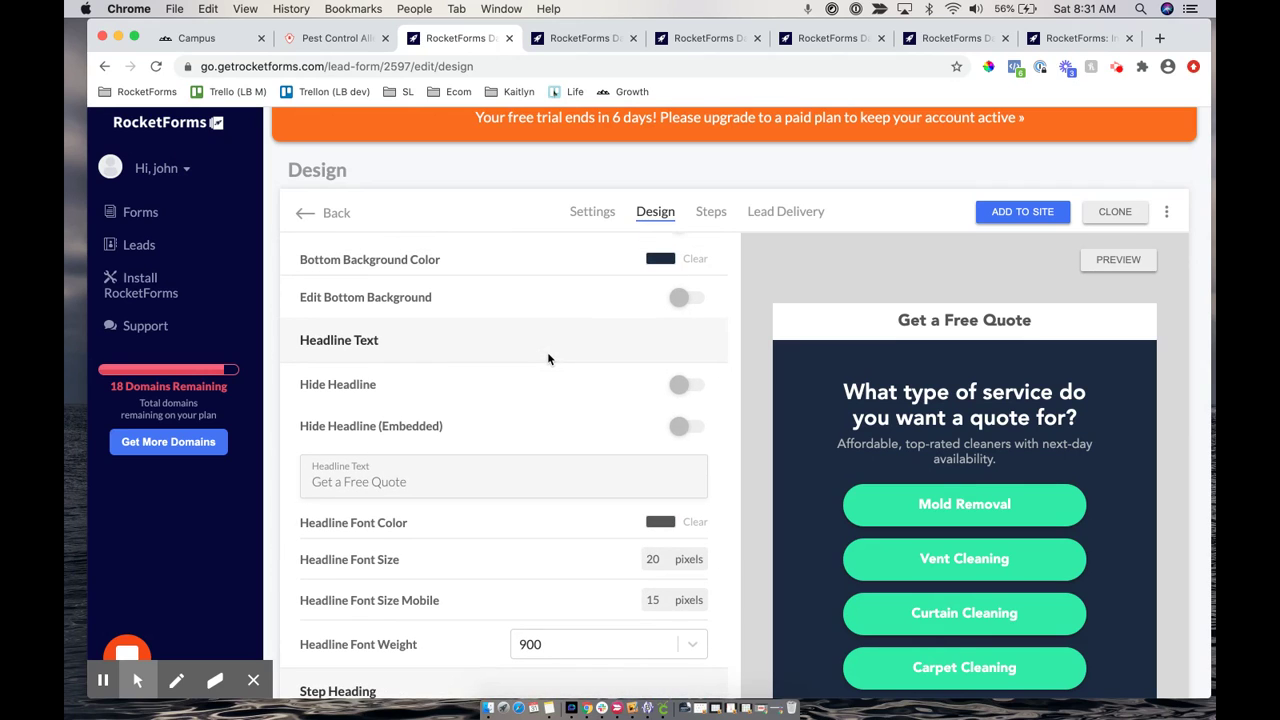